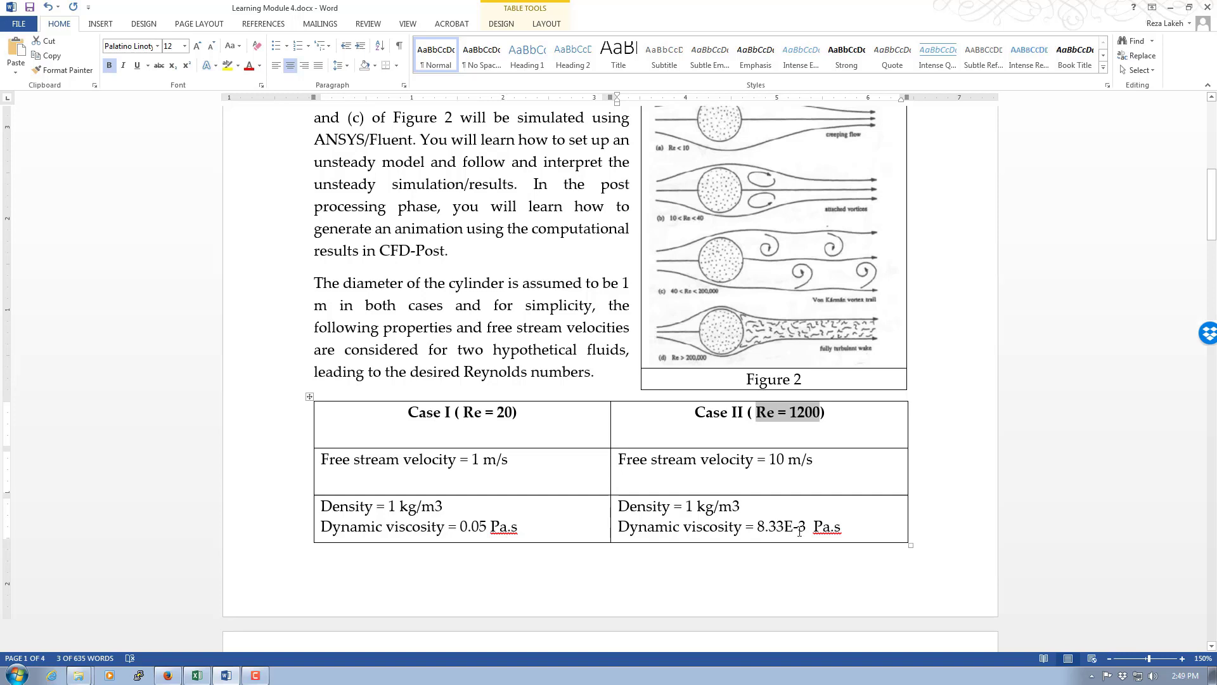
pyautogui.scroll(-3, 610, 488)
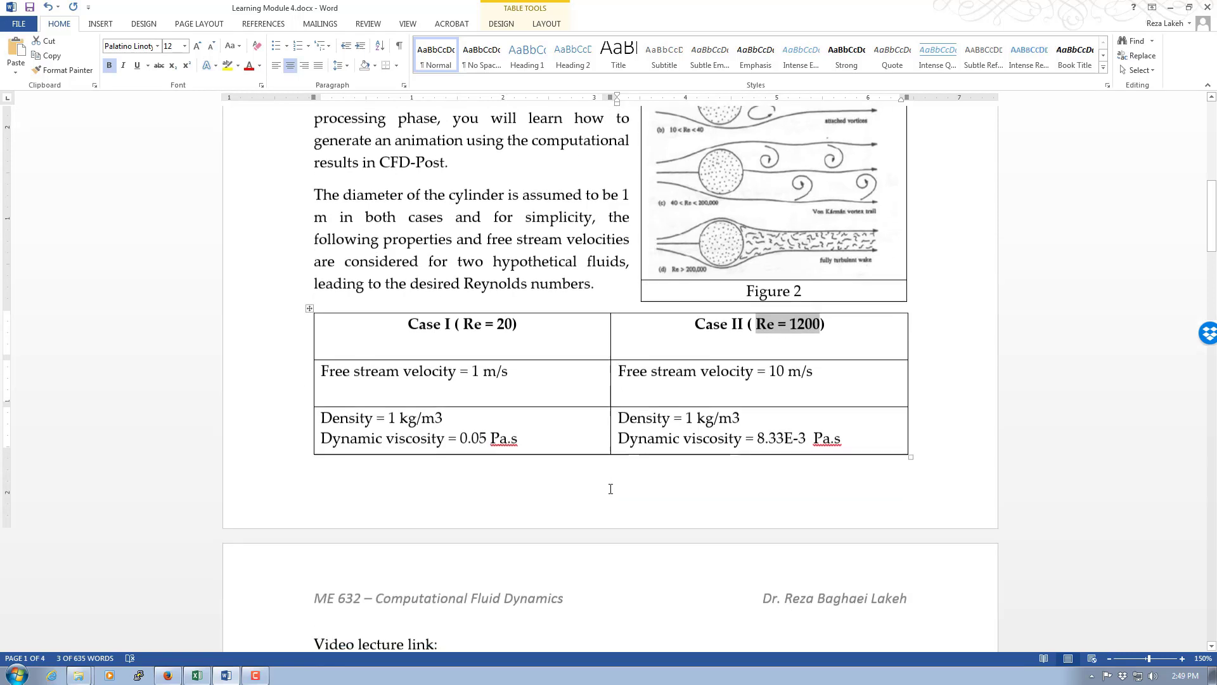
pyautogui.scroll(3, 610, 488)
pyautogui.scroll(1, 609, 488)
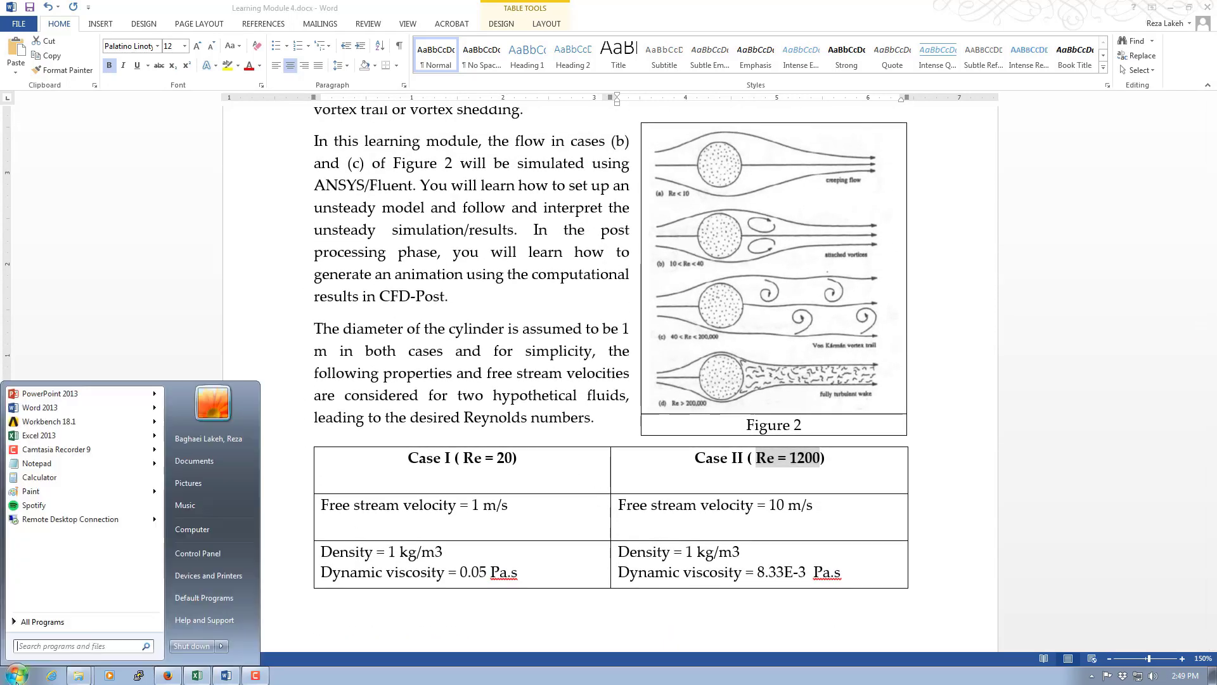
# Step: Start Workbench 18.1 and add a Fluid Flow (Fluent) analysis system to the project schematic
pyautogui.click(18, 674)
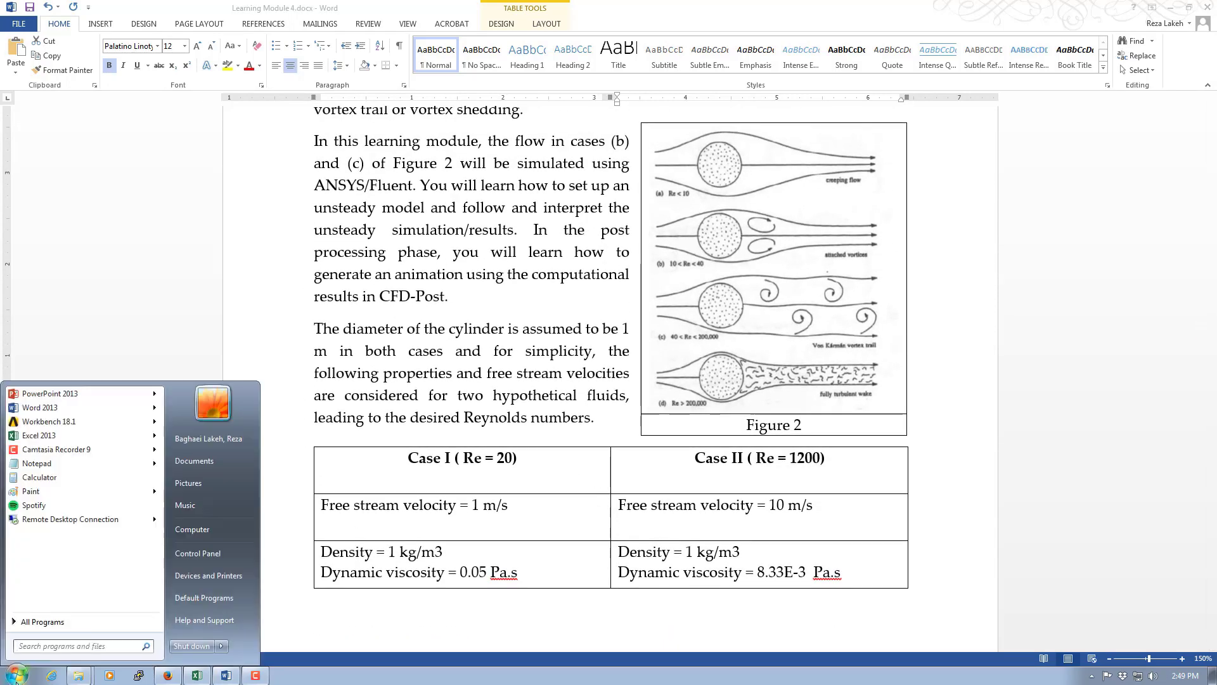
pyautogui.click(39, 421)
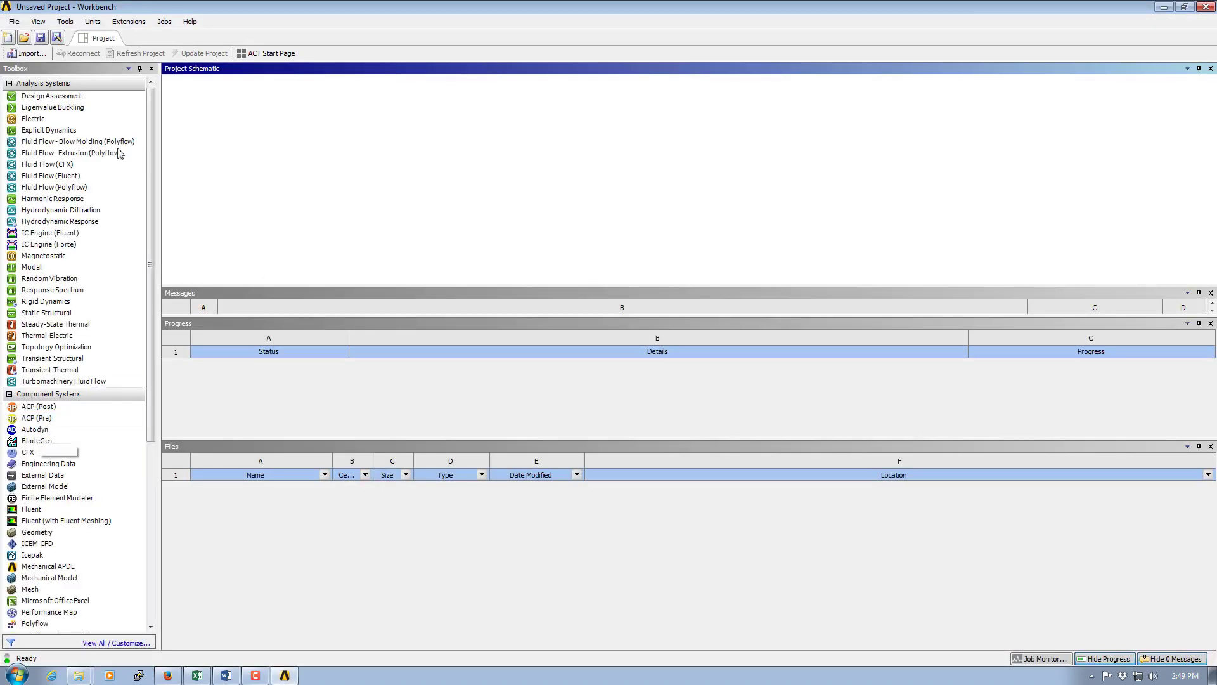
pyautogui.moveTo(37, 180); pyautogui.dragTo(238, 138)
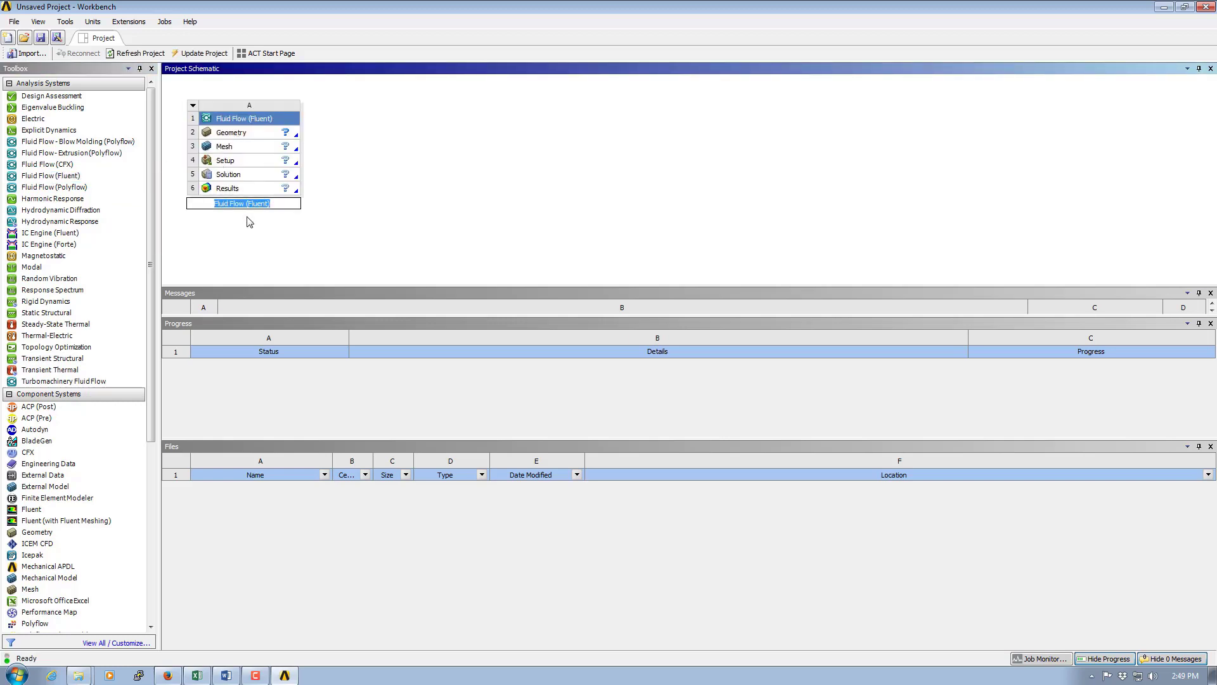
# Step: Save the project as Module4 in the "Module 4 - Unsteady Flow Passed a Cylinder" folder, using the folder path copied from Windows Explorer
pyautogui.click(11, 24)
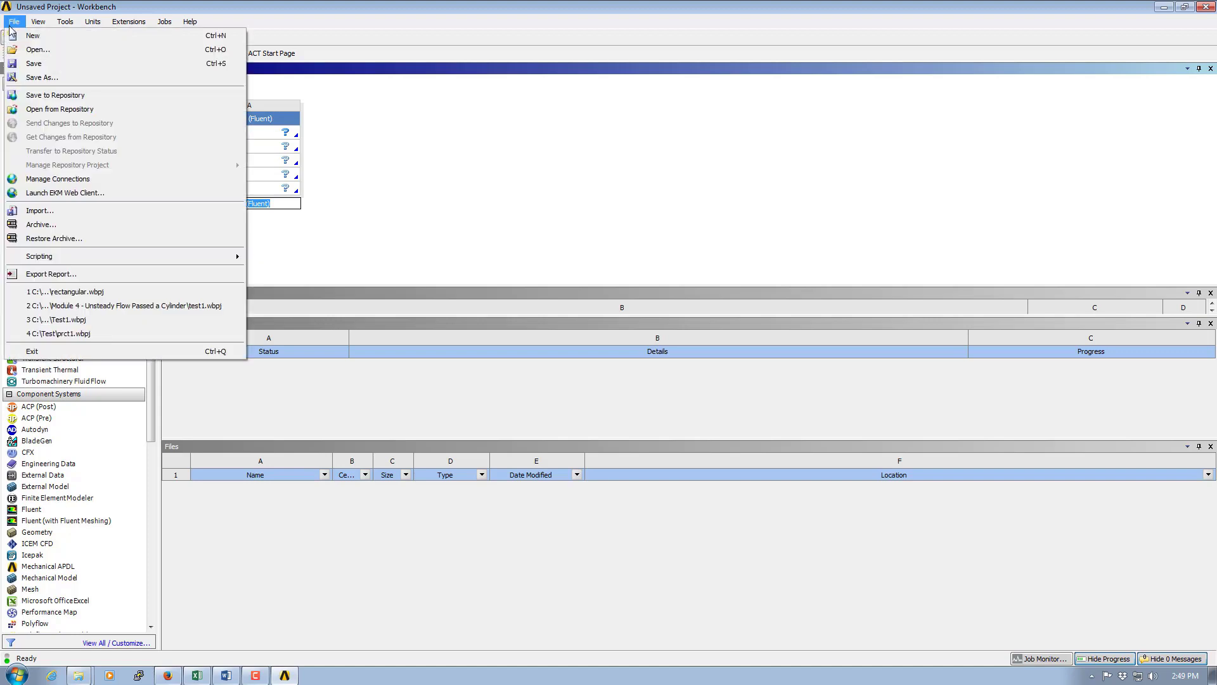
pyautogui.click(47, 77)
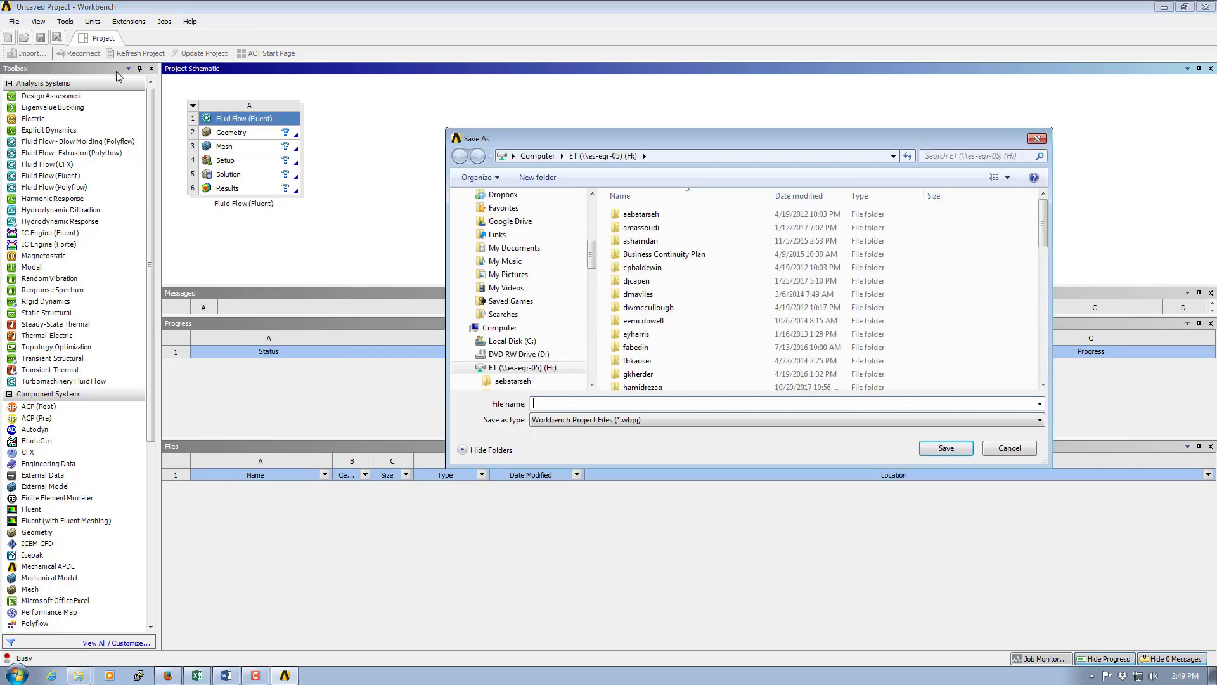
pyautogui.click(78, 675)
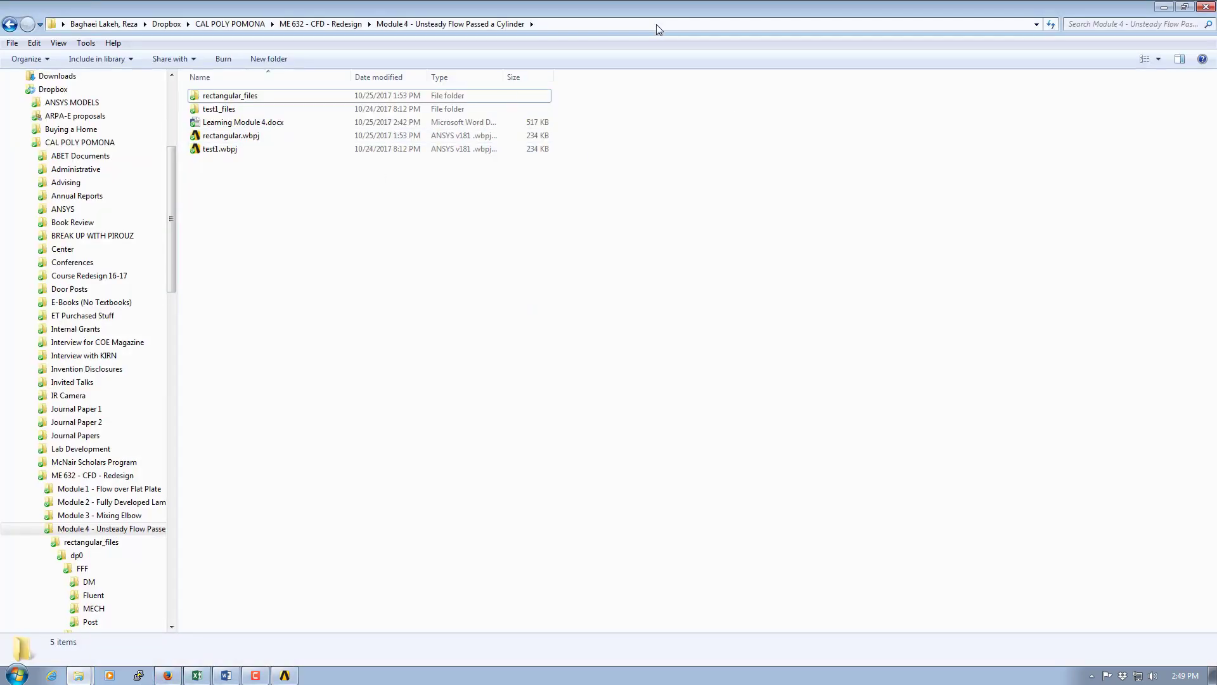
pyautogui.click(659, 30)
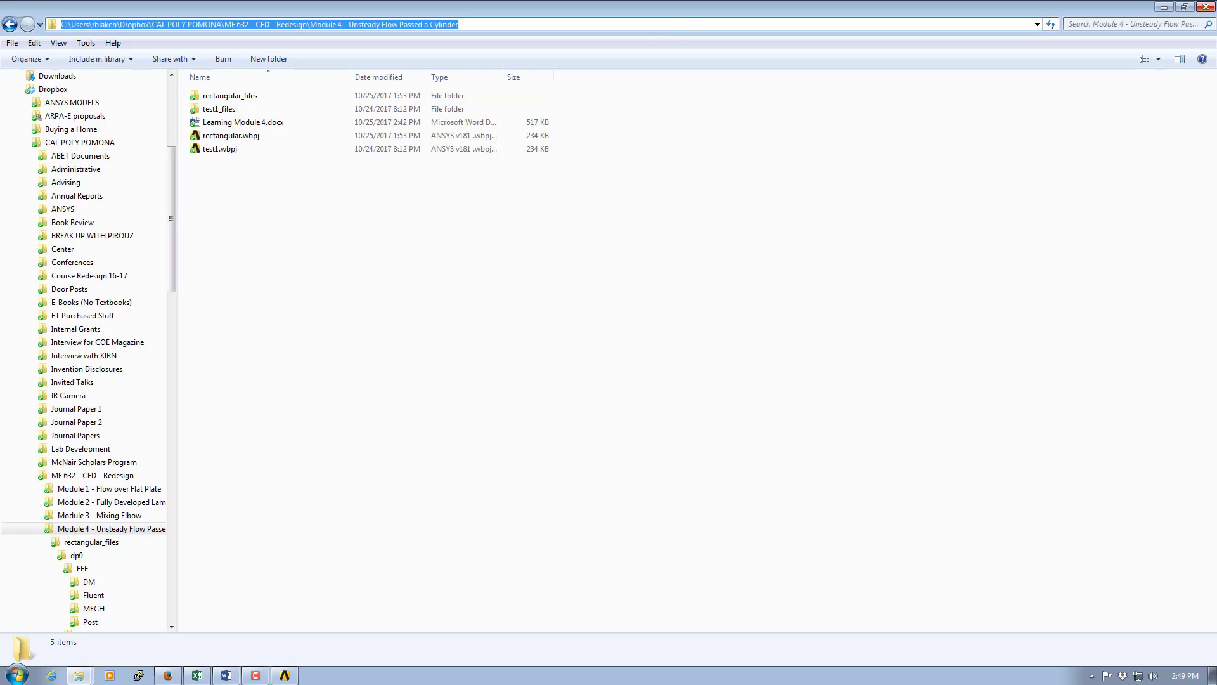
pyautogui.hotkey('ctrl', 'c')
pyautogui.click(1164, 7)
pyautogui.click(640, 403)
pyautogui.hotkey('ctrl', 'v')
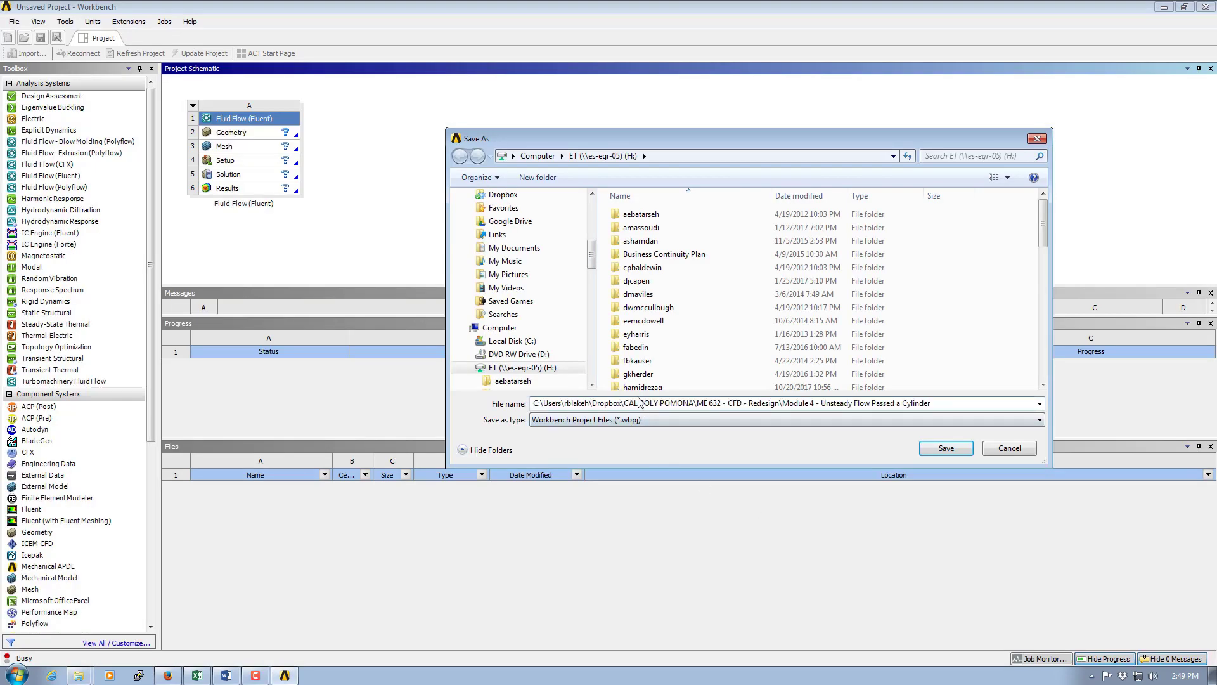
pyautogui.press('Return')
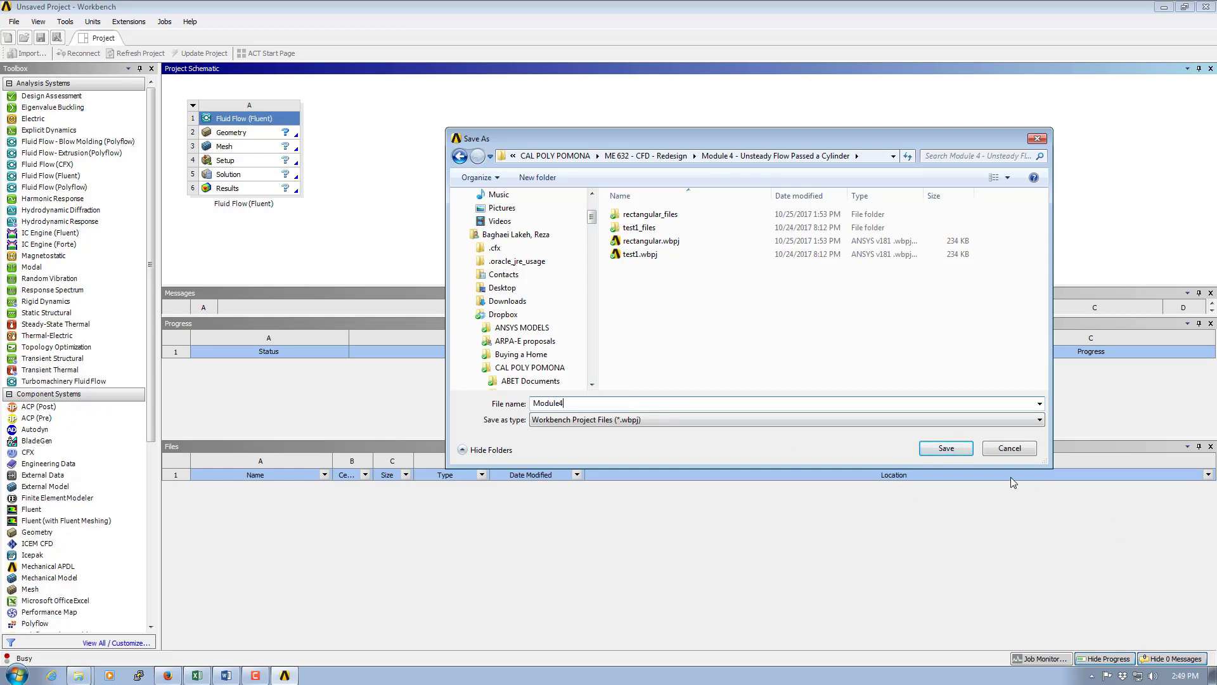
pyautogui.write('Module4')
pyautogui.click(943, 451)
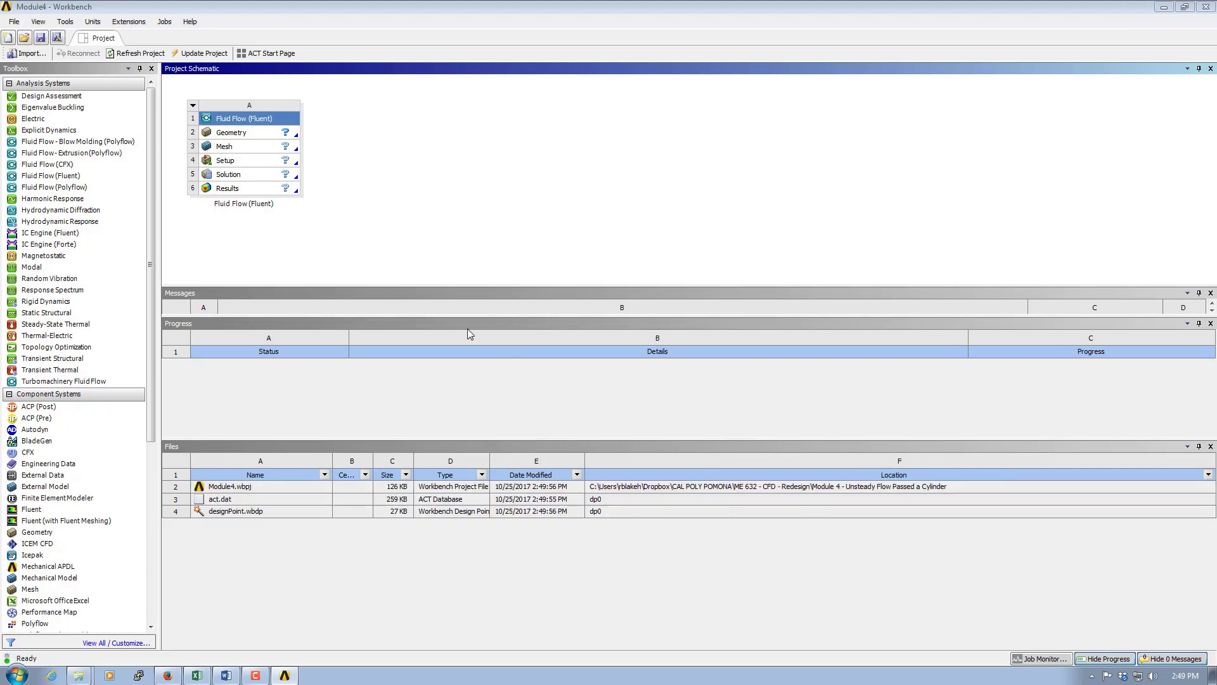
# Step: Create a new DesignModeler geometry for the Fluid Flow (Fluent) system
pyautogui.click(231, 134)
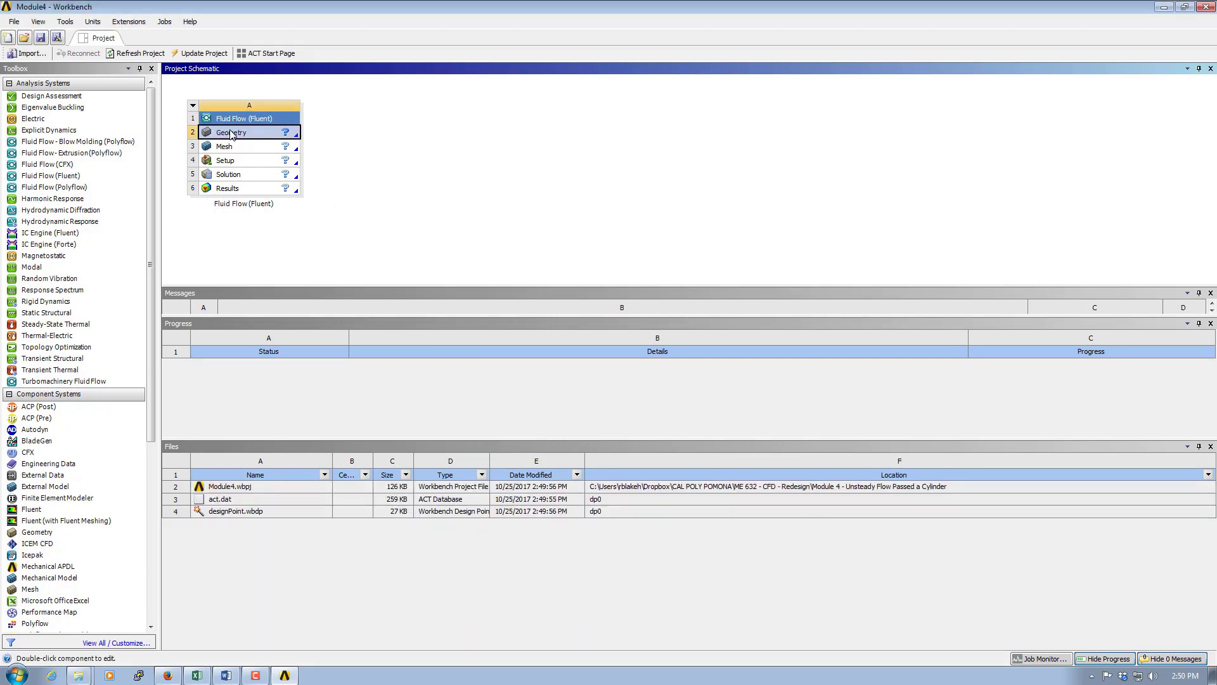
pyautogui.rightClick(231, 134)
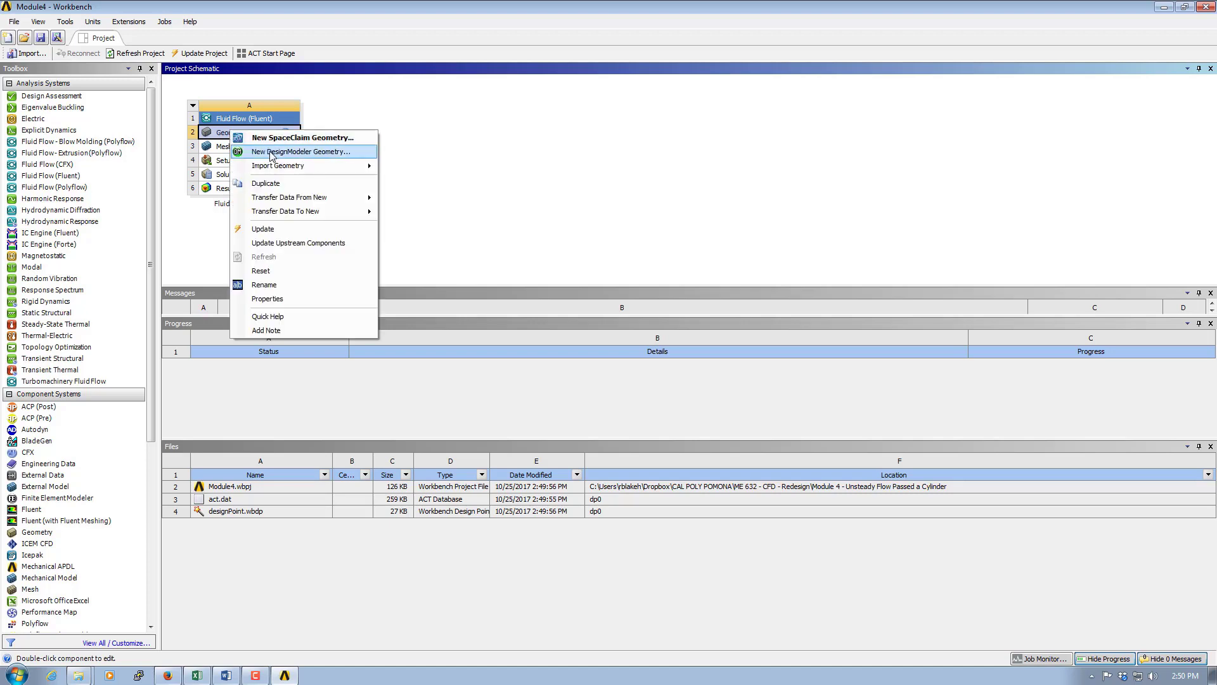
pyautogui.click(291, 152)
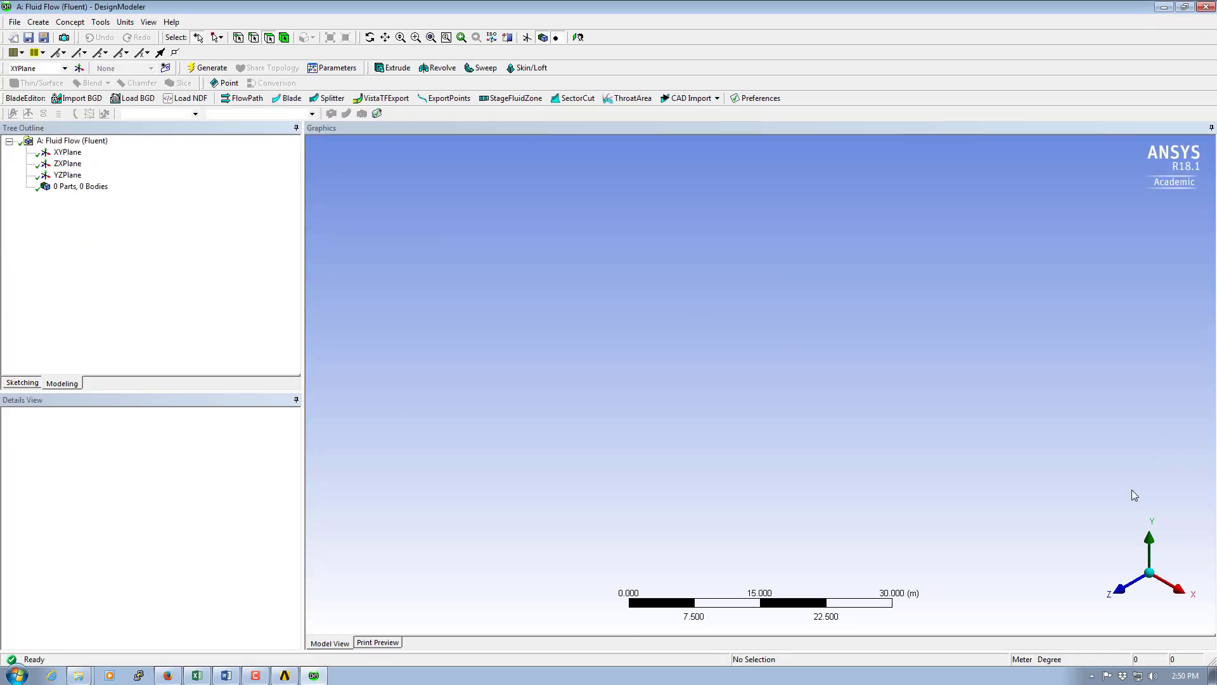
# Step: Create a new sketch on the XYPlane, viewed face-on, and enter sketching mode
pyautogui.click(1121, 594)
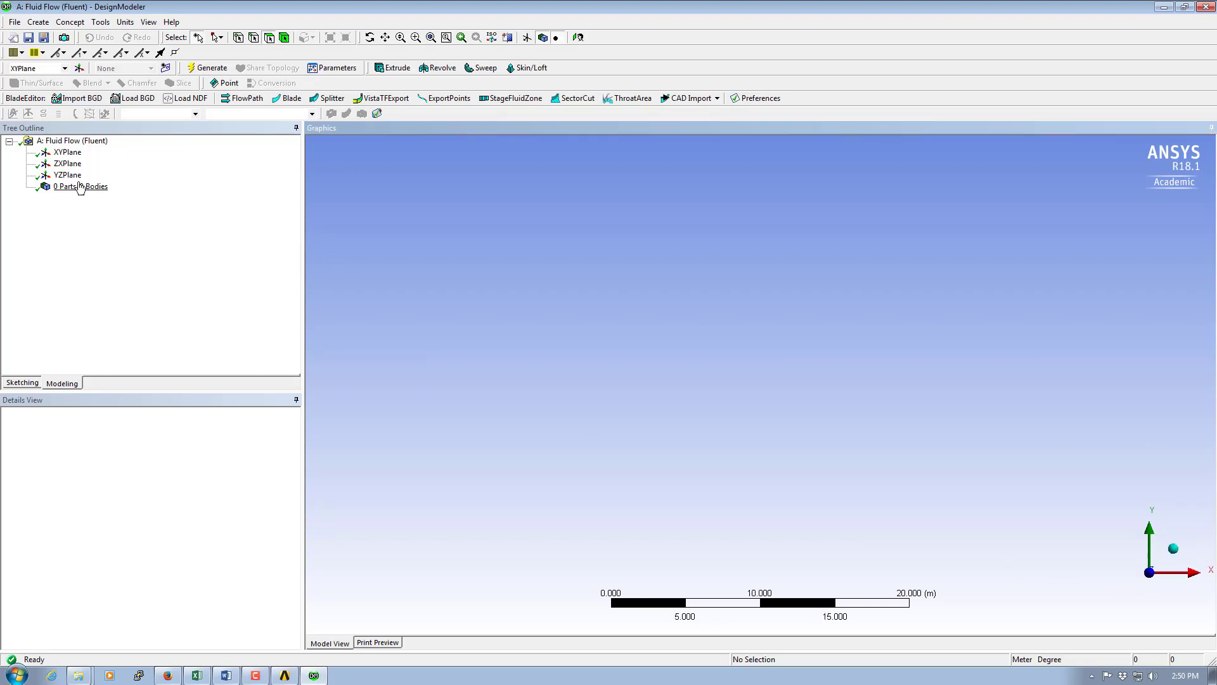
pyautogui.click(67, 153)
pyautogui.click(166, 69)
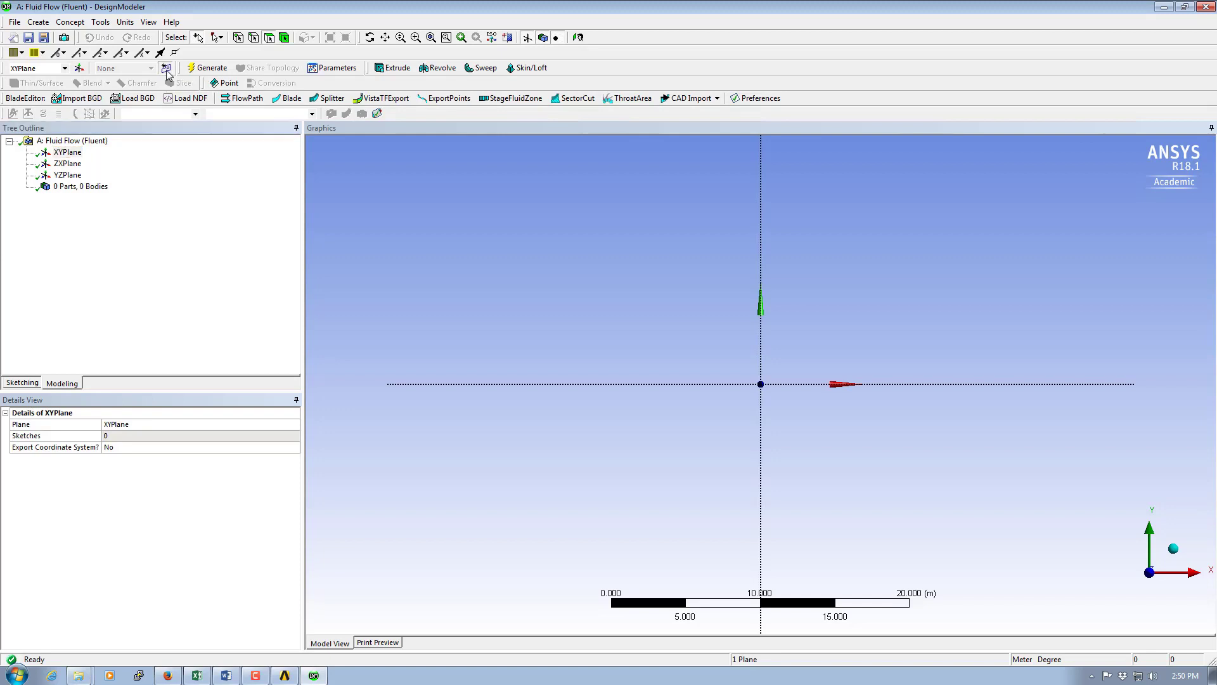
pyautogui.click(30, 383)
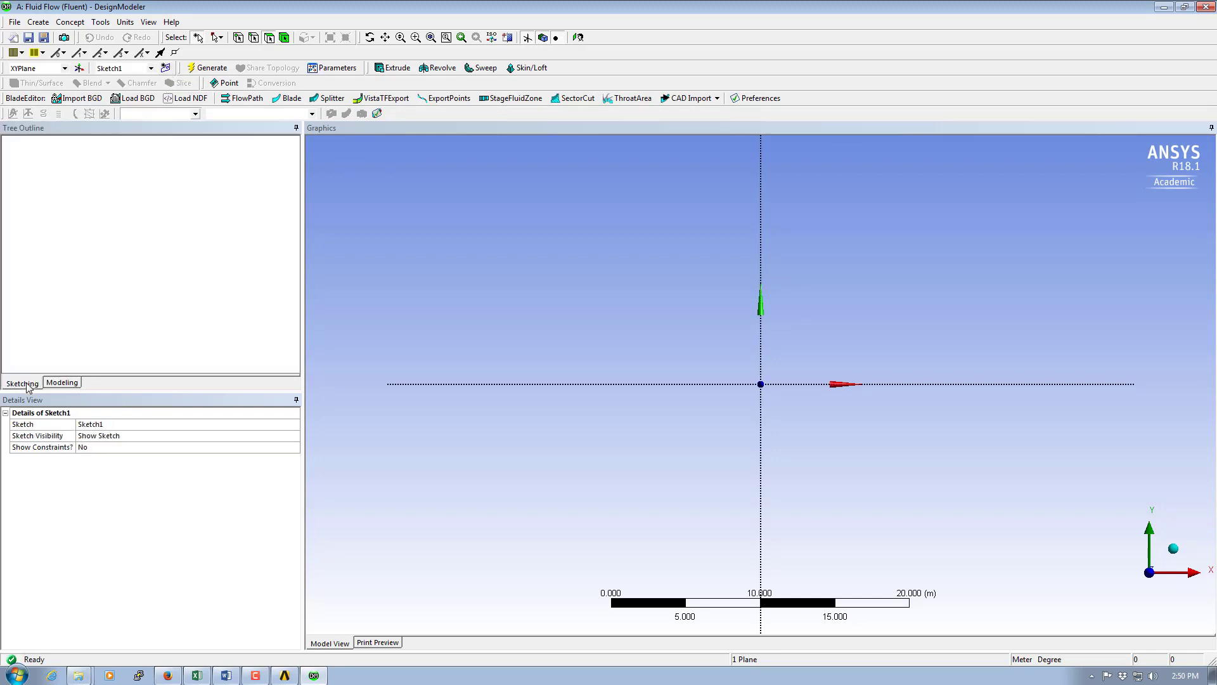
# Step: Show the 2D sketch grid with snapping on, using a major grid spacing of 1 m and 10 minor steps per major
pyautogui.click(169, 367)
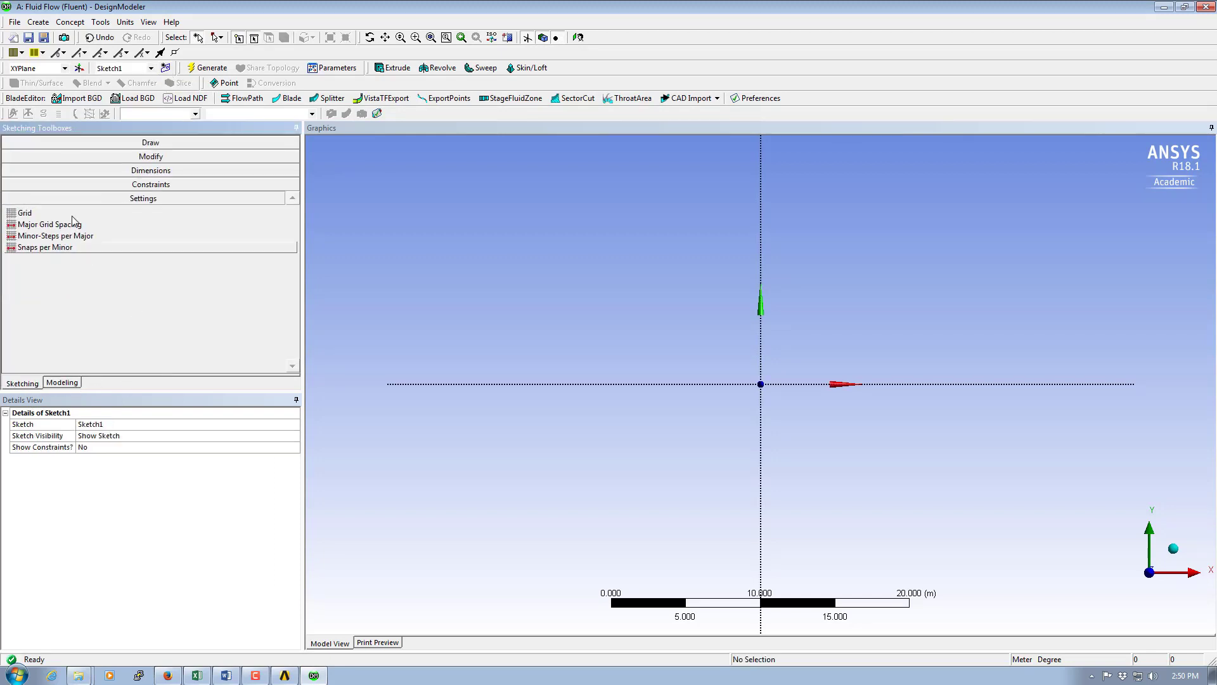
pyautogui.click(261, 213)
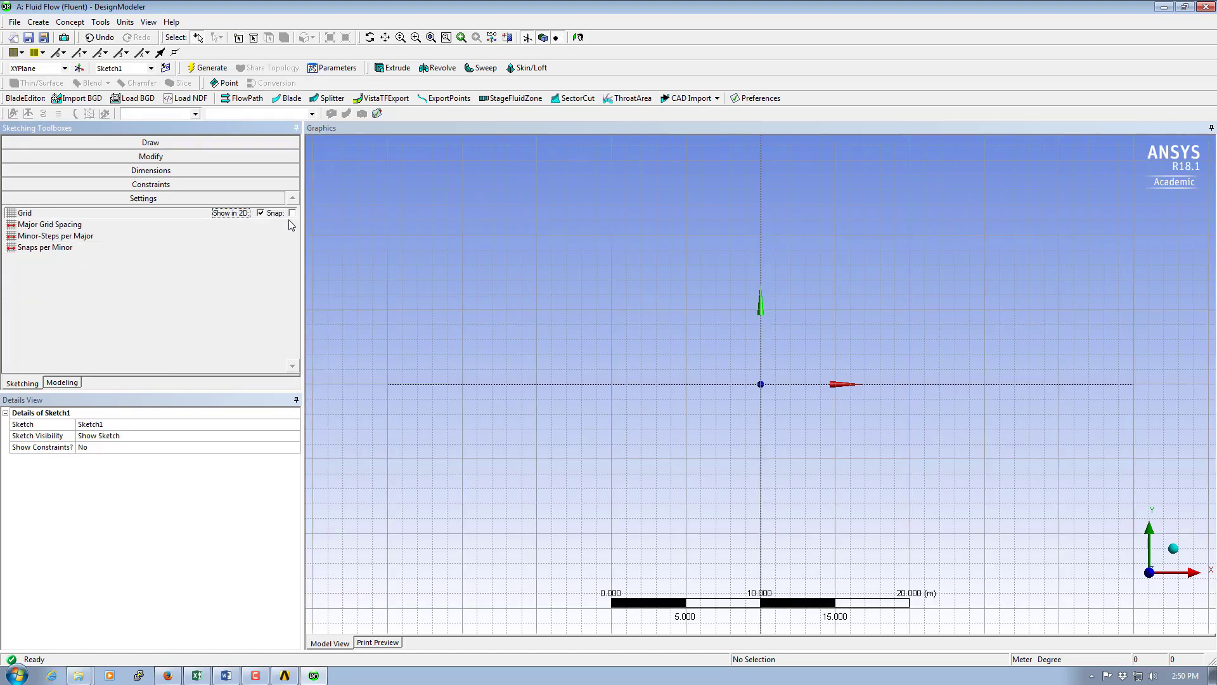
pyautogui.click(292, 213)
pyautogui.click(60, 225)
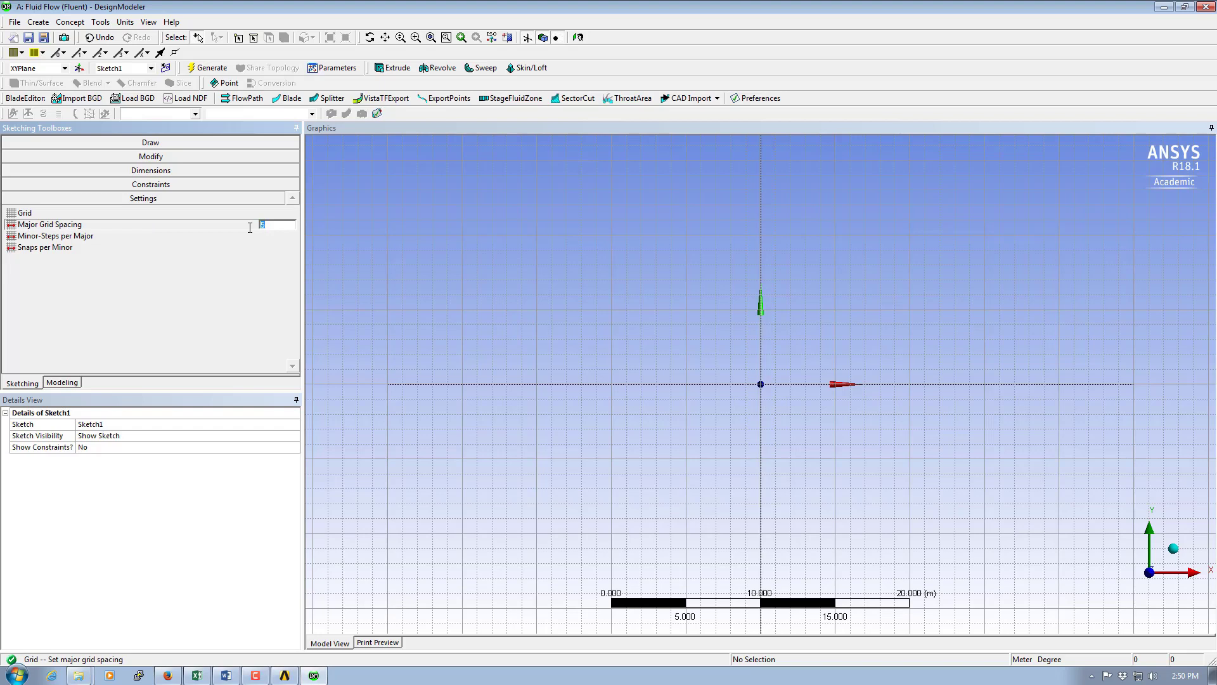
pyautogui.click(63, 237)
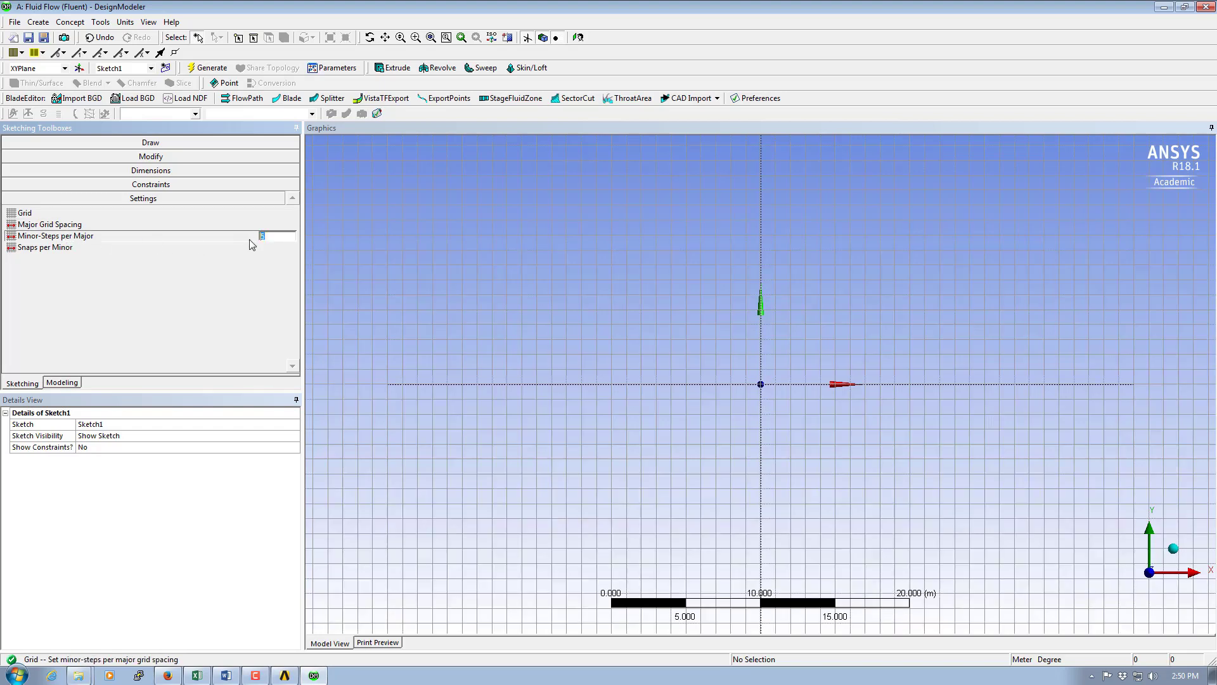
pyautogui.click(585, 357)
# Step: Sketch a circle about 3.9 m in diameter centred on the origin
pyautogui.moveTo(634, 312); pyautogui.dragTo(838, 439)
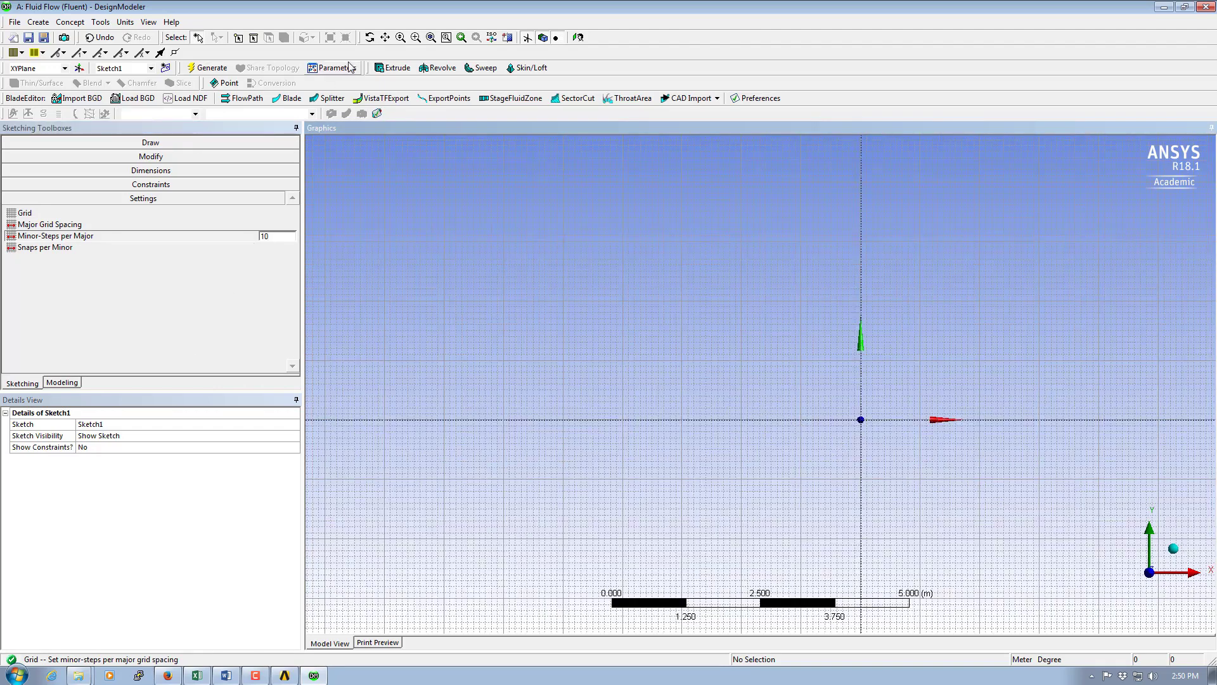
pyautogui.click(385, 37)
pyautogui.moveTo(678, 469); pyautogui.dragTo(597, 445)
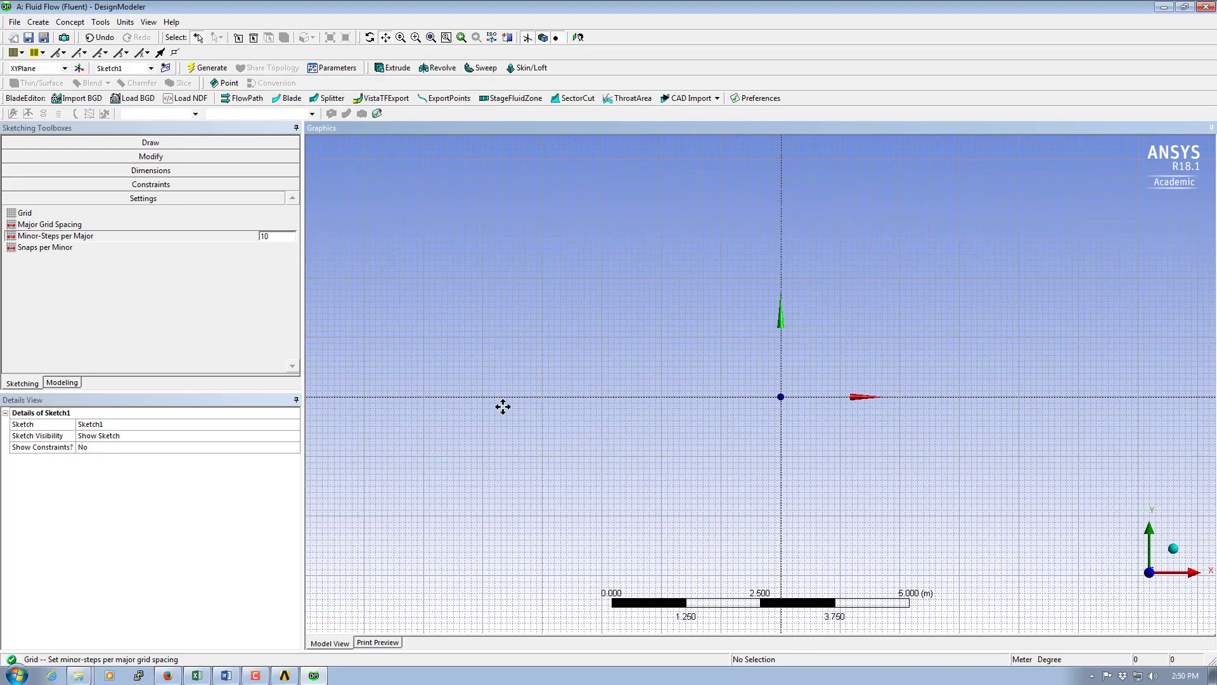
pyautogui.click(176, 143)
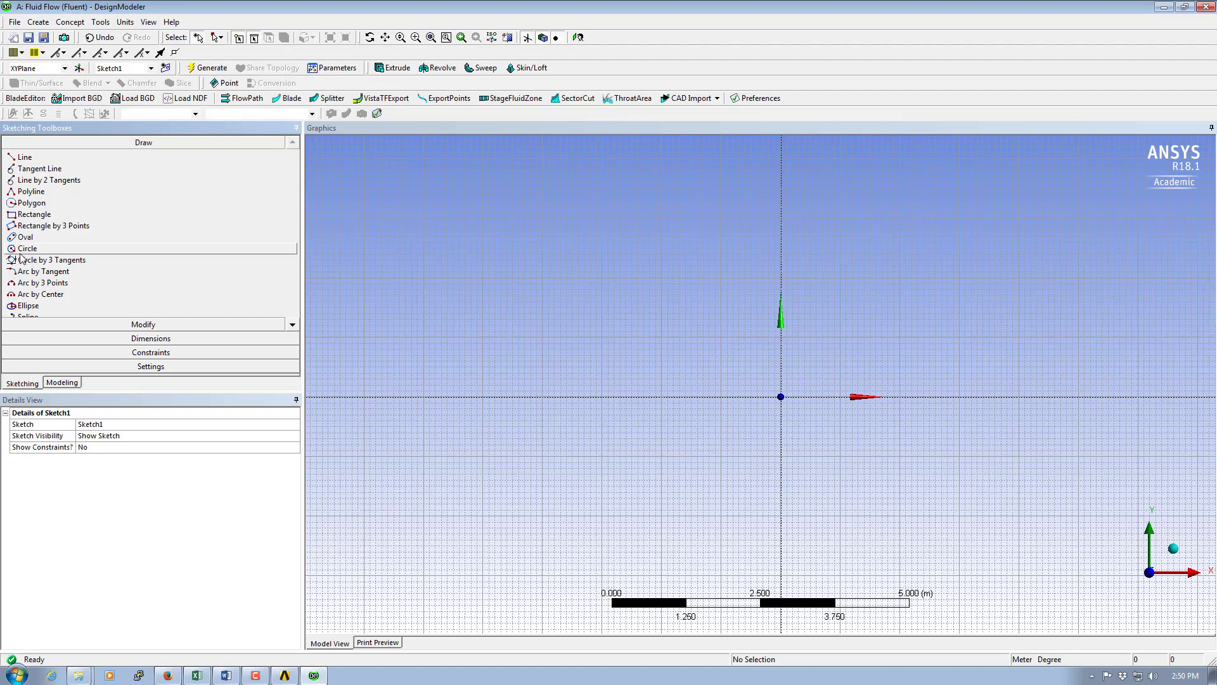
pyautogui.click(26, 250)
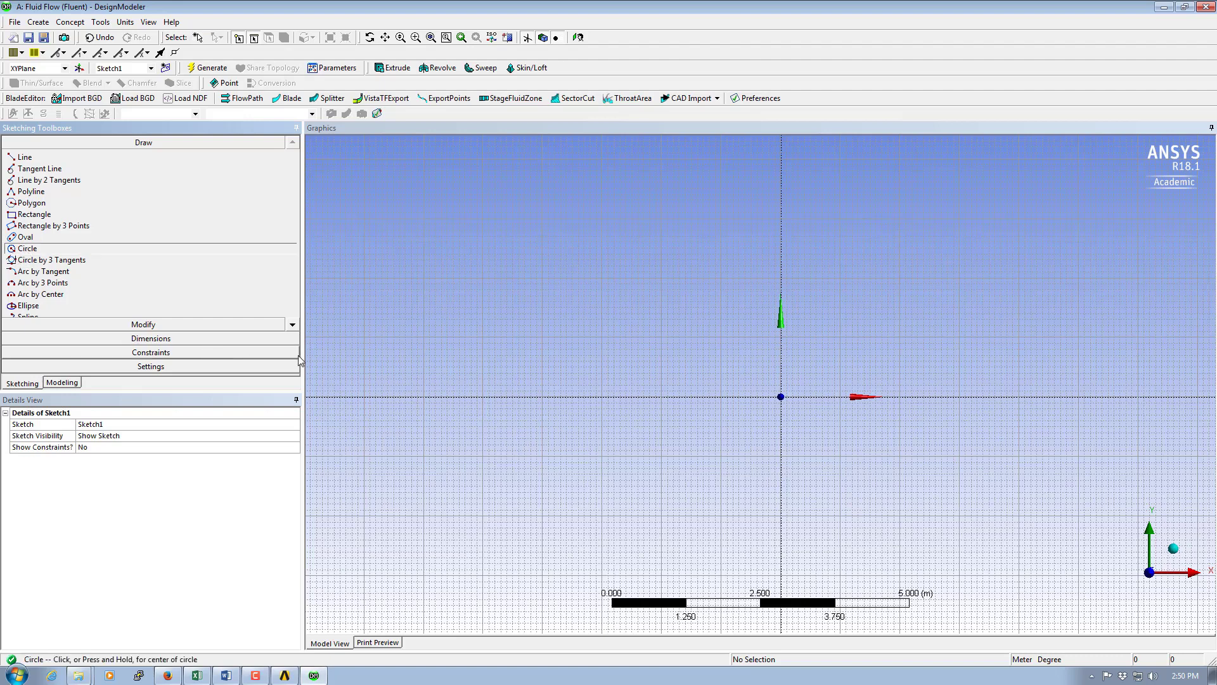
pyautogui.click(781, 396)
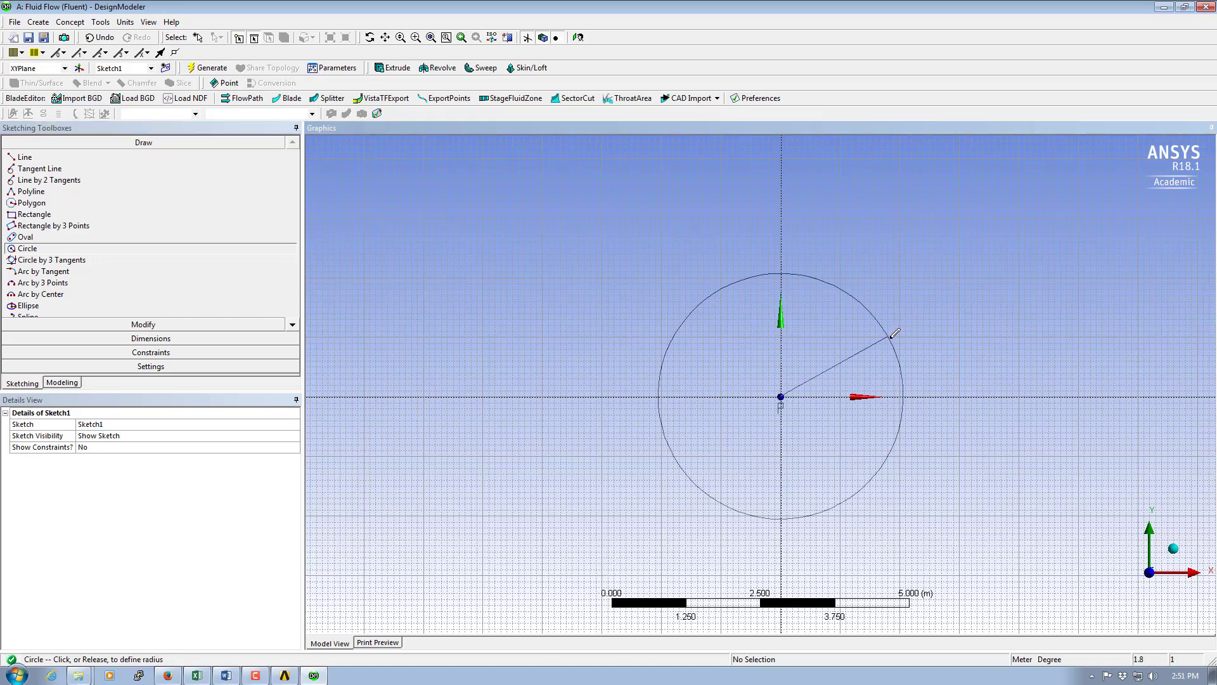
pyautogui.click(889, 334)
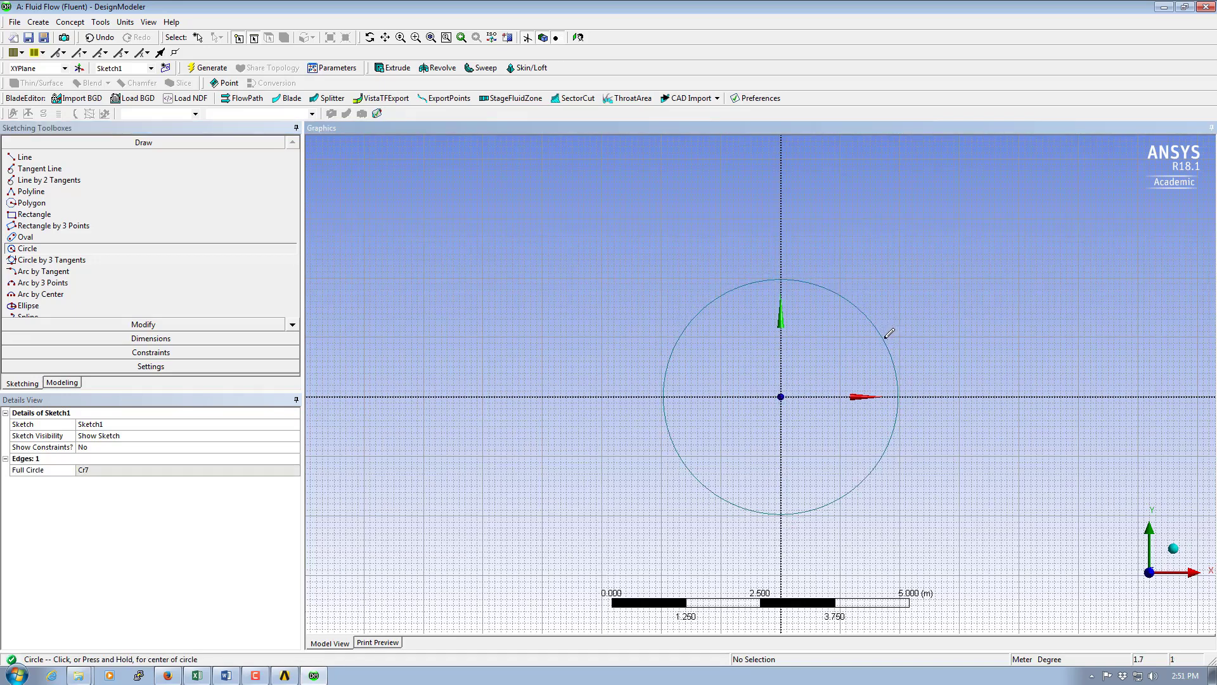
# Step: Dimension the circle with a diameter of 10 m and return from sketching to modeling
pyautogui.click(156, 341)
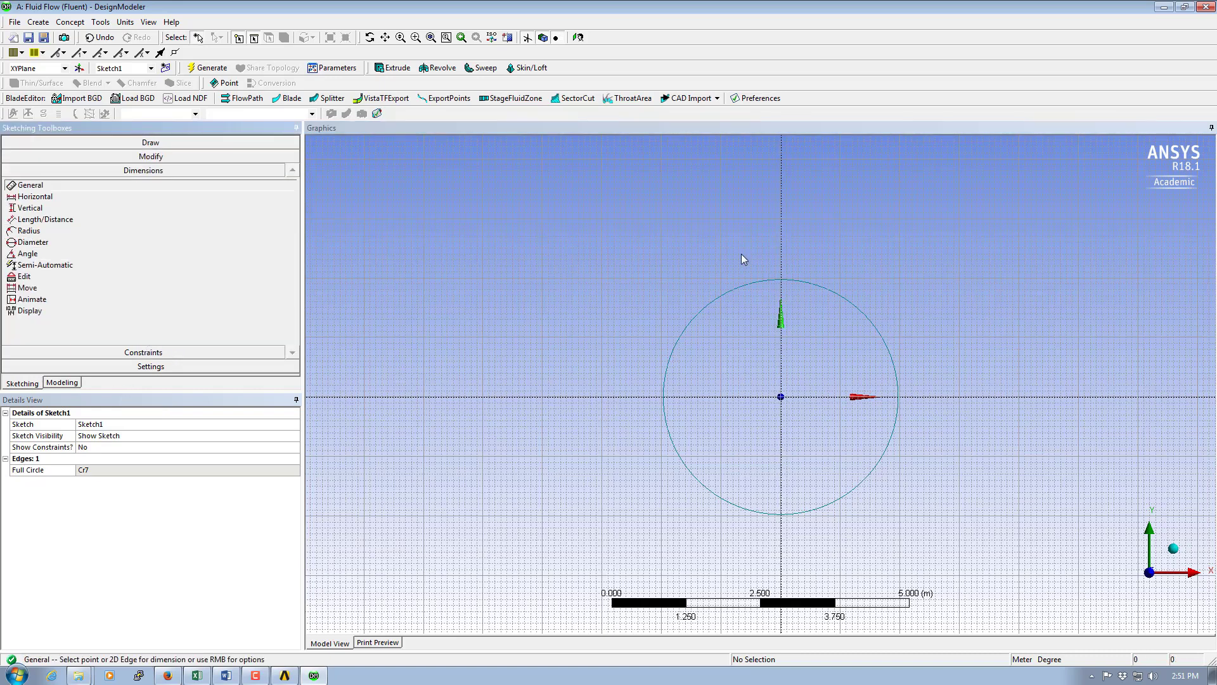
pyautogui.click(720, 306)
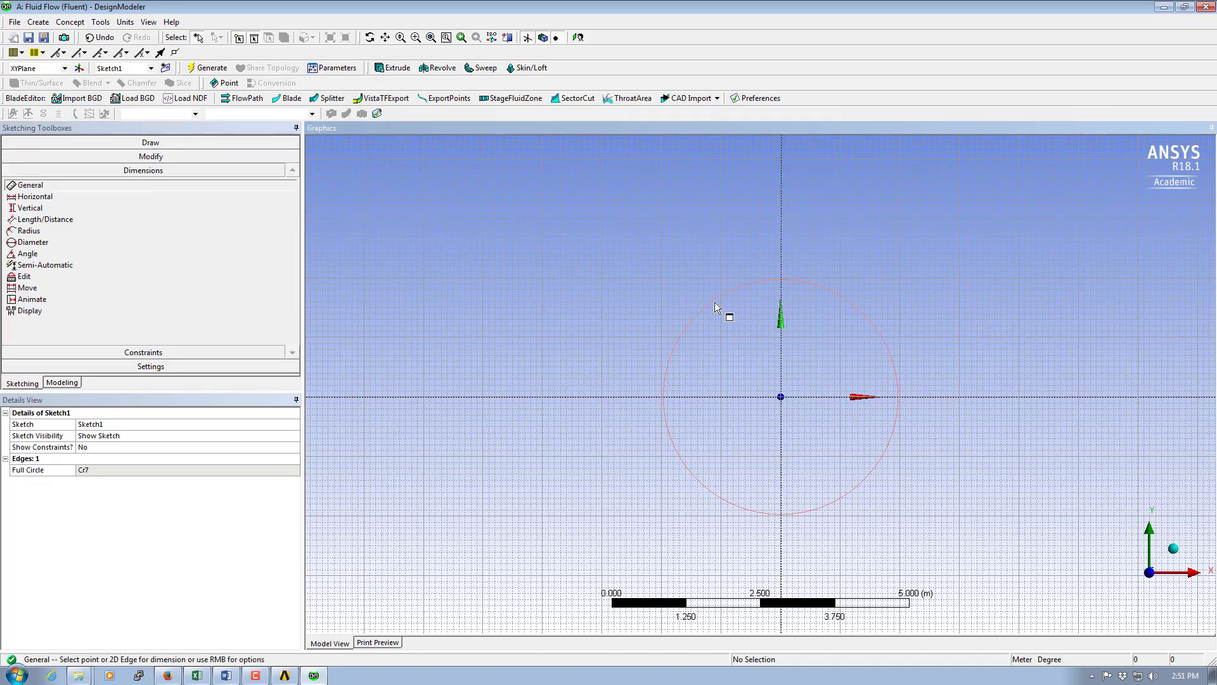
pyautogui.click(644, 281)
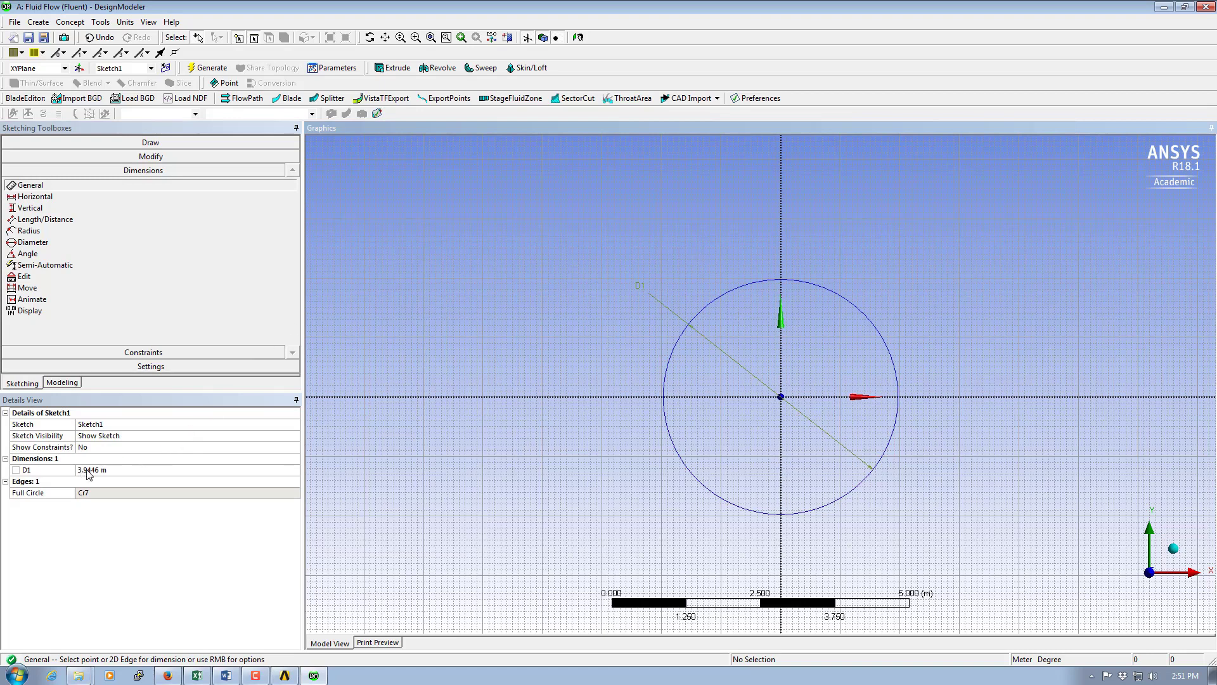
pyautogui.click(126, 470)
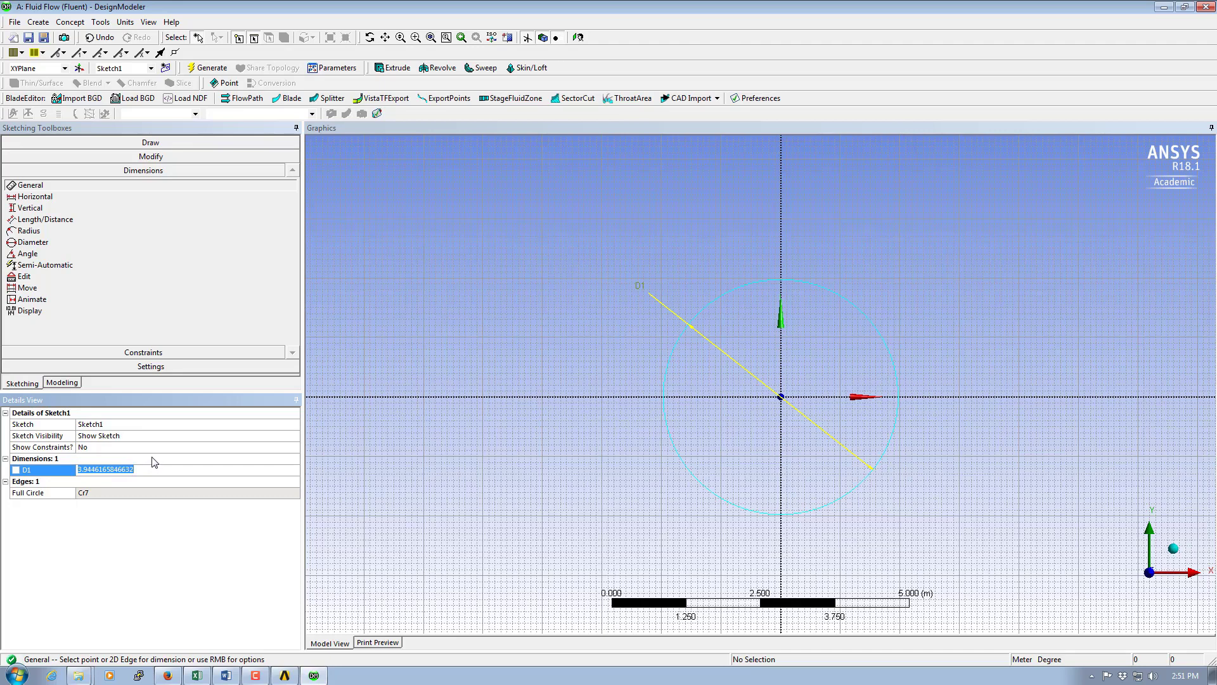
pyautogui.write('10')
pyautogui.press('Return')
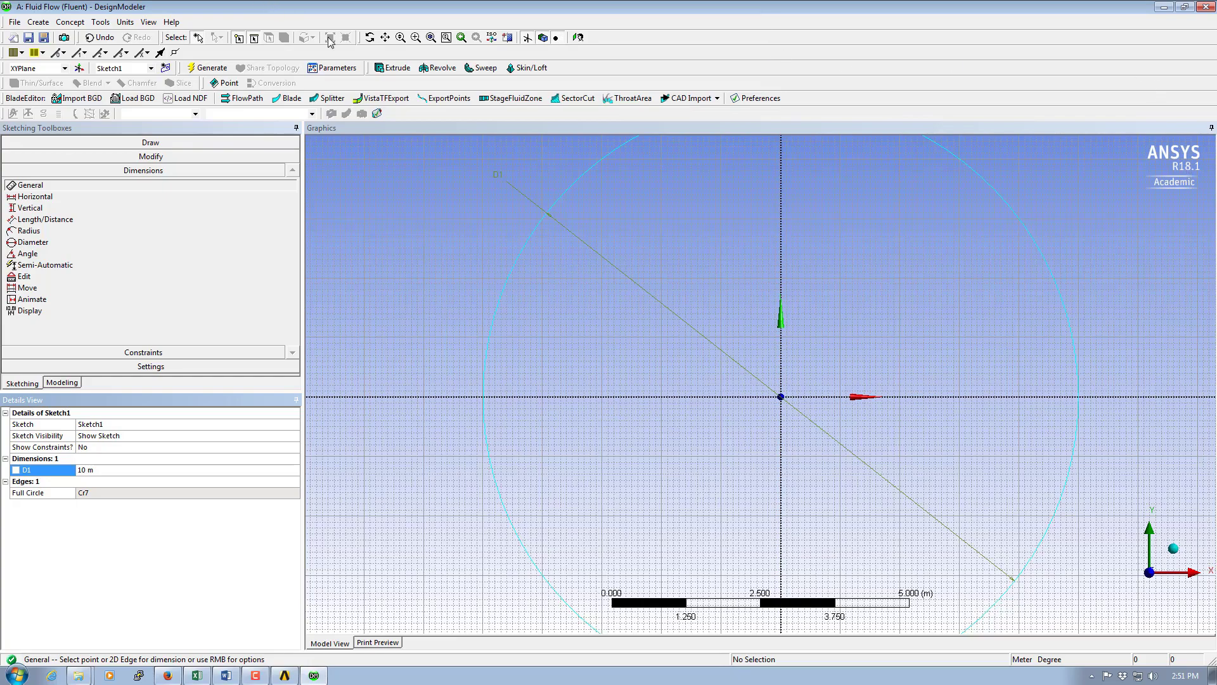
pyautogui.moveTo(693, 310)
pyautogui.mouseDown(button='middle')
pyautogui.moveTo(730, 319)
pyautogui.moveTo(796, 402)
pyautogui.moveTo(815, 355)
pyautogui.moveTo(736, 340)
pyautogui.moveTo(738, 321)
pyautogui.mouseUp(button='middle')
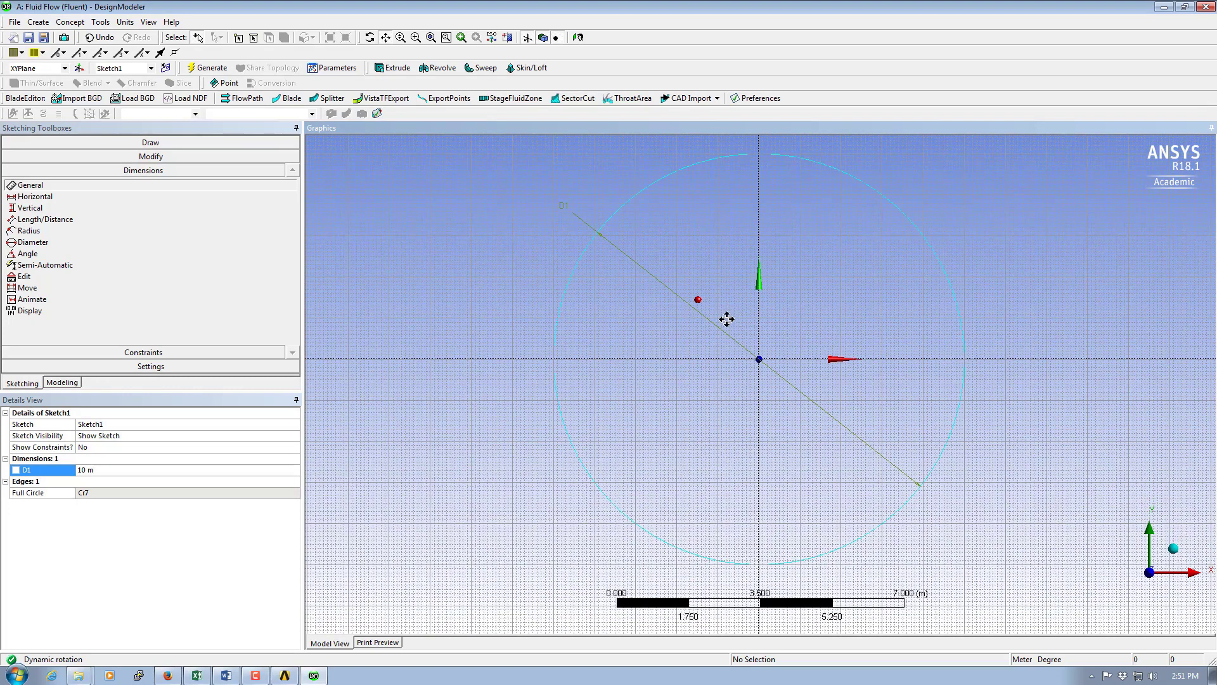
pyautogui.click(64, 384)
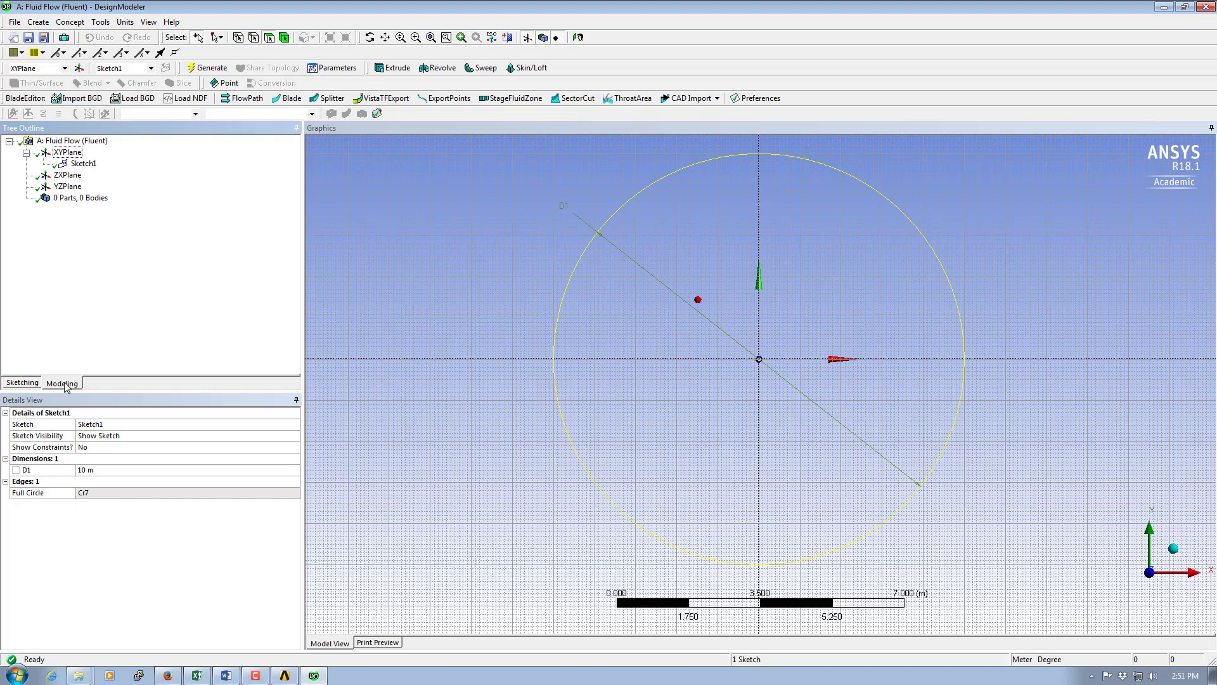
# Step: Create a surface from the 10 m circle sketch with the Add Material operation and generate it
pyautogui.click(71, 22)
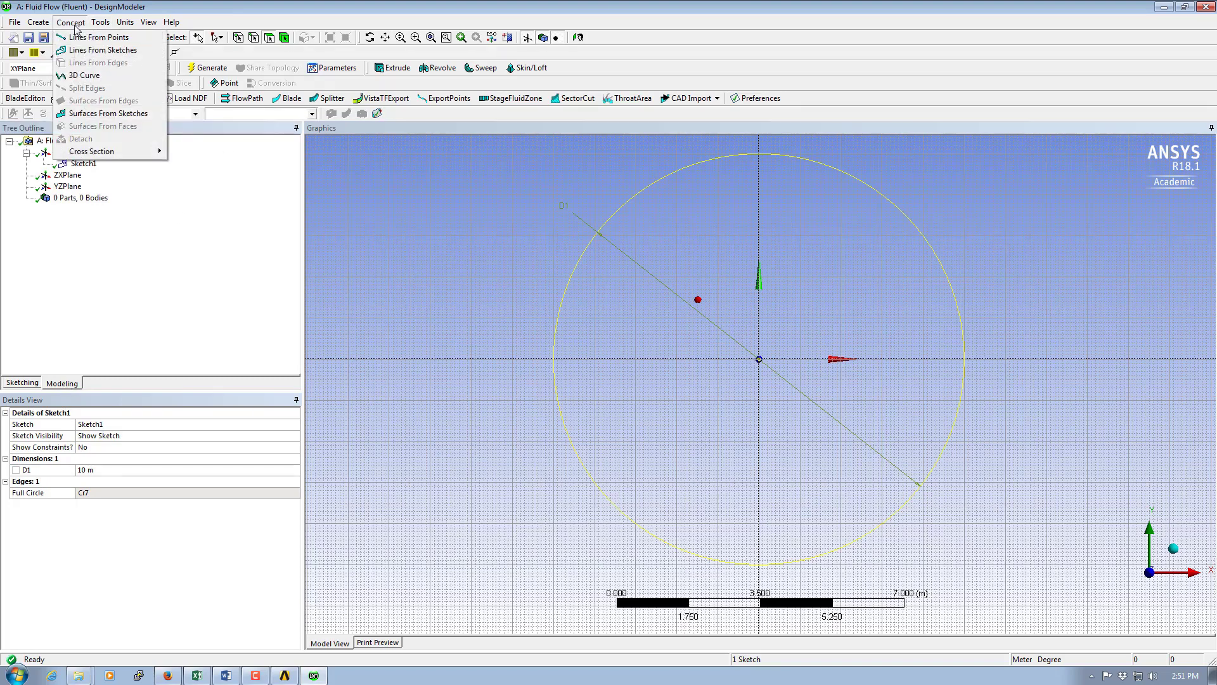
pyautogui.click(108, 114)
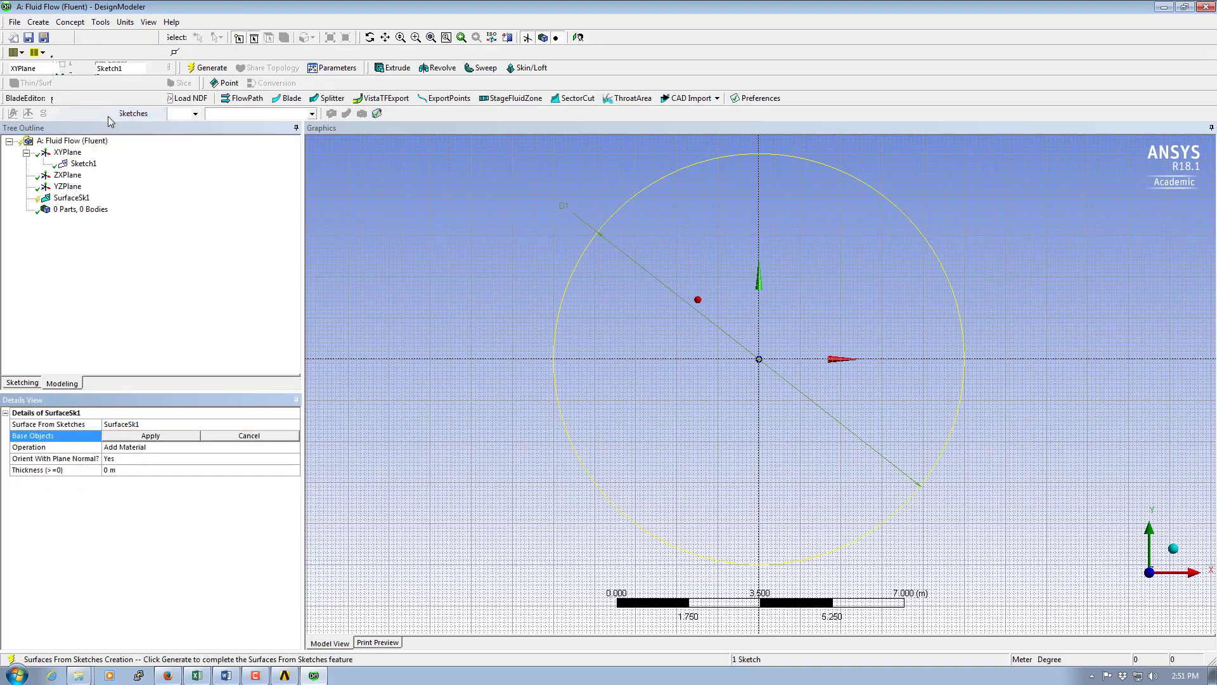
pyautogui.click(83, 164)
pyautogui.click(150, 435)
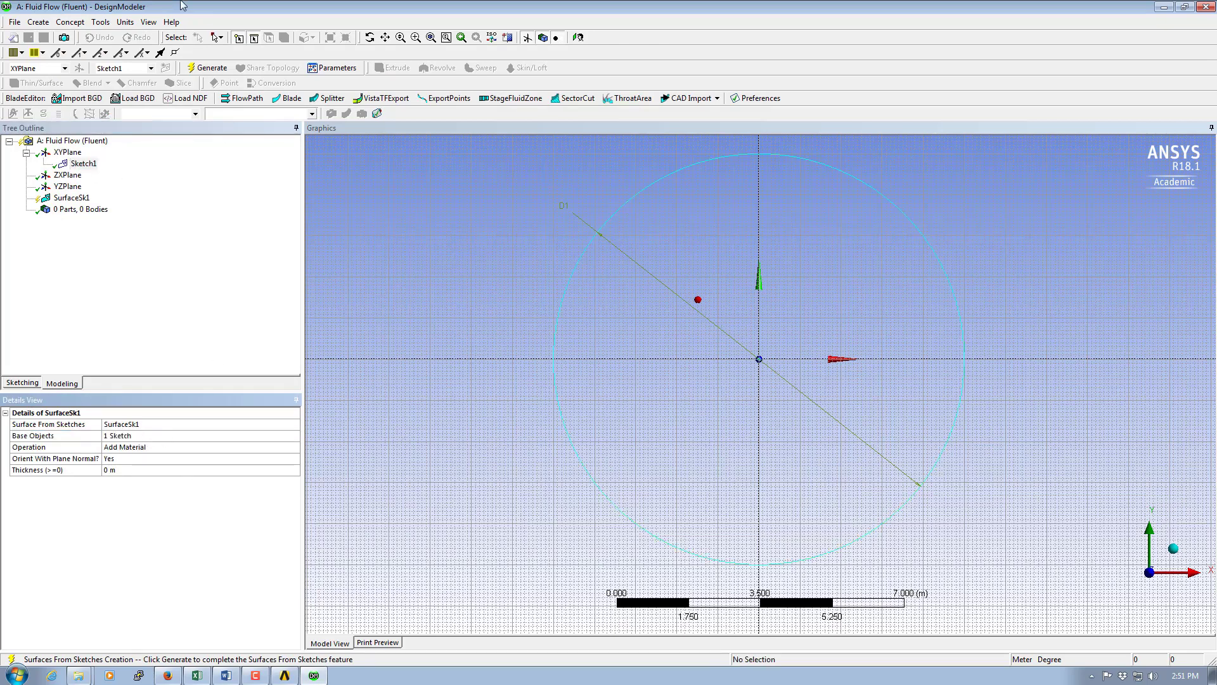
pyautogui.click(210, 70)
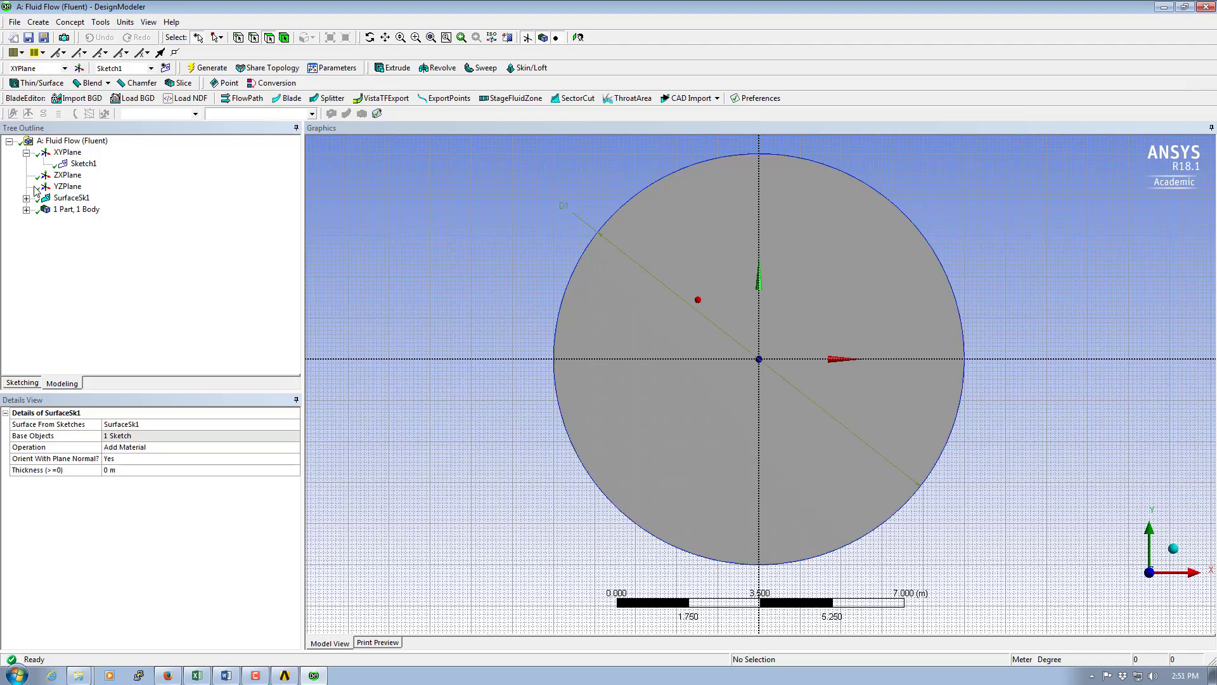
# Step: Create a second sketch on the XYPlane and draw a circle about 1.2 m in diameter centred on the origin
pyautogui.click(69, 153)
pyautogui.click(165, 68)
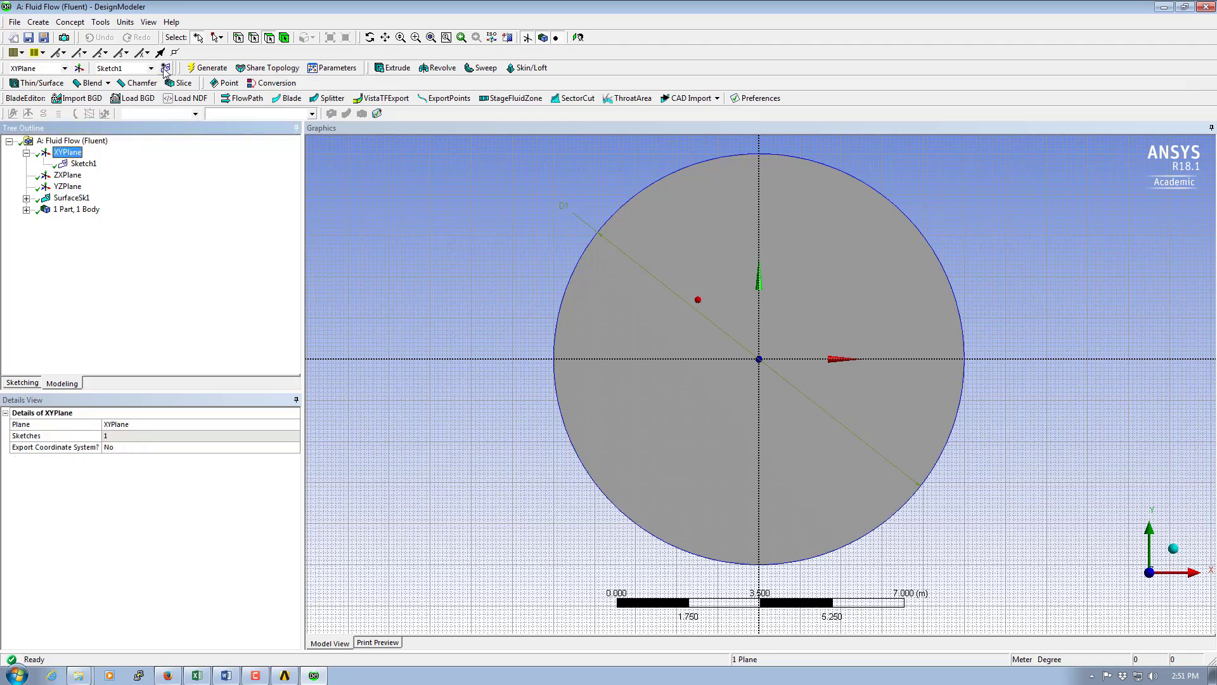
pyautogui.click(22, 383)
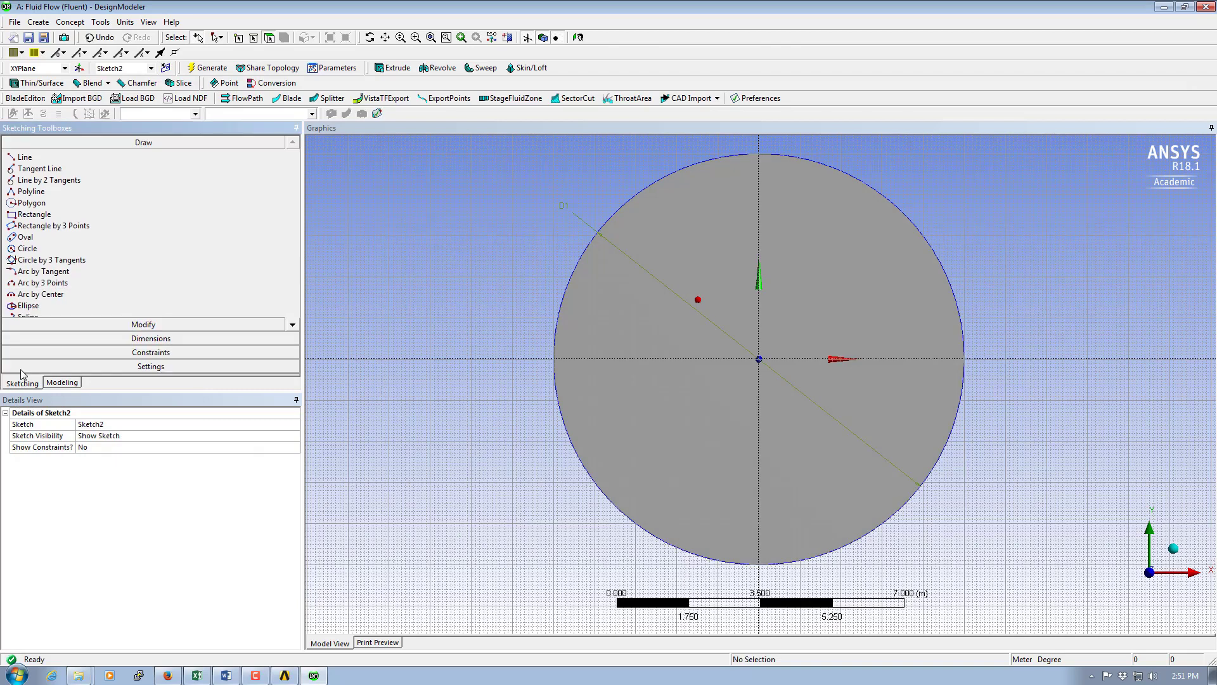
pyautogui.click(28, 248)
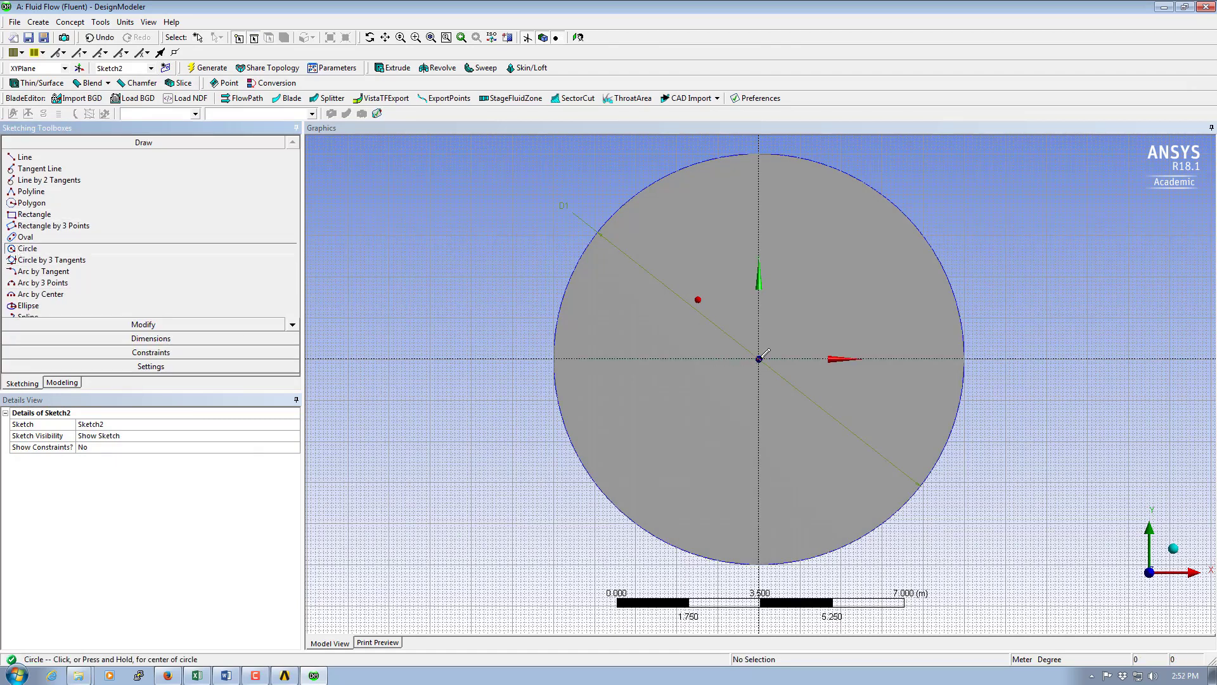
pyautogui.click(759, 358)
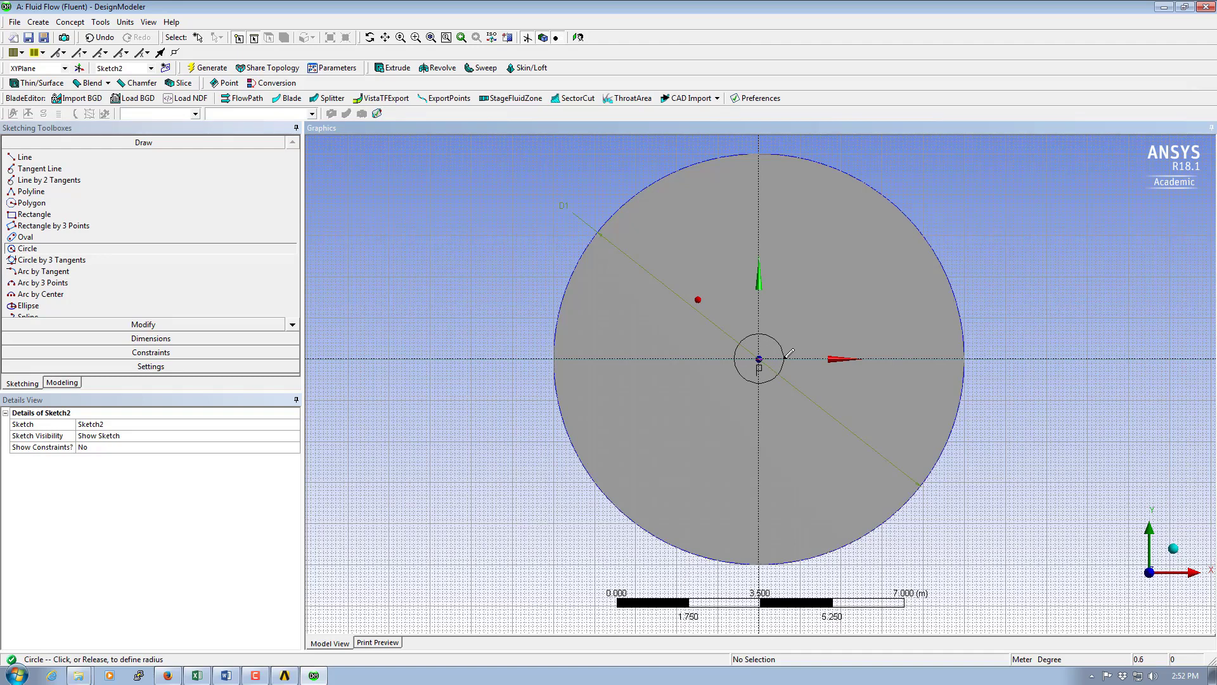
pyautogui.click(788, 353)
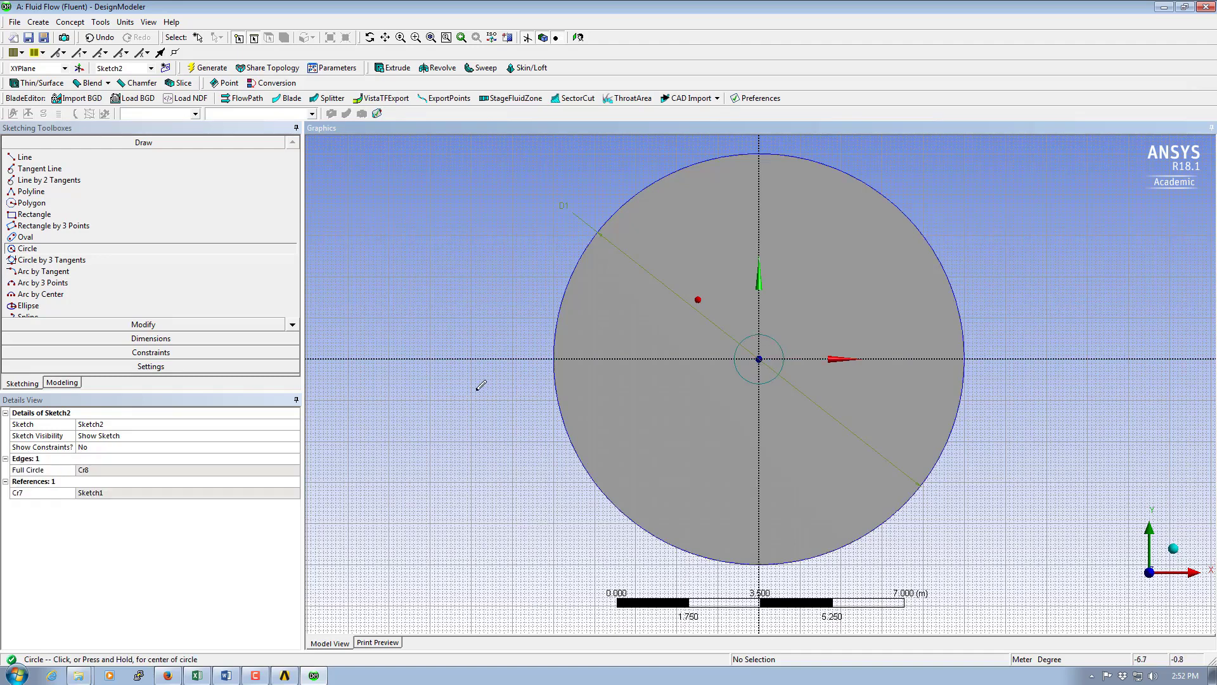
# Step: Dimension the inner circle with a diameter of 0.5 m
pyautogui.click(152, 338)
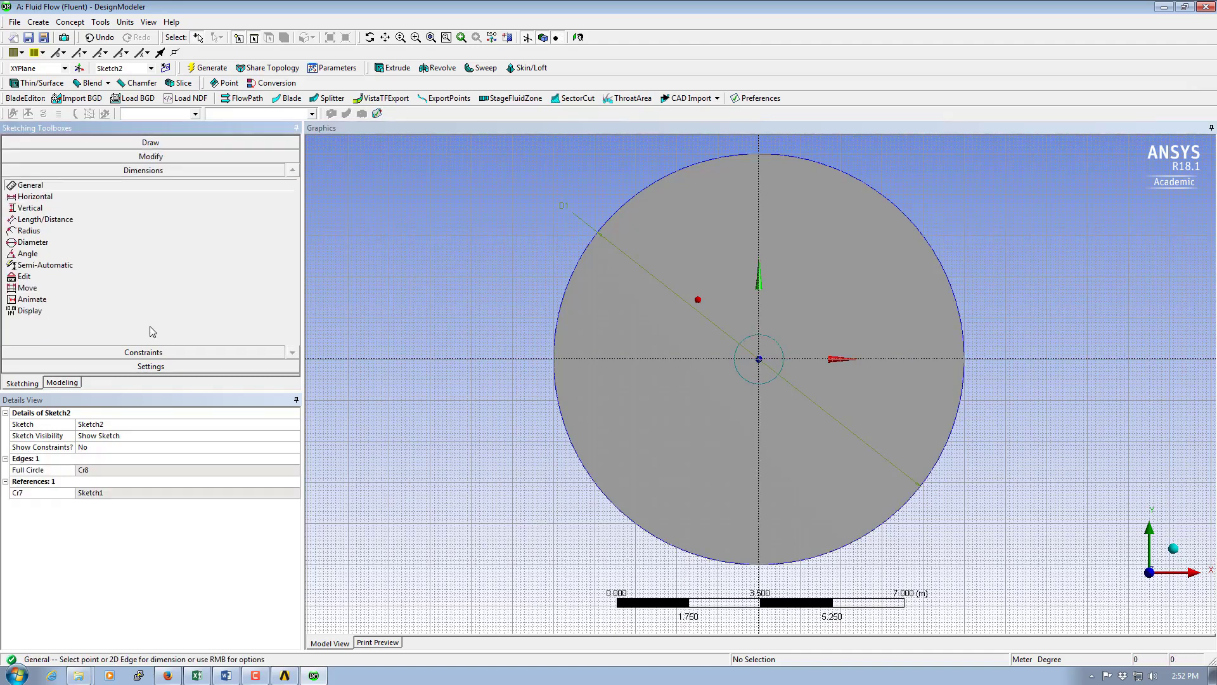
pyautogui.click(780, 347)
pyautogui.click(791, 328)
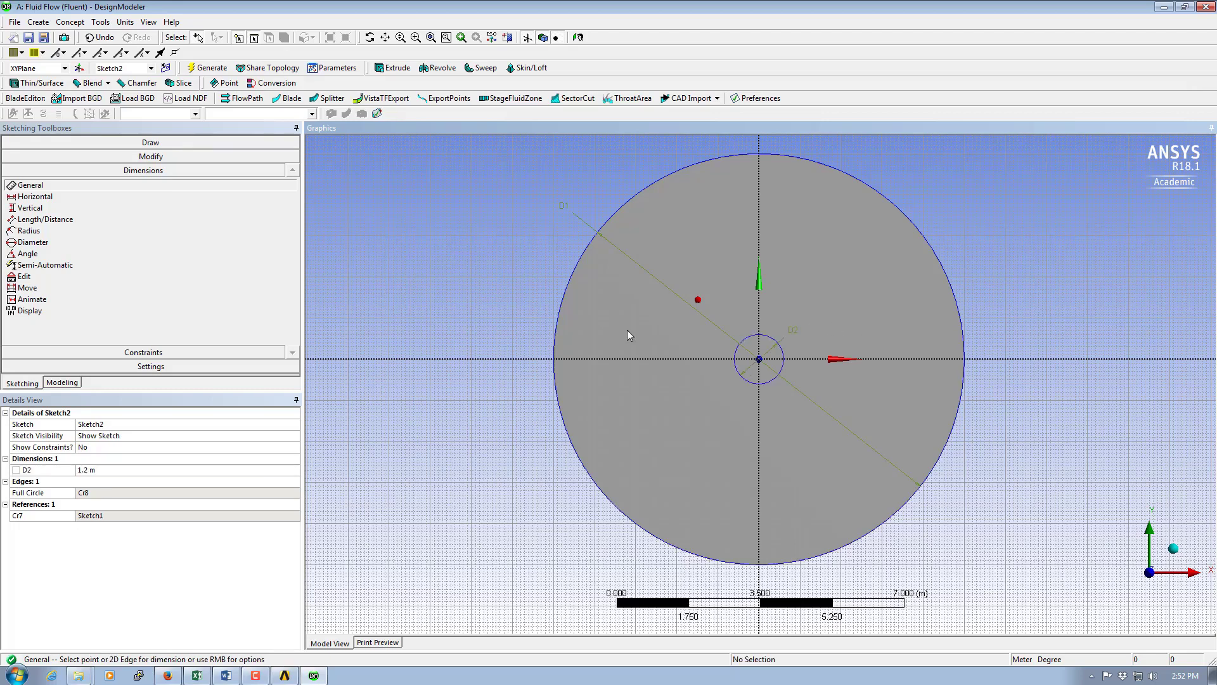
pyautogui.click(103, 470)
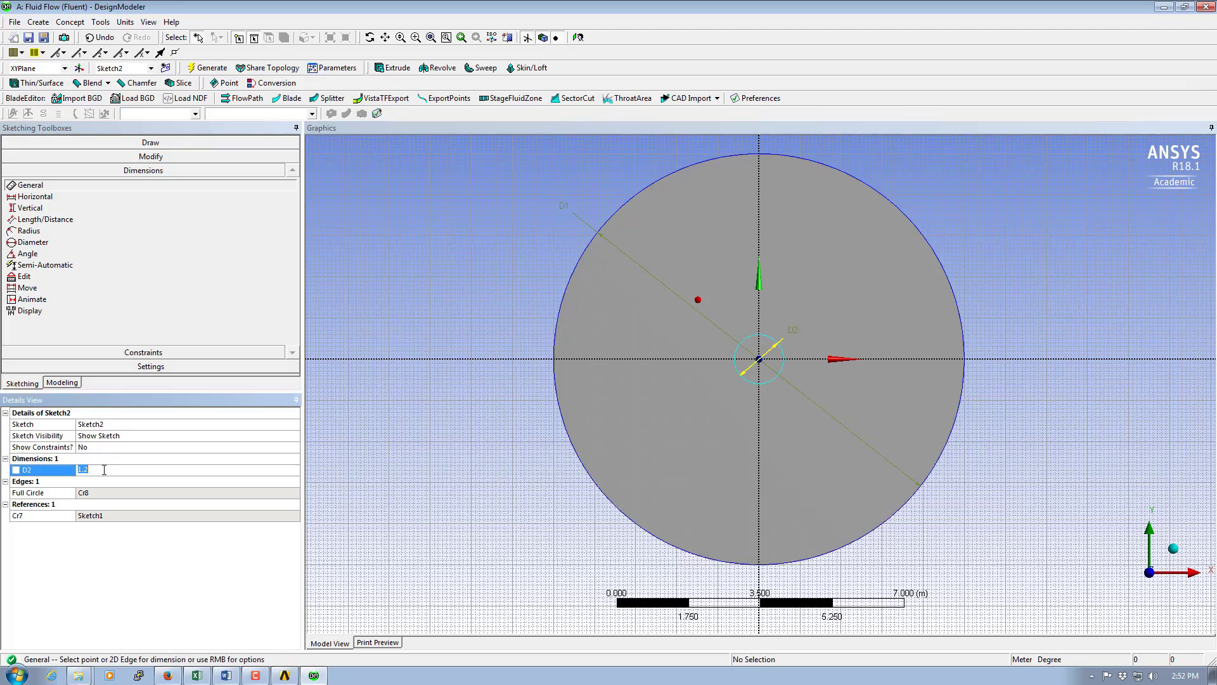
pyautogui.write('0.5')
pyautogui.press('Return')
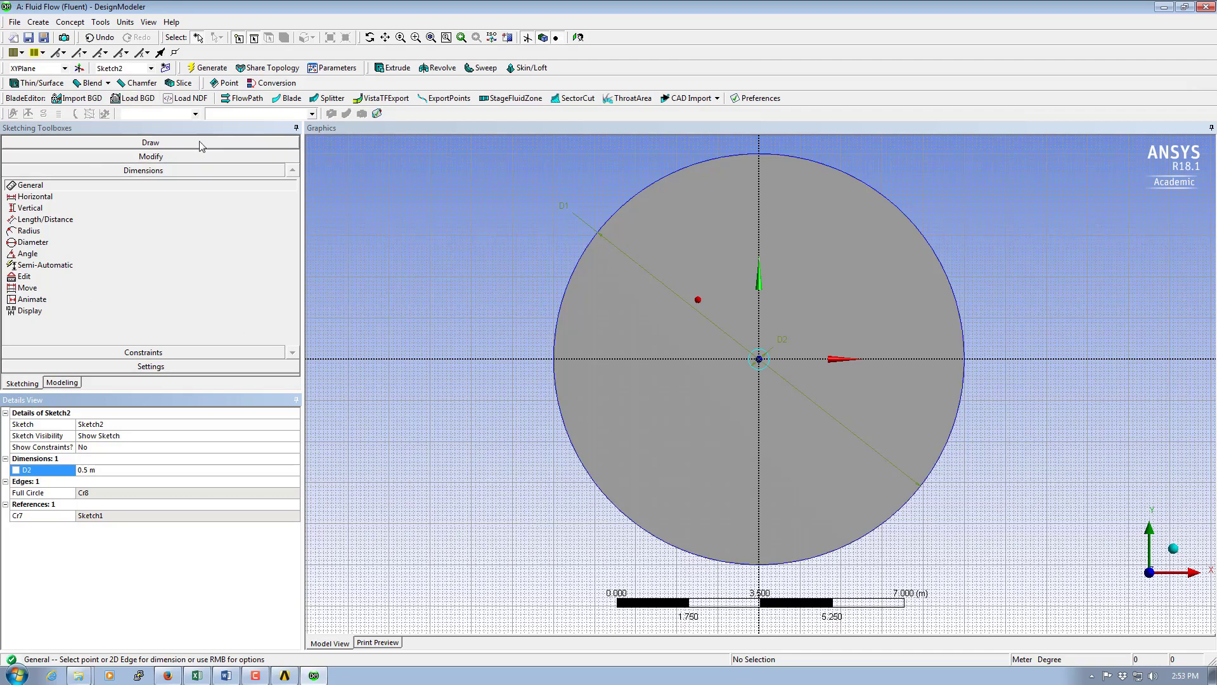
# Step: Draw two vertical lines from the origin, one to the top and one to the bottom of the outer circle
pyautogui.click(175, 143)
pyautogui.click(26, 158)
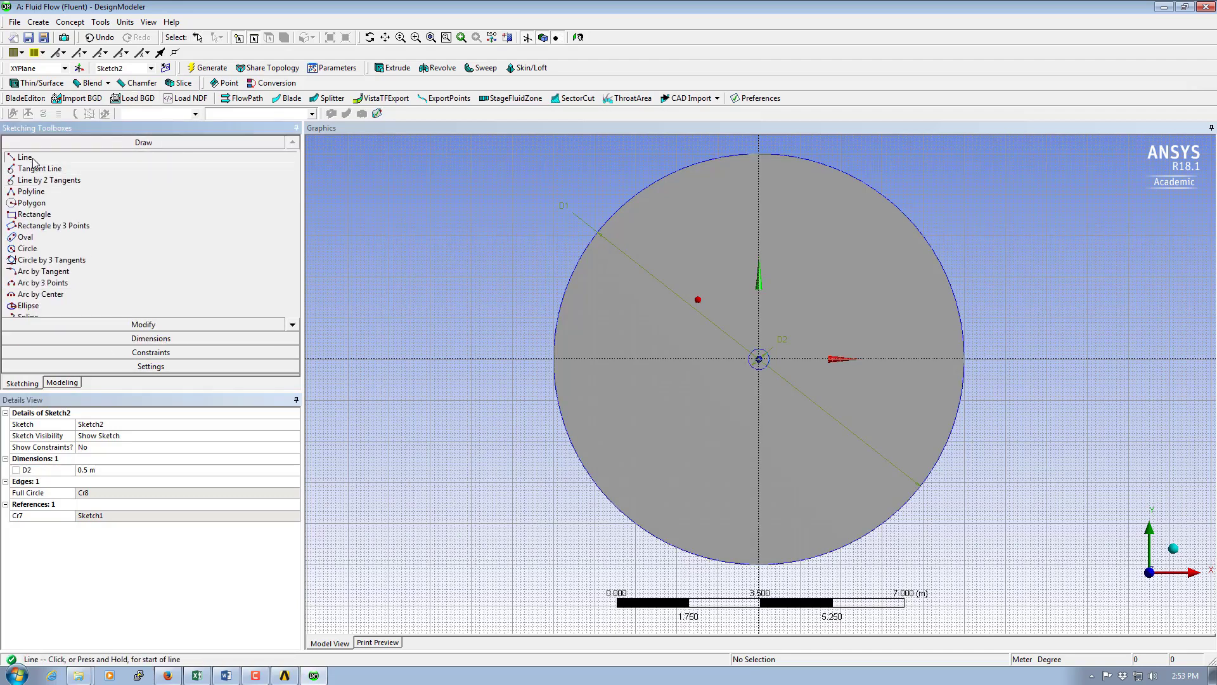
pyautogui.click(760, 359)
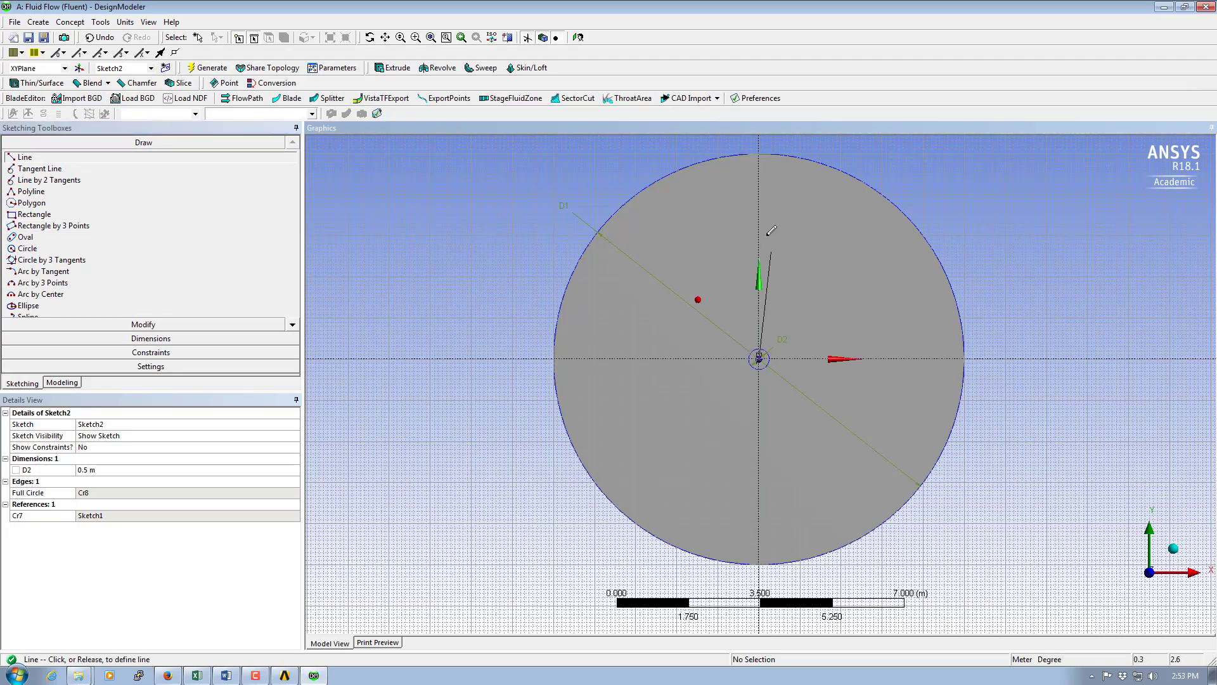
pyautogui.click(761, 153)
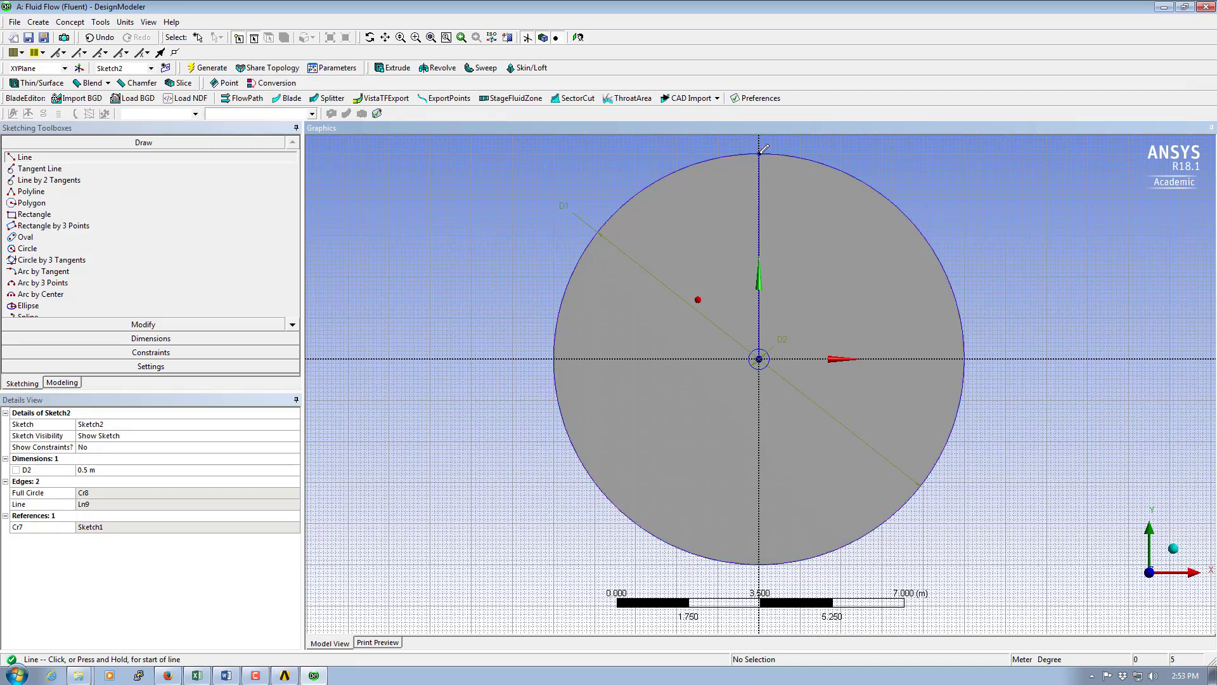
pyautogui.click(759, 358)
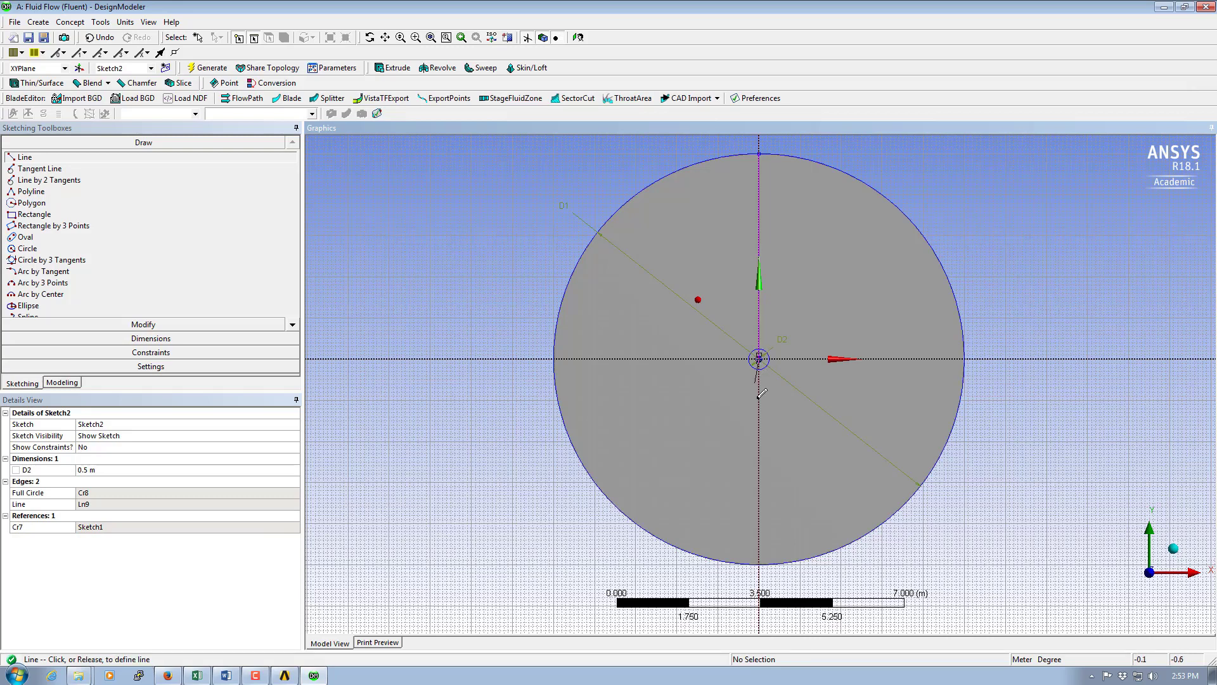
pyautogui.click(760, 562)
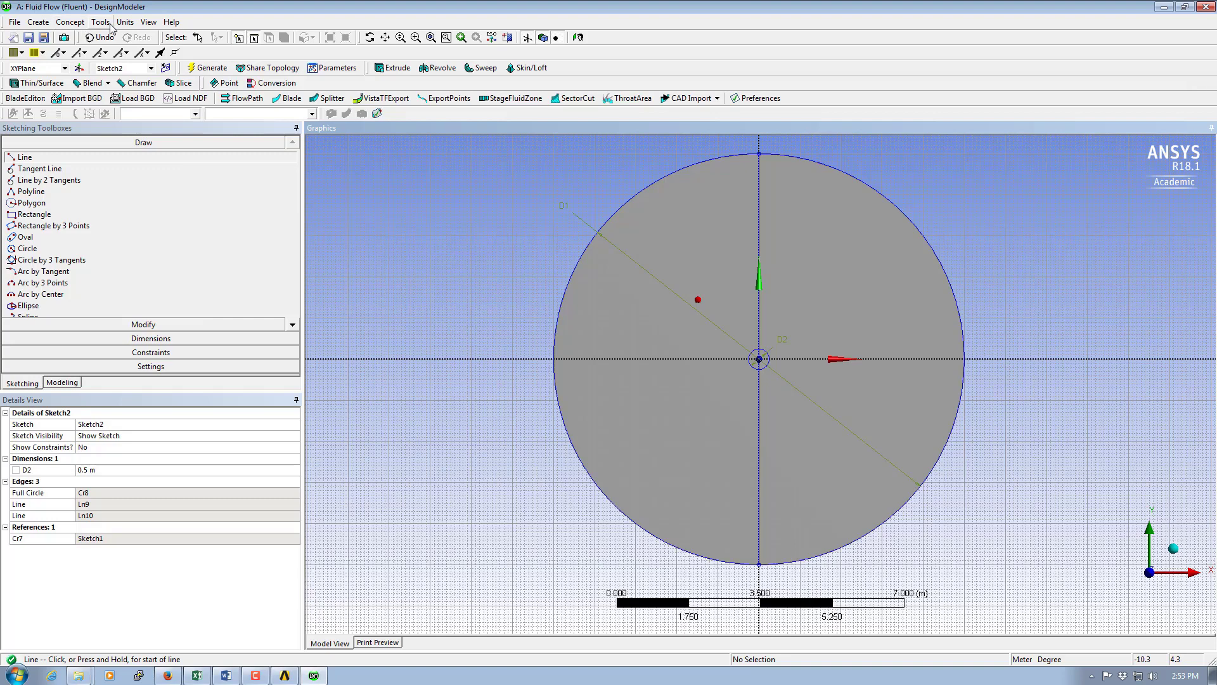
# Step: Return to modeling and generate a line body from Sketch2 with Lines From Sketches, using the Add Material operation
pyautogui.click(62, 382)
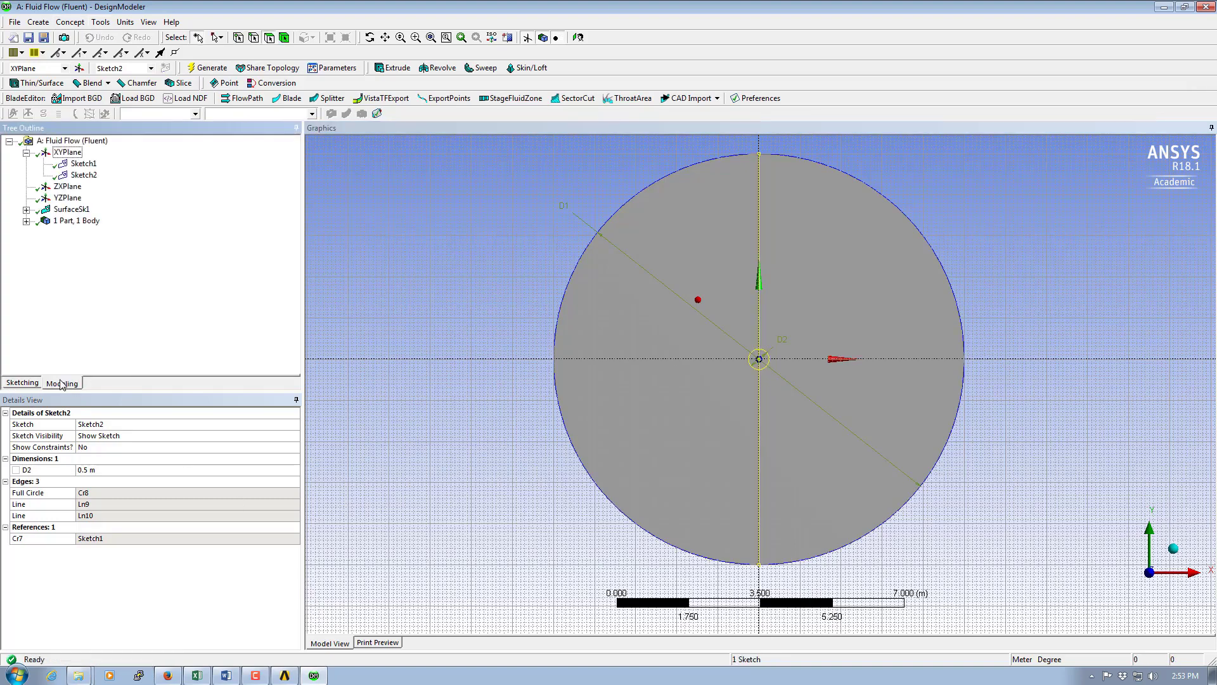
pyautogui.click(100, 22)
pyautogui.moveTo(71, 23)
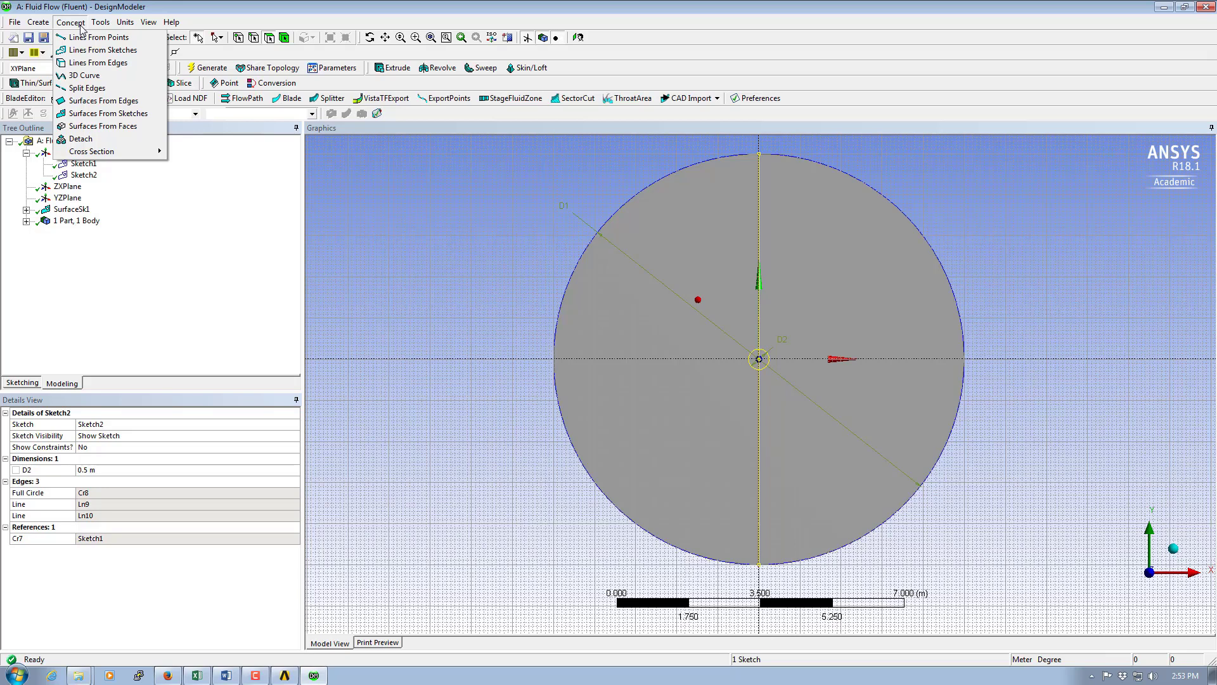
pyautogui.click(92, 51)
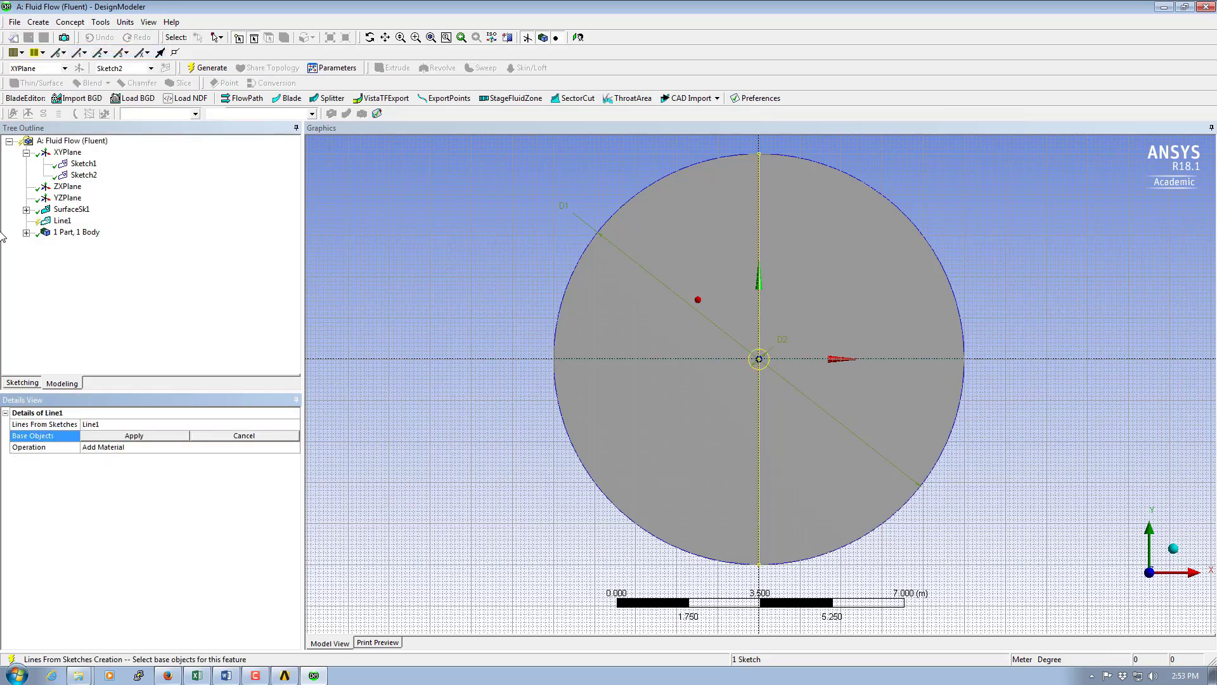
pyautogui.click(124, 438)
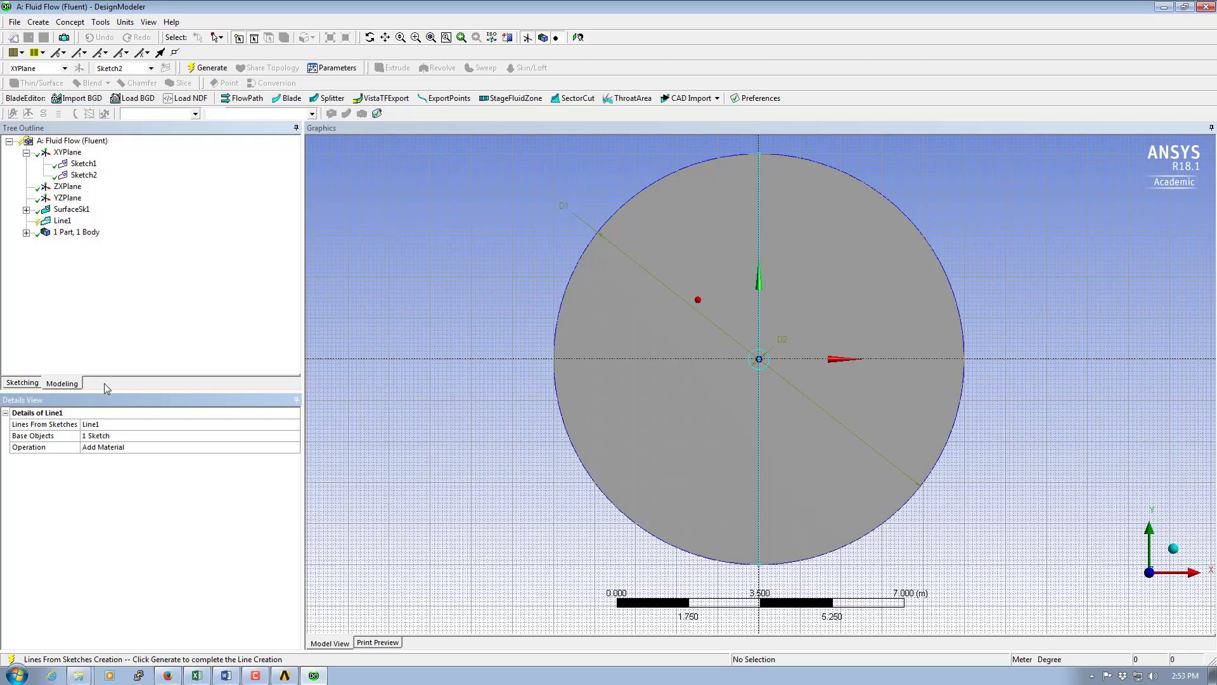
pyautogui.click(214, 68)
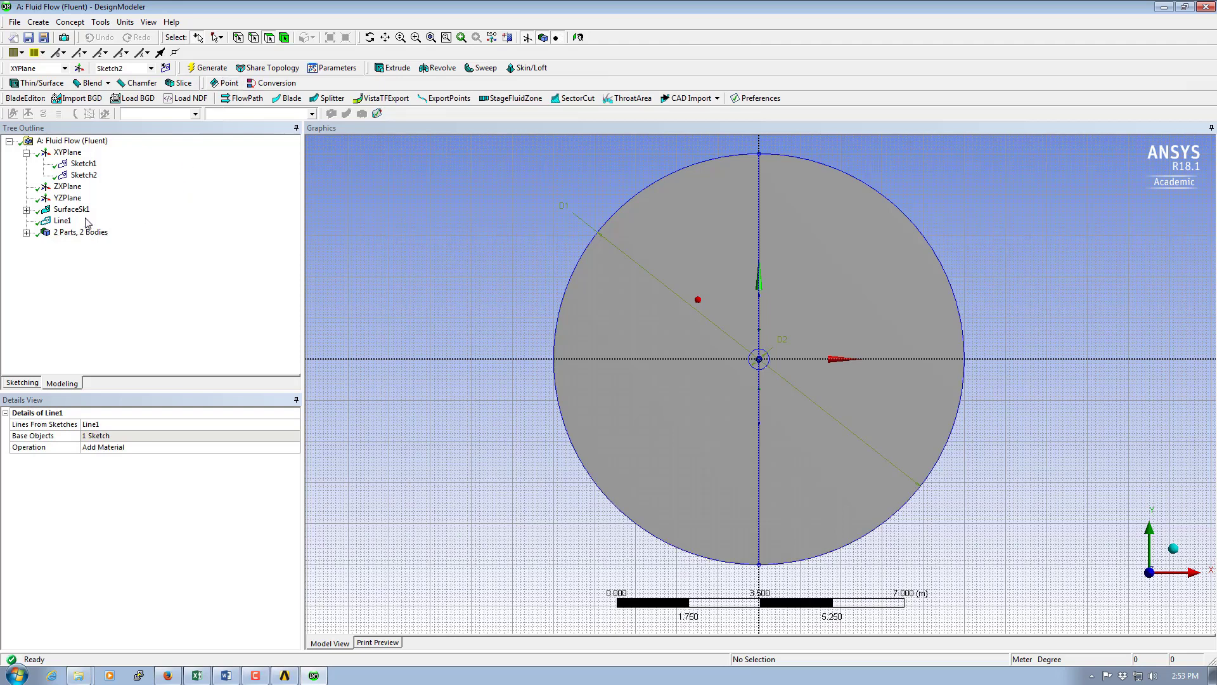
# Step: Start an Edges On Face projection and apply both vertical lines and both halves of the inner circle as its edges
pyautogui.click(61, 221)
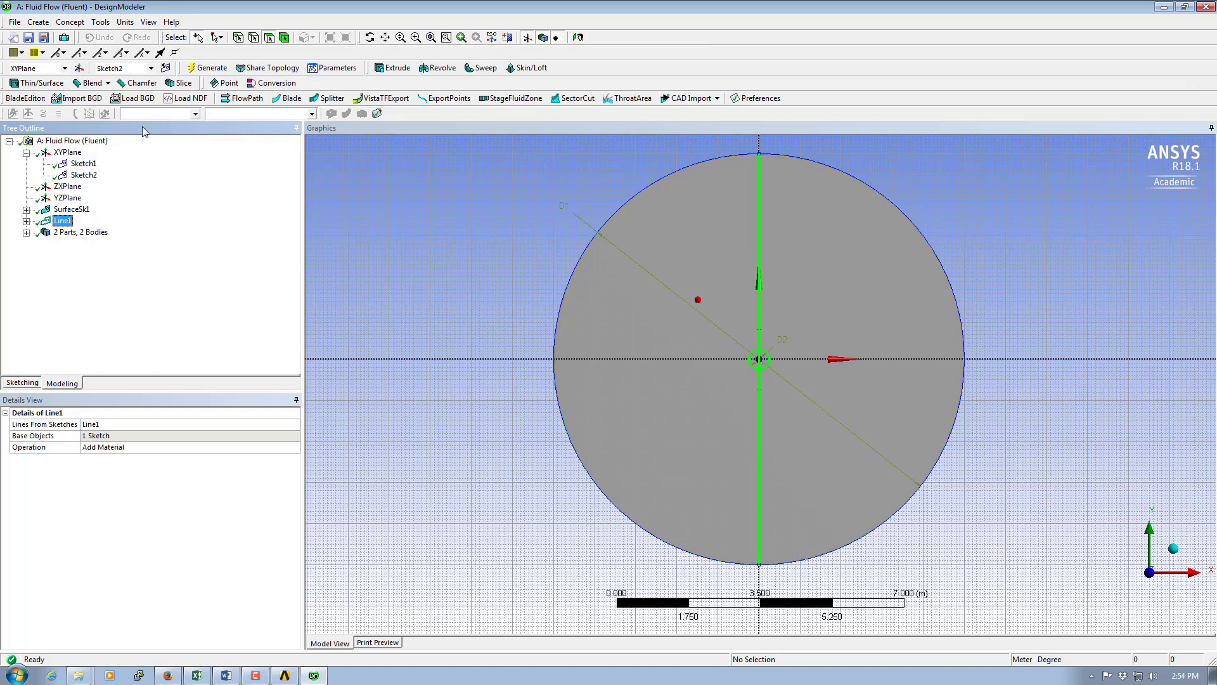
pyautogui.click(109, 24)
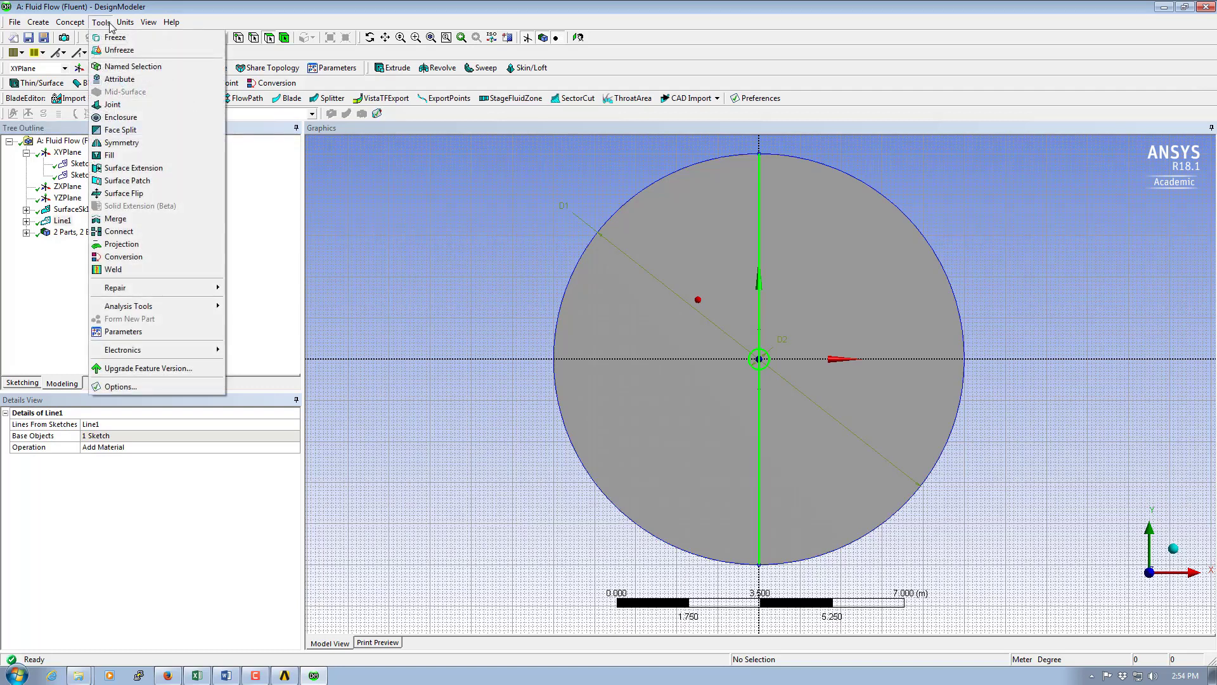
pyautogui.click(133, 246)
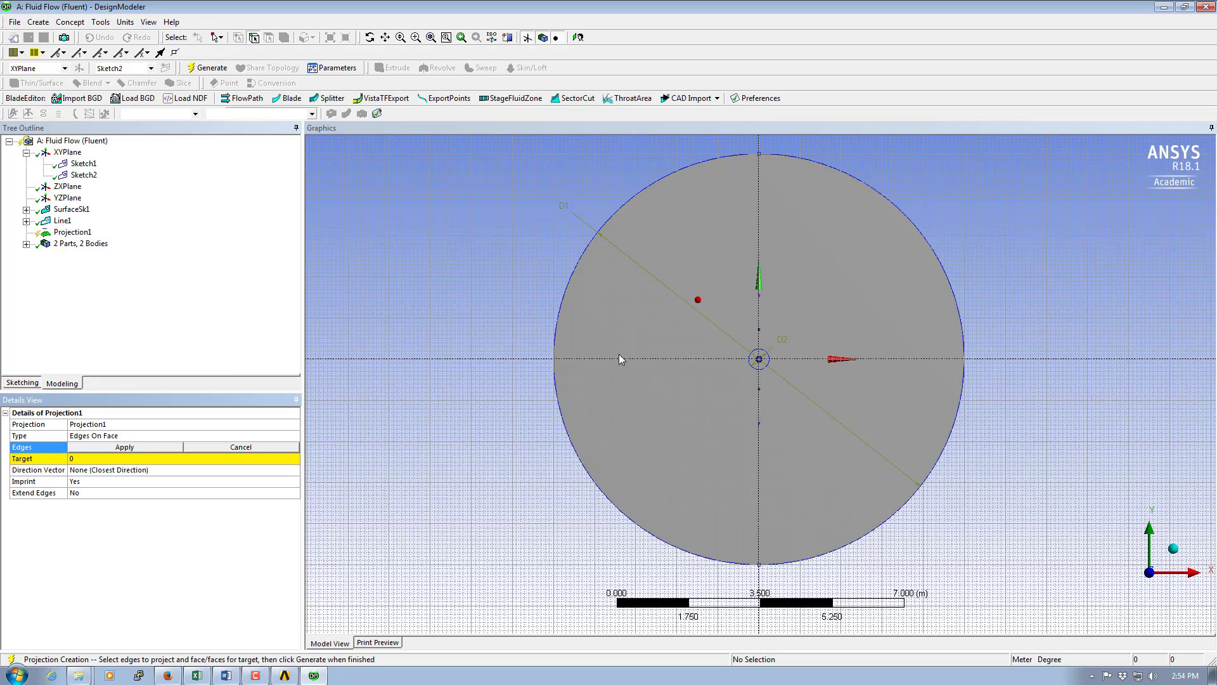
pyautogui.click(760, 297)
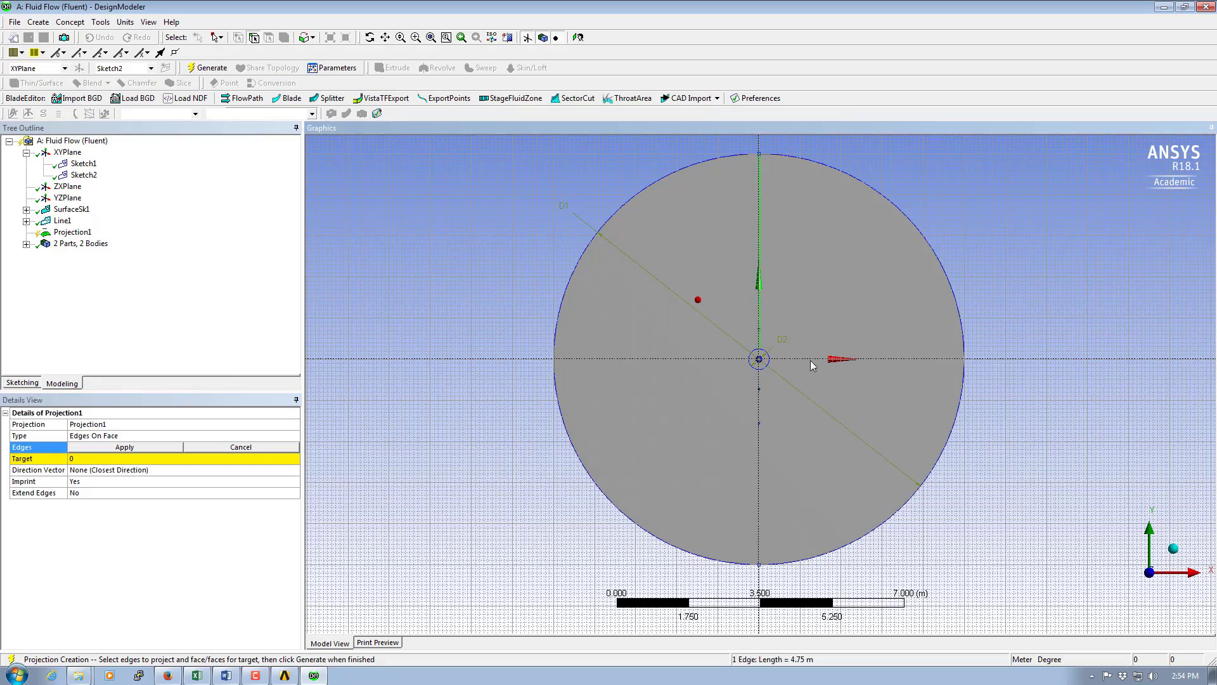
pyautogui.keyDown('ctrl'); pyautogui.click(765, 365); pyautogui.keyUp('ctrl')
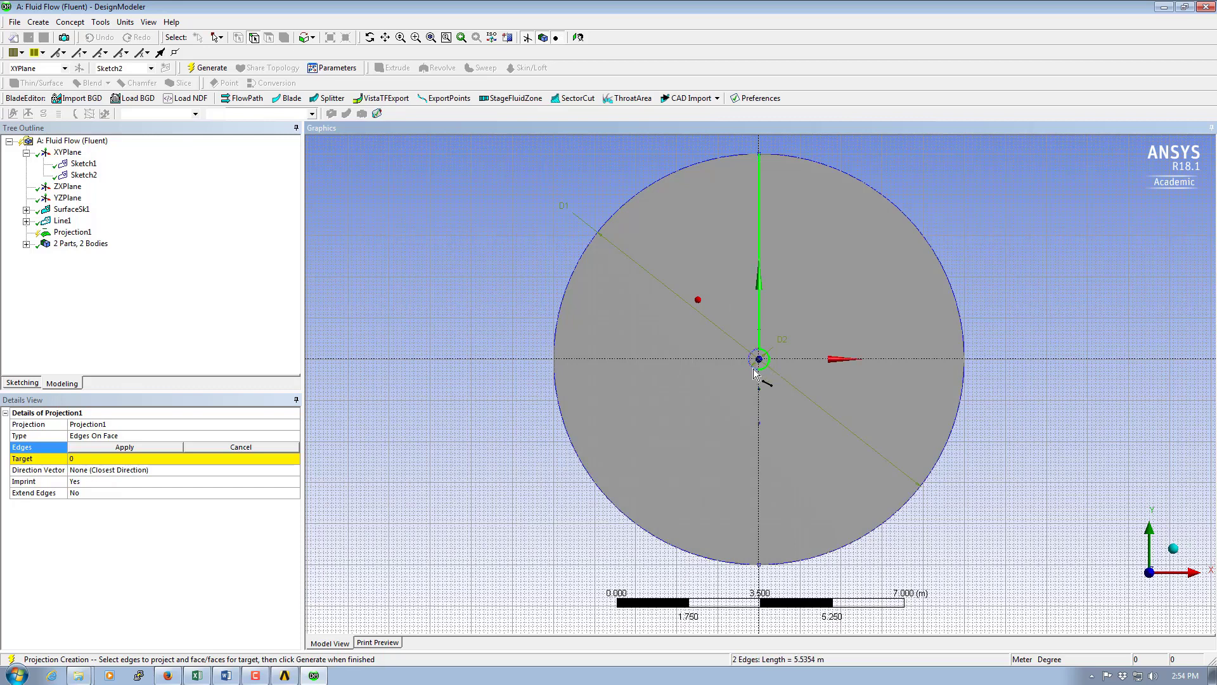
pyautogui.keyDown('ctrl'); pyautogui.click(761, 409); pyautogui.keyUp('ctrl')
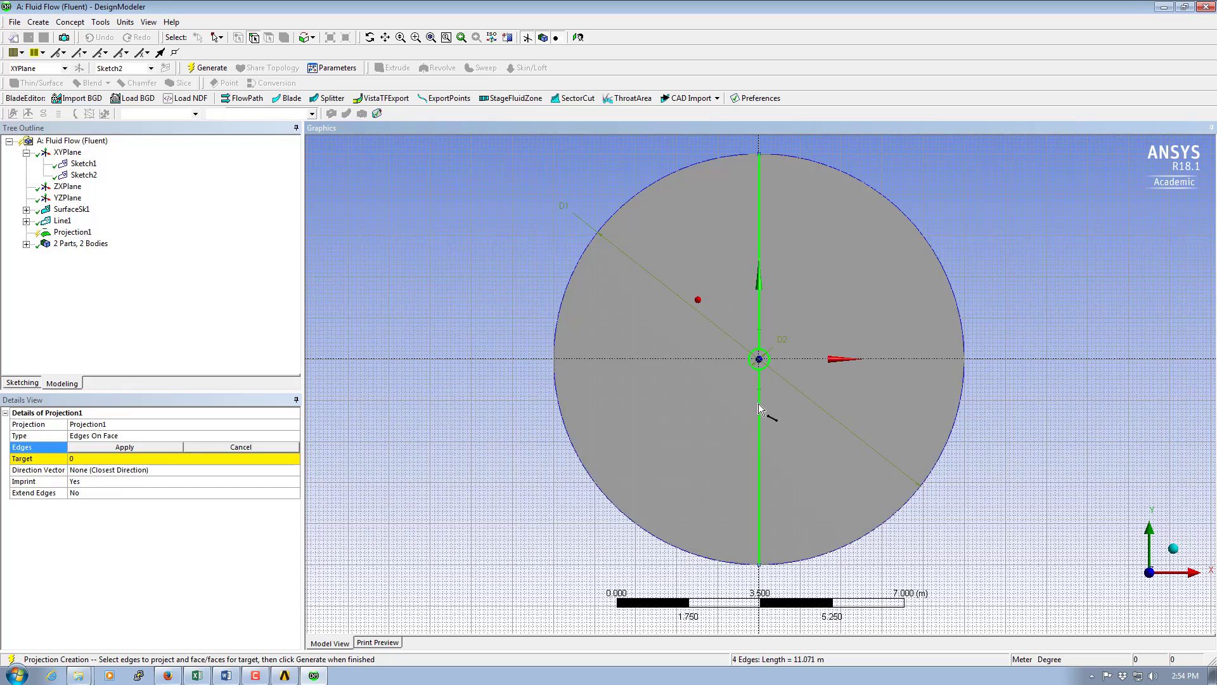
pyautogui.click(125, 447)
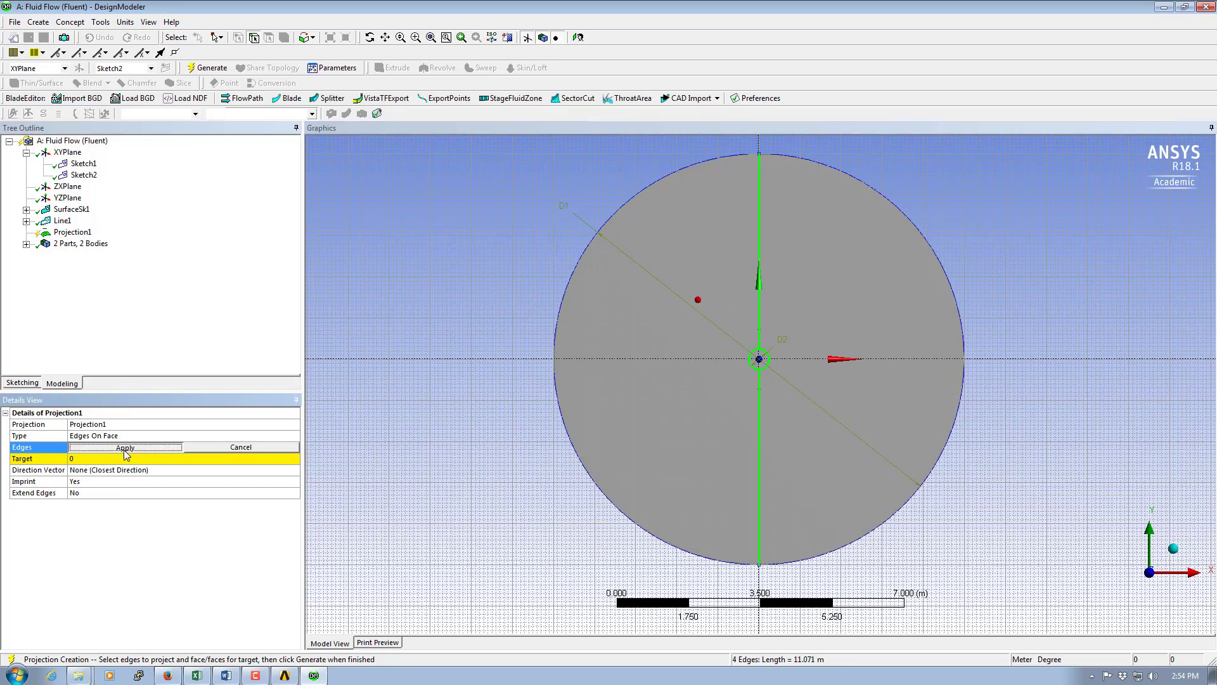
# Step: Set the circular surface as the projection target, generate the imprint, and select the face left of the vertical line to check the split
pyautogui.click(82, 459)
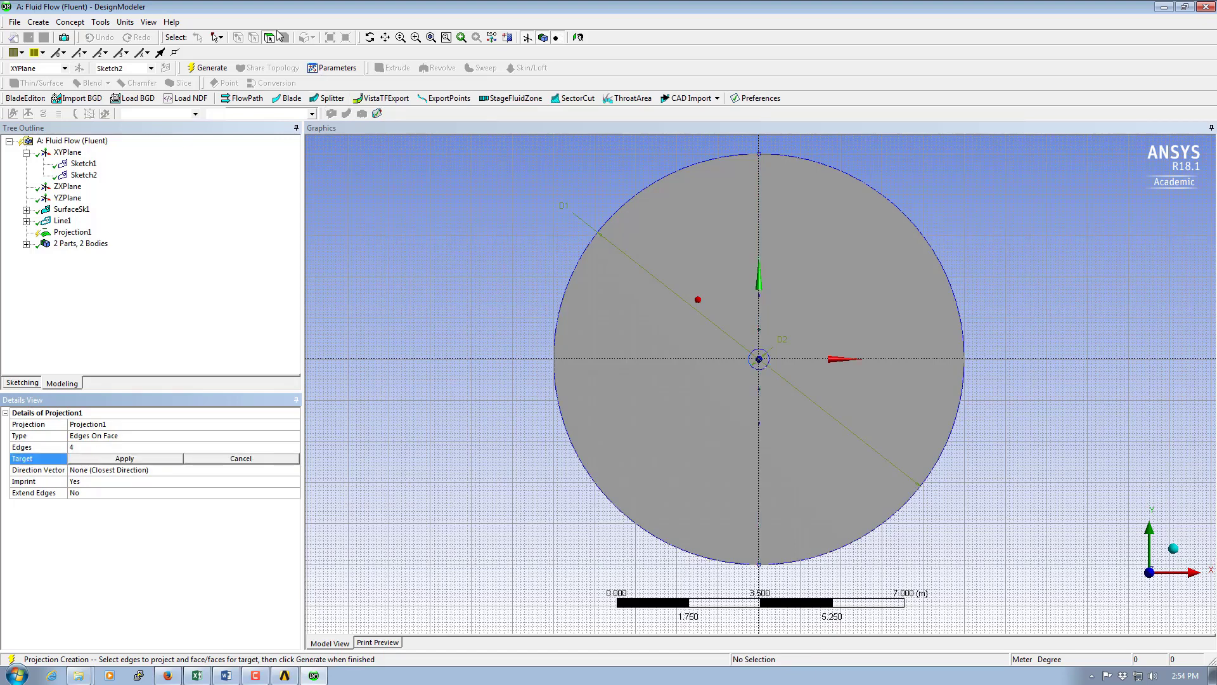
pyautogui.click(610, 309)
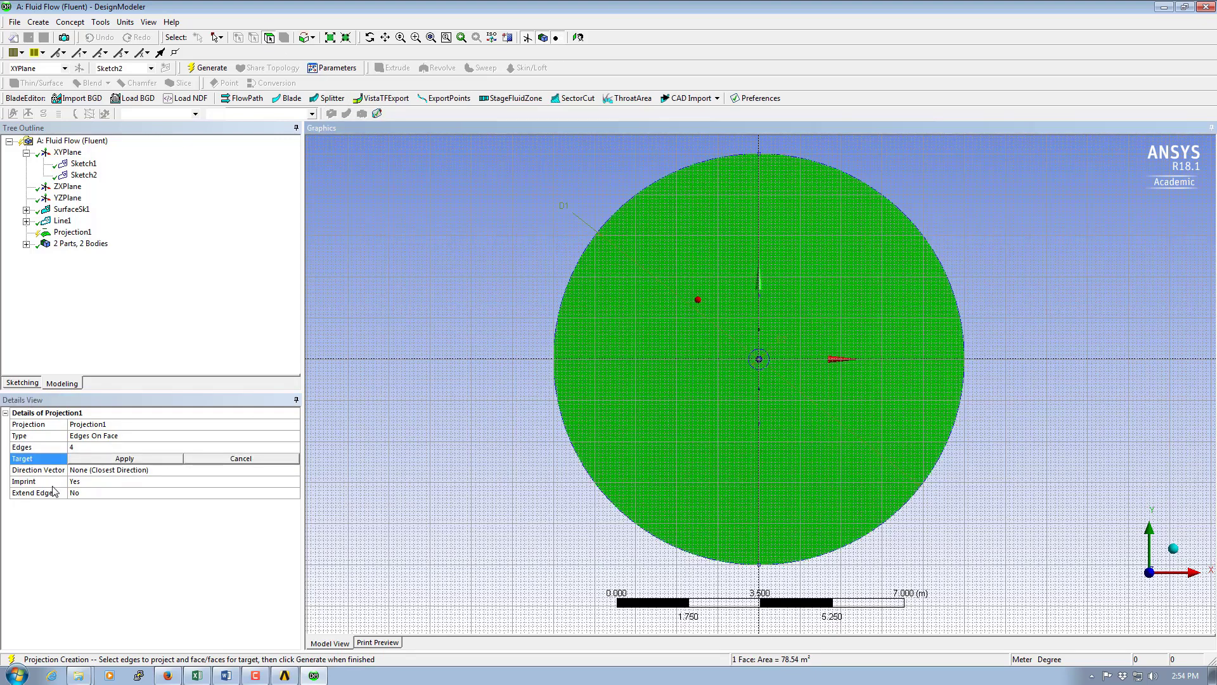
pyautogui.click(107, 461)
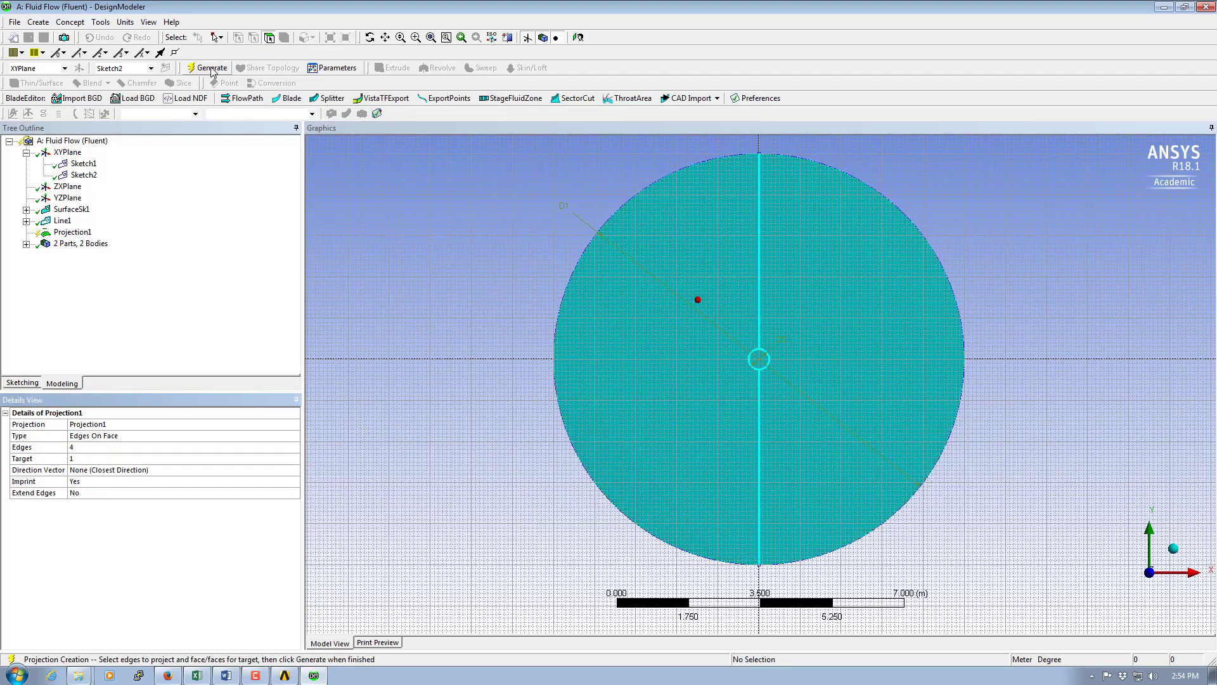
pyautogui.click(211, 69)
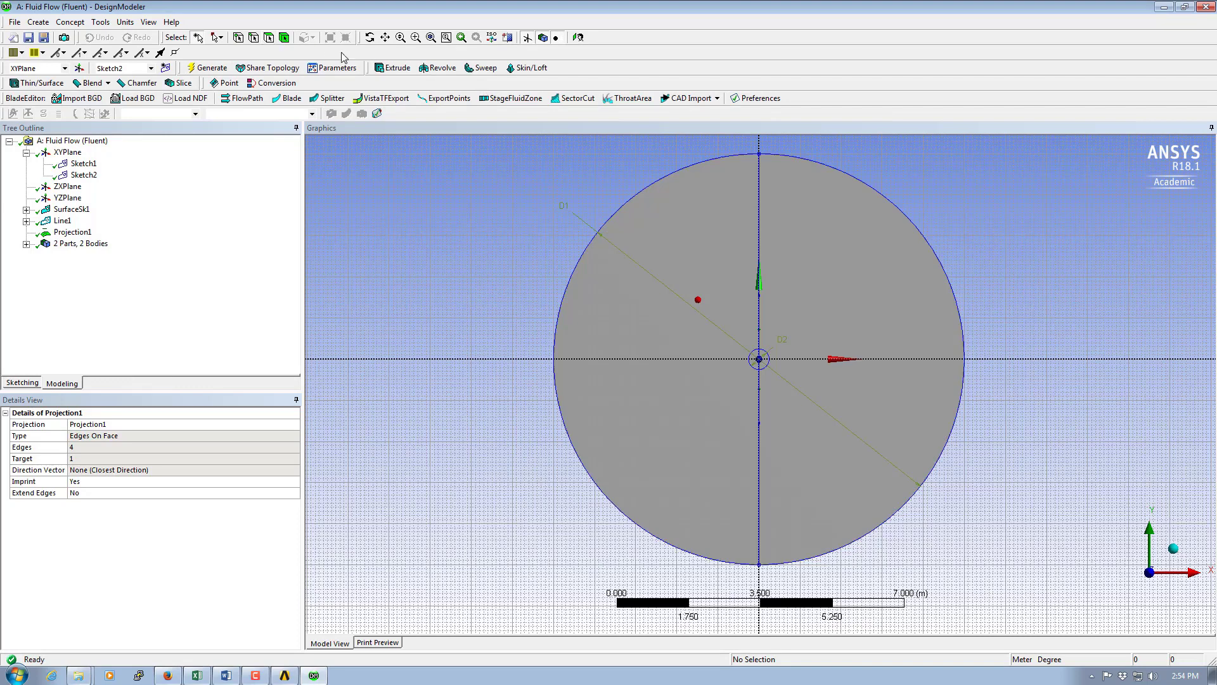
pyautogui.click(268, 38)
pyautogui.click(627, 307)
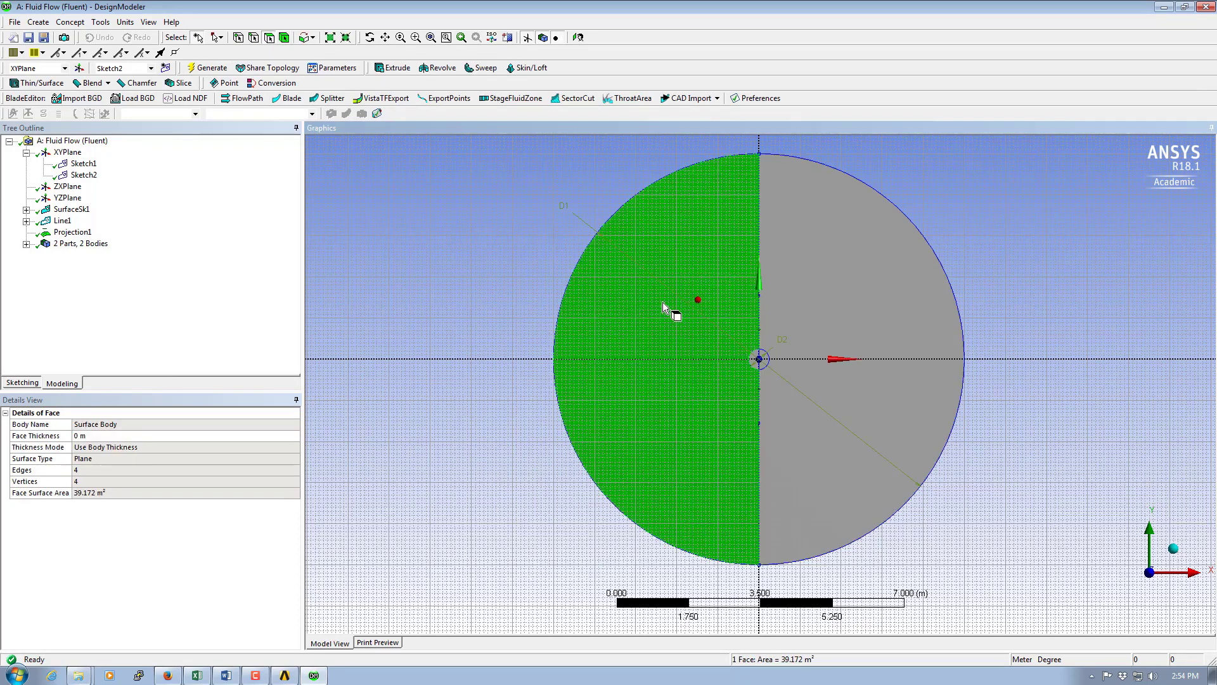
# Step: Check the split by selecting the face right of the vertical line, both outer circle halves and one inner circle half
pyautogui.click(847, 276)
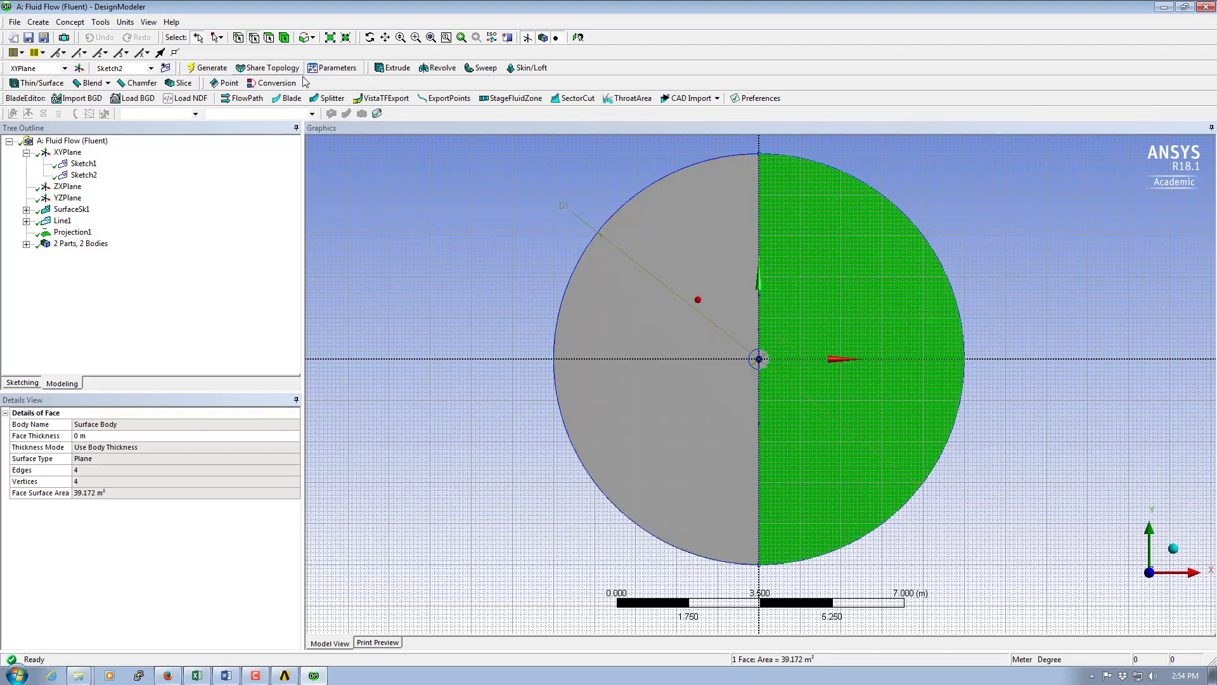
pyautogui.click(623, 203)
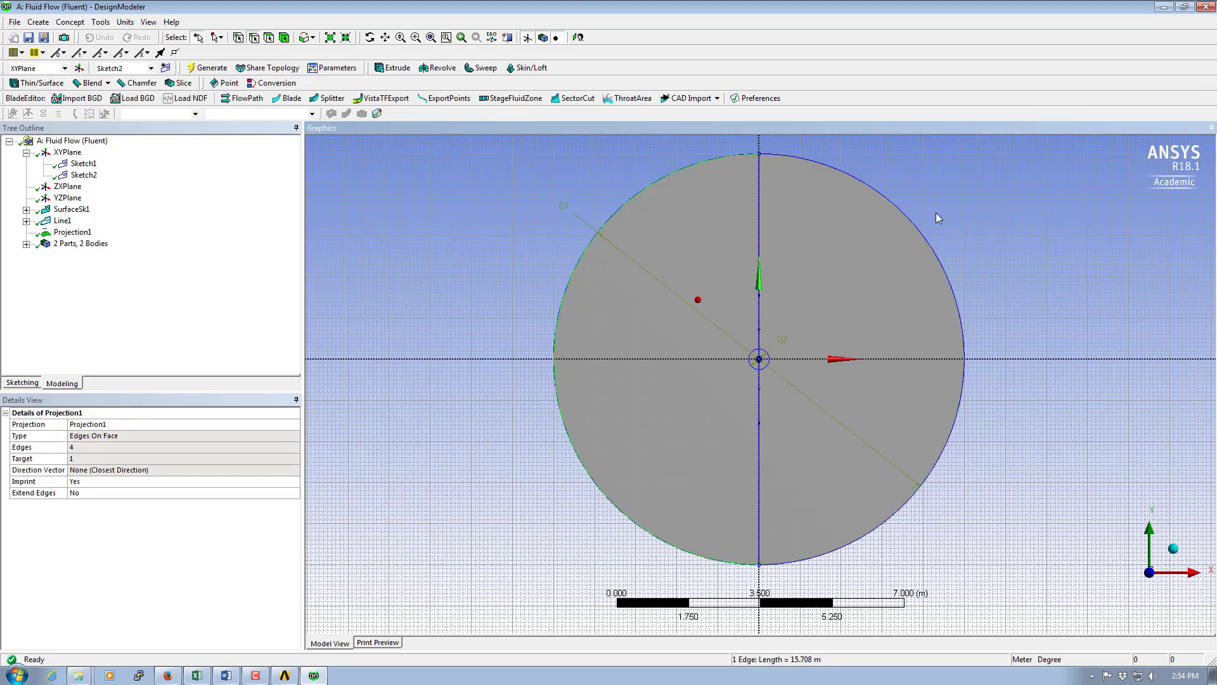
pyautogui.click(915, 227)
pyautogui.click(760, 359)
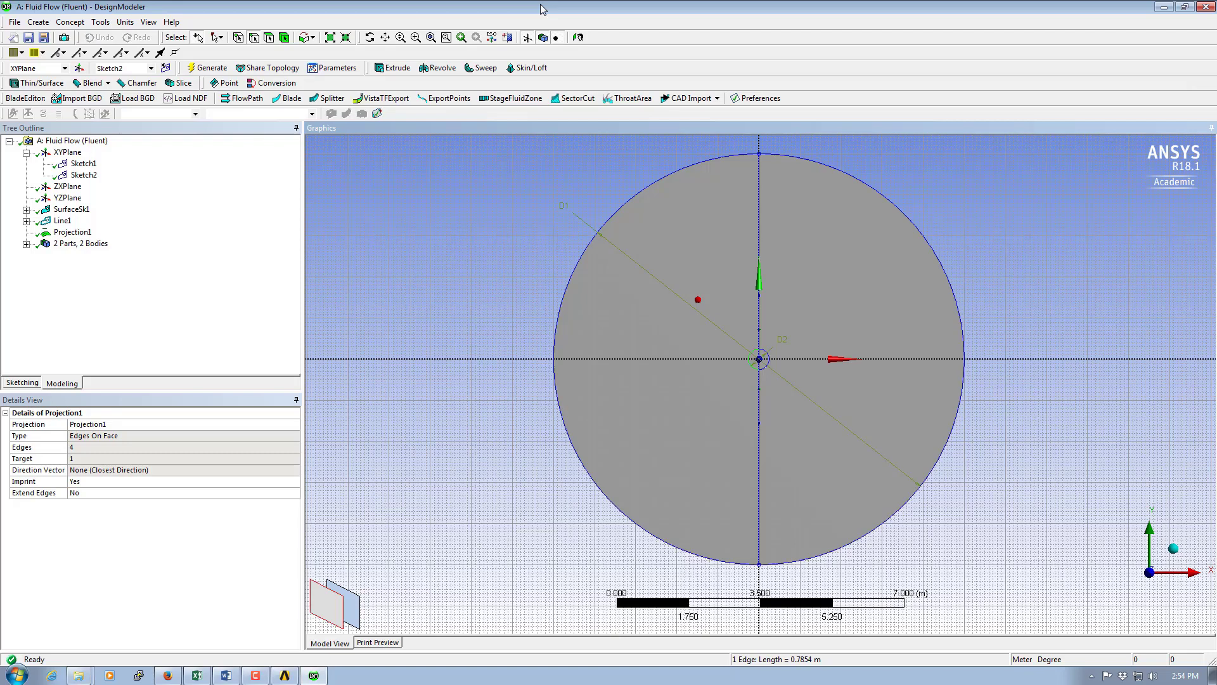
# Step: Suppress the line body, check the faces on both sides of the vertical line, and regenerate the model
pyautogui.click(26, 244)
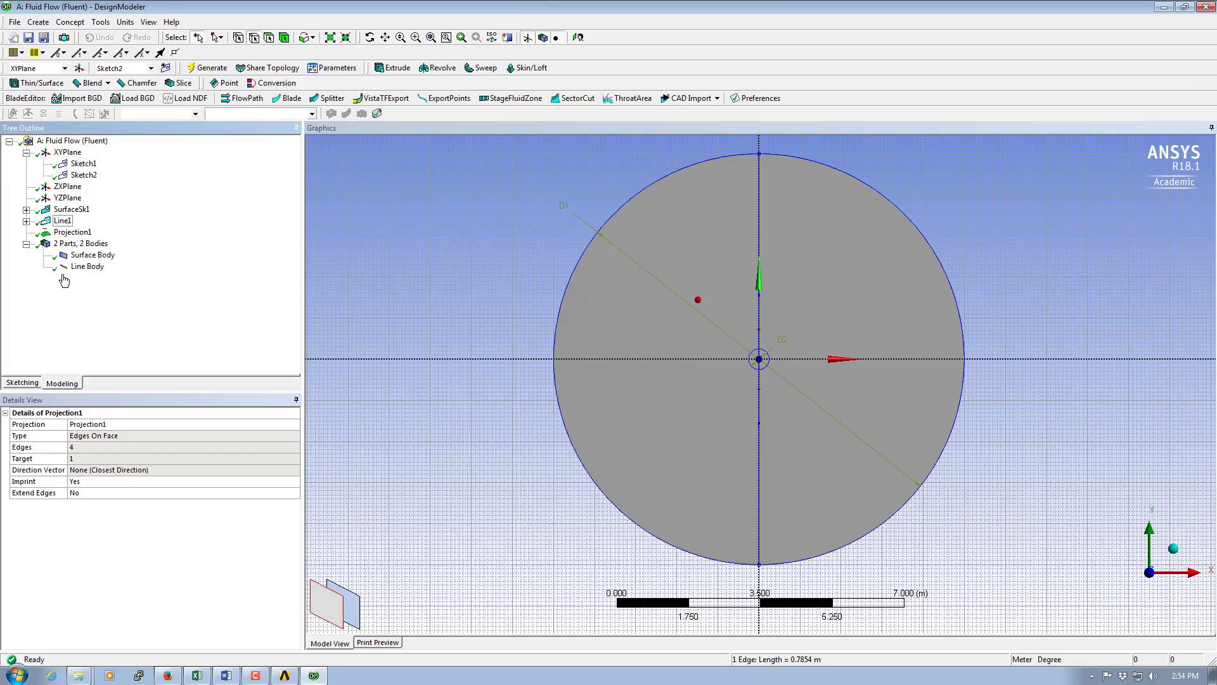
pyautogui.click(89, 267)
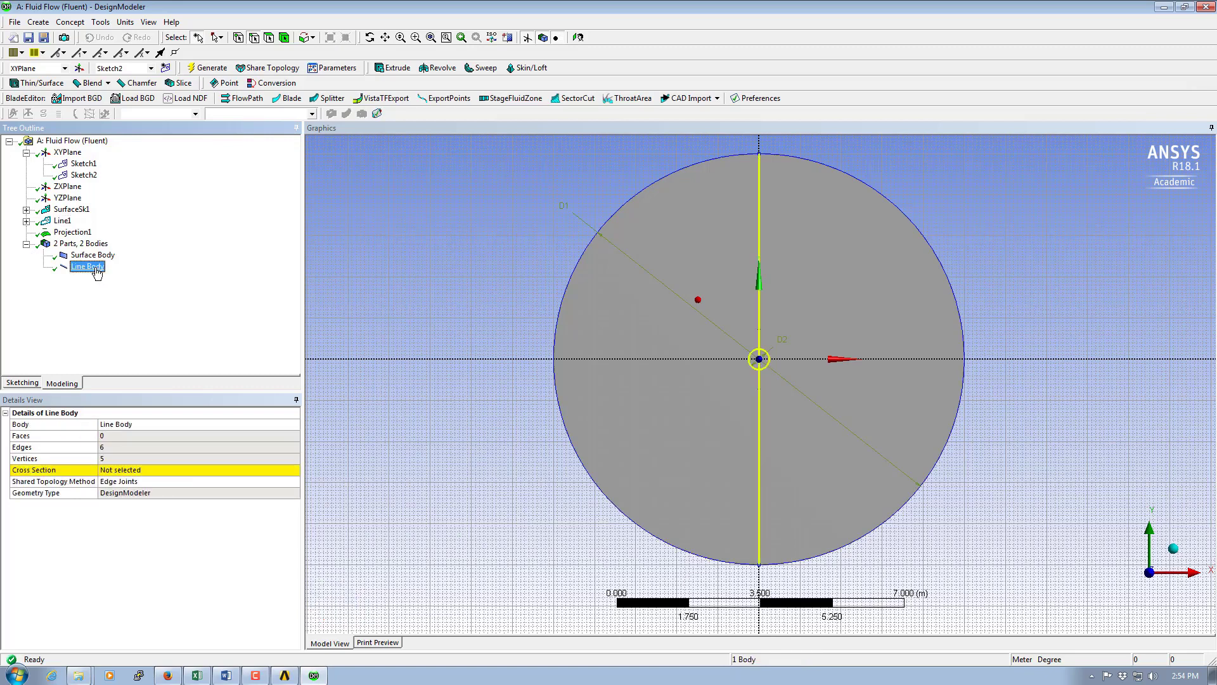
pyautogui.rightClick(97, 274)
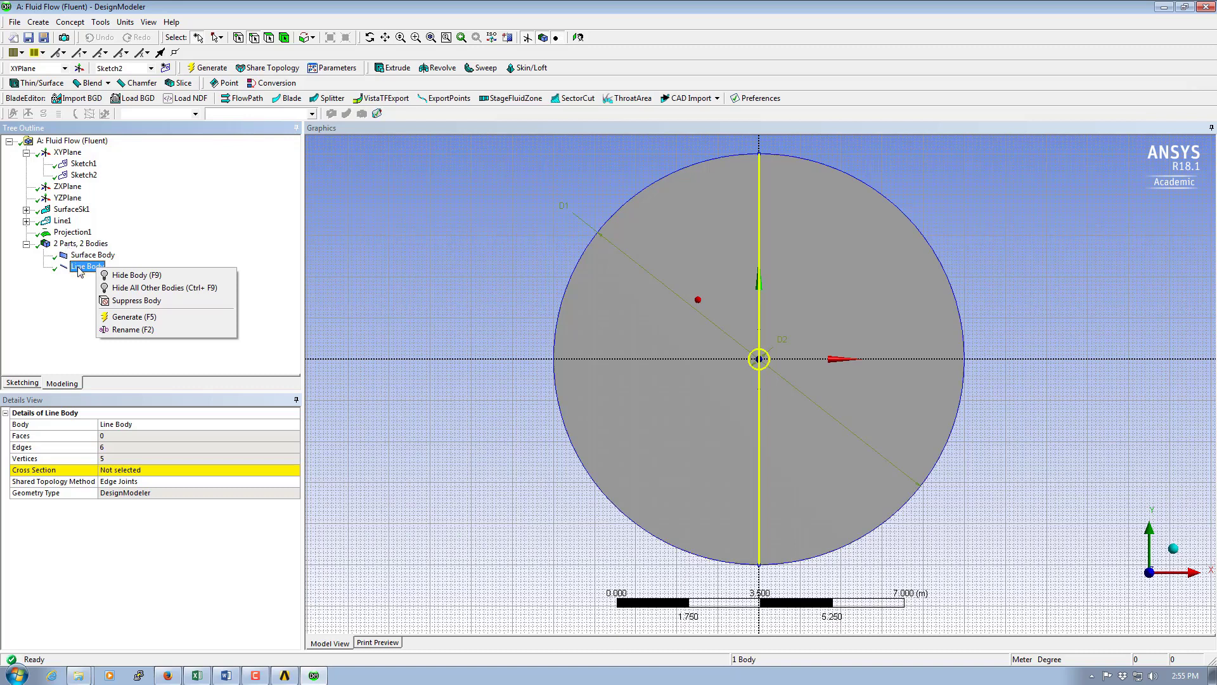
pyautogui.click(136, 302)
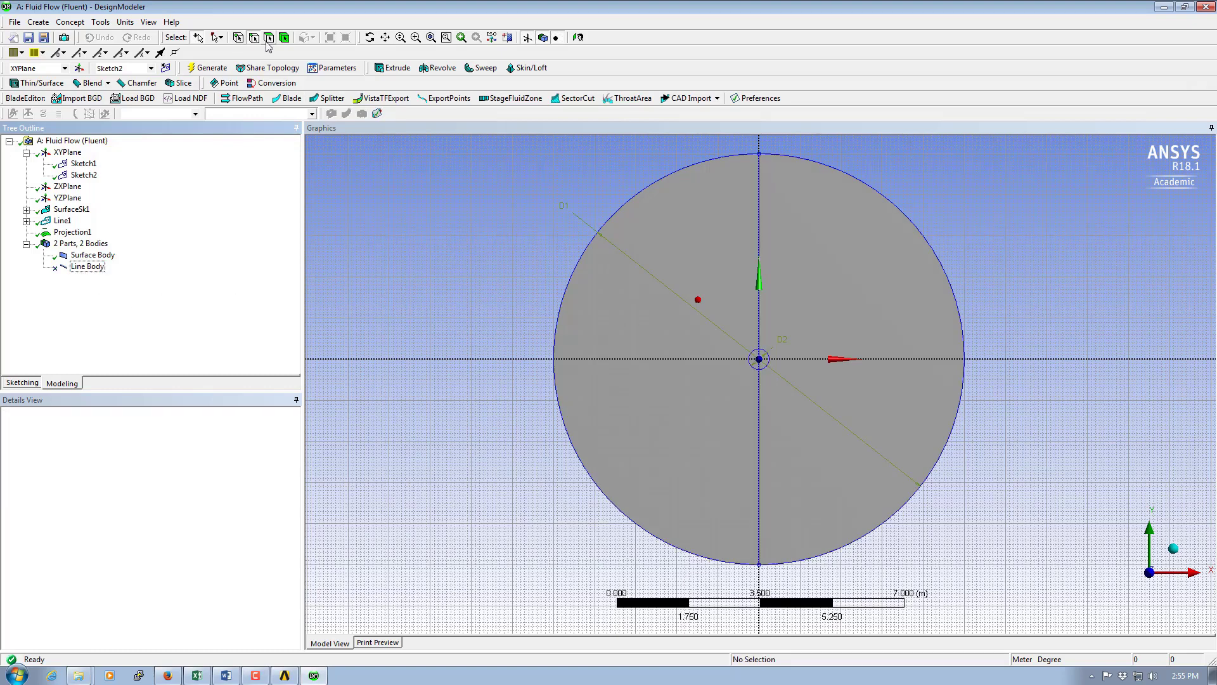
pyautogui.click(614, 318)
pyautogui.click(812, 337)
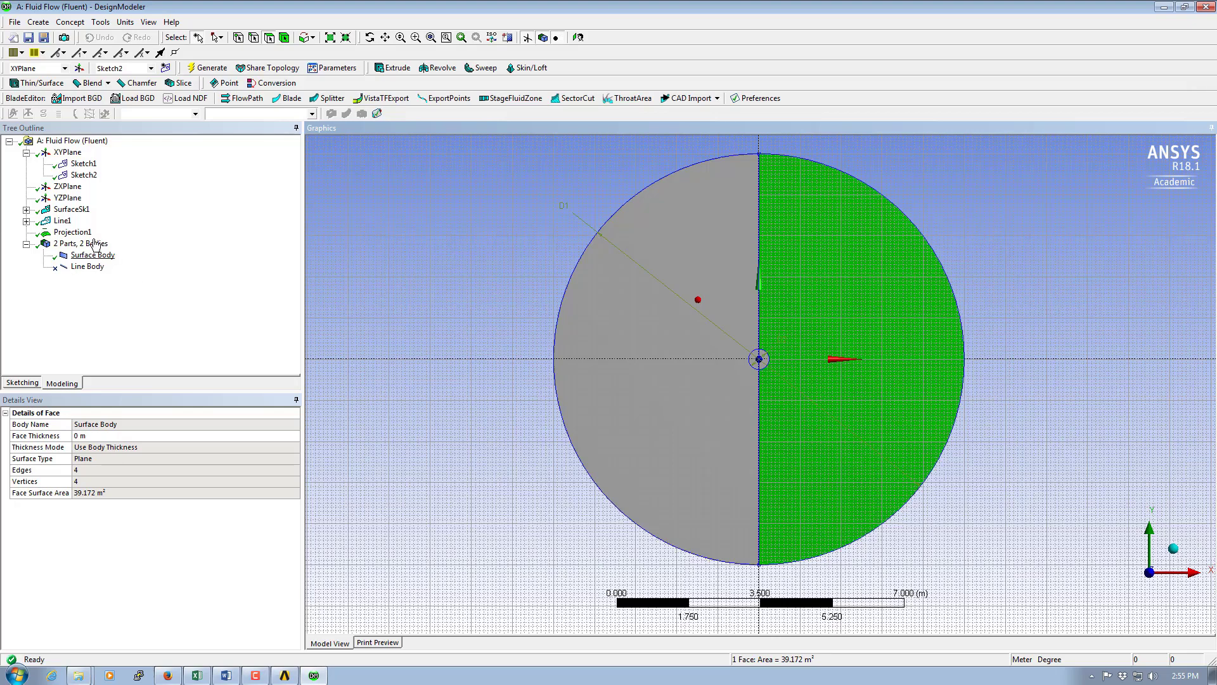
pyautogui.click(211, 71)
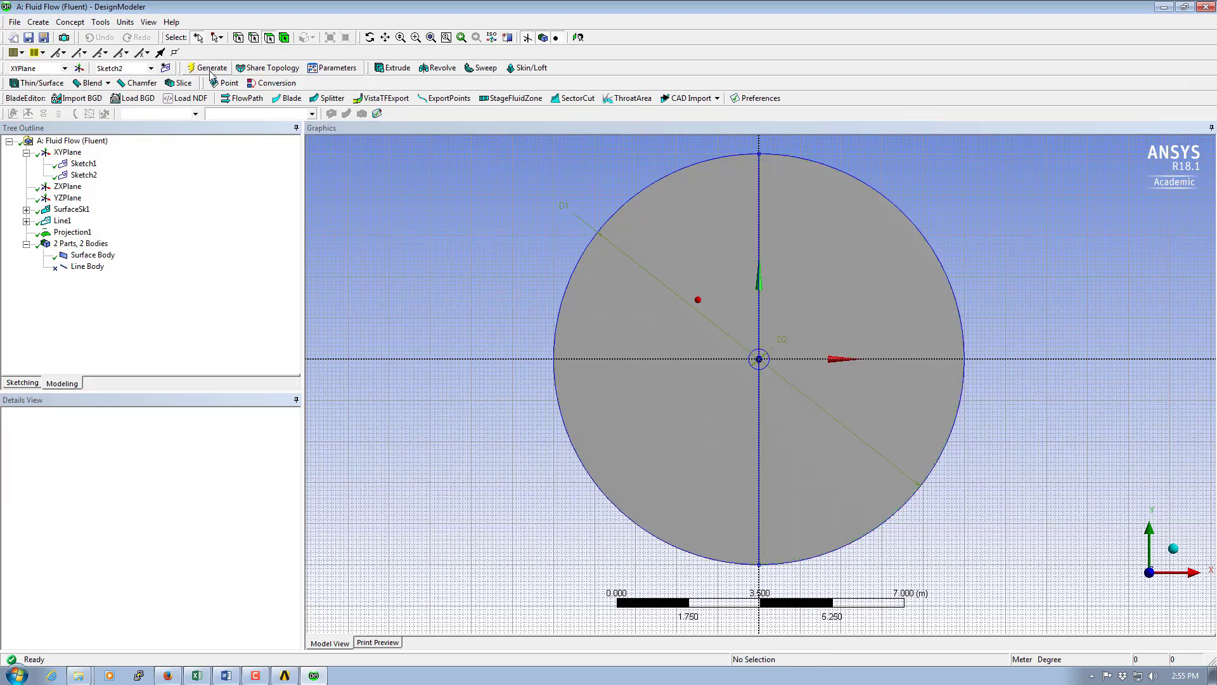
# Step: Close DesignModeler and open the Mesh cell of the Fluid Flow (Fluent) system in Meshing
pyautogui.click(1205, 7)
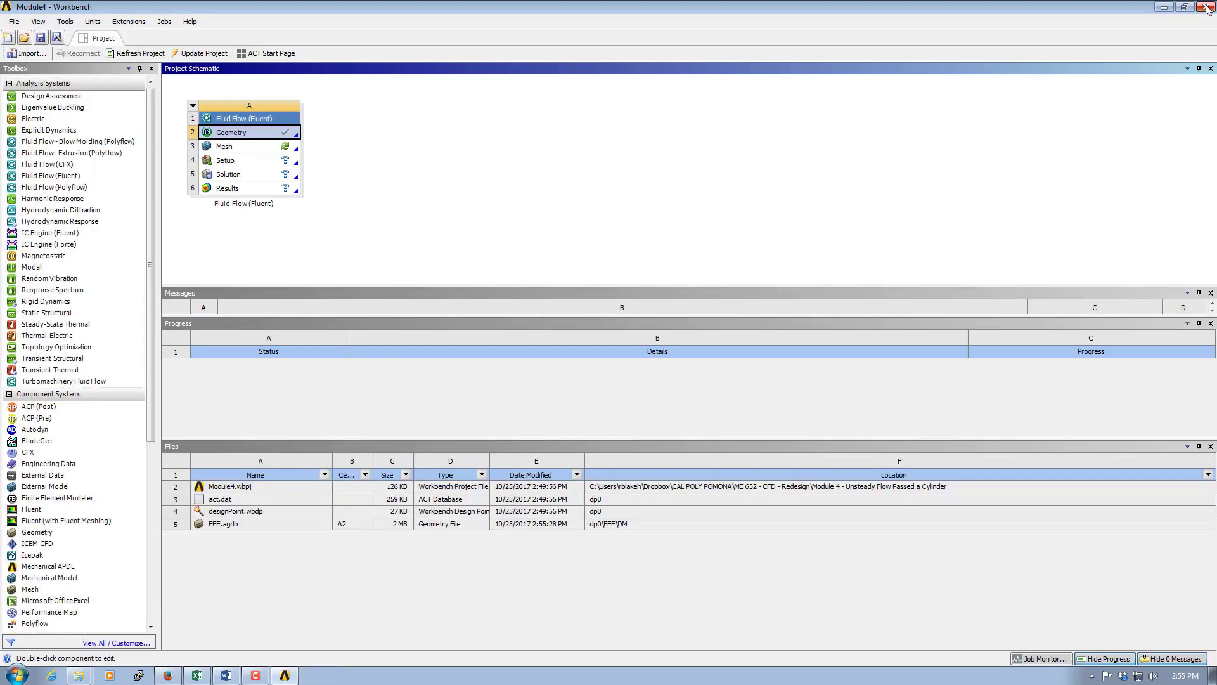
pyautogui.doubleClick(227, 148)
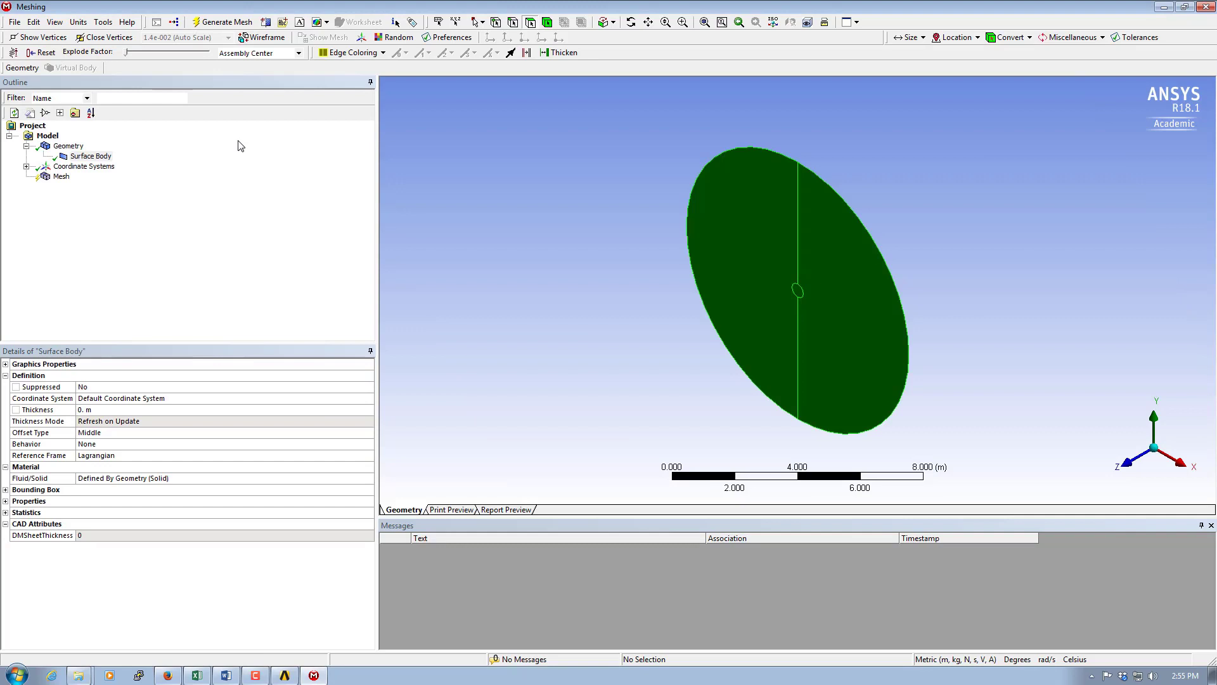
# Step: Orient the view normal to the XY plane, generate the mesh with default settings and display it
pyautogui.click(1129, 469)
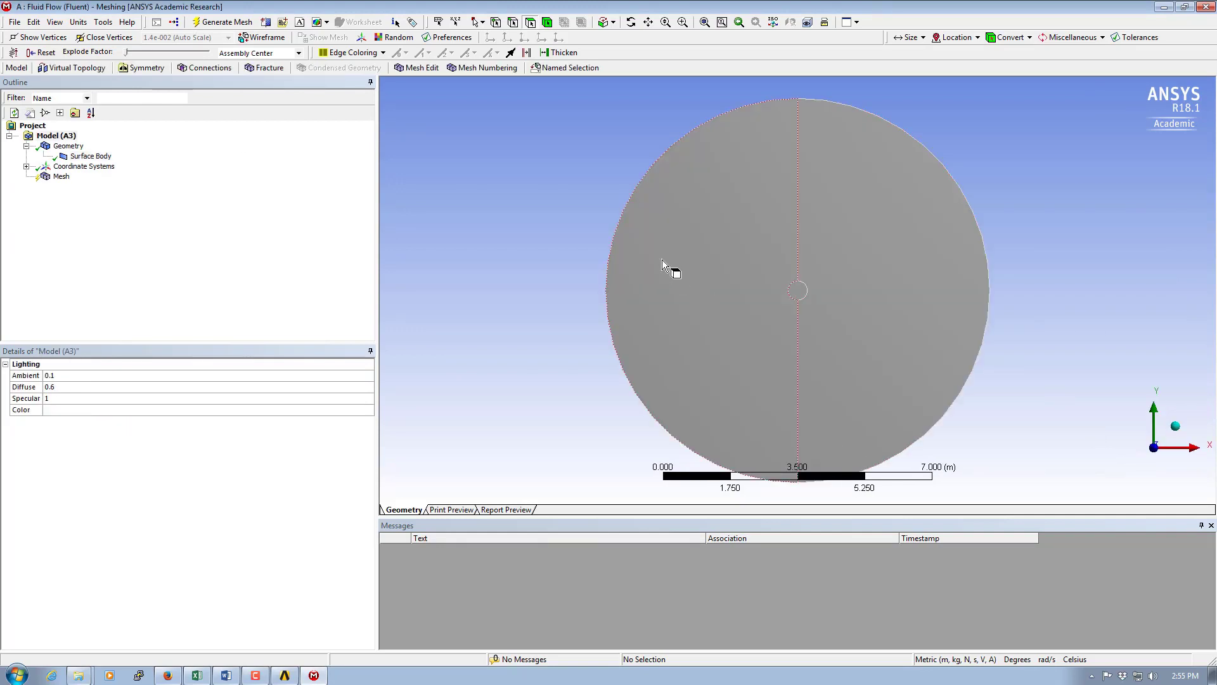
pyautogui.click(224, 23)
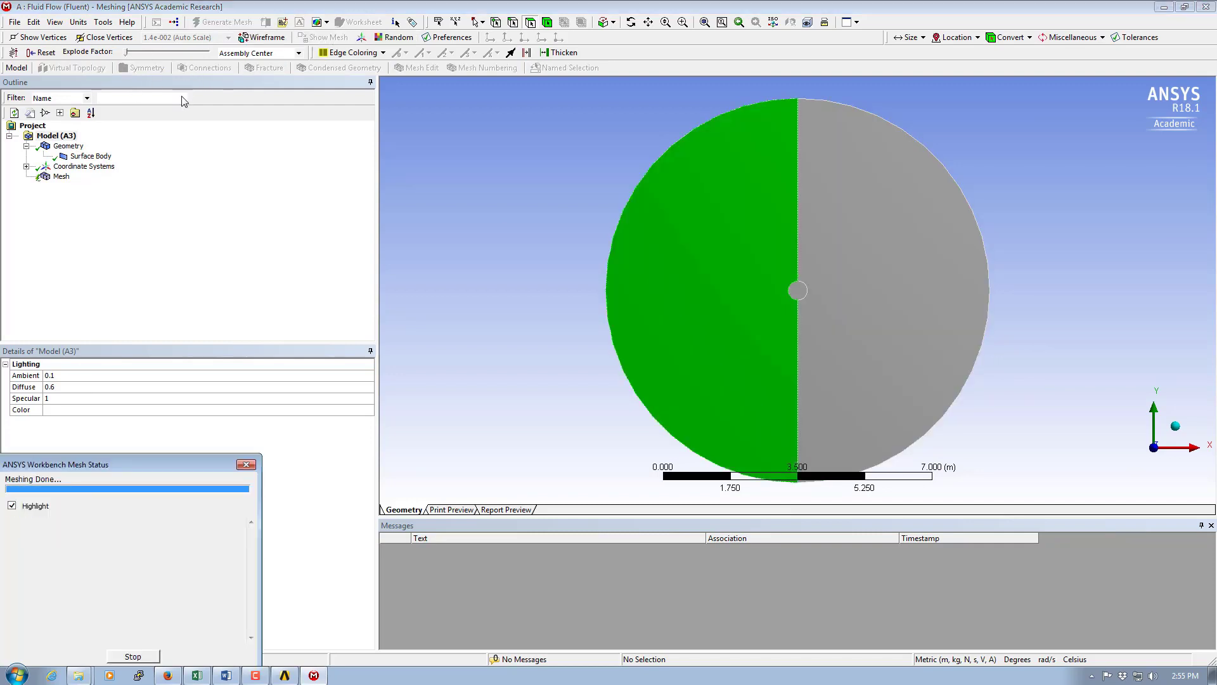
pyautogui.click(62, 177)
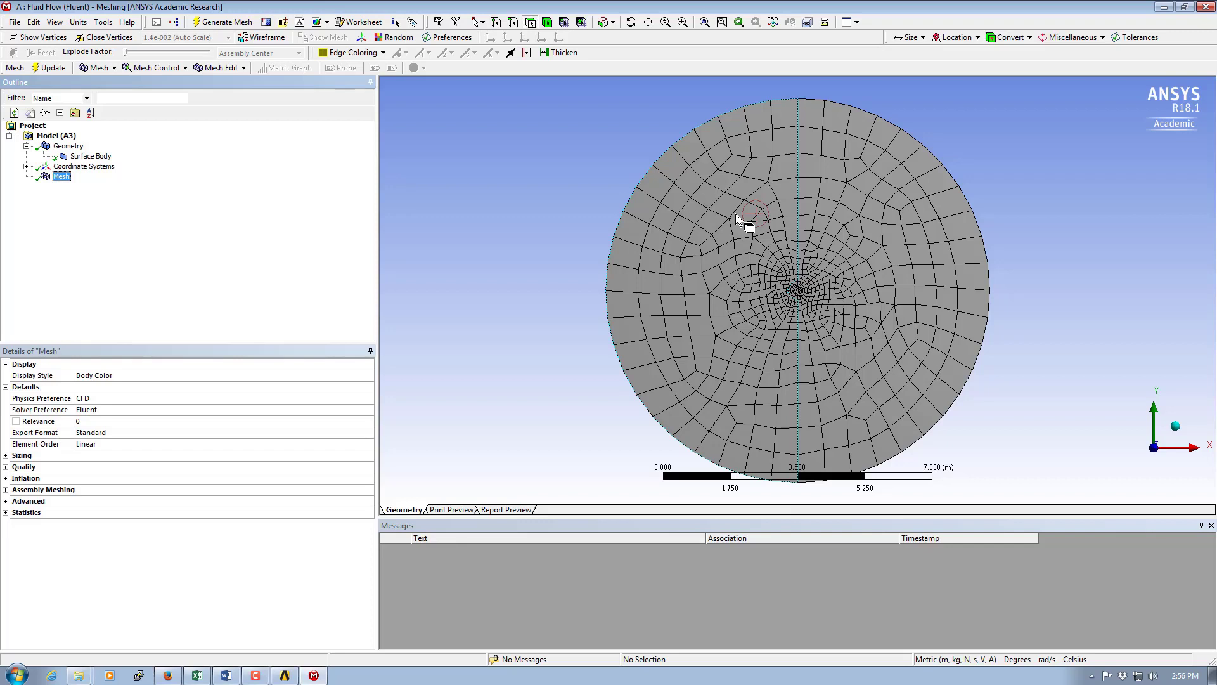
# Step: Insert a Face Meshing control on the two large faces either side of the vertical line, and generate and display the mapped mesh
pyautogui.rightClick(62, 184)
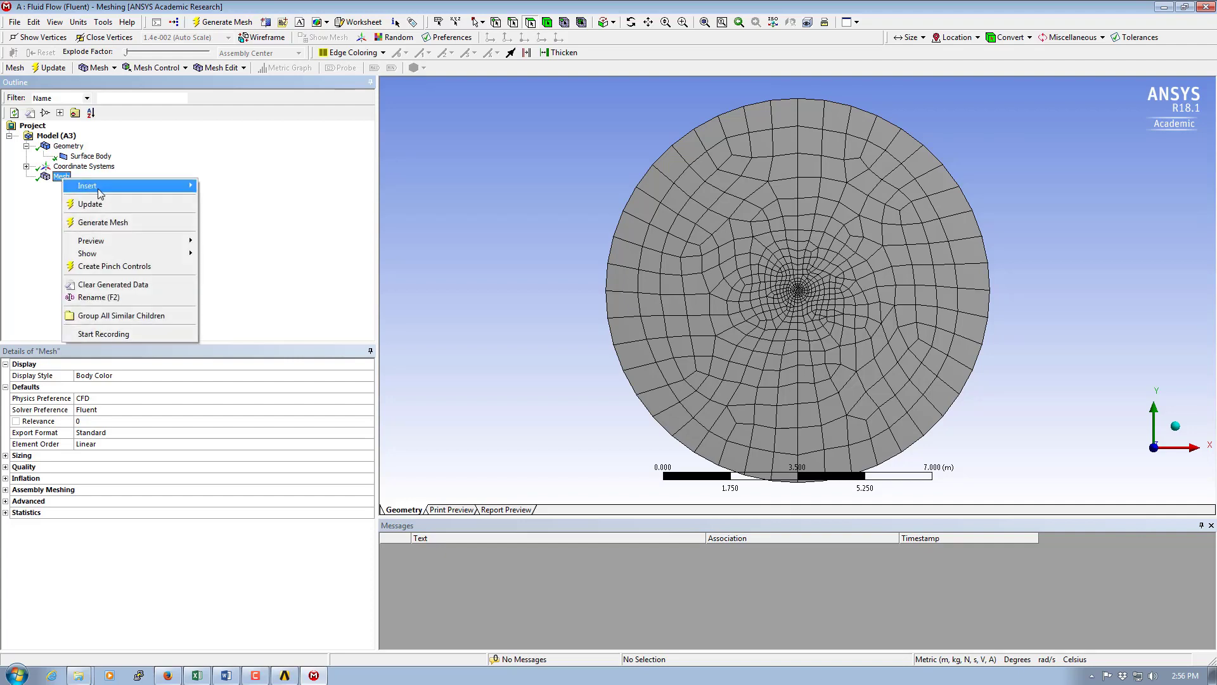
pyautogui.moveTo(98, 186)
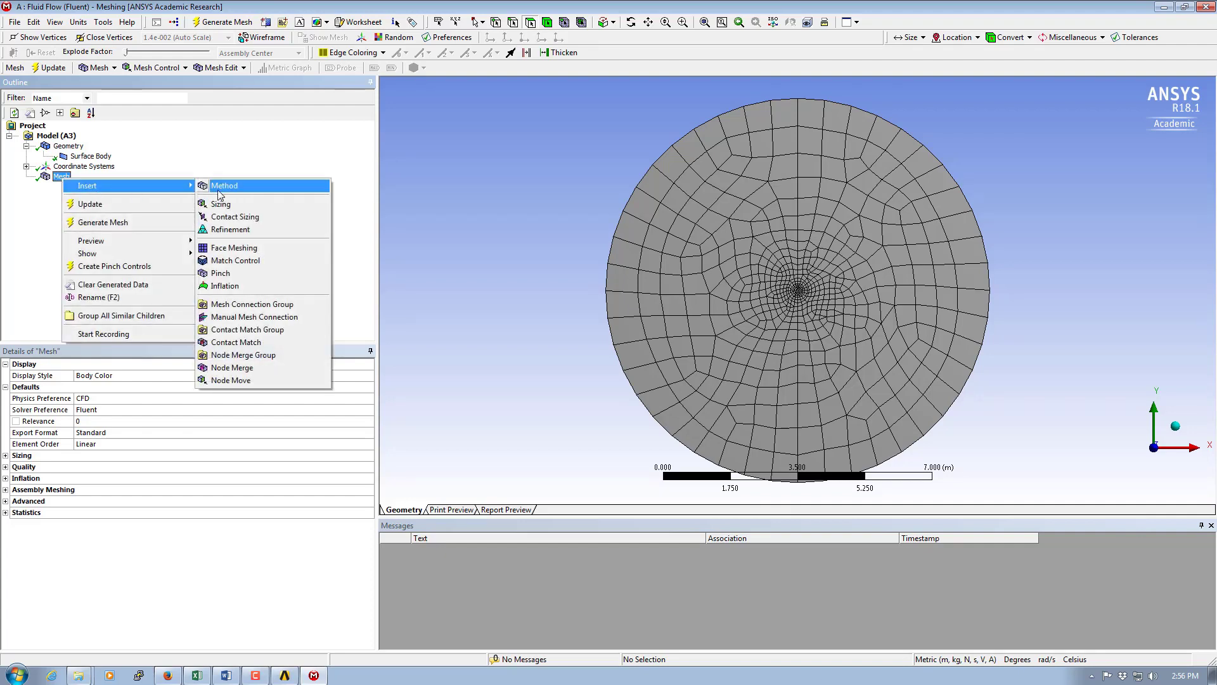
pyautogui.click(244, 251)
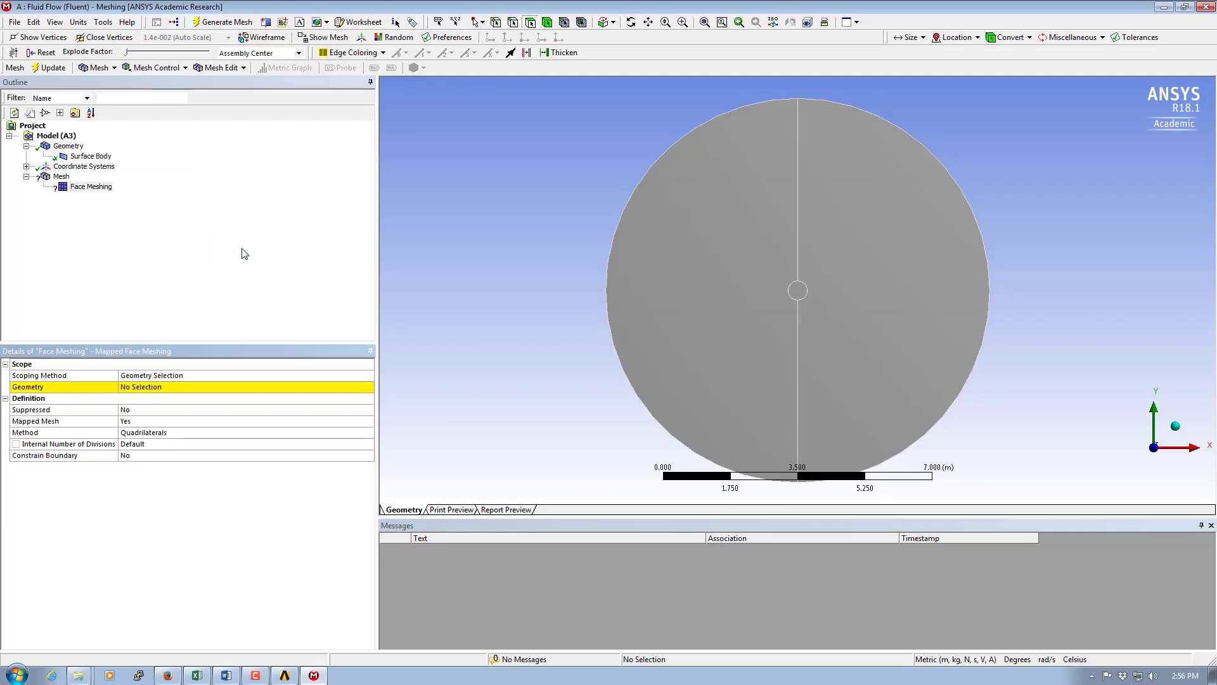
pyautogui.click(531, 21)
pyautogui.click(747, 244)
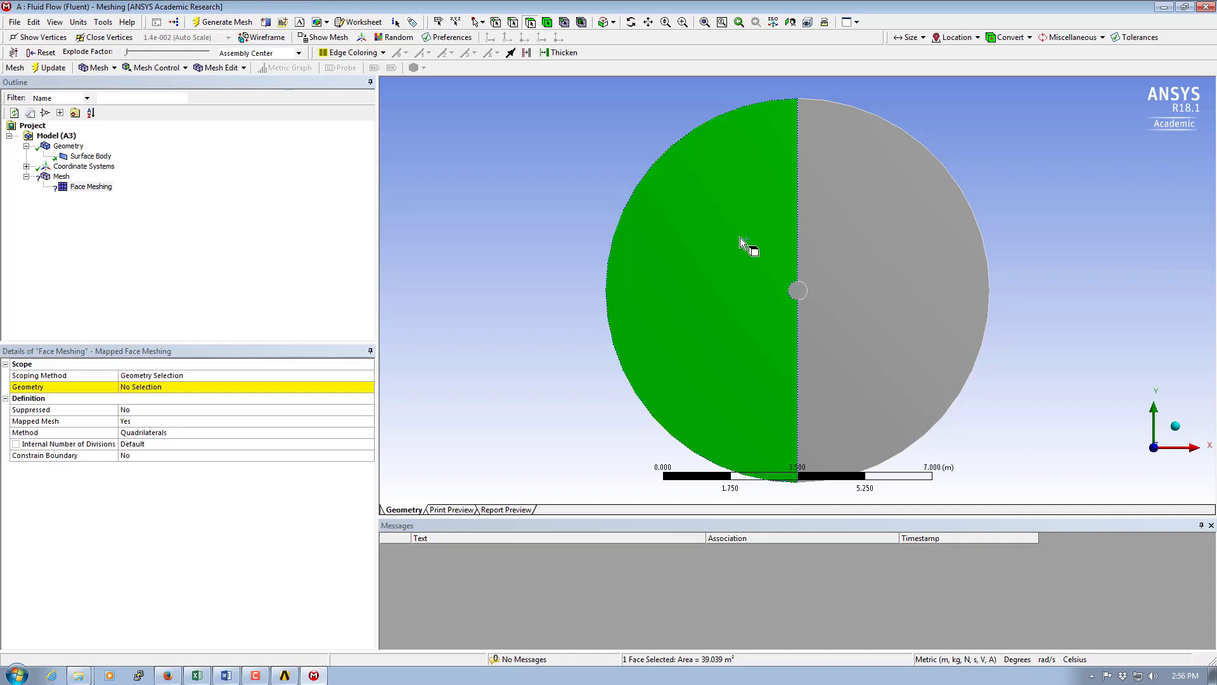
pyautogui.keyDown('ctrl'); pyautogui.click(919, 244); pyautogui.keyUp('ctrl')
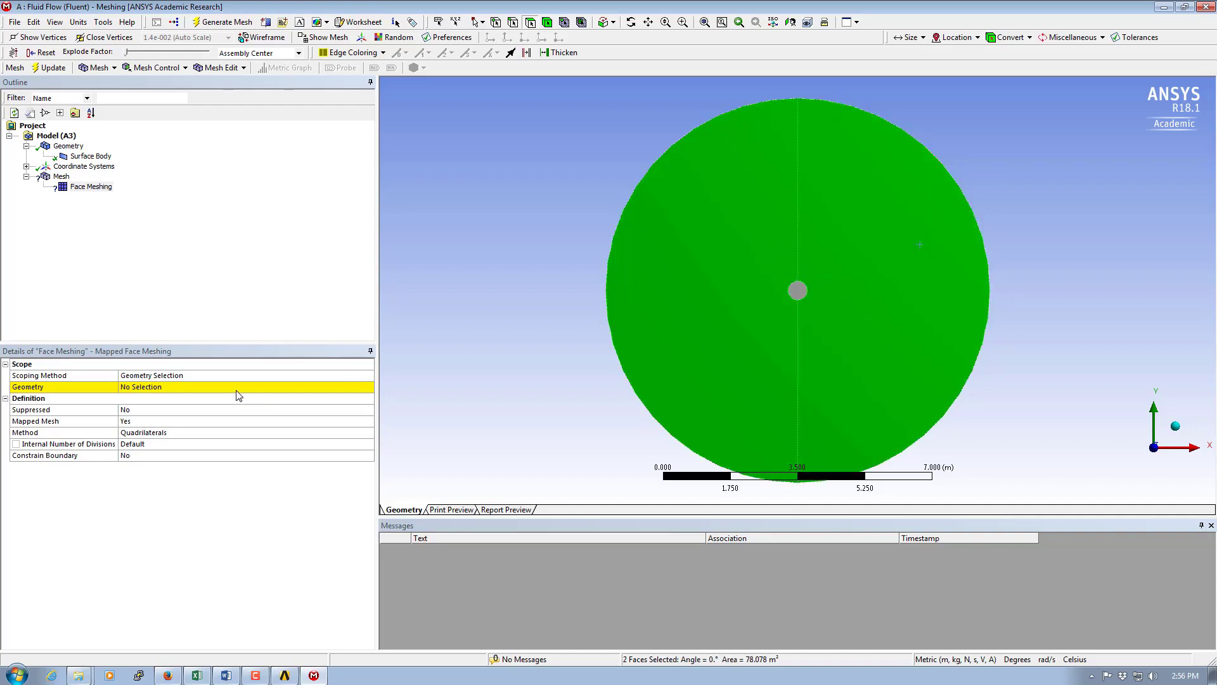
pyautogui.click(173, 393)
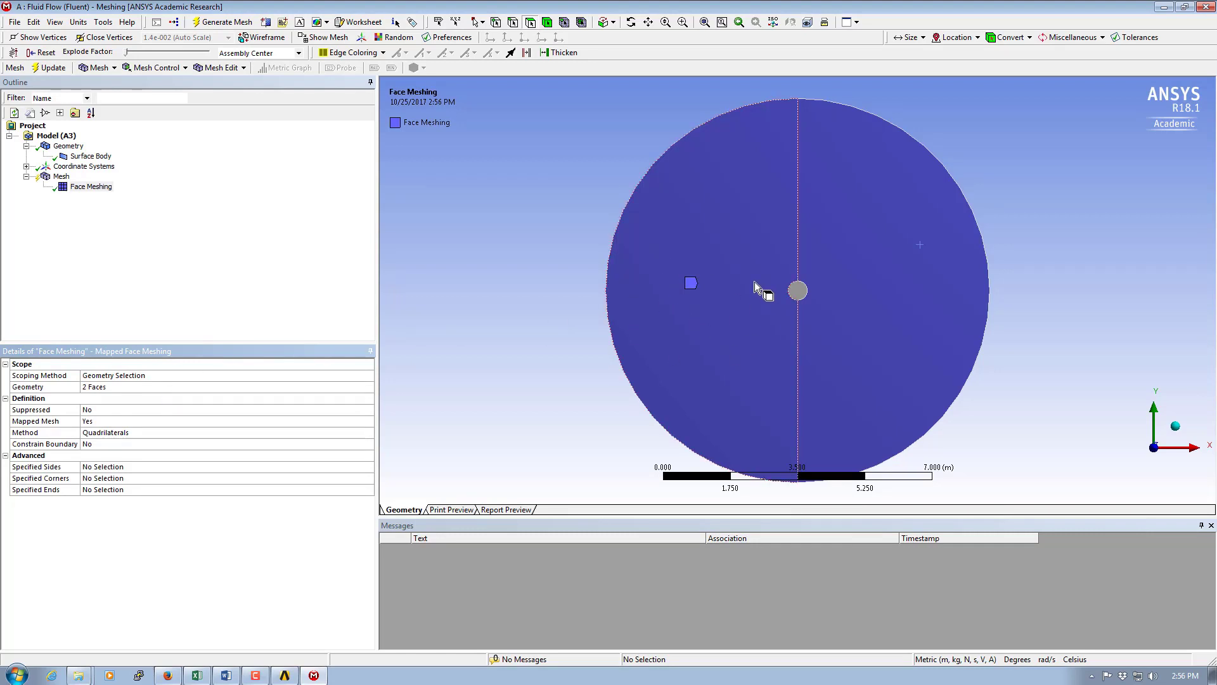
pyautogui.click(209, 22)
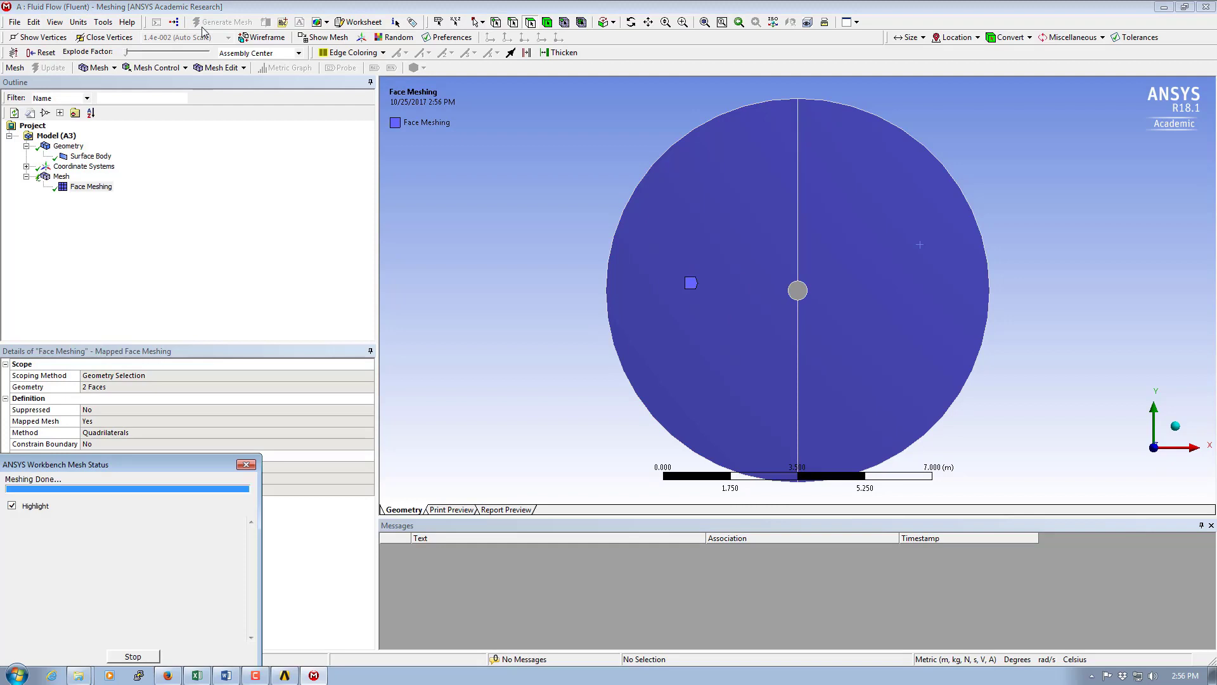
pyautogui.click(61, 177)
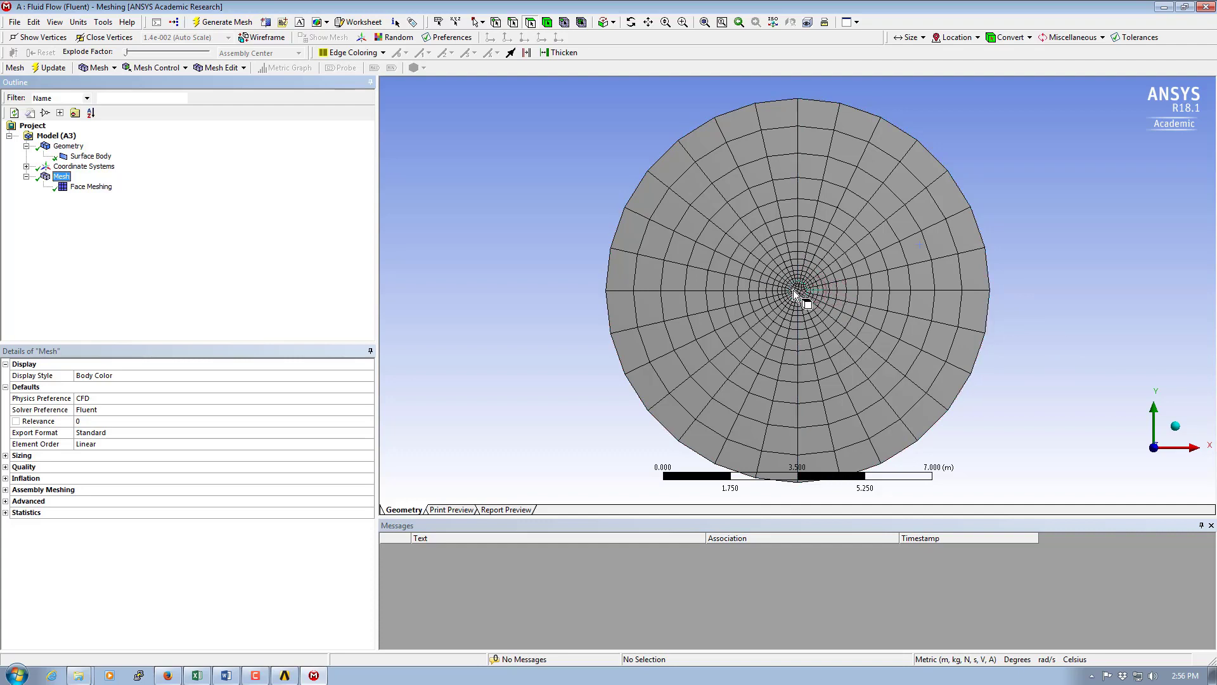
# Step: Insert a Sizing control on the mesh and scope it to the upper and lower vertical edges outside the inner circle
pyautogui.rightClick(60, 178)
pyautogui.moveTo(98, 189)
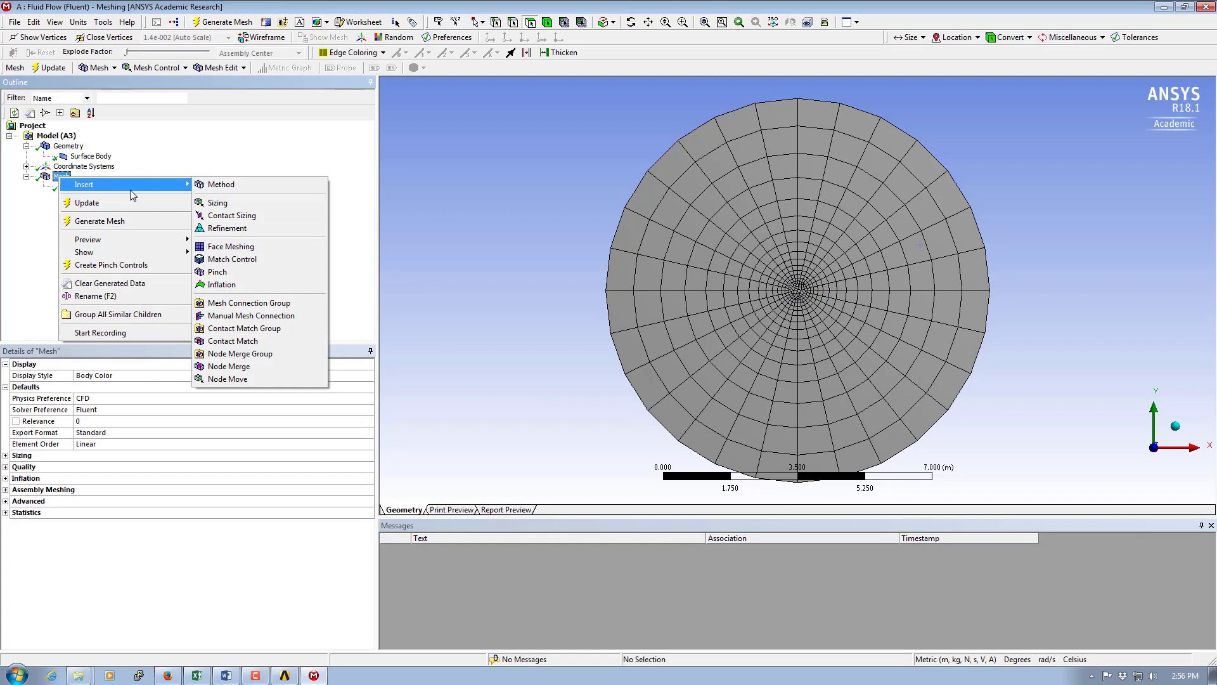
pyautogui.click(233, 199)
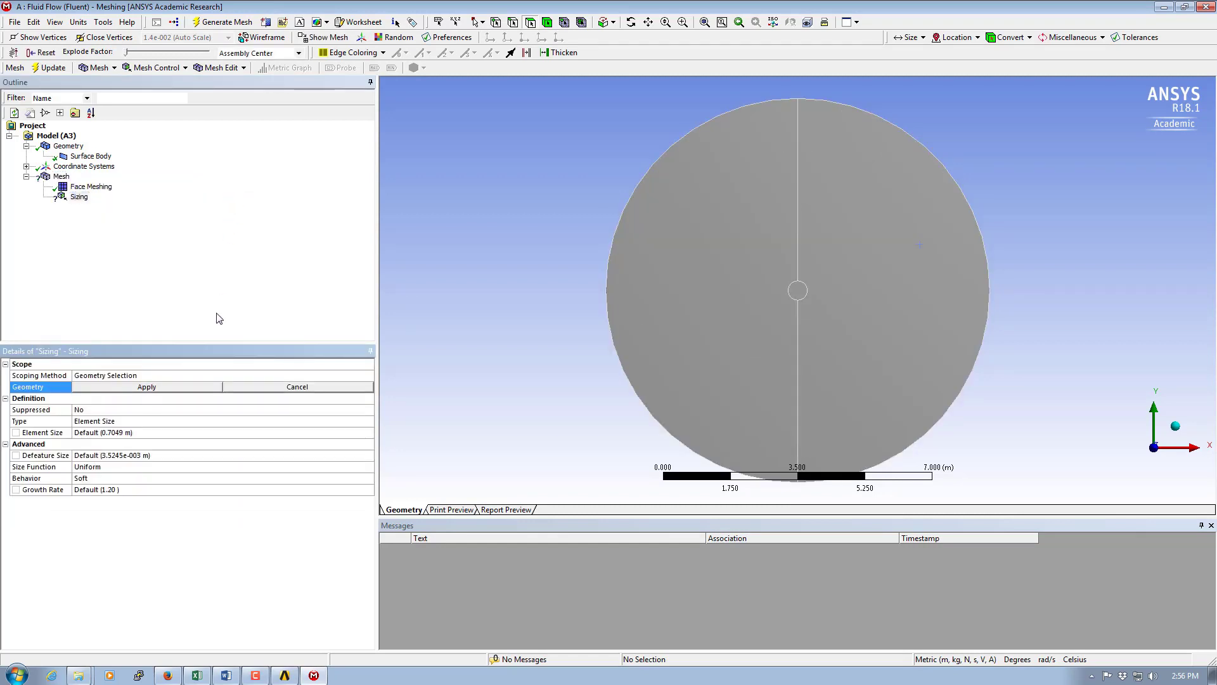
pyautogui.click(513, 24)
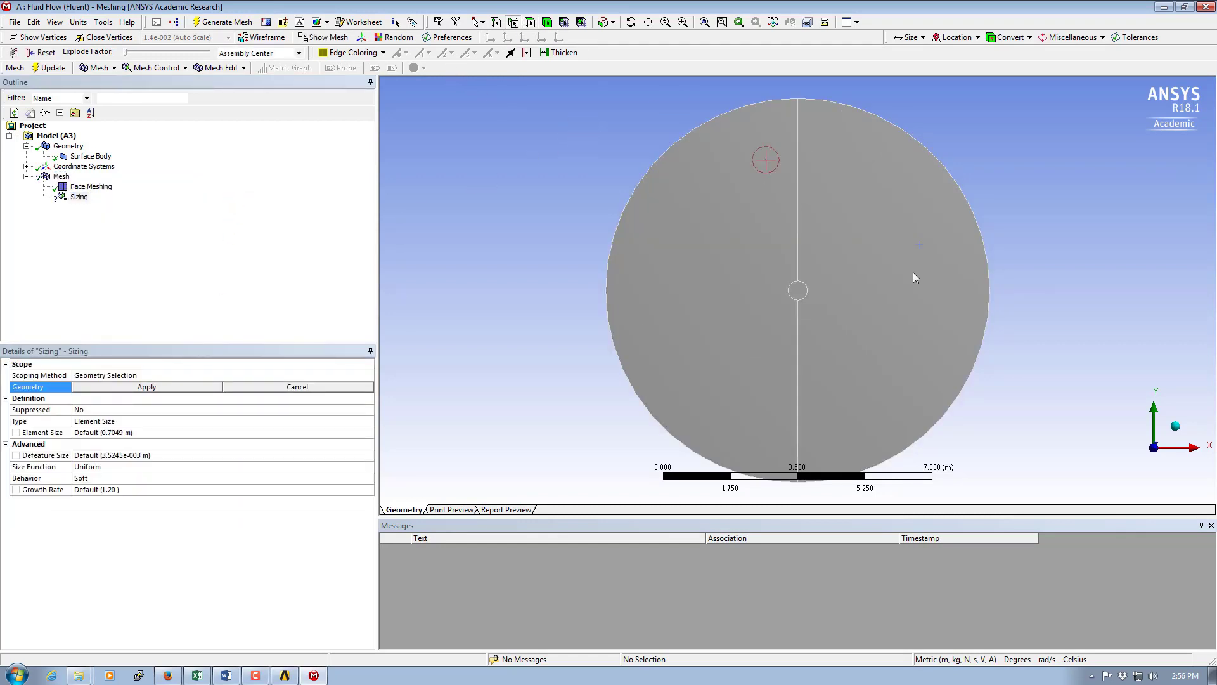
pyautogui.click(798, 219)
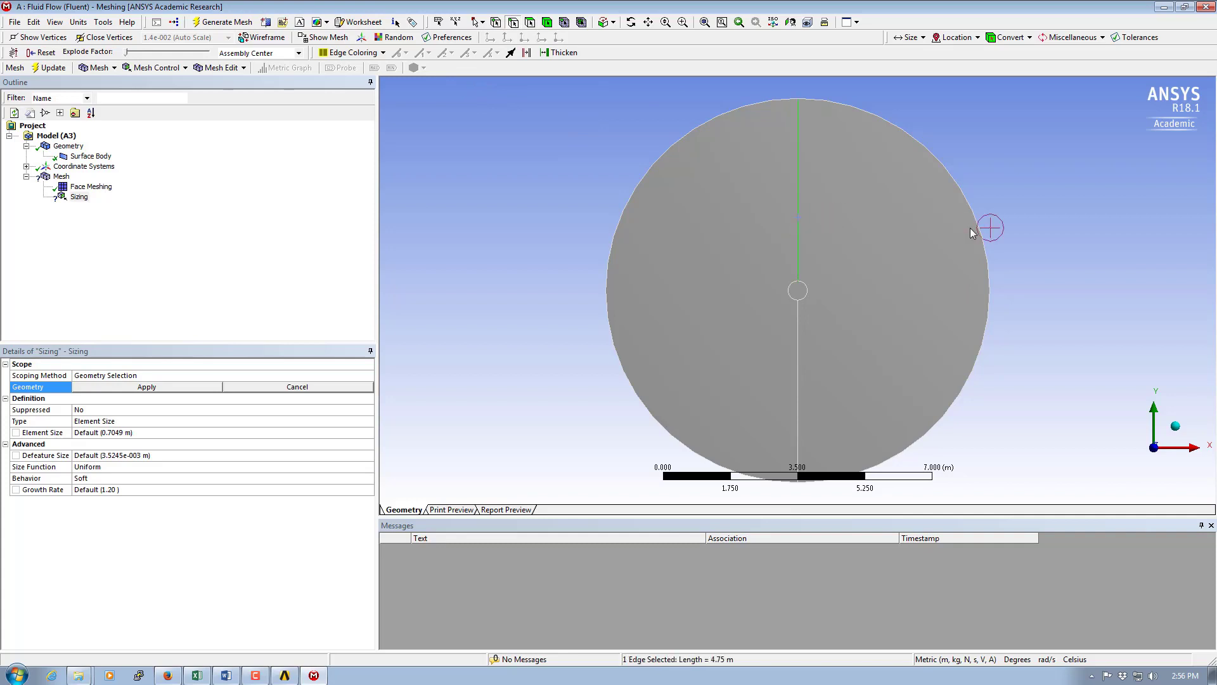
pyautogui.keyDown('ctrl'); pyautogui.click(797, 383); pyautogui.keyUp('ctrl')
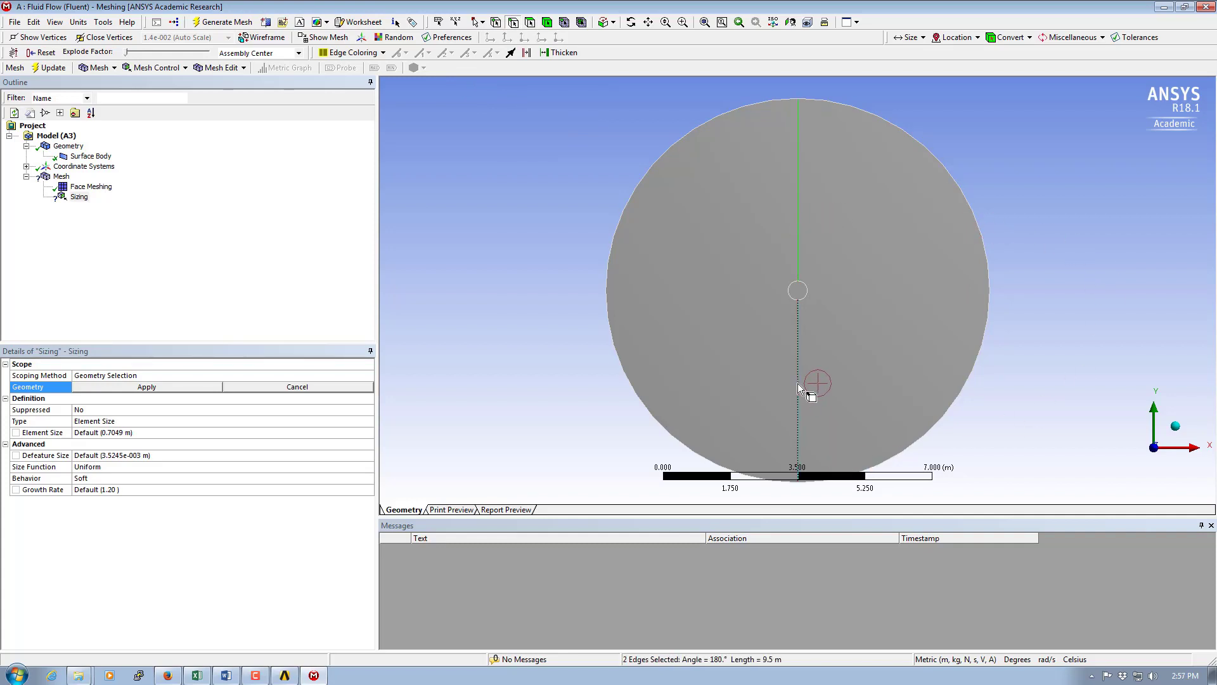
pyautogui.click(194, 388)
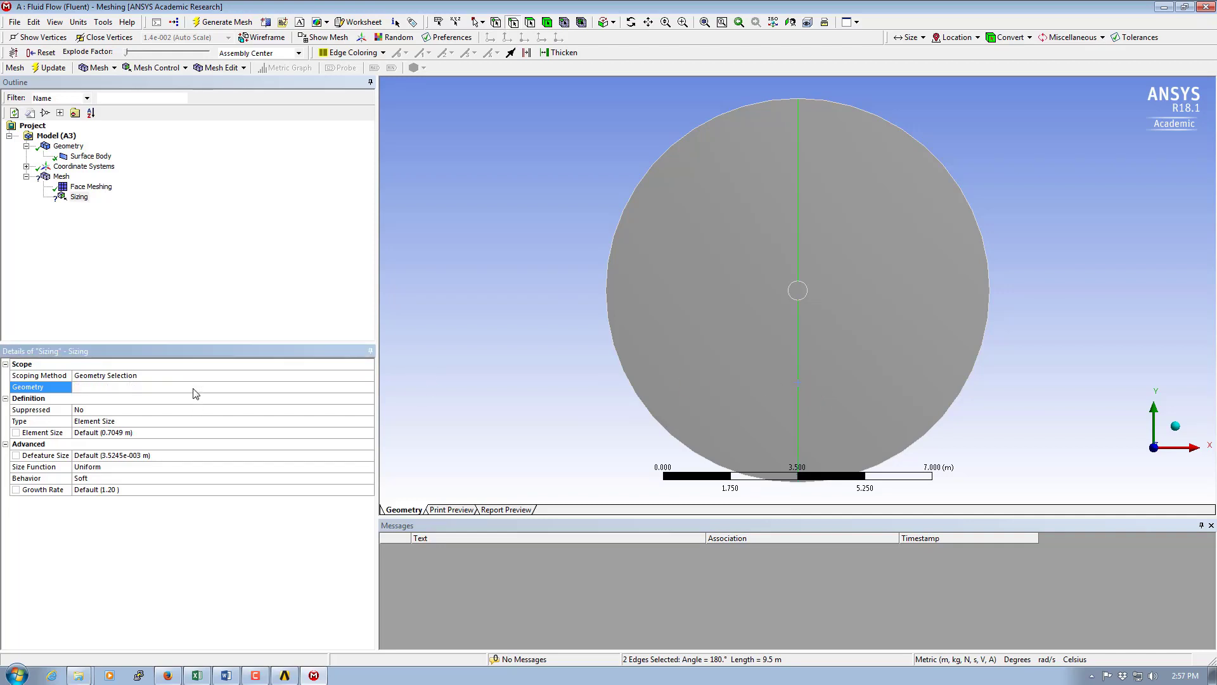
# Step: Change the edge sizing type to Number of Divisions and set it to 50
pyautogui.click(106, 422)
pyautogui.click(368, 421)
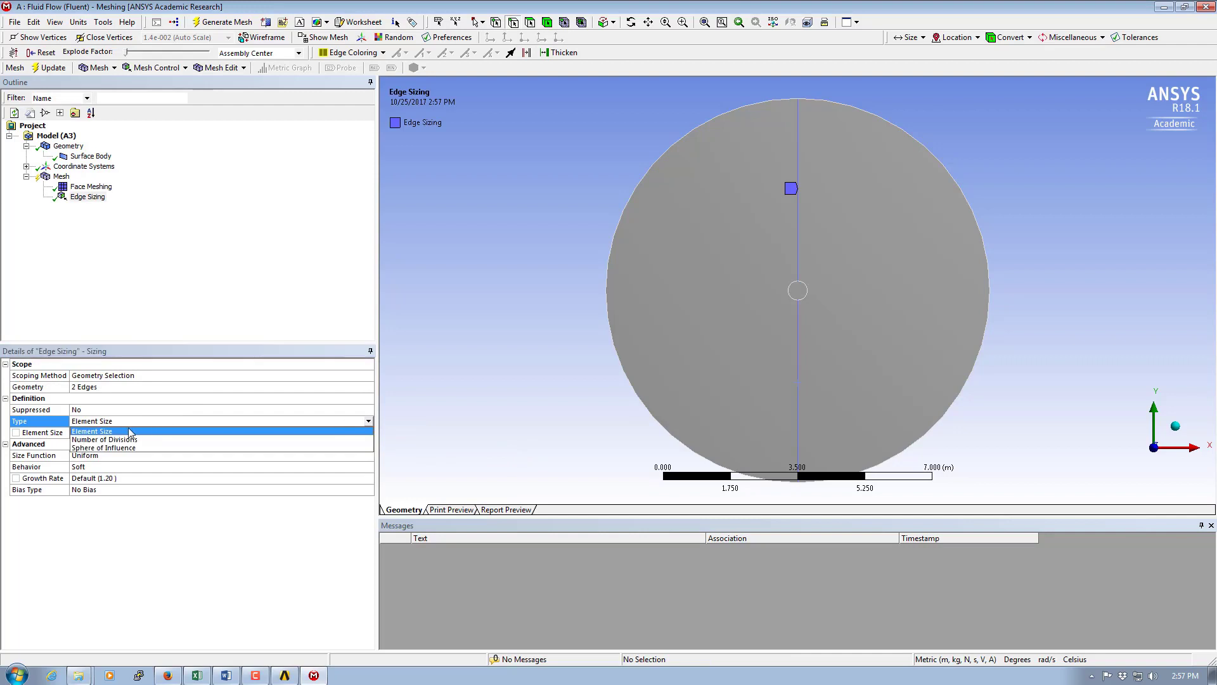
pyautogui.click(102, 439)
pyautogui.click(113, 434)
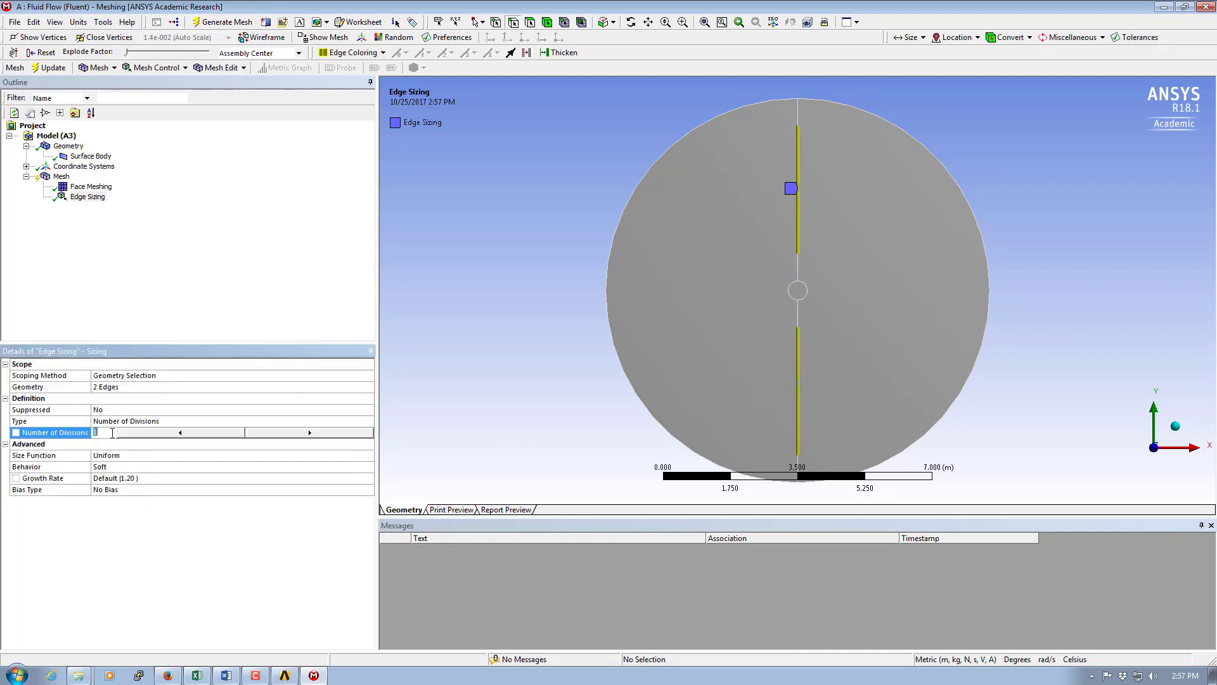
pyautogui.write('50')
pyautogui.press('Return')
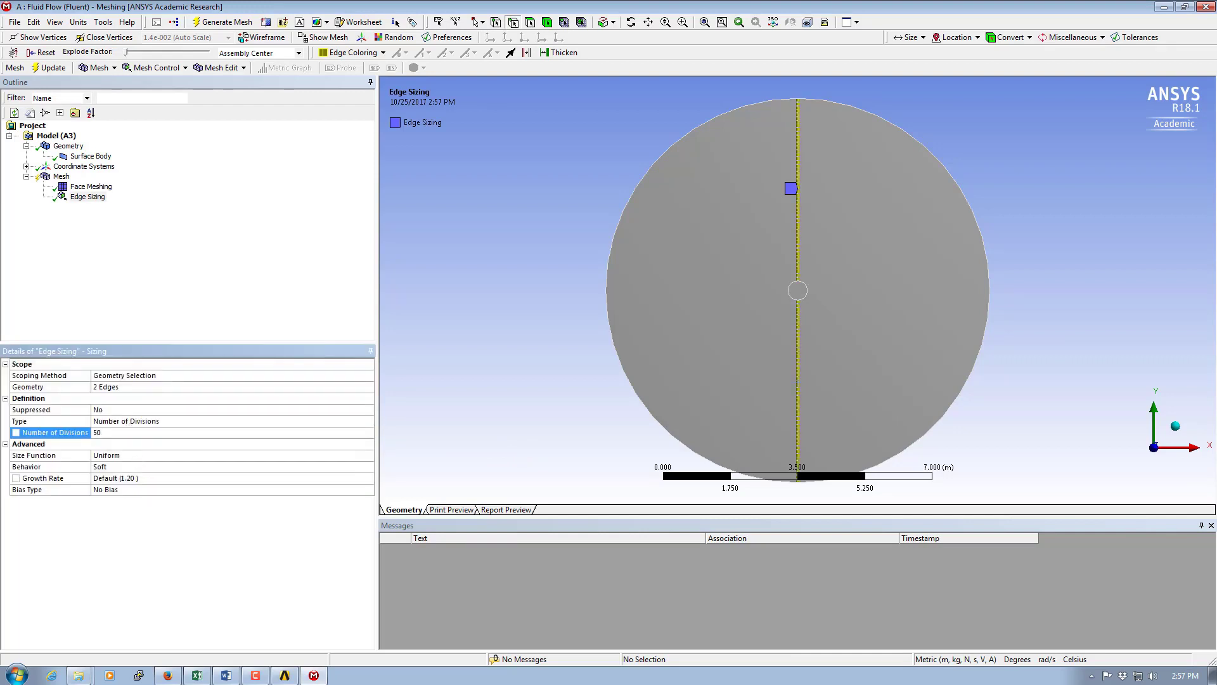
# Step: Set the edge sizing behavior to Hard and choose the bias type that grades from long to short divisions
pyautogui.click(130, 467)
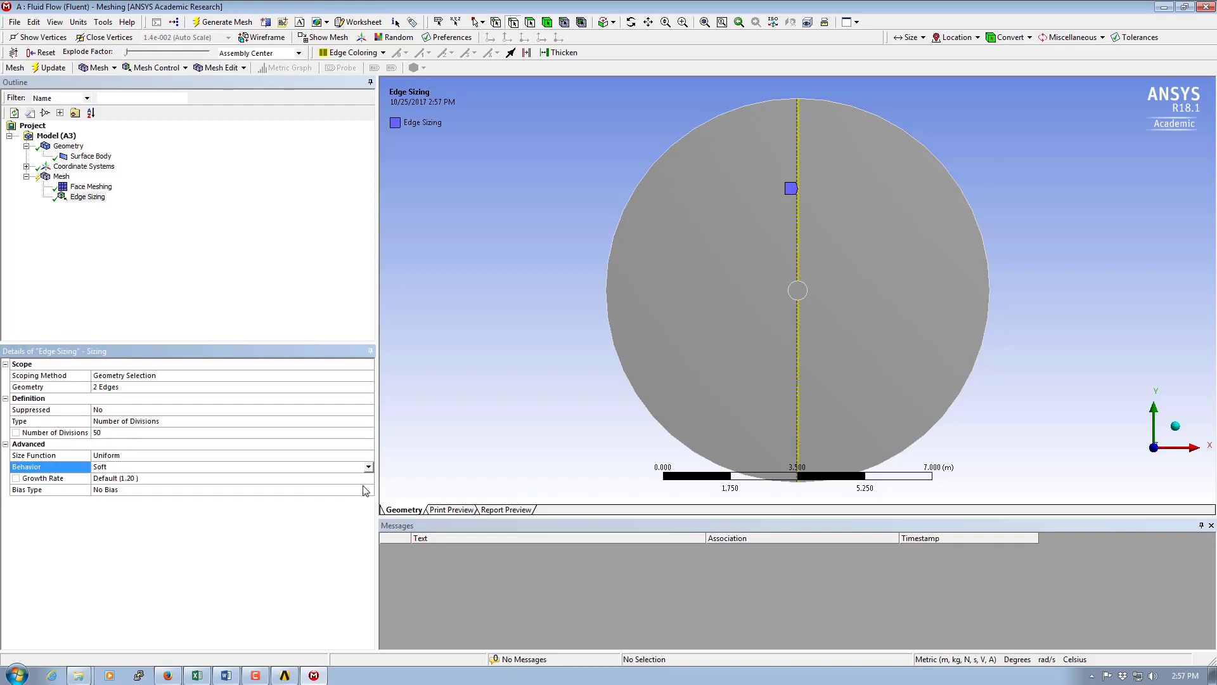
pyautogui.click(121, 467)
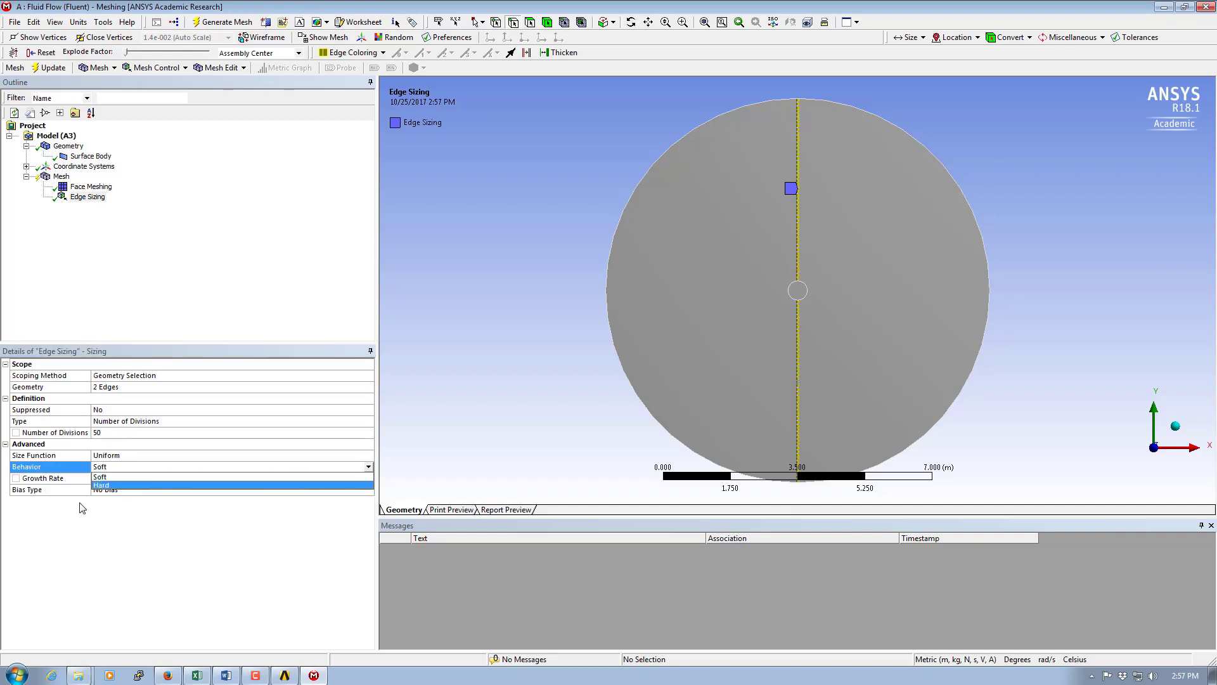
pyautogui.click(119, 486)
pyautogui.click(125, 479)
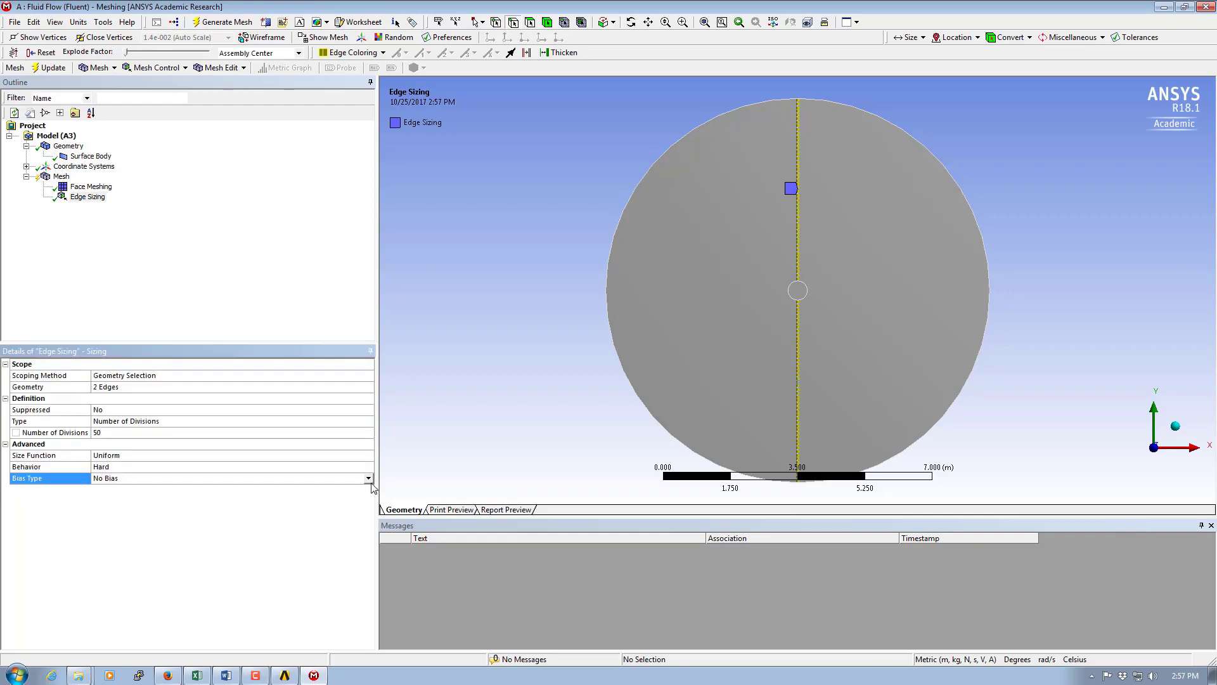
pyautogui.click(368, 478)
pyautogui.click(176, 493)
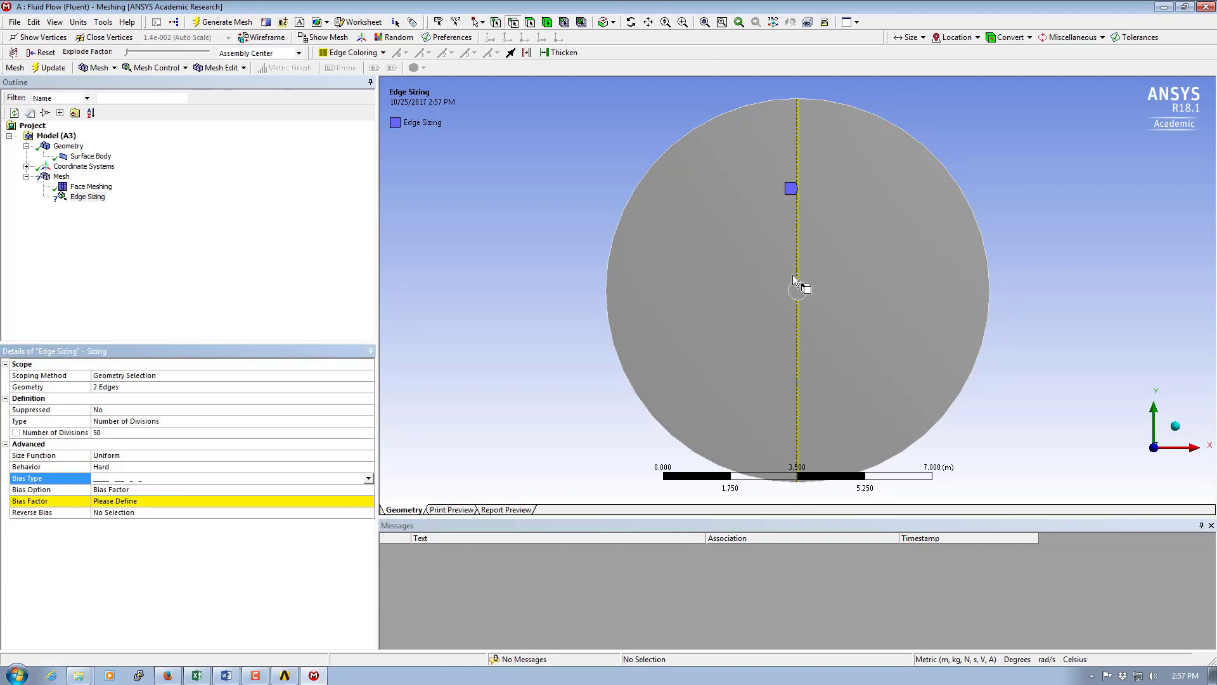
# Step: Set the bias factor of the vertical edge sizing to 50
pyautogui.click(125, 515)
pyautogui.click(126, 500)
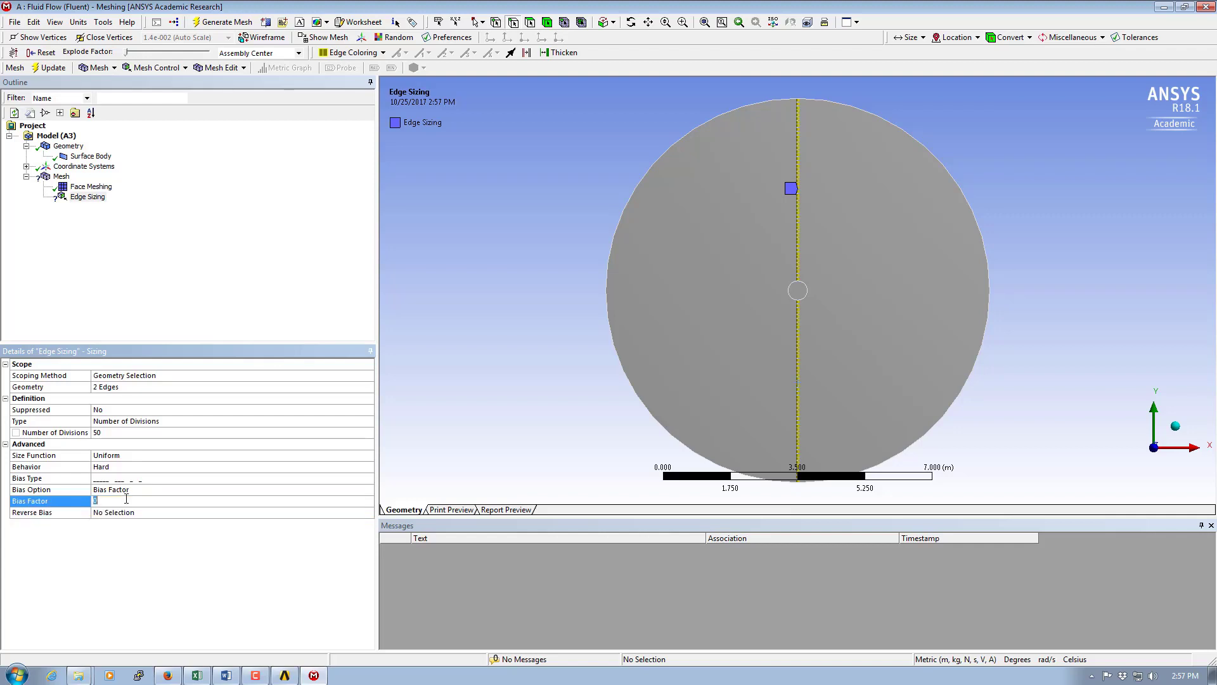
pyautogui.write('50')
pyautogui.press('Return')
# Step: Reverse the bias on the upper and lower vertical edges outside the inner circle, and generate and display the mesh
pyautogui.click(103, 513)
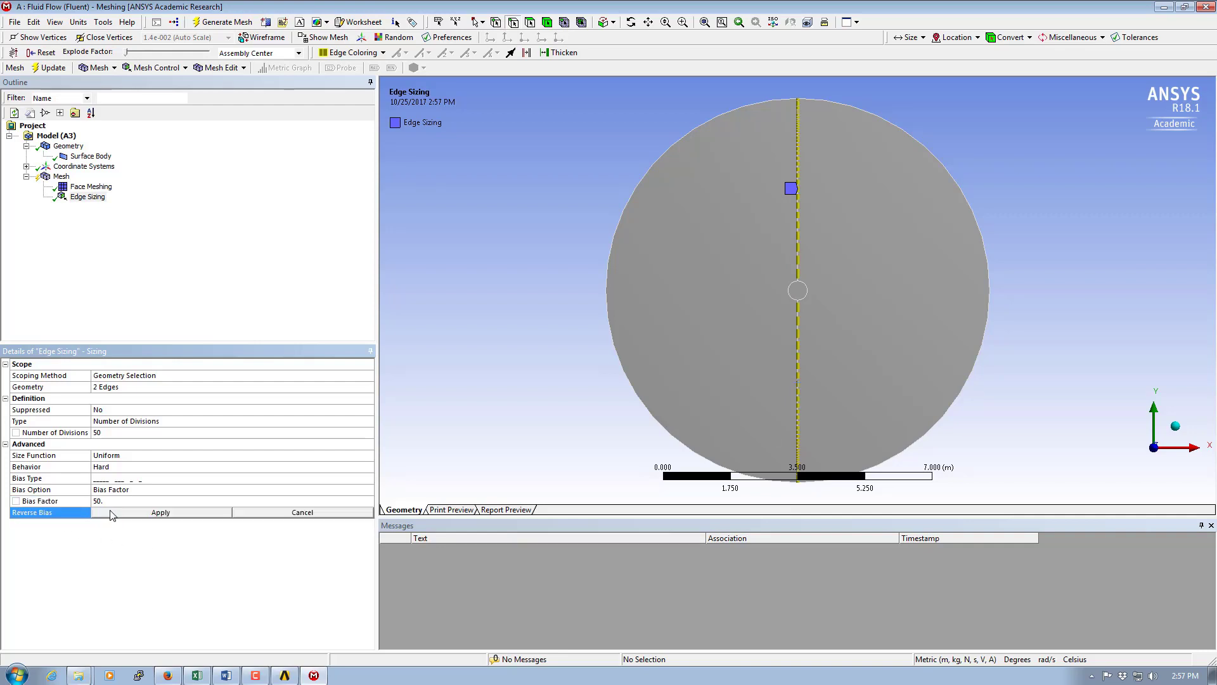
pyautogui.click(183, 514)
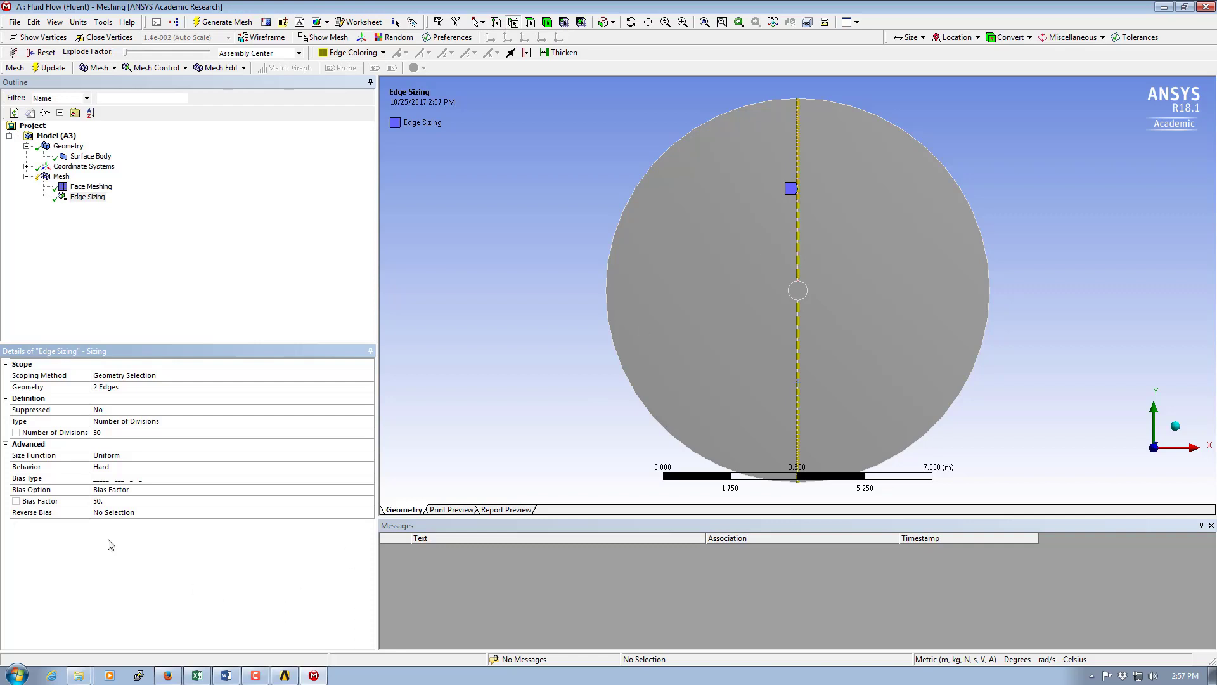
pyautogui.click(153, 513)
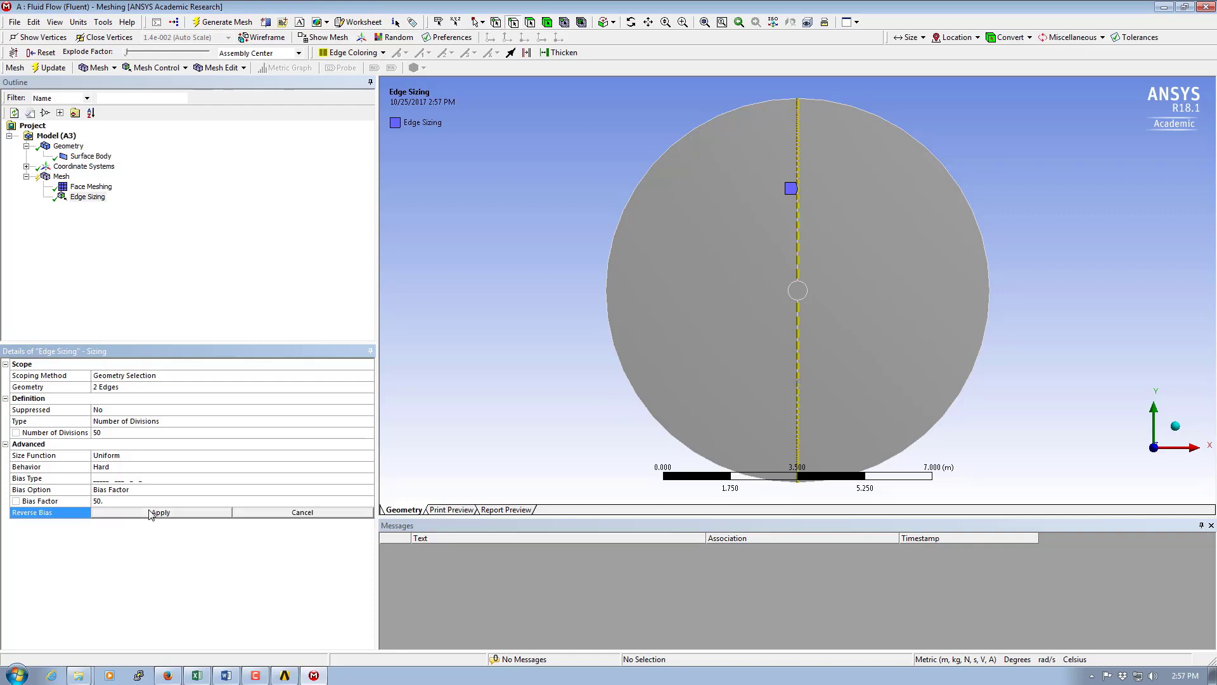
pyautogui.click(798, 249)
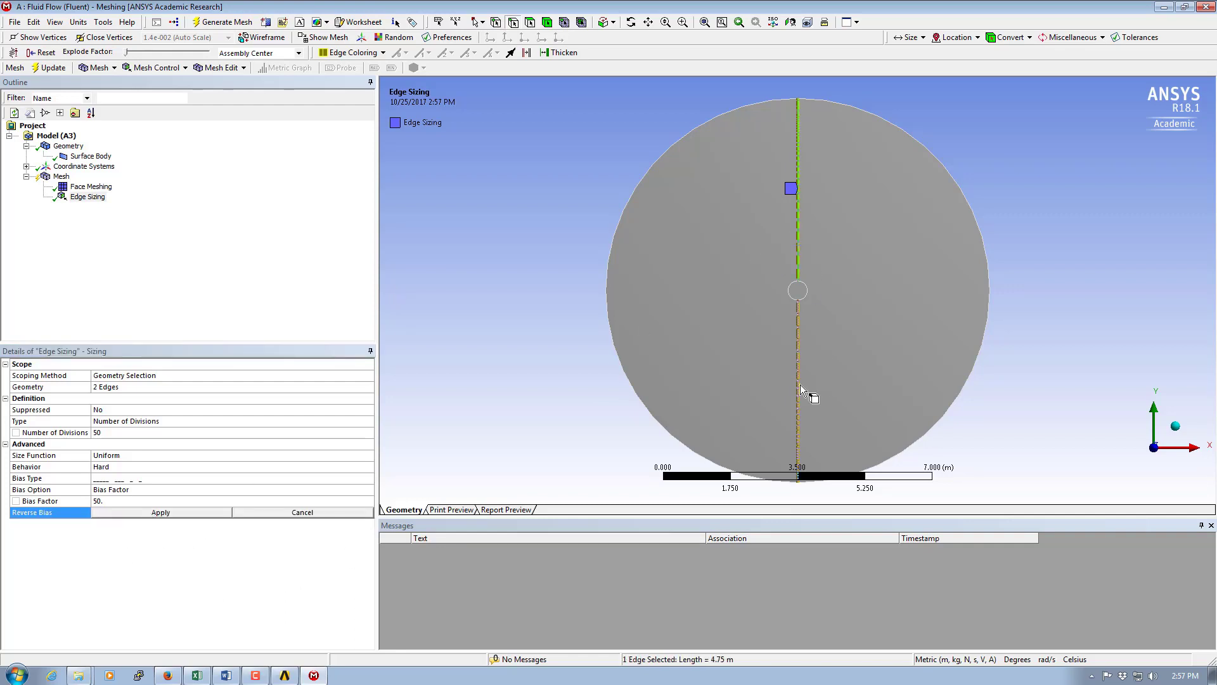
pyautogui.keyDown('ctrl'); pyautogui.click(798, 384); pyautogui.keyUp('ctrl')
pyautogui.click(162, 512)
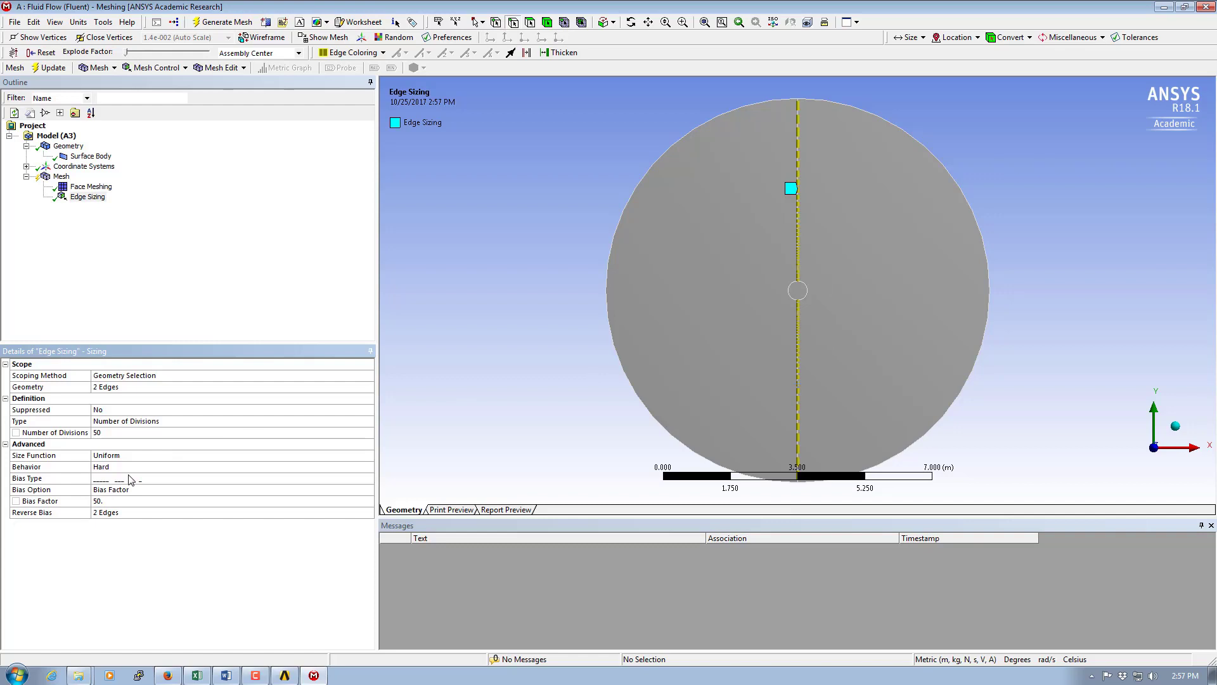
pyautogui.click(218, 24)
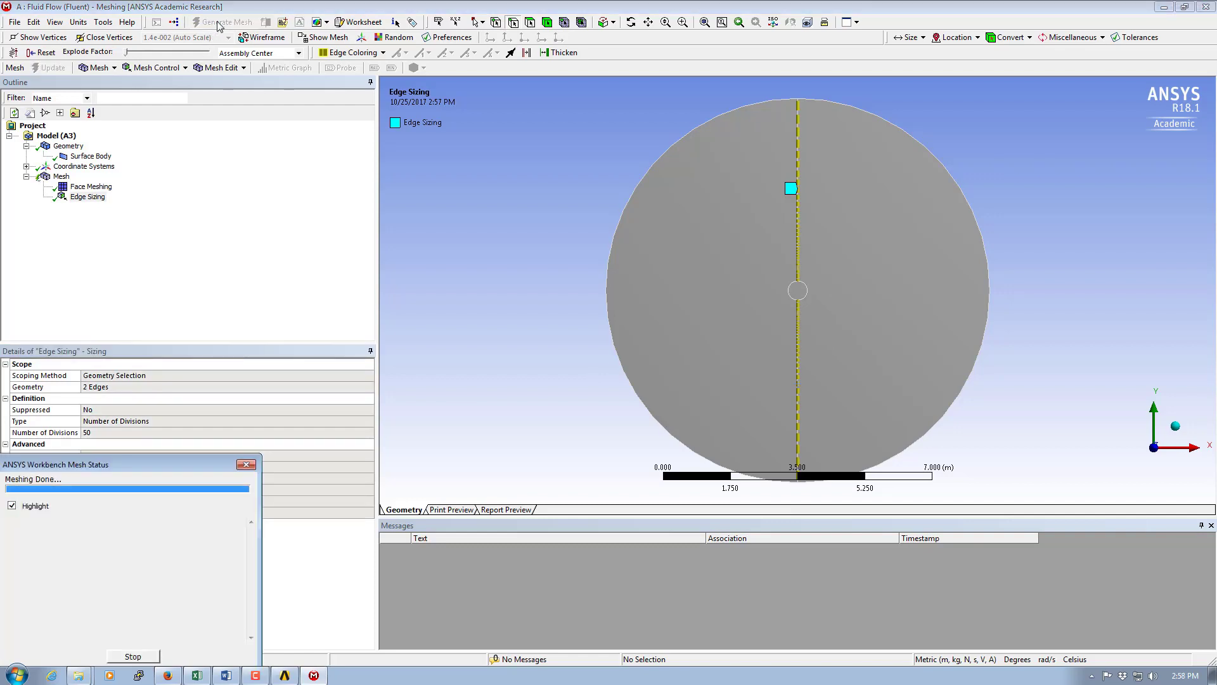
pyautogui.click(64, 178)
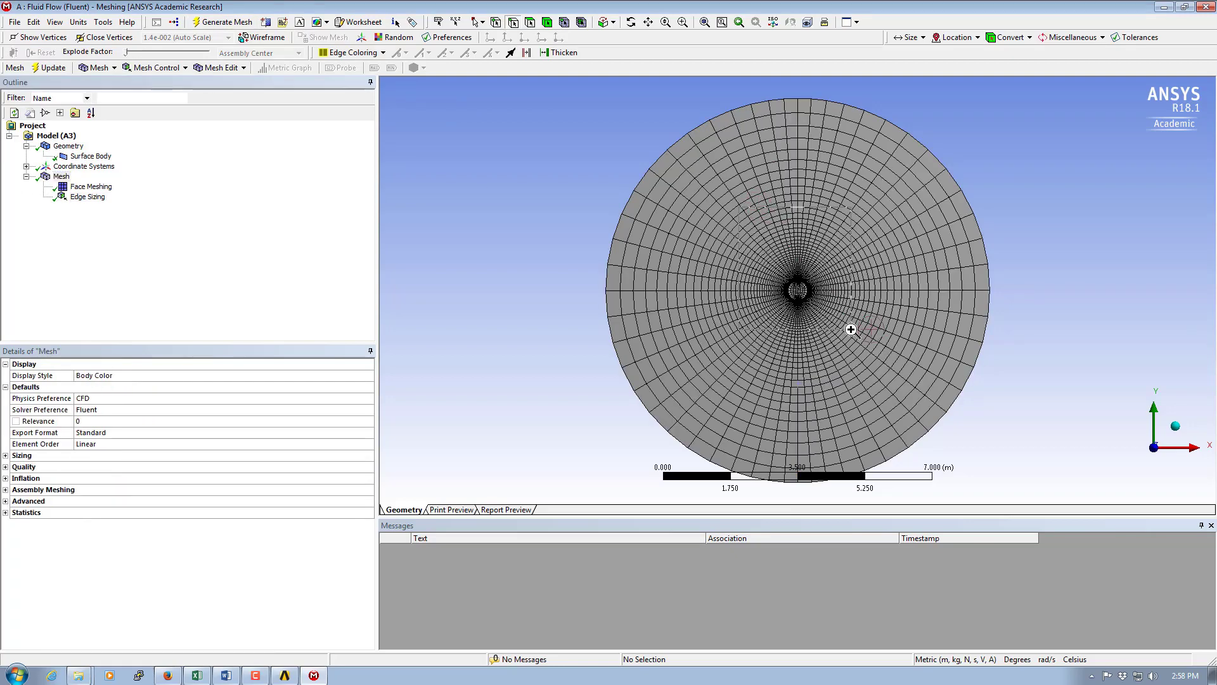
# Step: Examine the mesh grading close to the inner circle and out towards the outer boundary
pyautogui.scroll(5, 850, 329)
pyautogui.scroll(5, 836, 398)
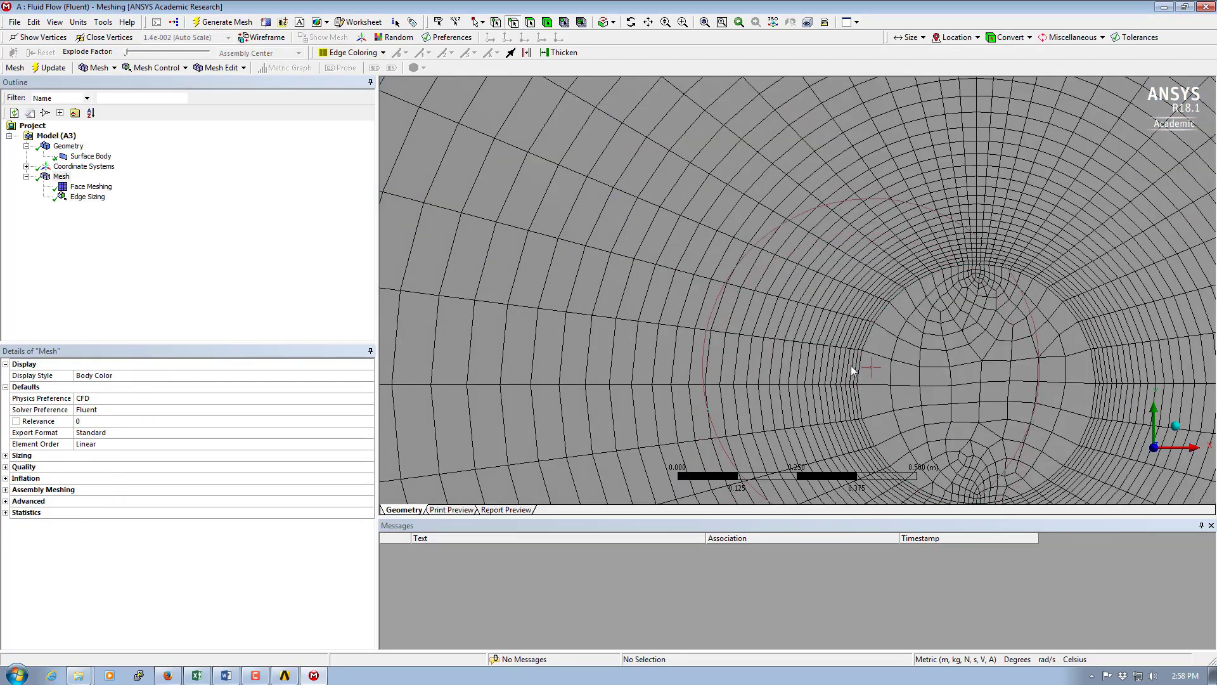
pyautogui.scroll(-2, 851, 366)
pyautogui.scroll(-3, 850, 364)
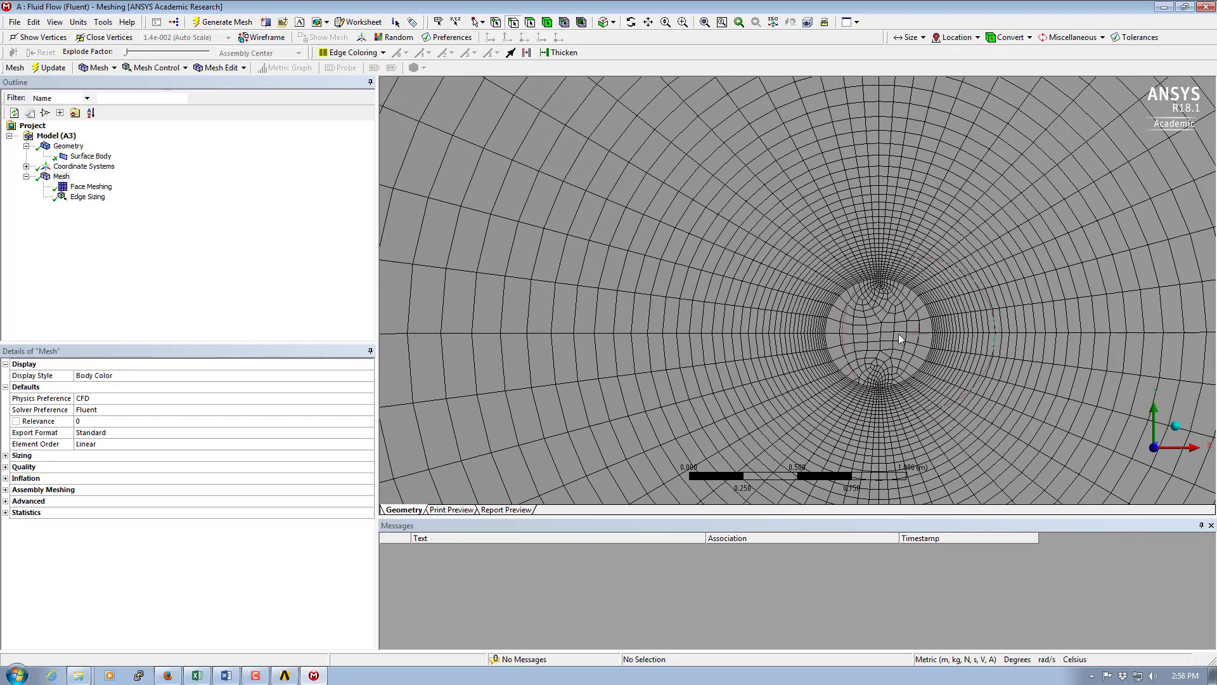
pyautogui.scroll(2, 899, 334)
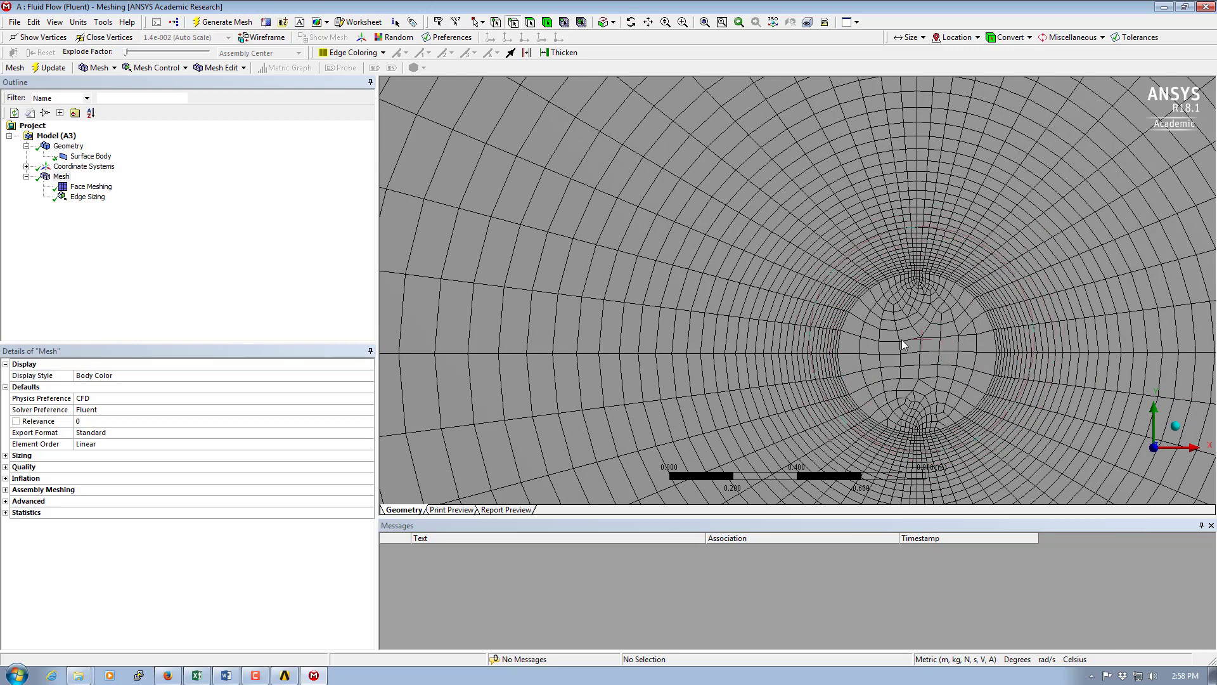
pyautogui.scroll(-5, 904, 344)
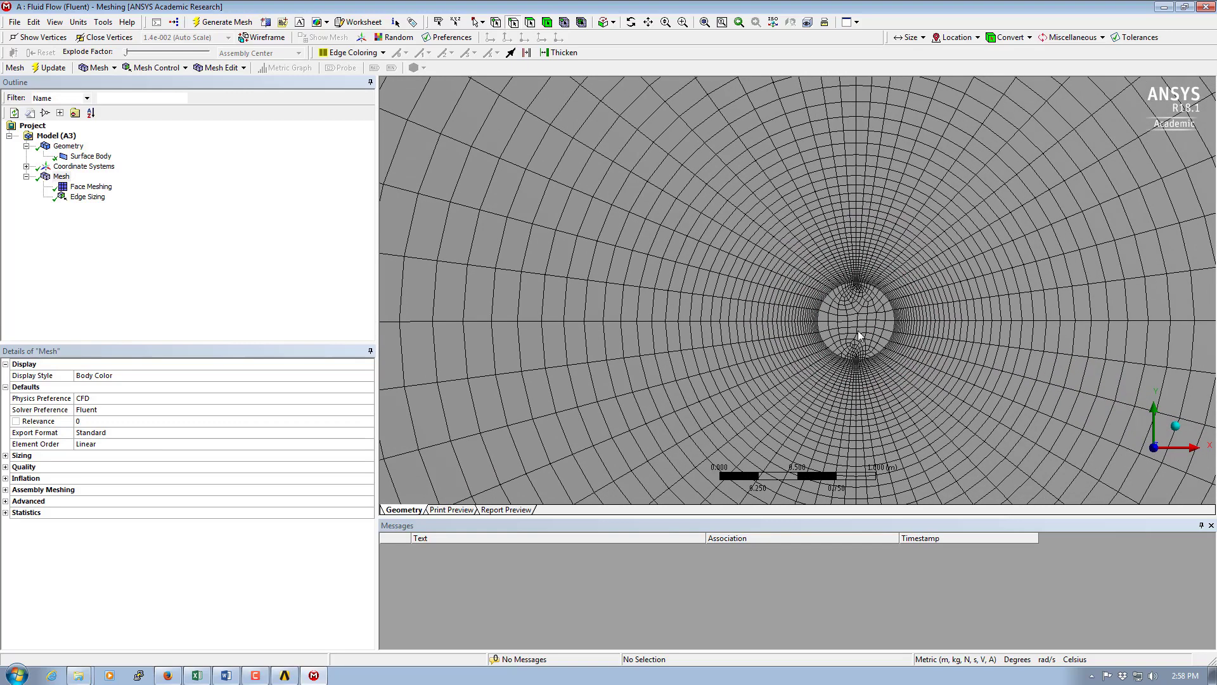
pyautogui.scroll(-3, 821, 317)
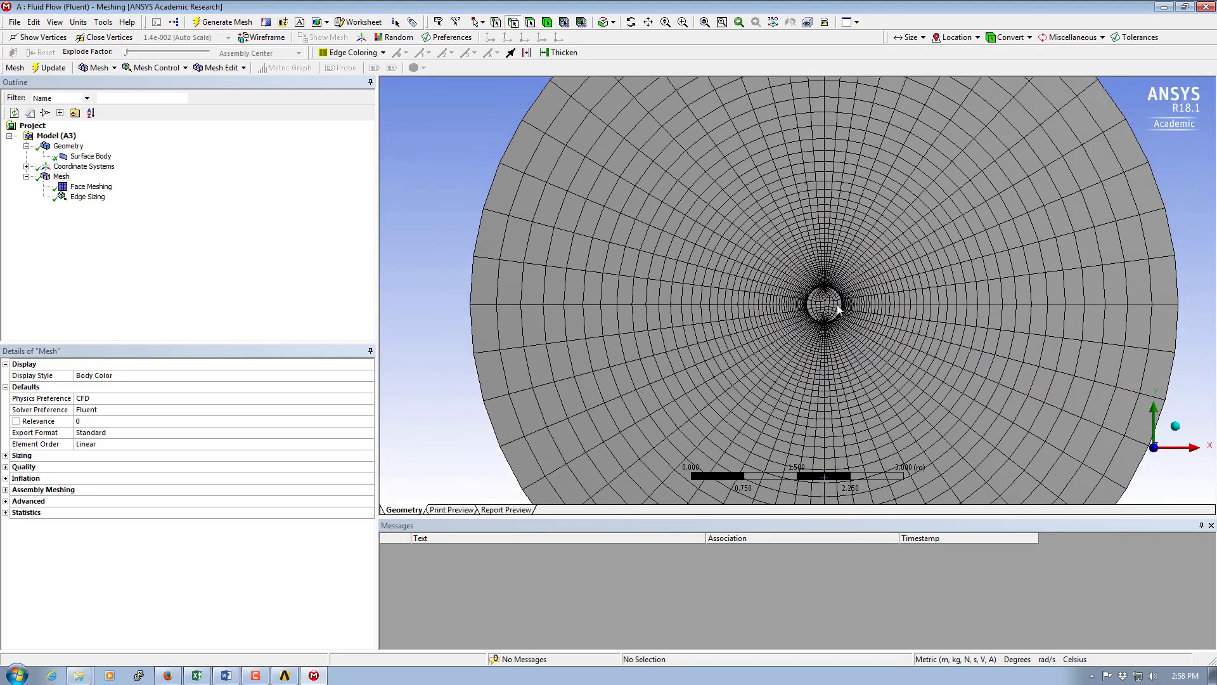
pyautogui.scroll(-1, 826, 309)
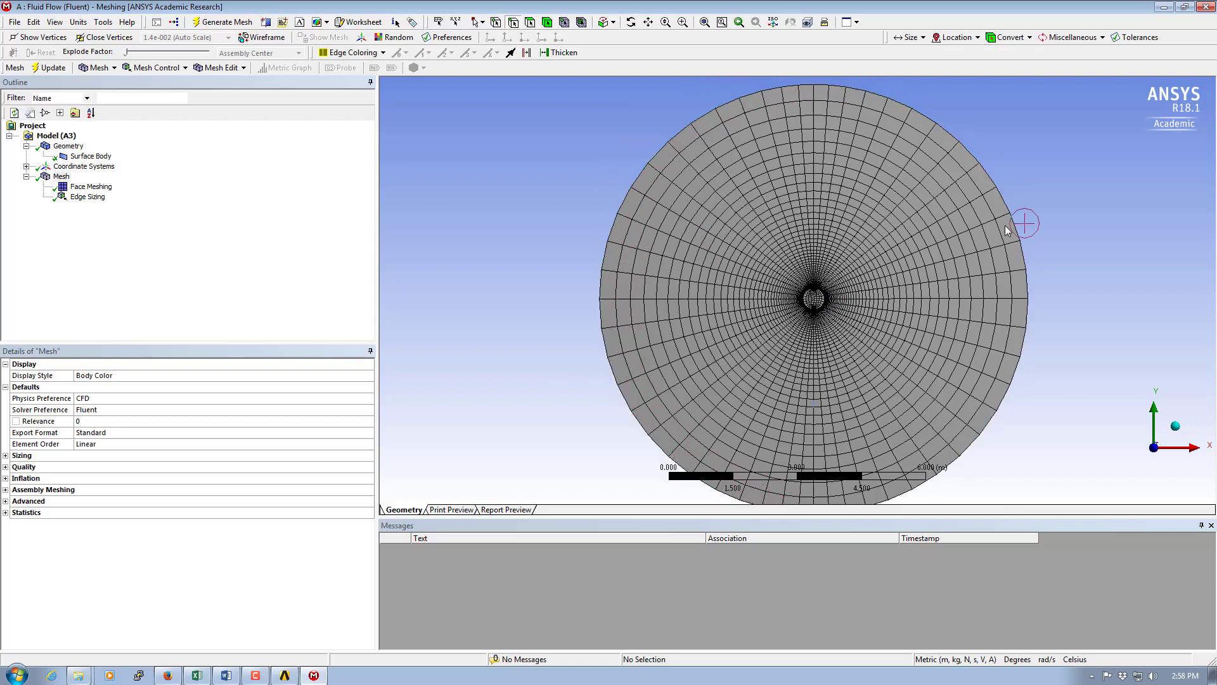
# Step: Insert another Sizing control on the mesh and scope it to the two half-circle edges of the outer boundary
pyautogui.rightClick(61, 176)
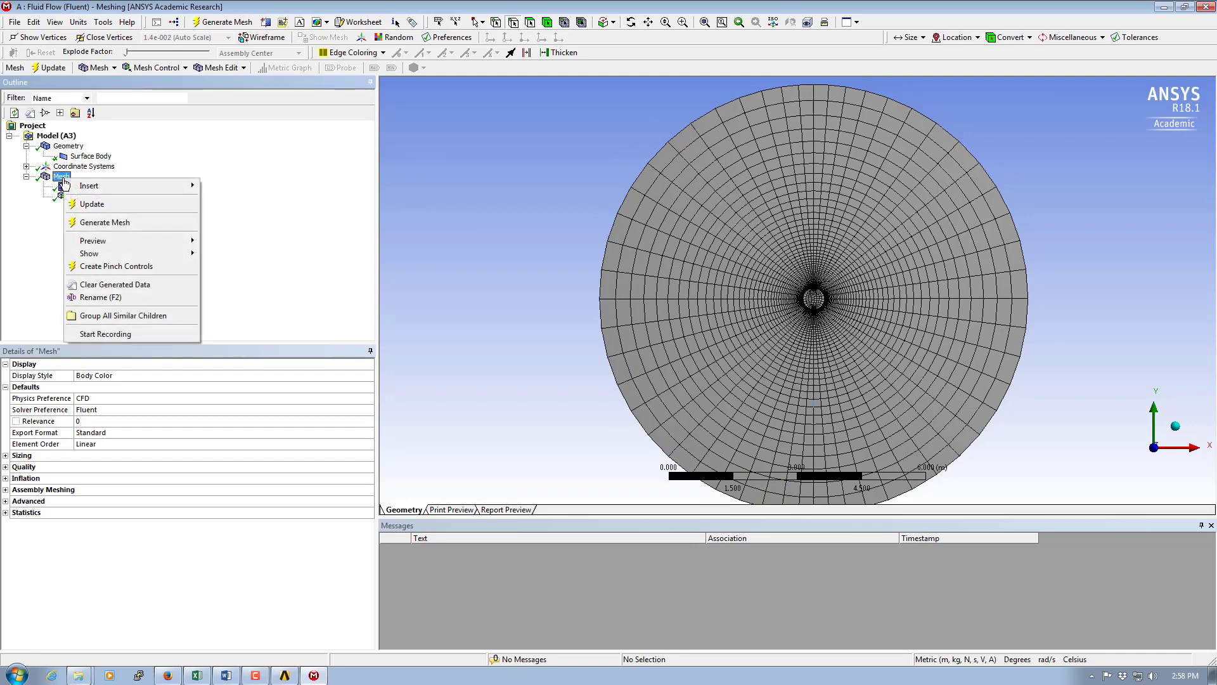
pyautogui.moveTo(130, 185)
pyautogui.click(224, 203)
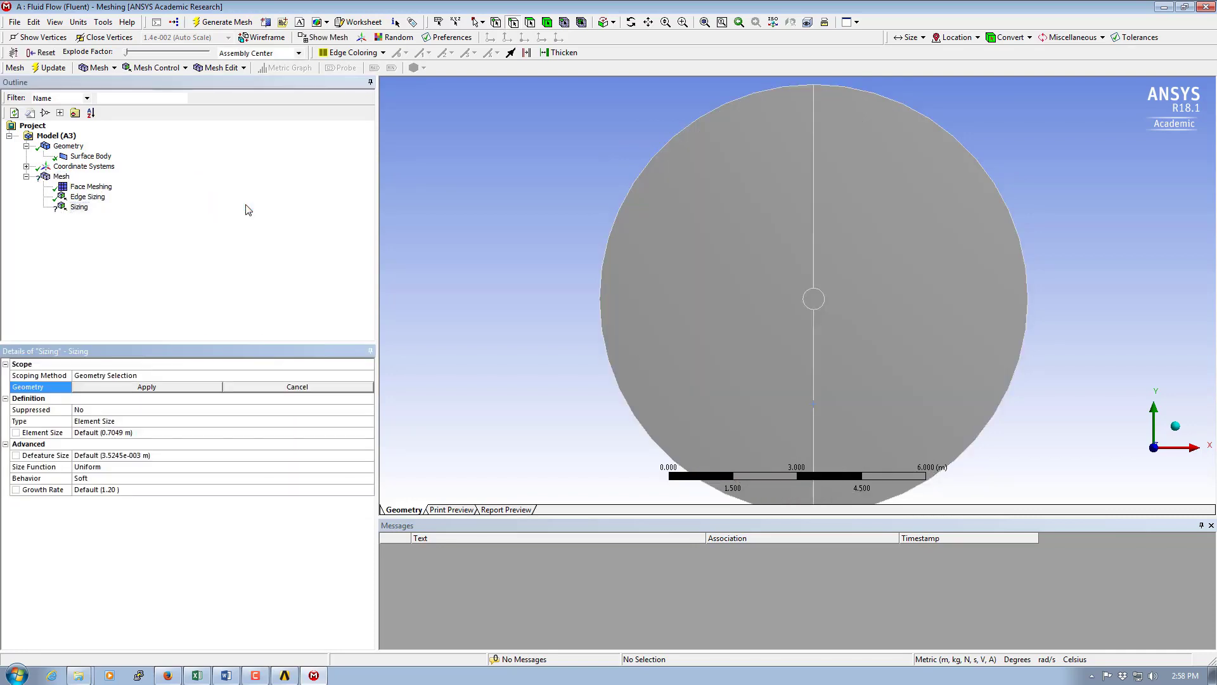
pyautogui.click(635, 261)
pyautogui.click(608, 235)
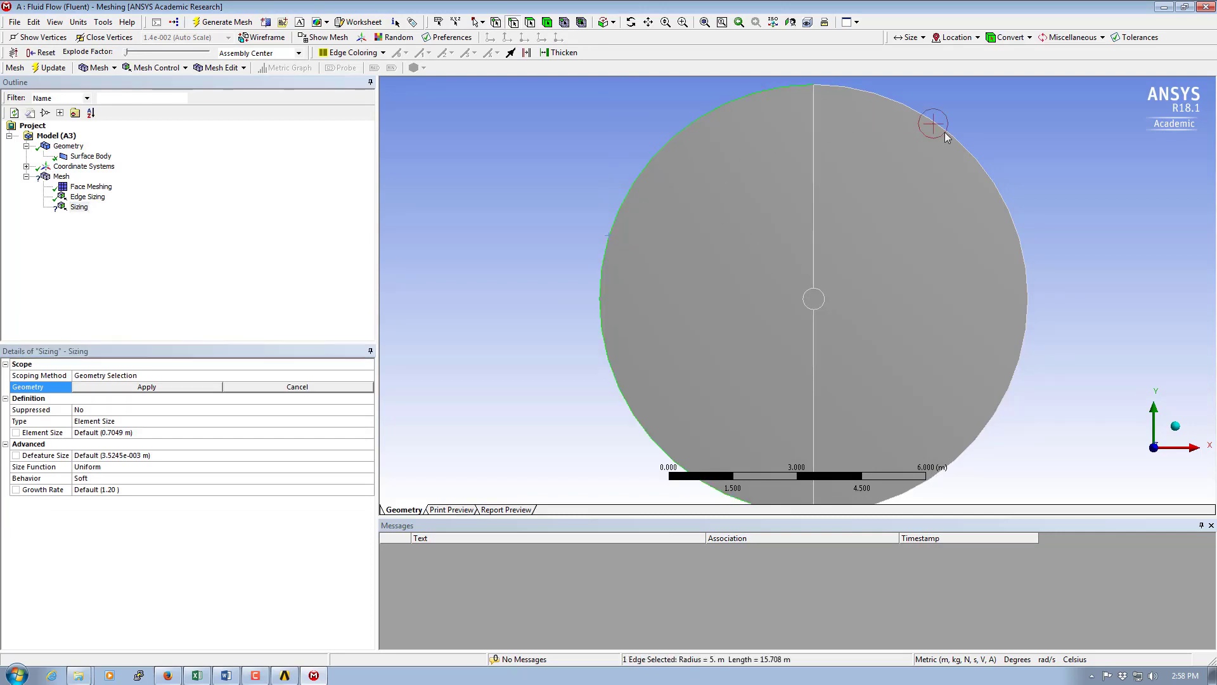
pyautogui.keyDown('ctrl'); pyautogui.click(1002, 200); pyautogui.keyUp('ctrl')
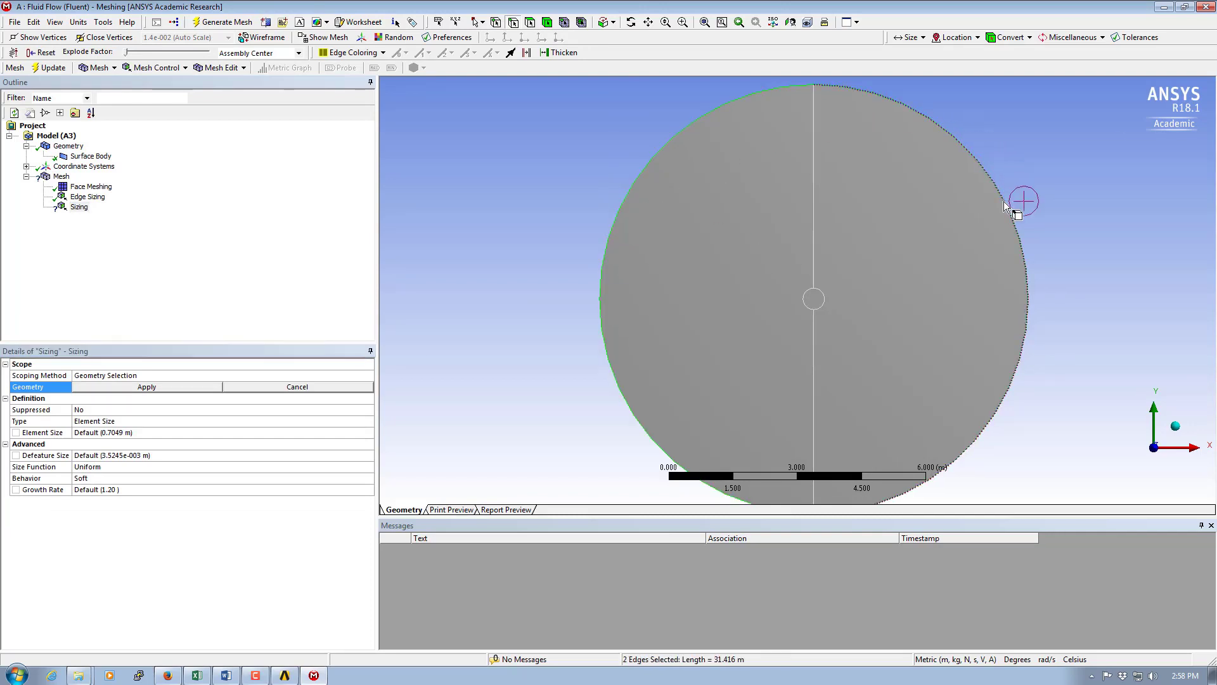
pyautogui.click(147, 386)
# Step: Change the outer boundary's edge sizing type to Number of Divisions and set it to 100
pyautogui.click(150, 422)
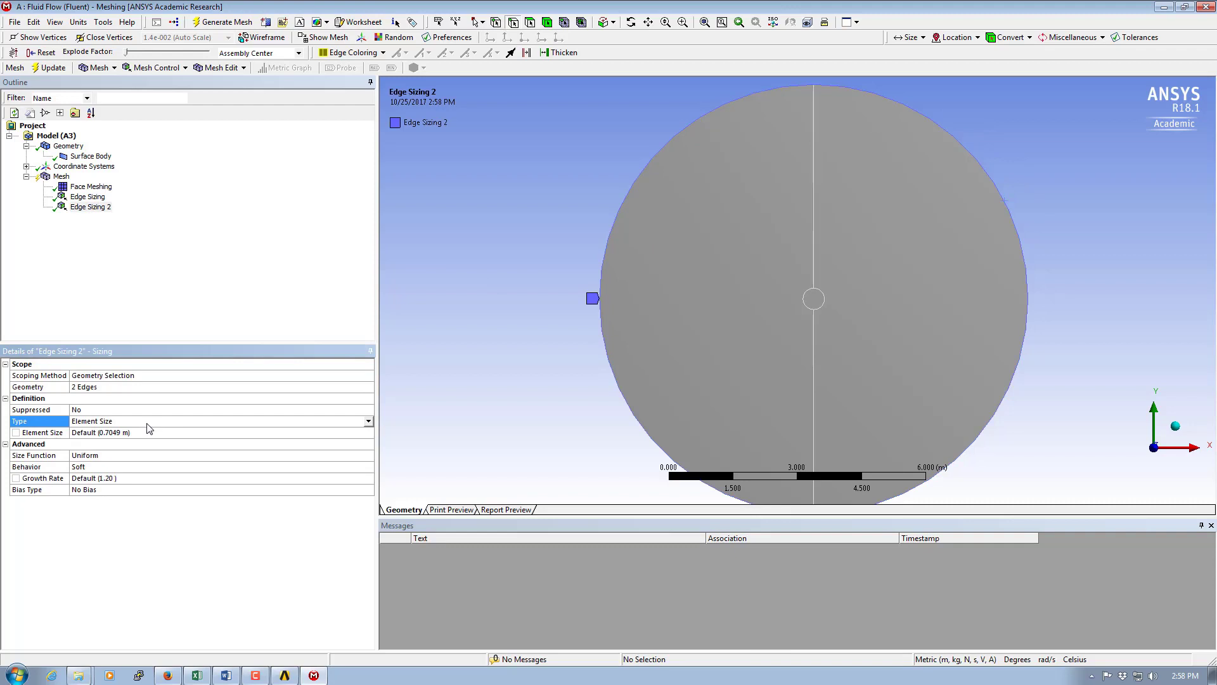
pyautogui.click(368, 421)
pyautogui.click(94, 438)
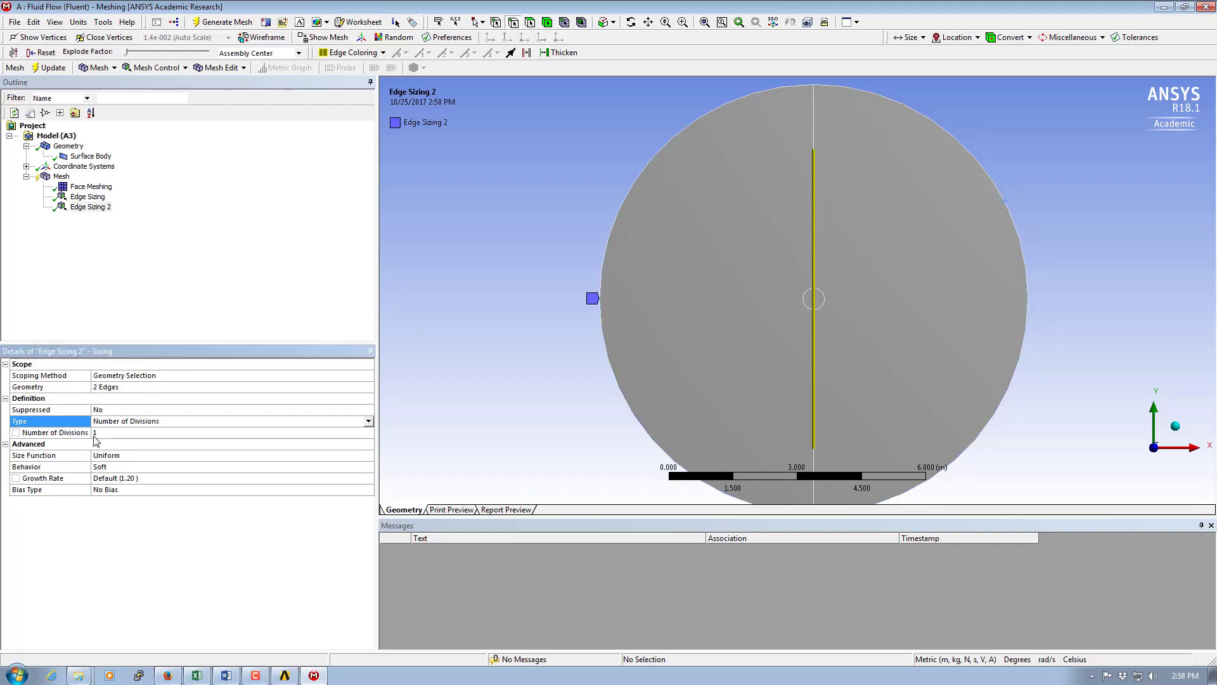
pyautogui.click(108, 432)
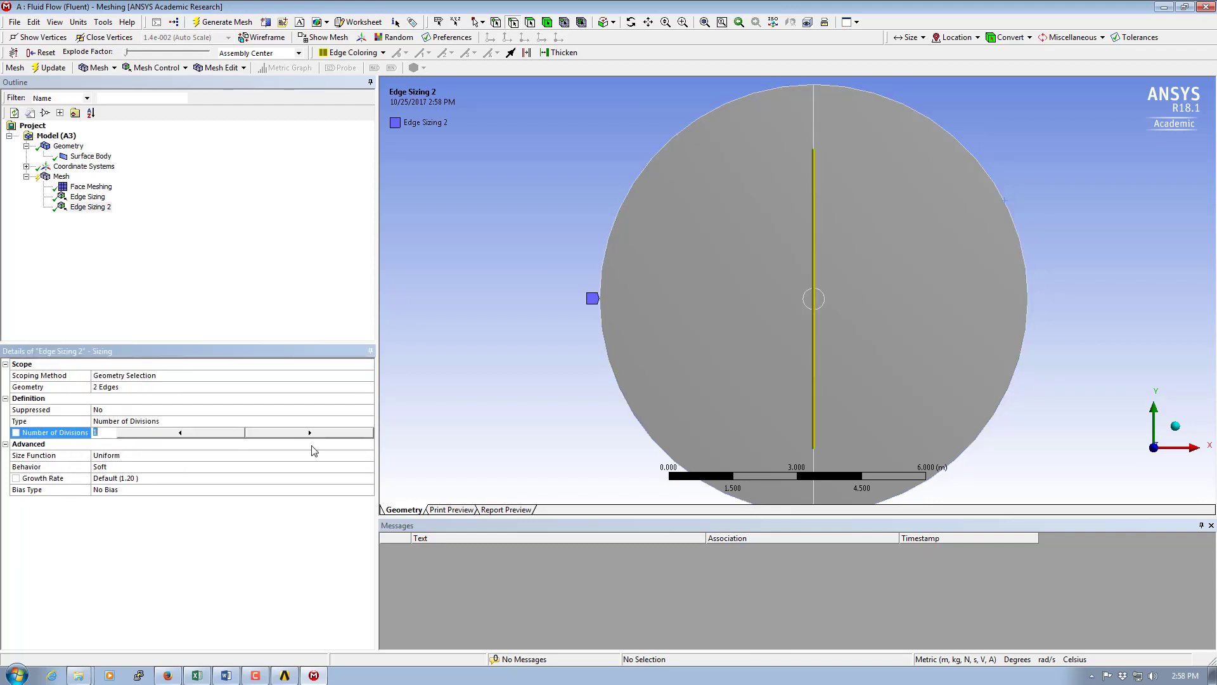
pyautogui.write('00')
pyautogui.press('Return')
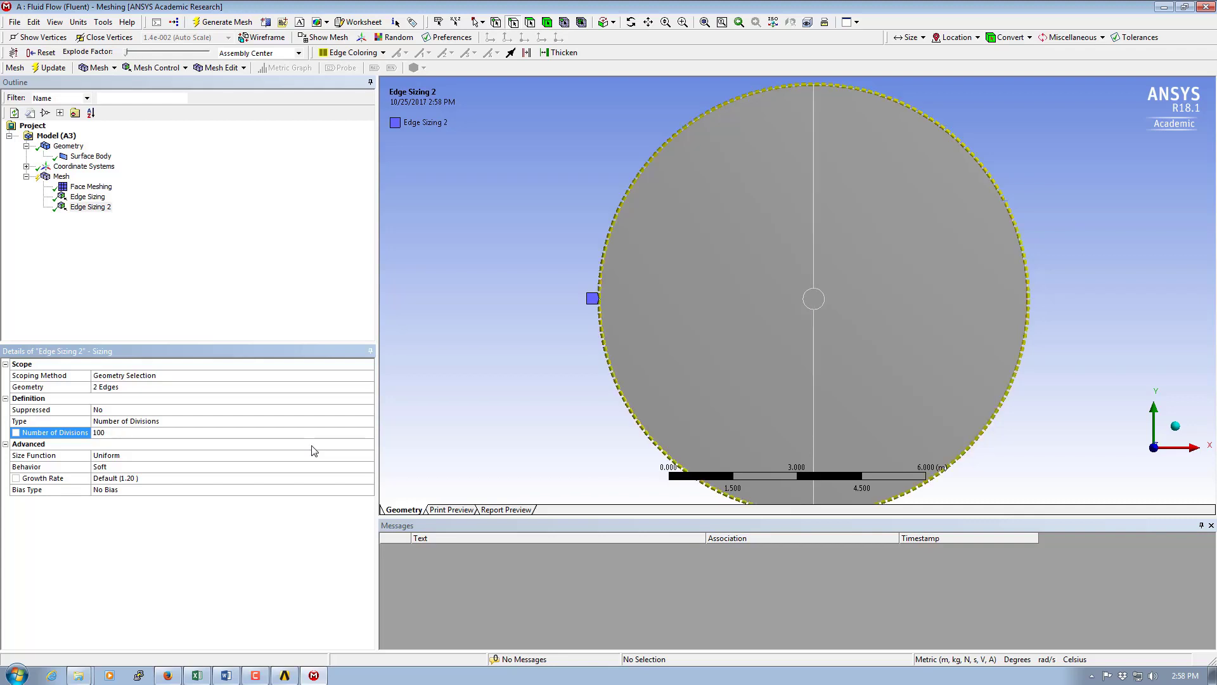
# Step: Set the outer boundary sizing behavior to Hard, and regenerate and display the mesh
pyautogui.click(177, 469)
pyautogui.click(366, 469)
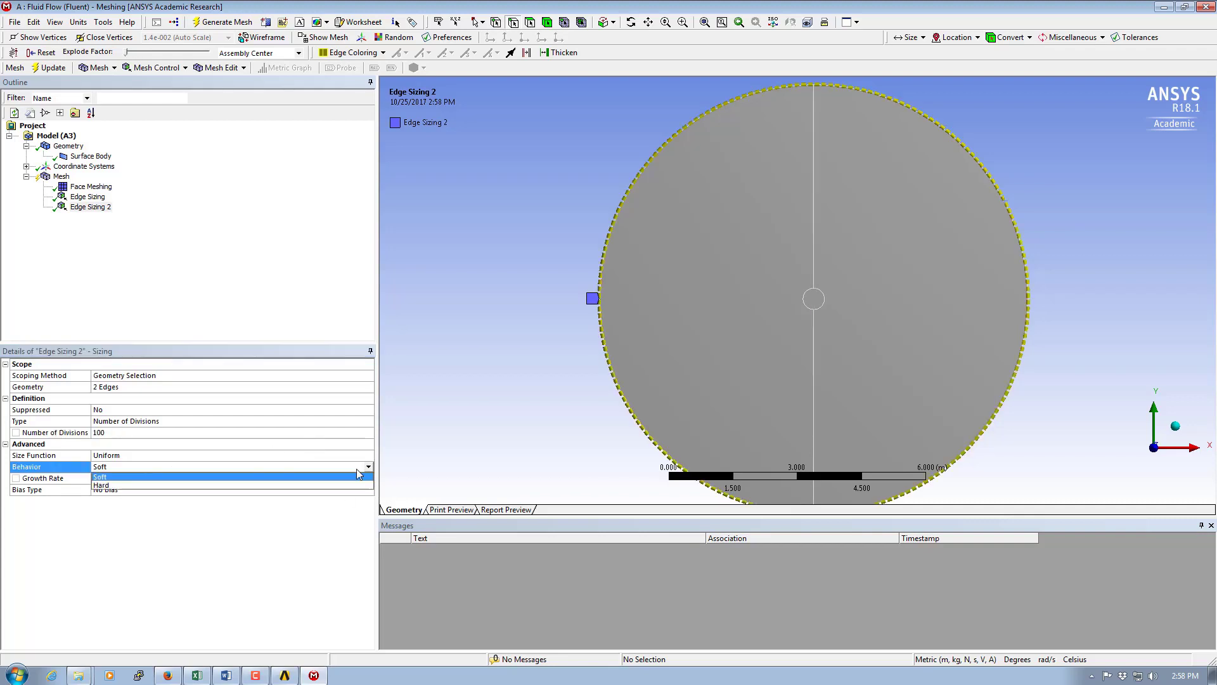
pyautogui.click(135, 485)
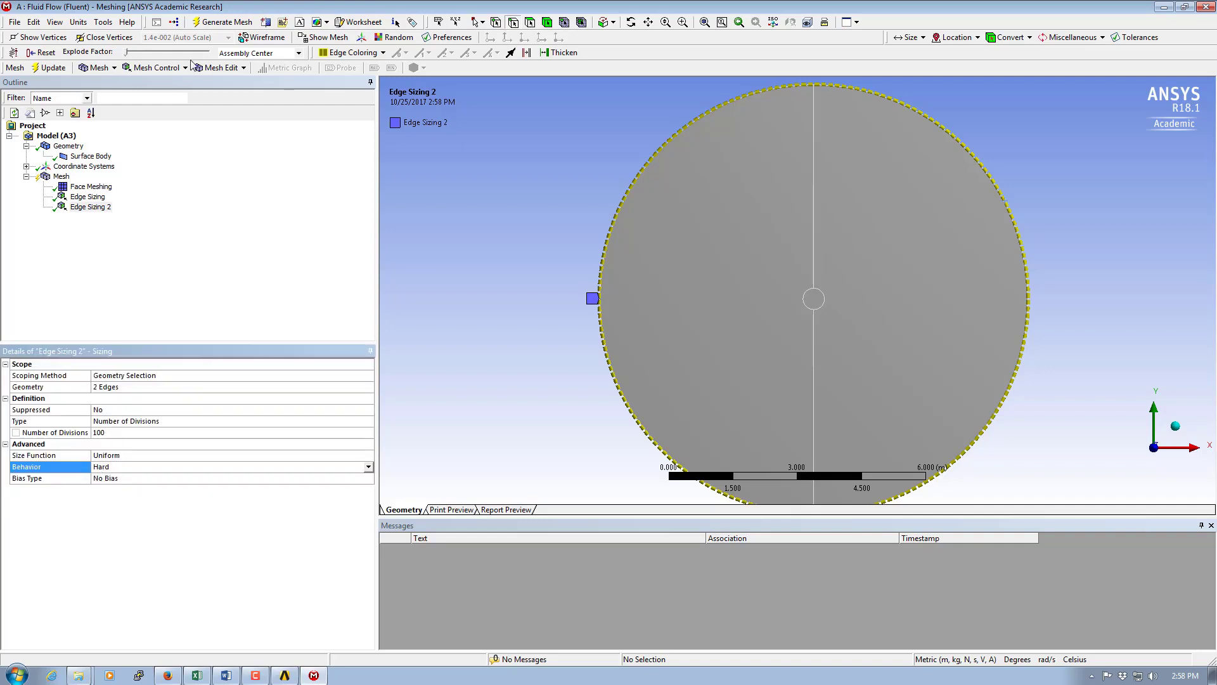
pyautogui.click(216, 24)
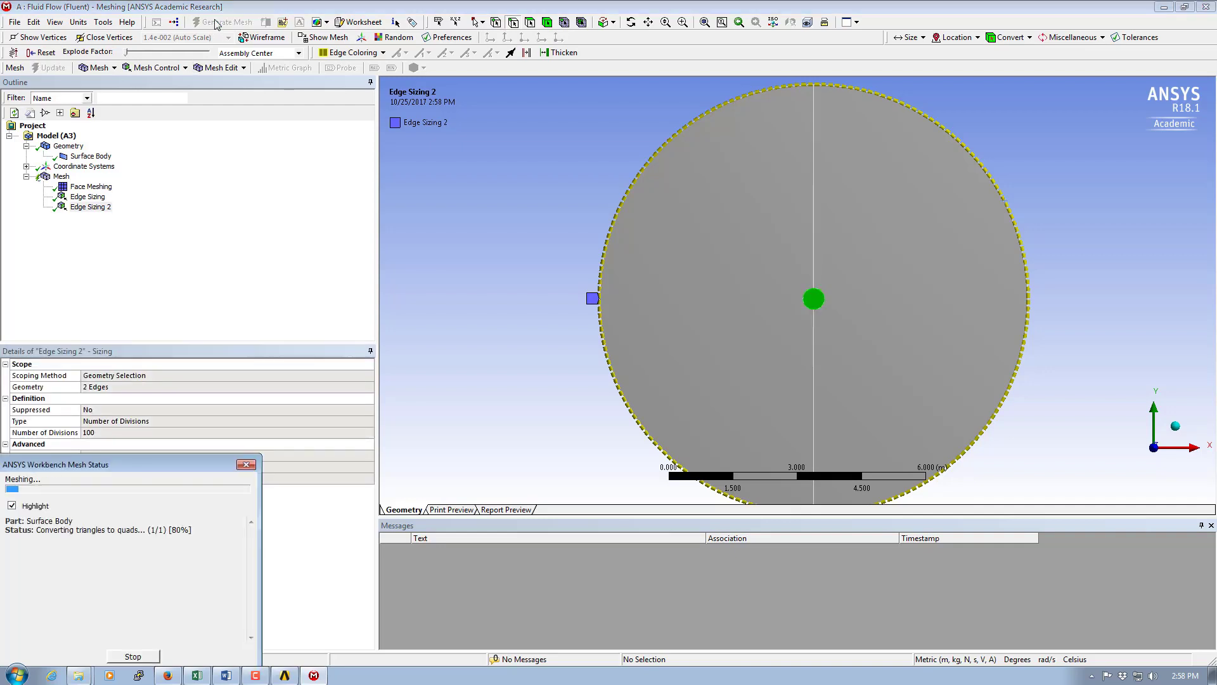
pyautogui.click(70, 177)
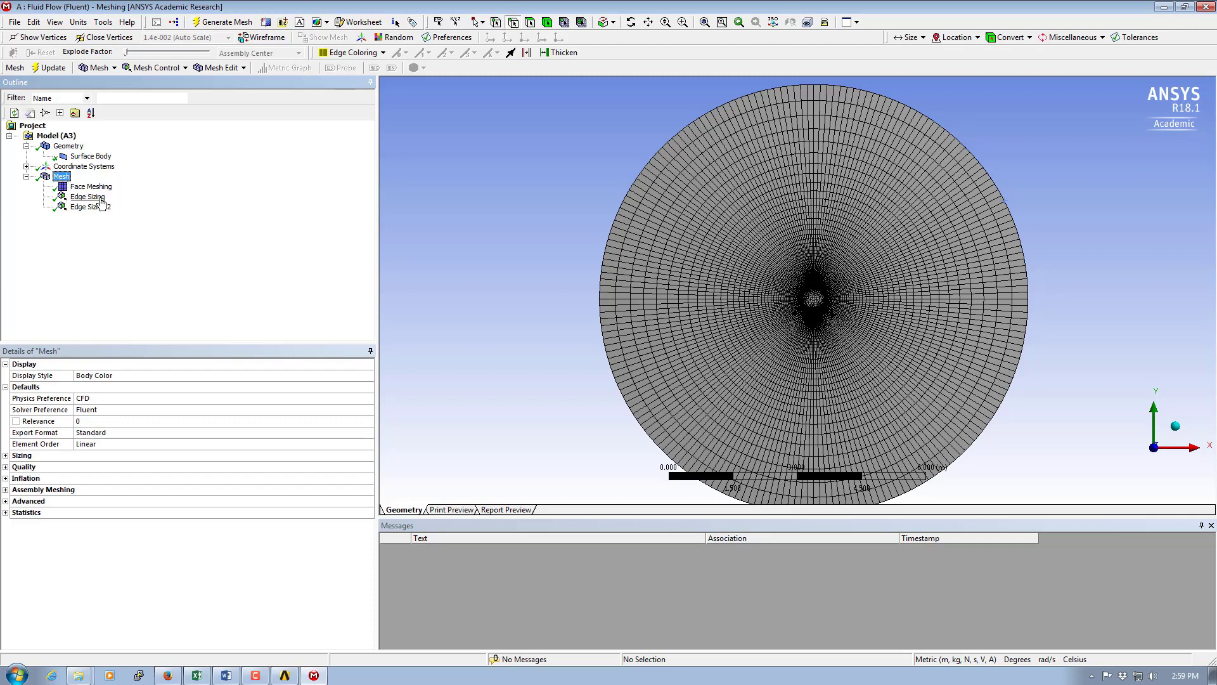
# Step: Set the number of divisions in the vertical edges' sizing to 100
pyautogui.click(88, 197)
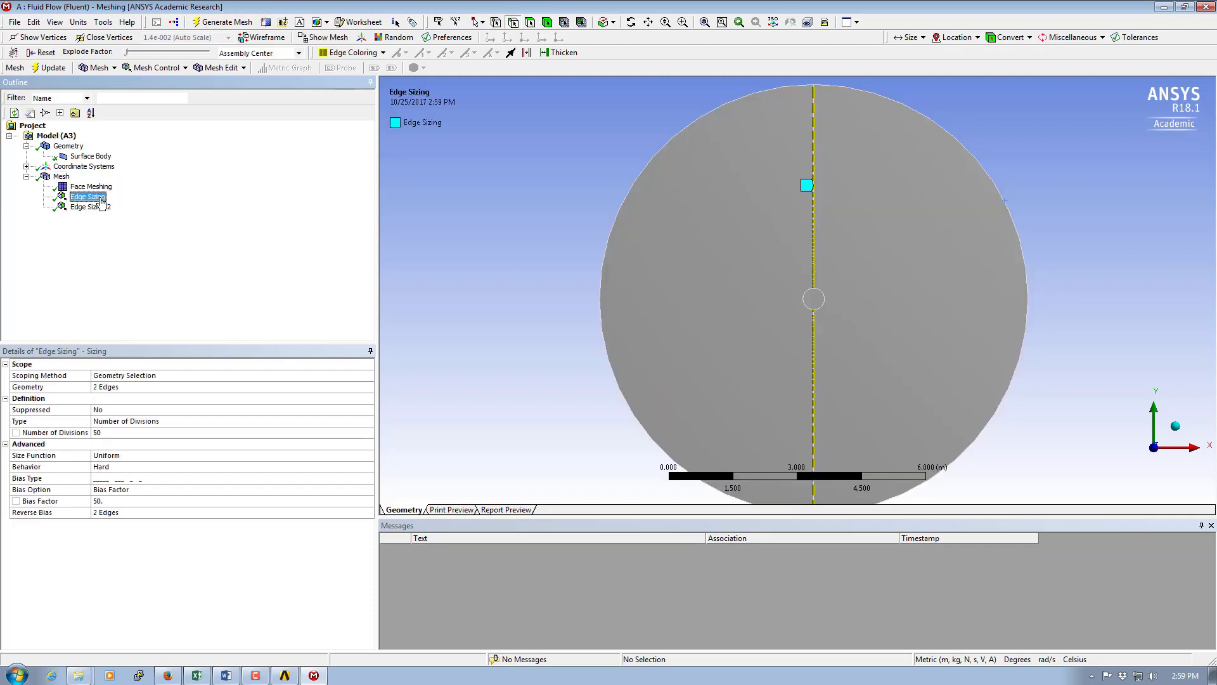
pyautogui.click(108, 433)
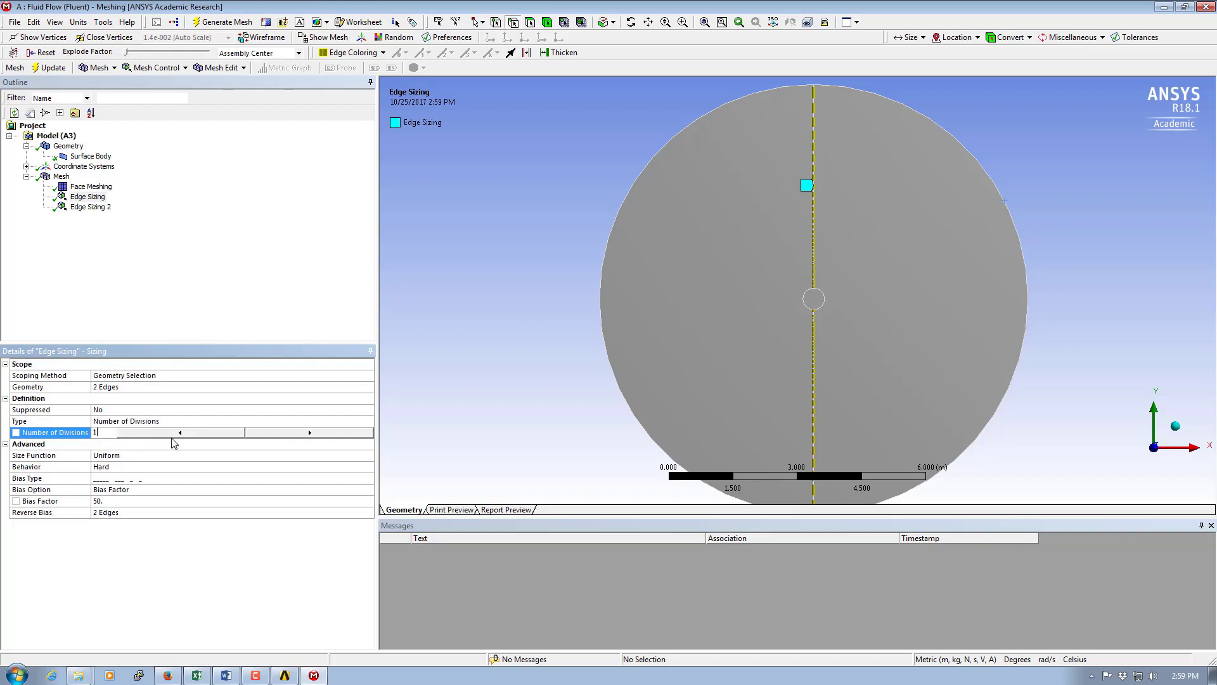
pyautogui.press('Return')
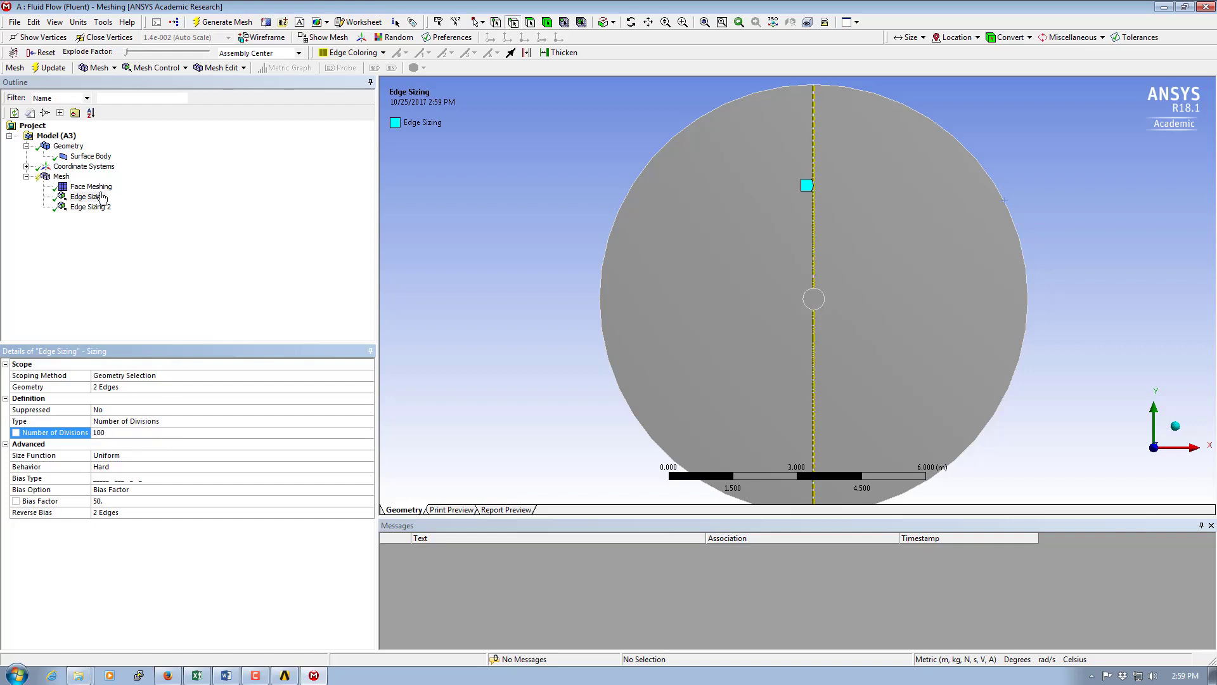
# Step: Set the number of divisions in the outer boundary's edge sizing to 200
pyautogui.click(91, 207)
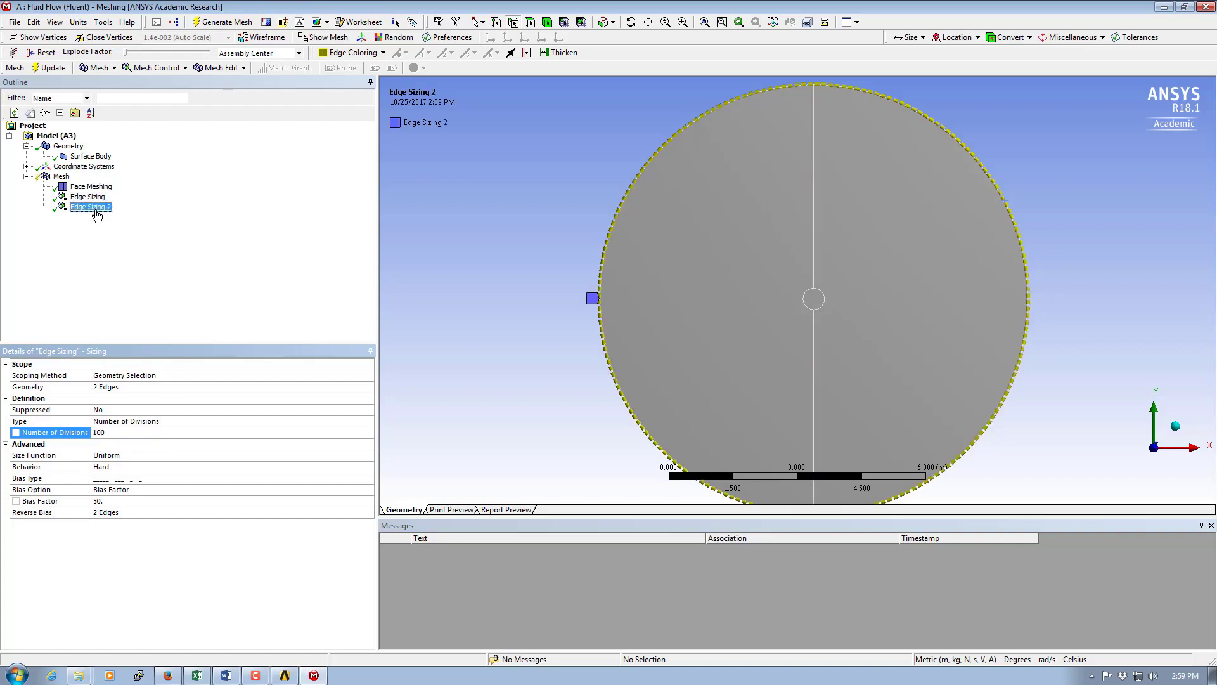
pyautogui.click(116, 433)
pyautogui.write('2')
pyautogui.press('Return')
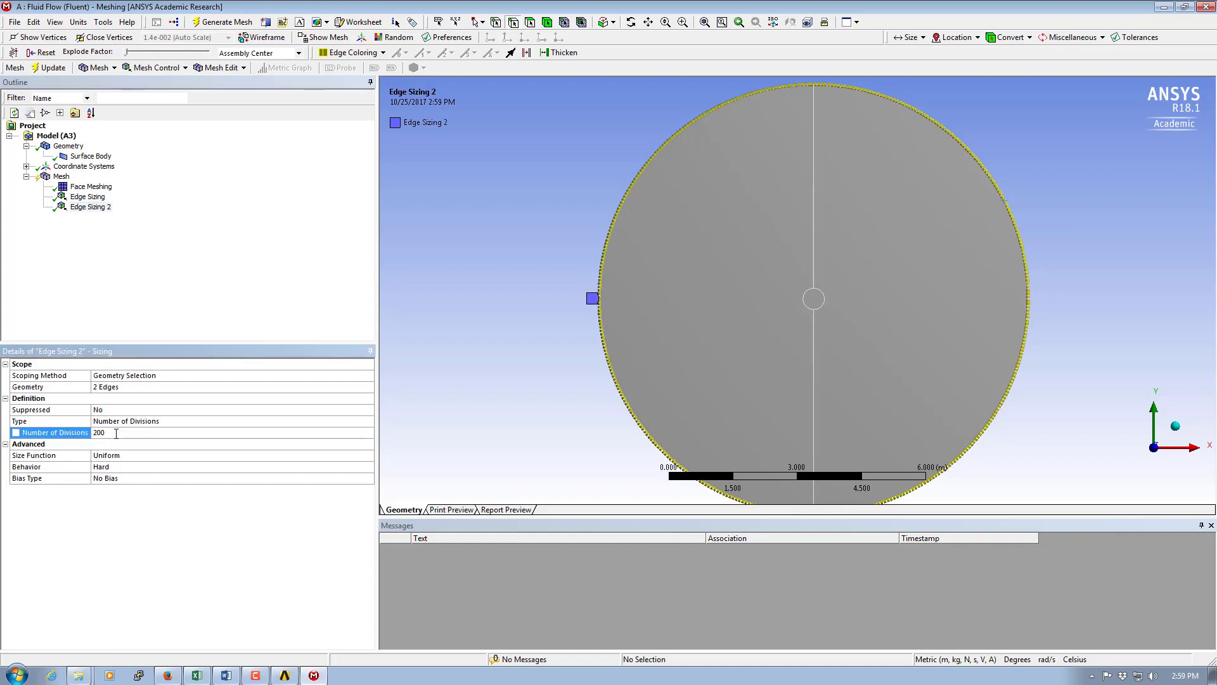
# Step: Regenerate the mesh with the refined edge divisions and inspect the cells around the inner circle
pyautogui.click(208, 26)
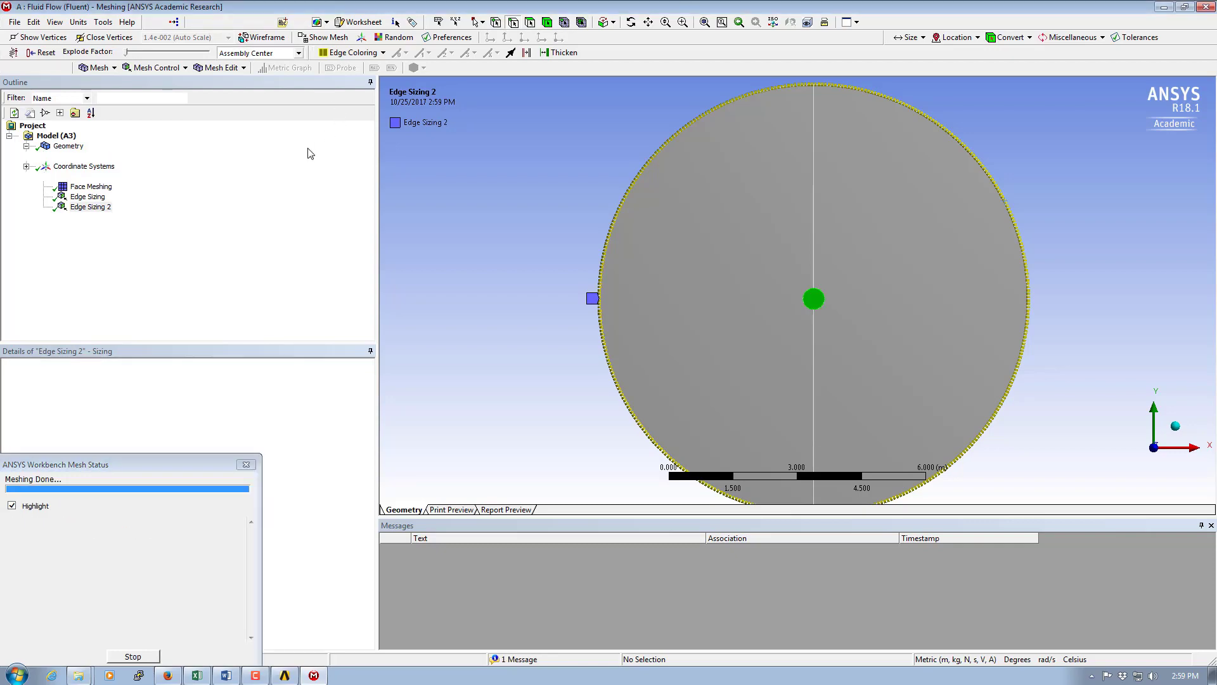
pyautogui.click(61, 177)
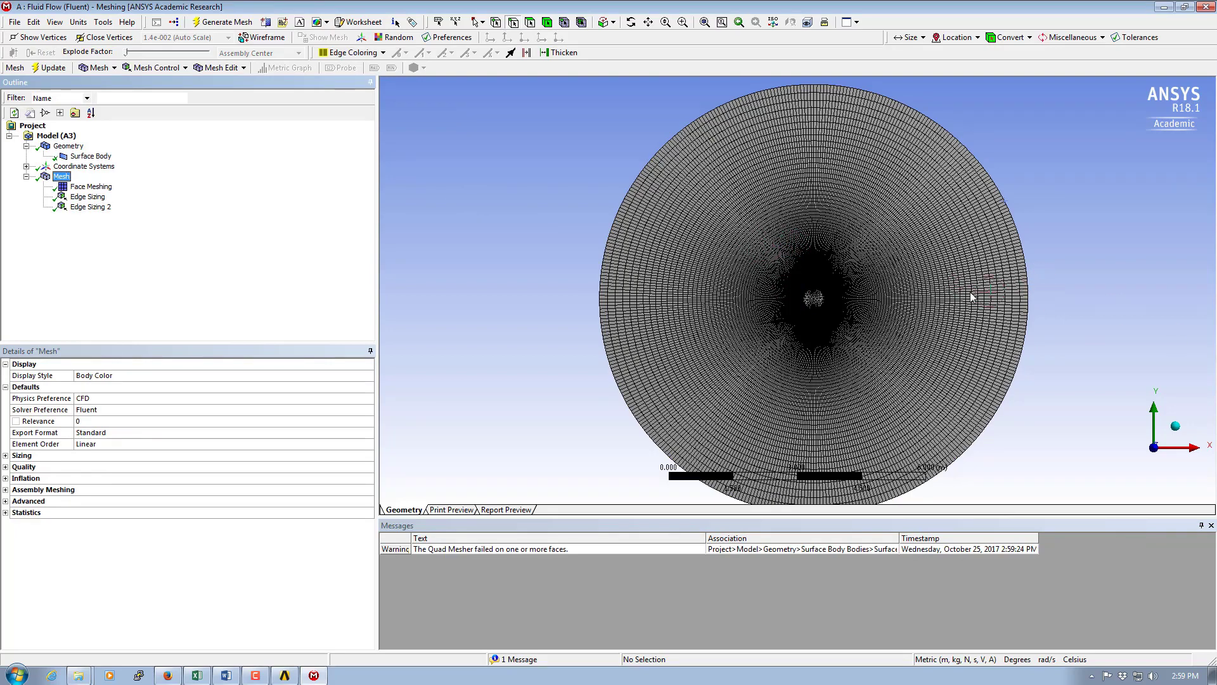
pyautogui.moveTo(718, 241); pyautogui.dragTo(883, 348, button='right')
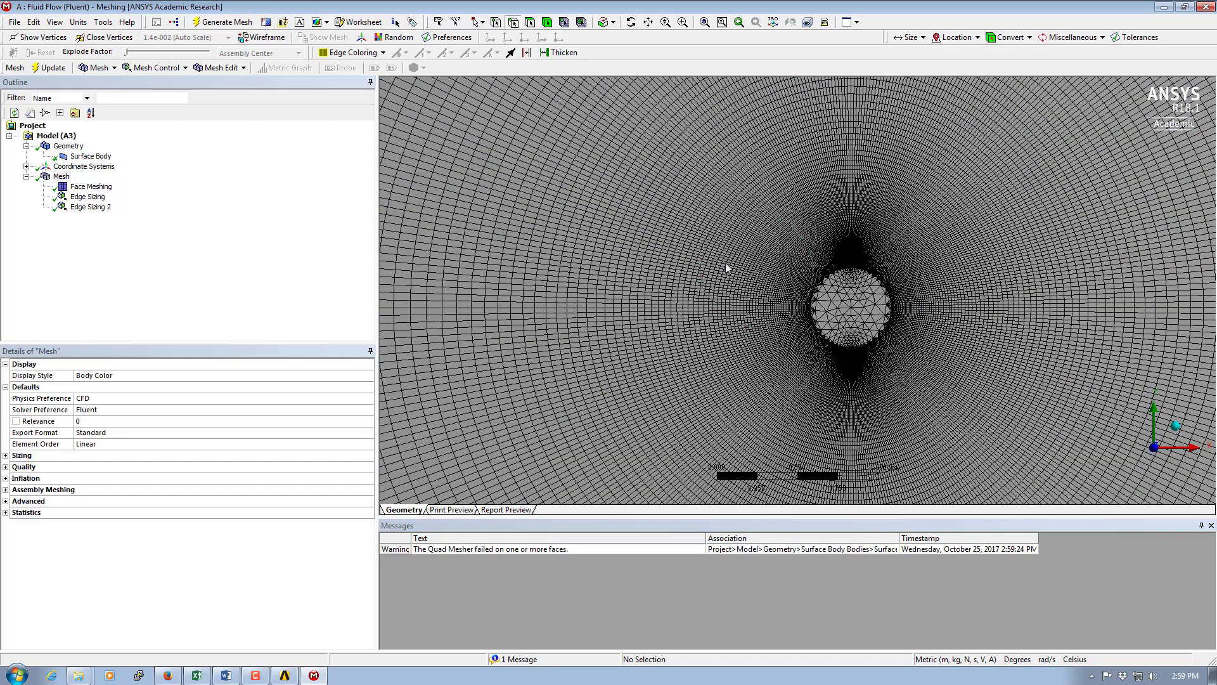
pyautogui.moveTo(729, 265); pyautogui.dragTo(853, 317, button='right')
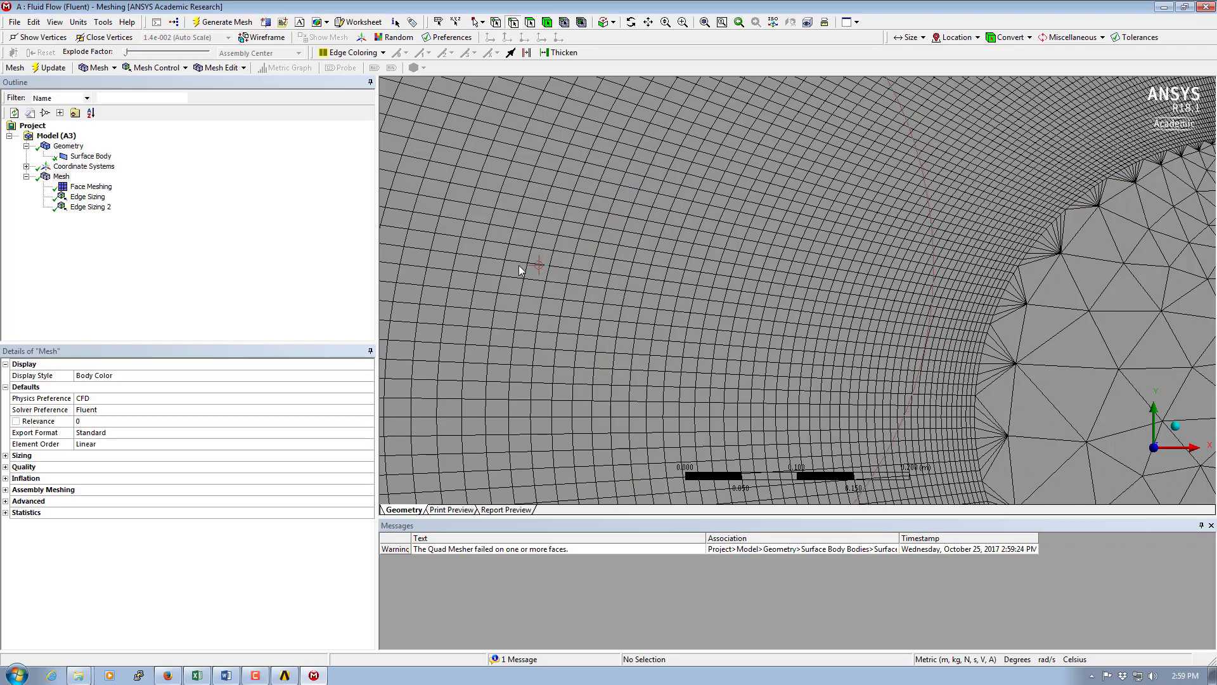
# Step: Examine the mesh transition at the inner circle's edge and the cell distribution across the whole circular domain
pyautogui.scroll(-5, 518, 266)
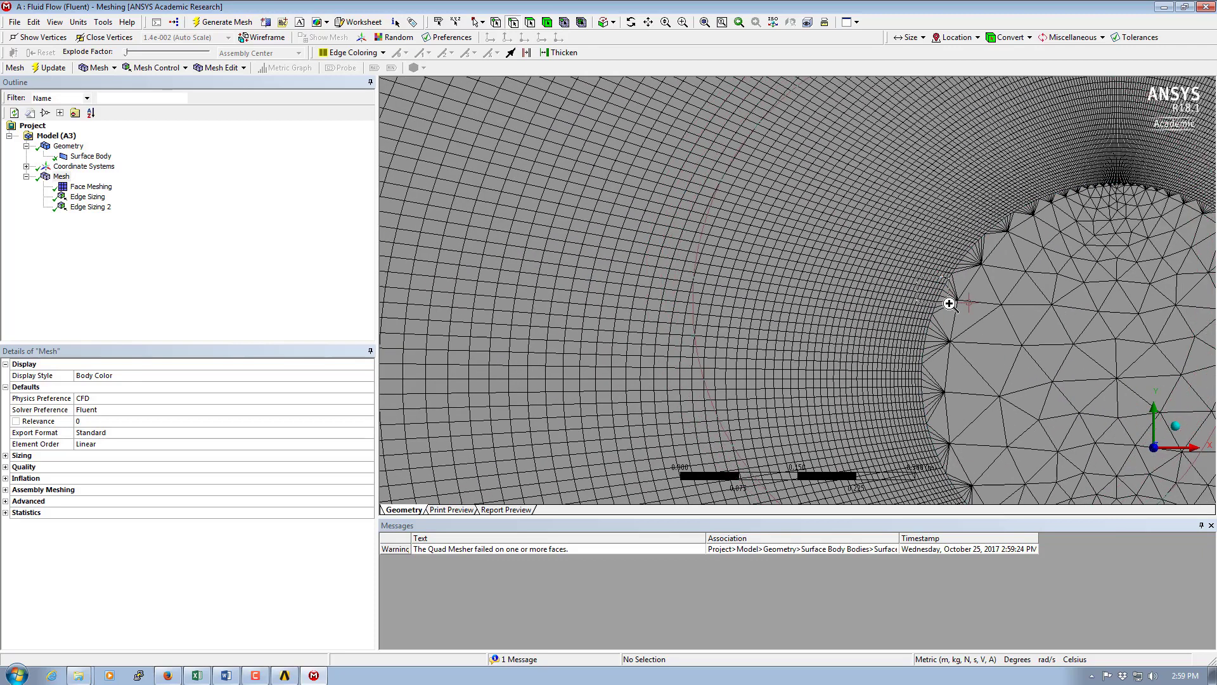
pyautogui.scroll(5, 949, 303)
pyautogui.scroll(3, 679, 303)
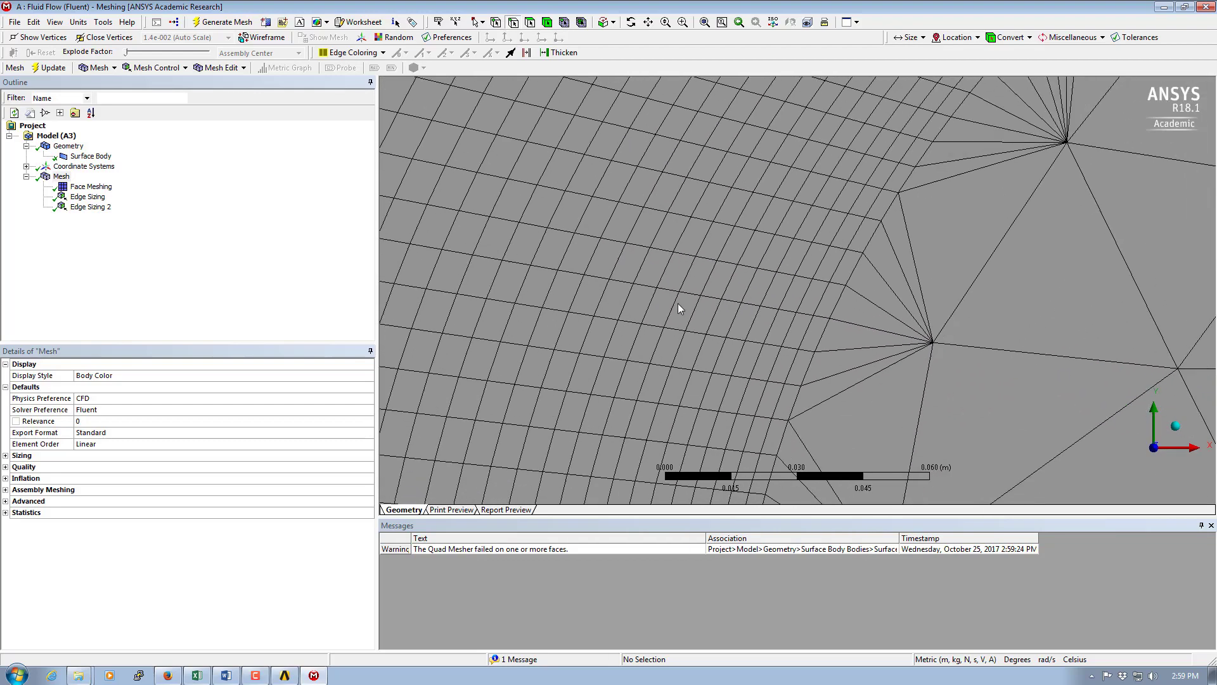
pyautogui.scroll(-6, 678, 303)
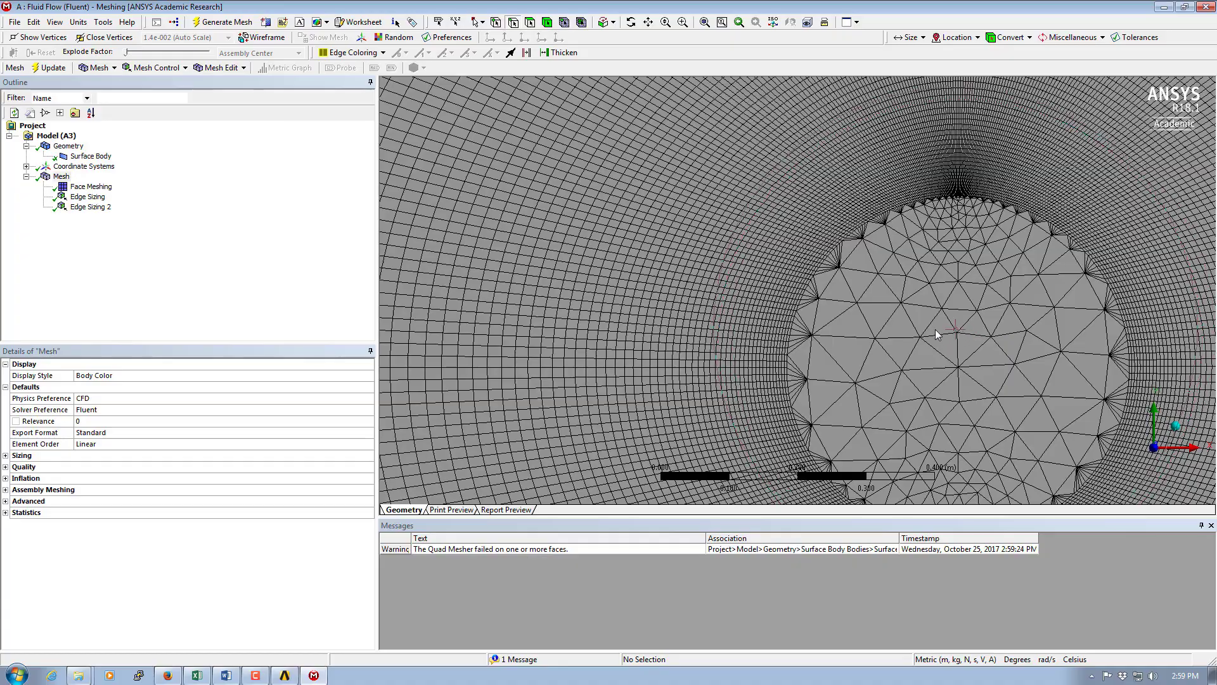
pyautogui.scroll(-1, 937, 333)
pyautogui.scroll(-3, 935, 329)
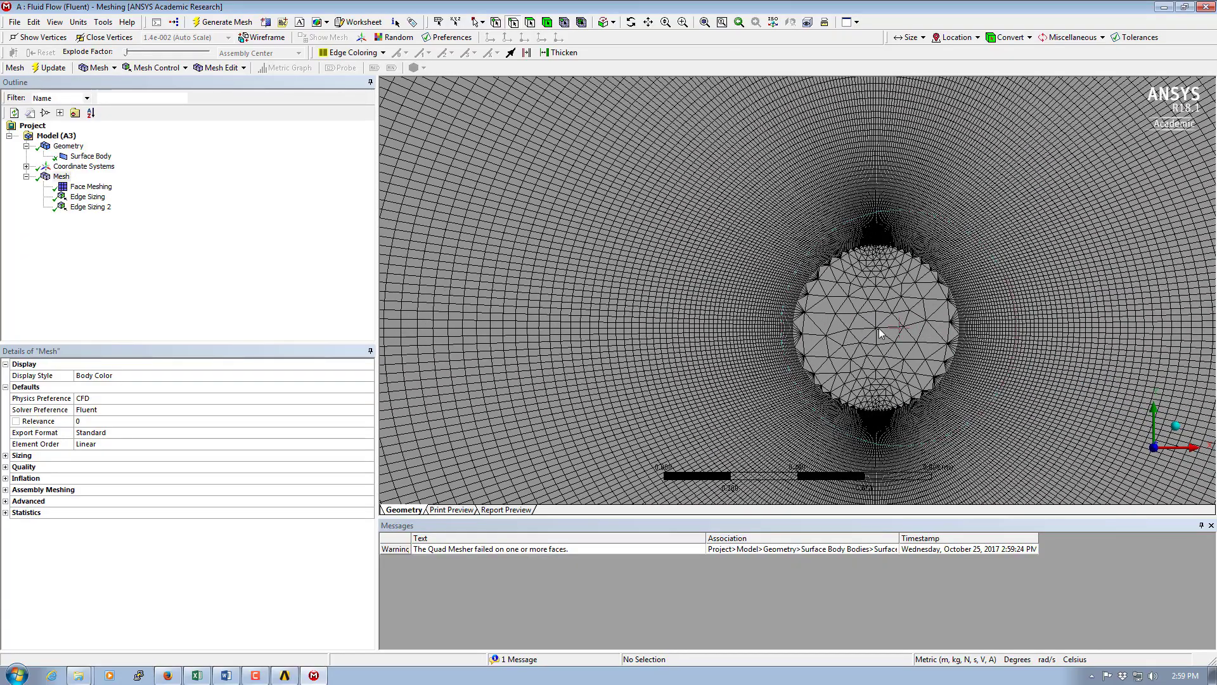
pyautogui.scroll(-5, 879, 333)
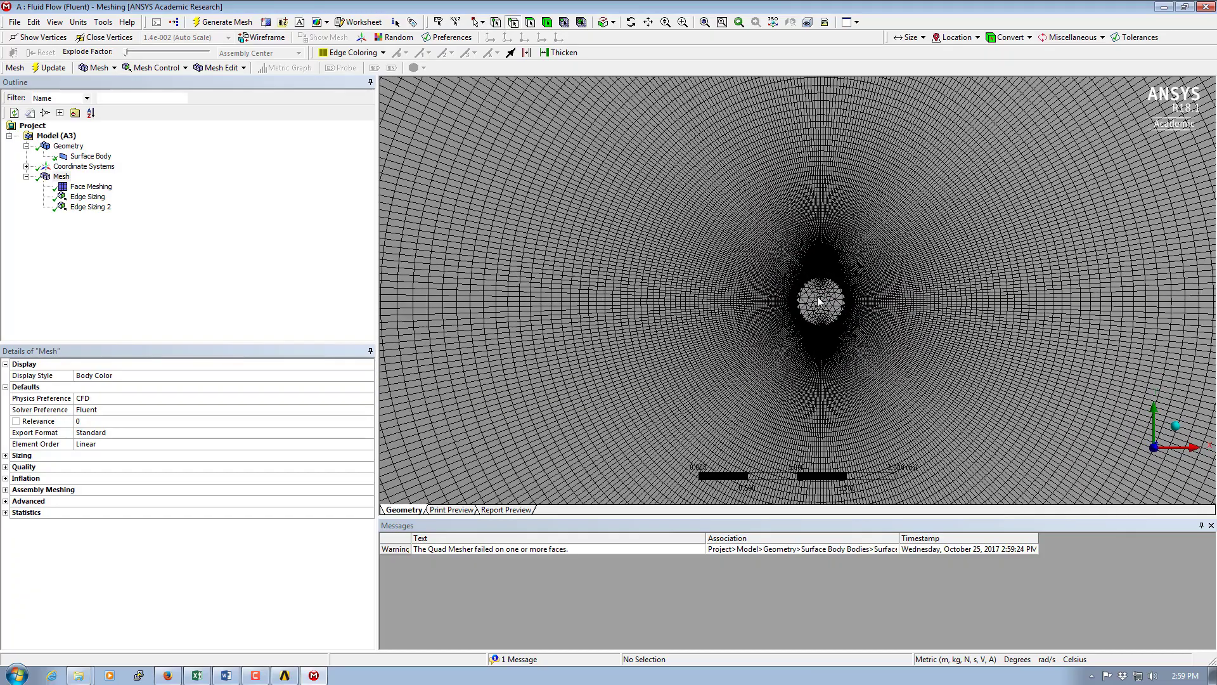
pyautogui.scroll(-6, 819, 302)
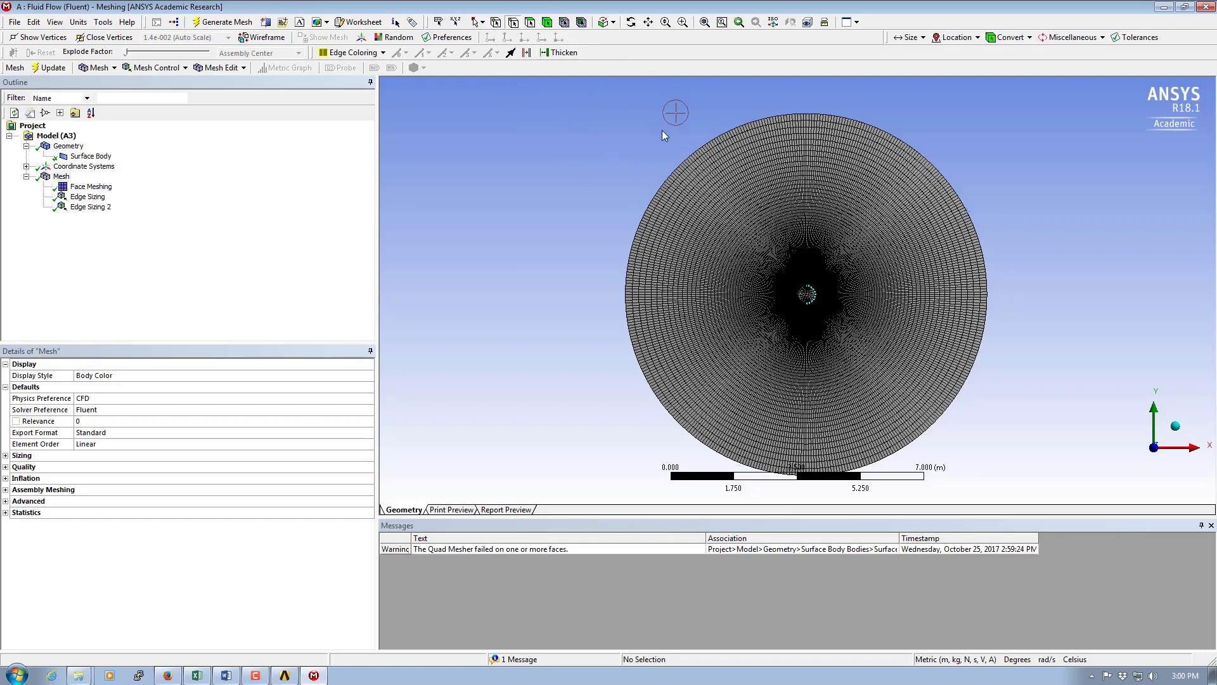
# Step: Create a named selection called Inlet from the left half of the outer circle's edge
pyautogui.click(675, 177)
pyautogui.rightClick(675, 177)
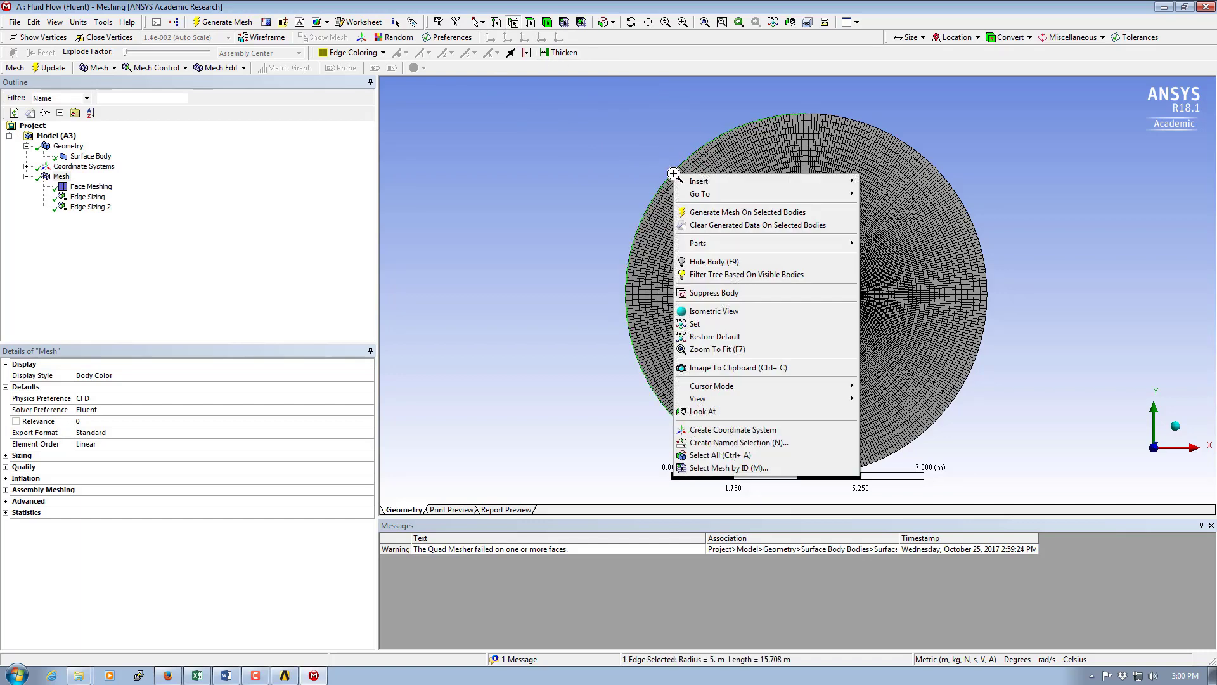
pyautogui.click(838, 443)
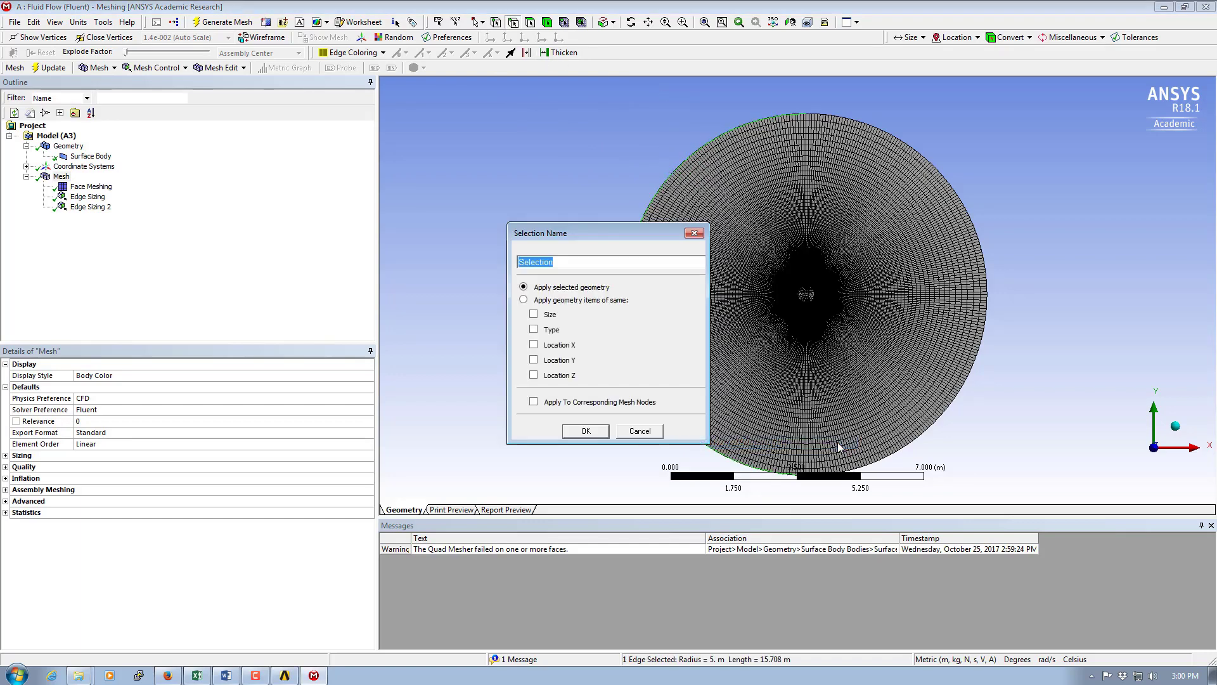
pyautogui.press('BackSpace')
pyautogui.write('Inlet')
pyautogui.click(587, 432)
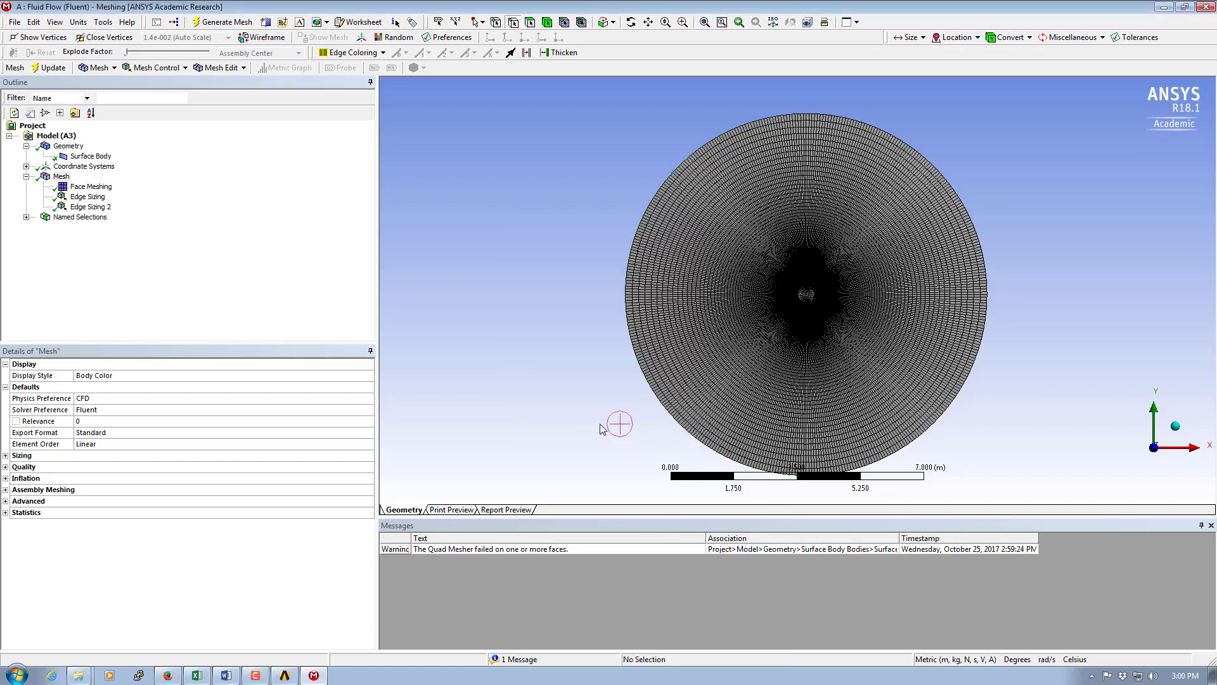
# Step: Create a named selection called Outlet from the right half of the outer circle's edge
pyautogui.click(974, 227)
pyautogui.rightClick(974, 229)
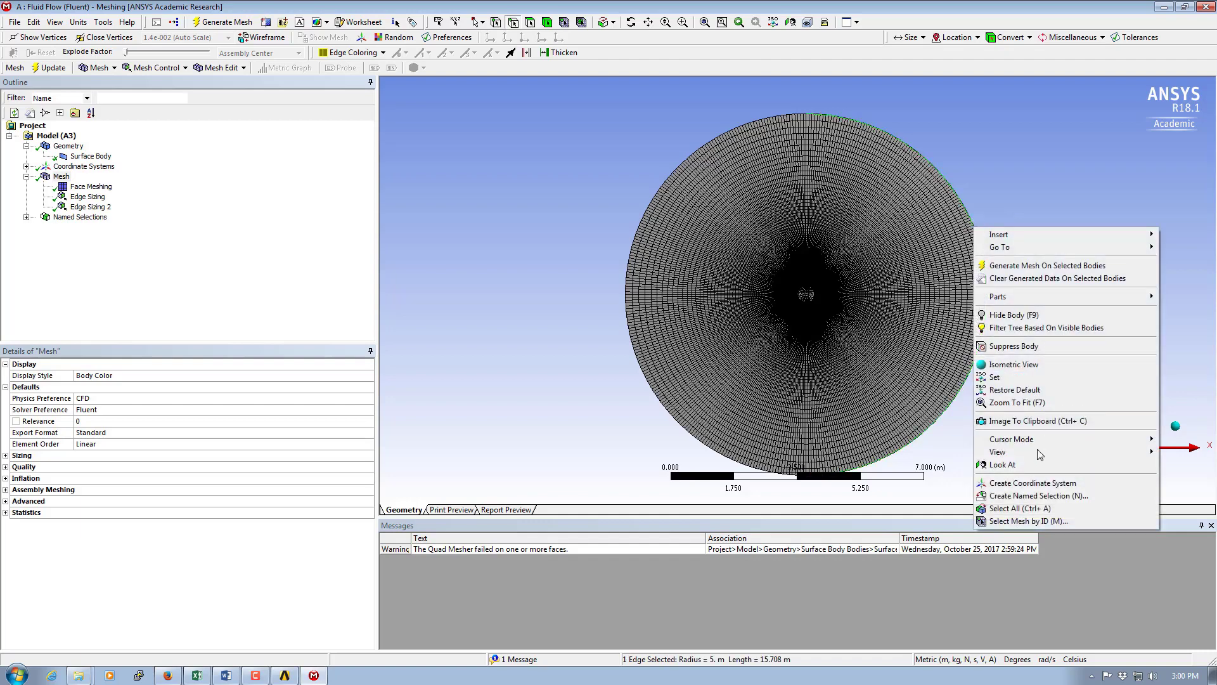
pyautogui.click(1038, 497)
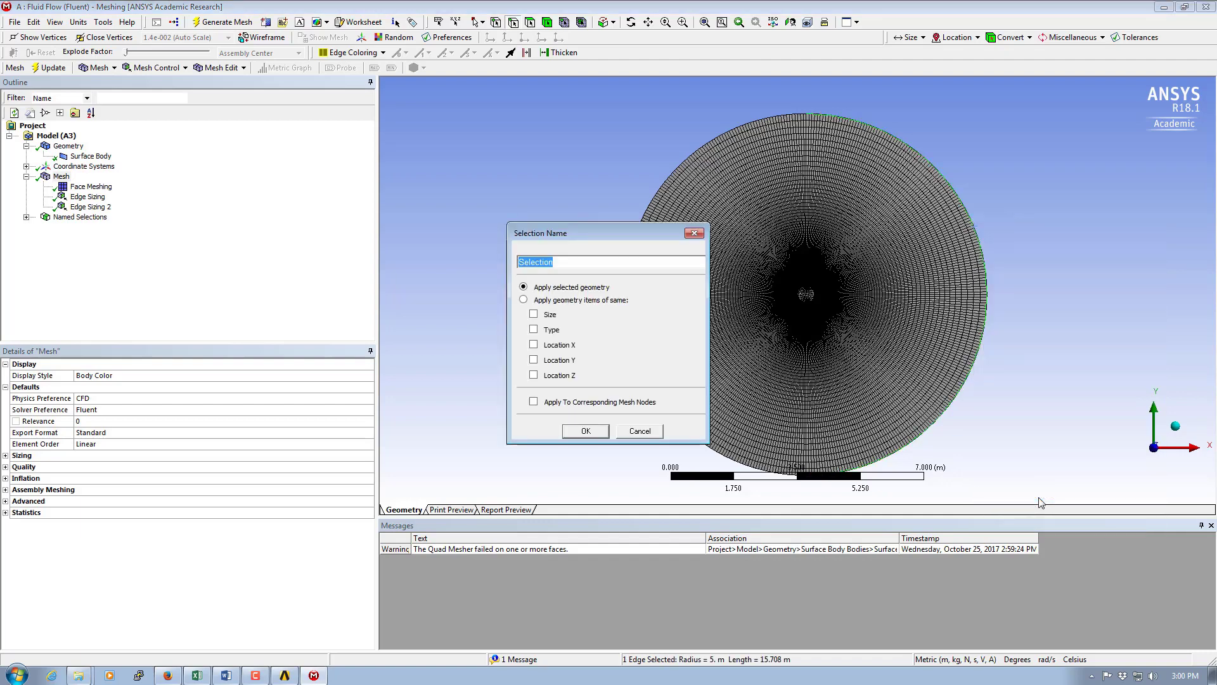
pyautogui.write('Outlet')
pyautogui.click(586, 431)
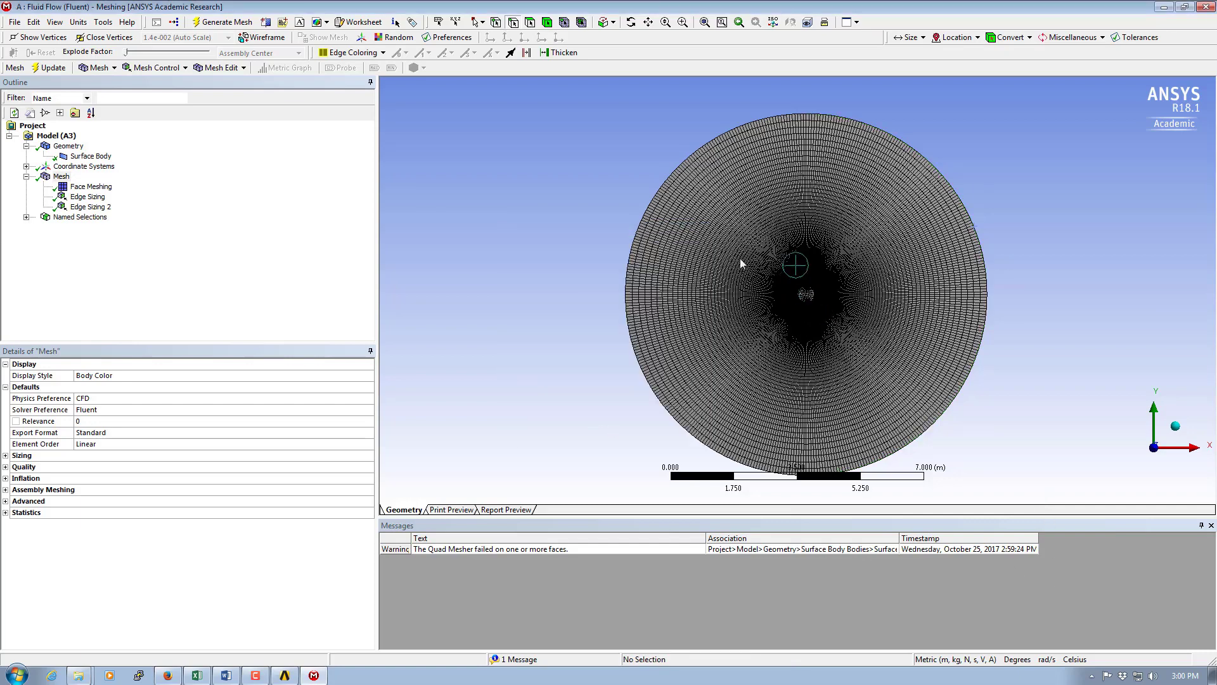
# Step: Create a named selection called Fluid-area from the two half-ring faces around the inner circle
pyautogui.click(530, 22)
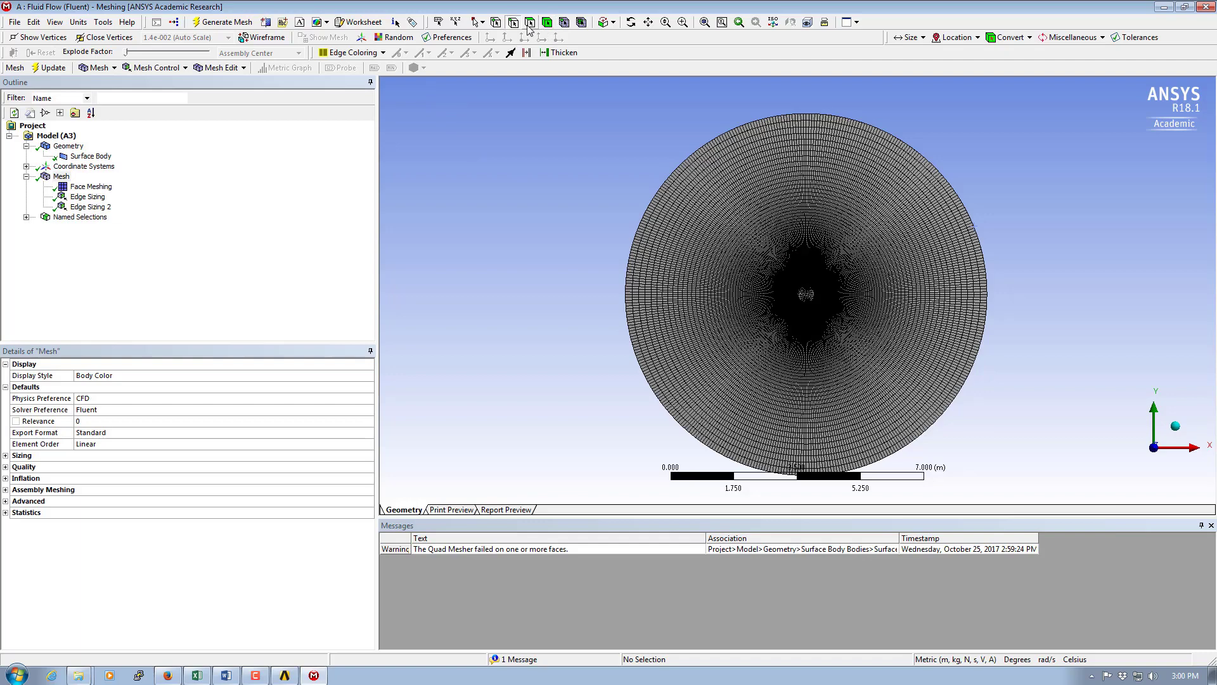
pyautogui.click(708, 228)
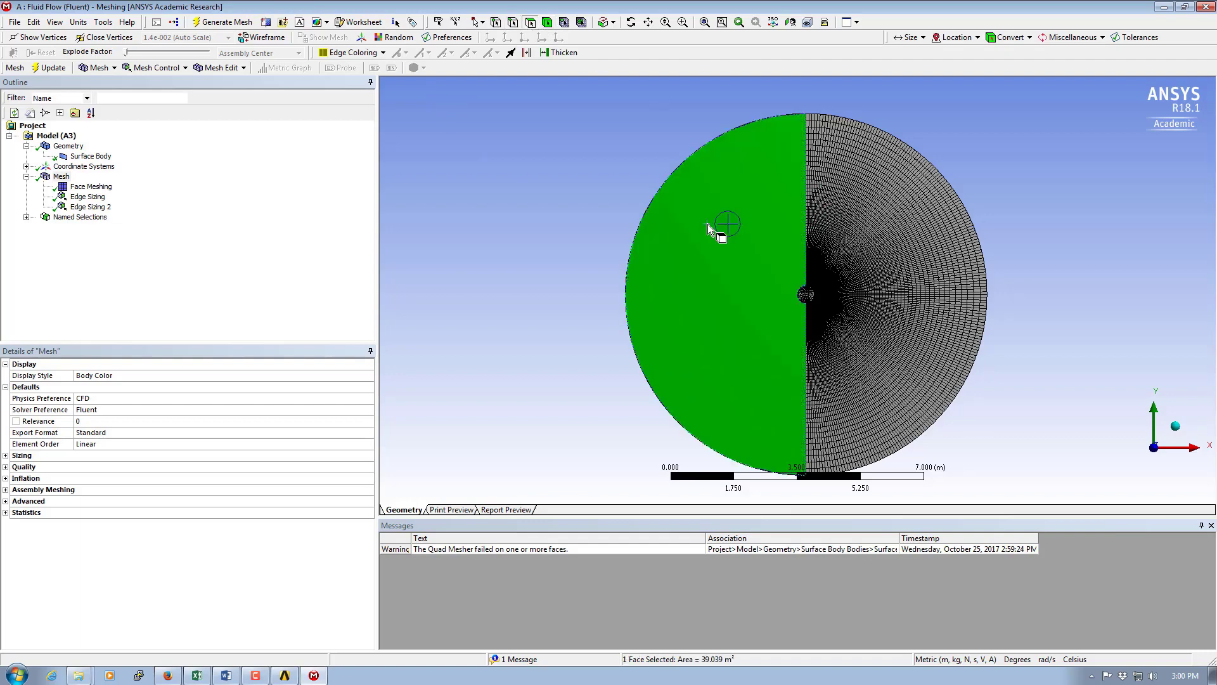
pyautogui.keyDown('ctrl'); pyautogui.click(890, 225); pyautogui.keyUp('ctrl')
pyautogui.rightClick(890, 223)
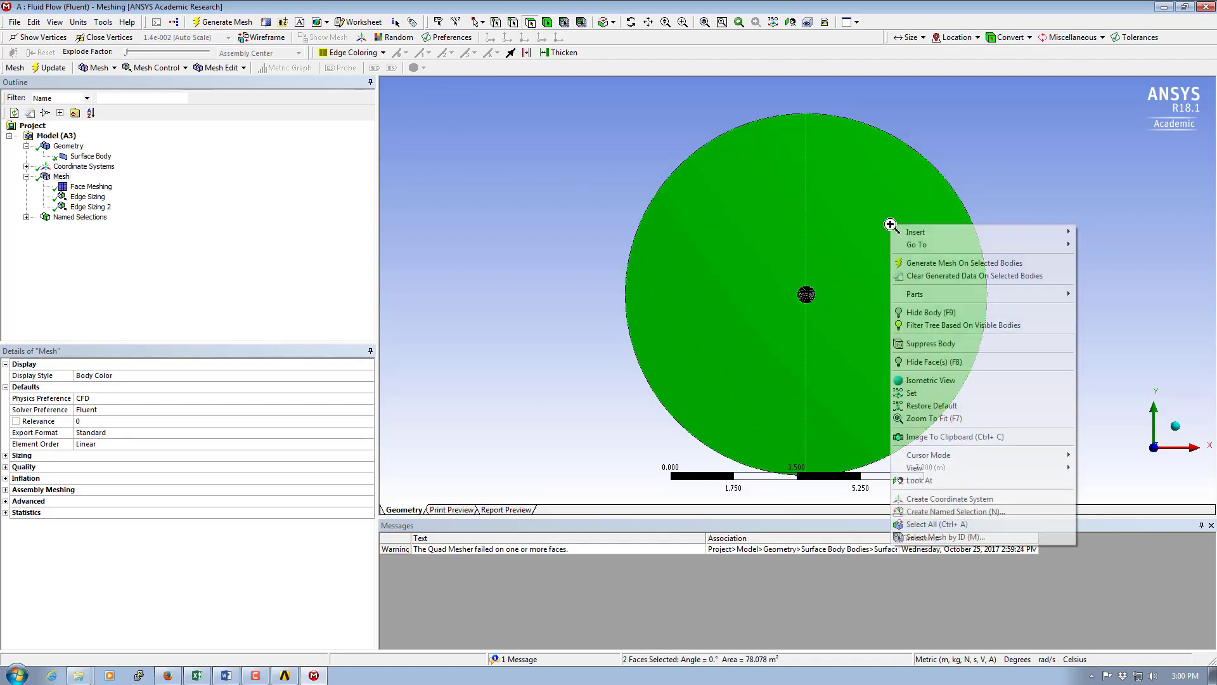
pyautogui.click(939, 512)
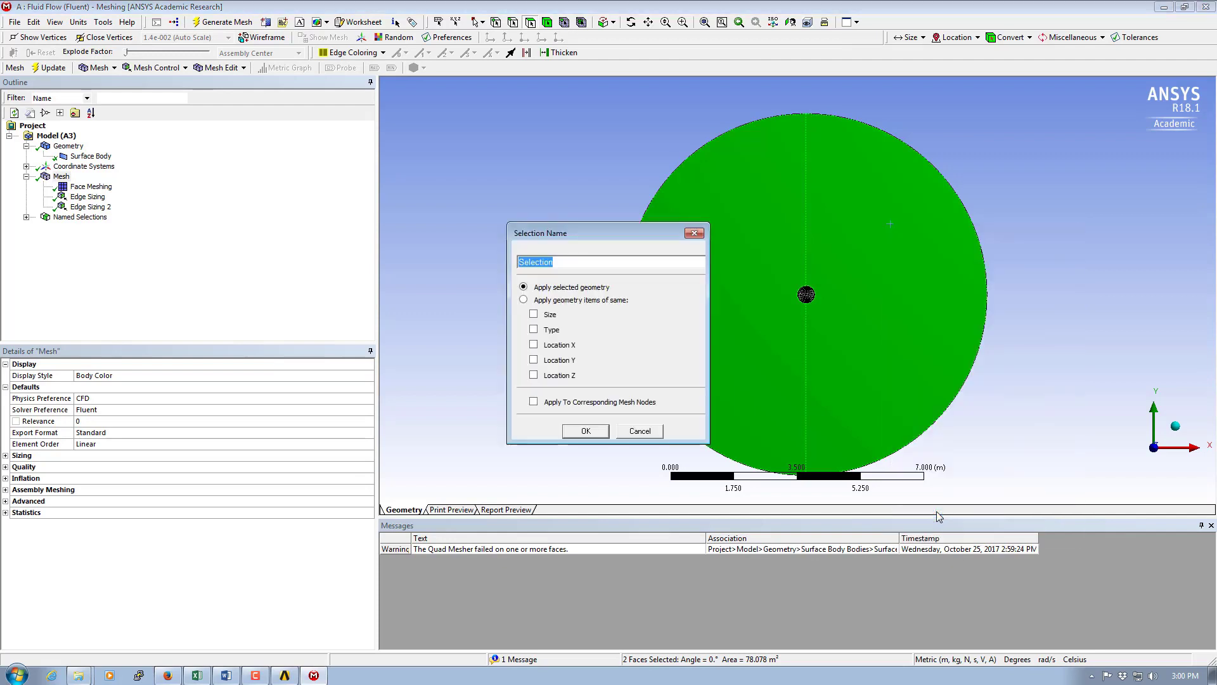
pyautogui.write('Fluid-area')
pyautogui.click(586, 430)
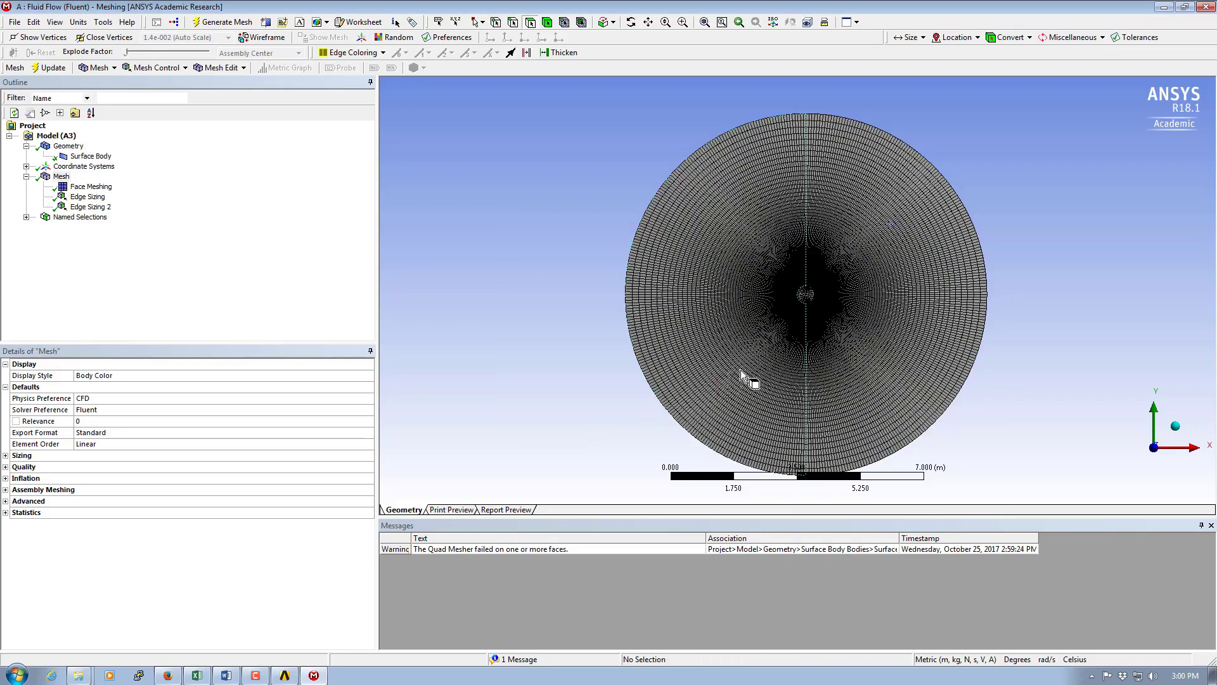
# Step: Create a named selection called Solid-area from the inner circle's face
pyautogui.click(807, 297)
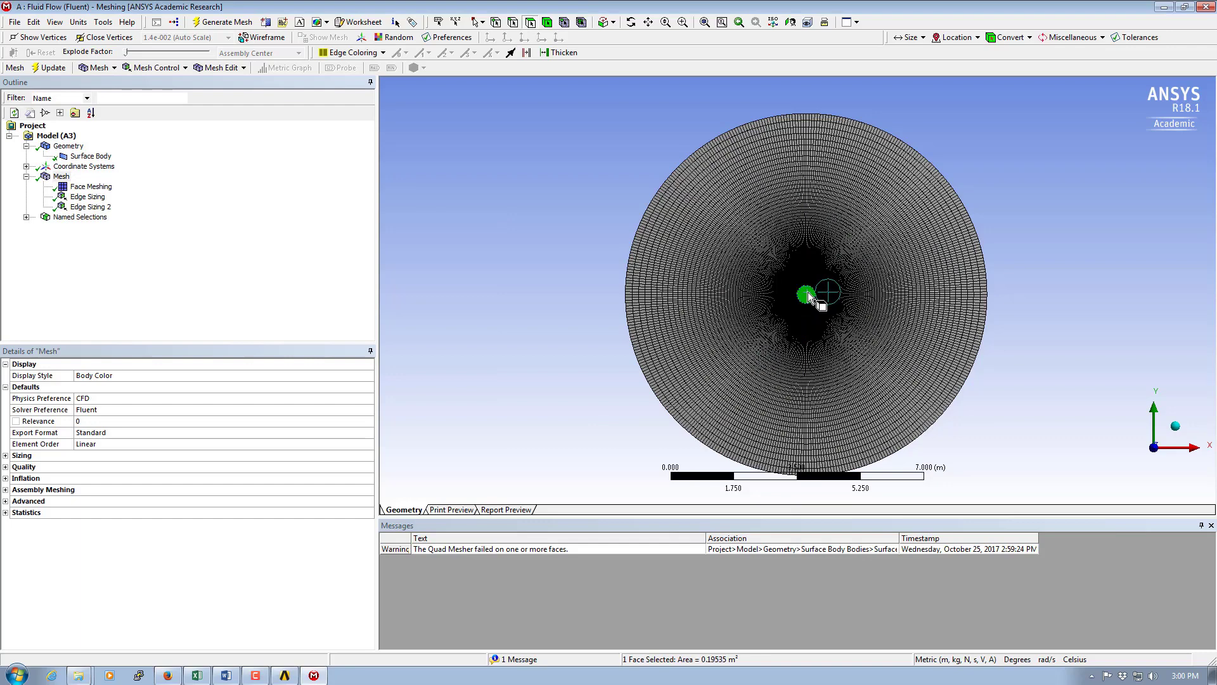
pyautogui.rightClick(809, 297)
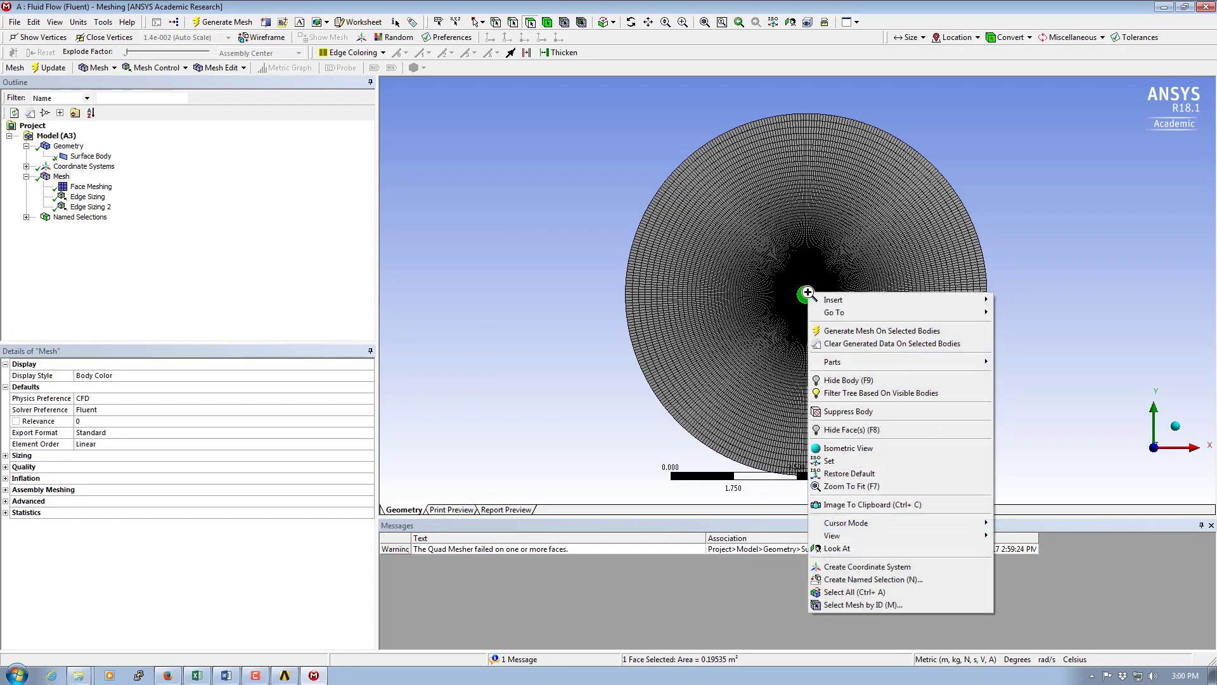
pyautogui.click(851, 580)
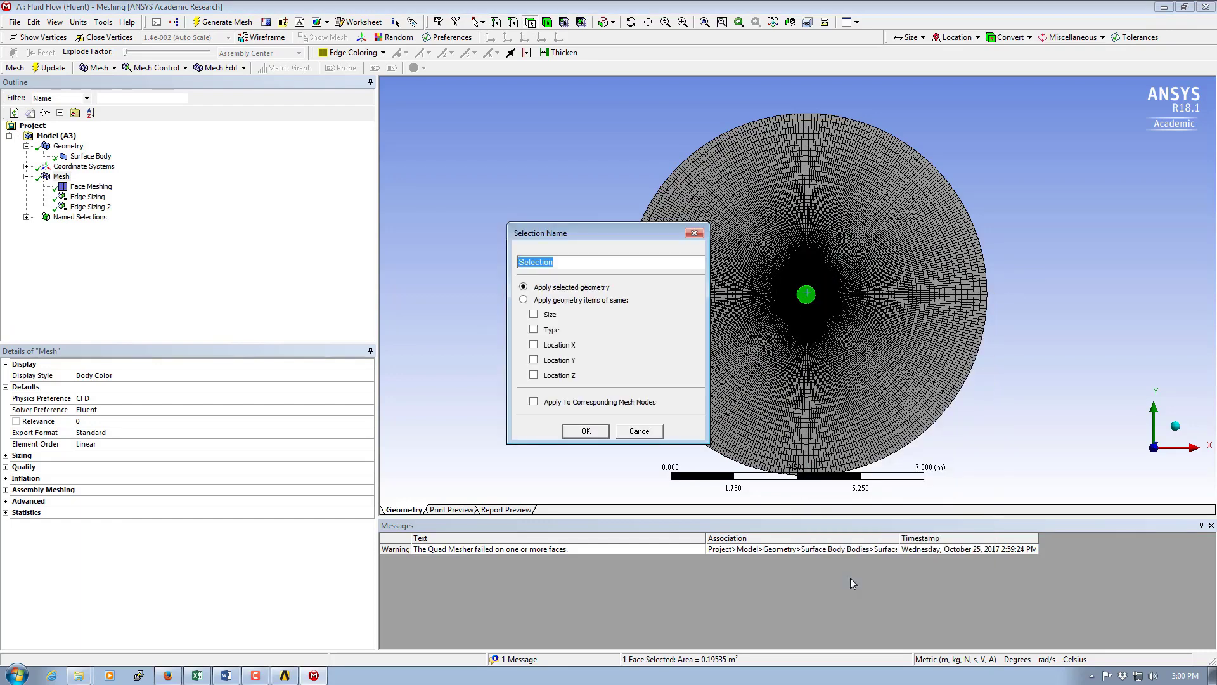
pyautogui.write('Solid-area')
pyautogui.click(591, 432)
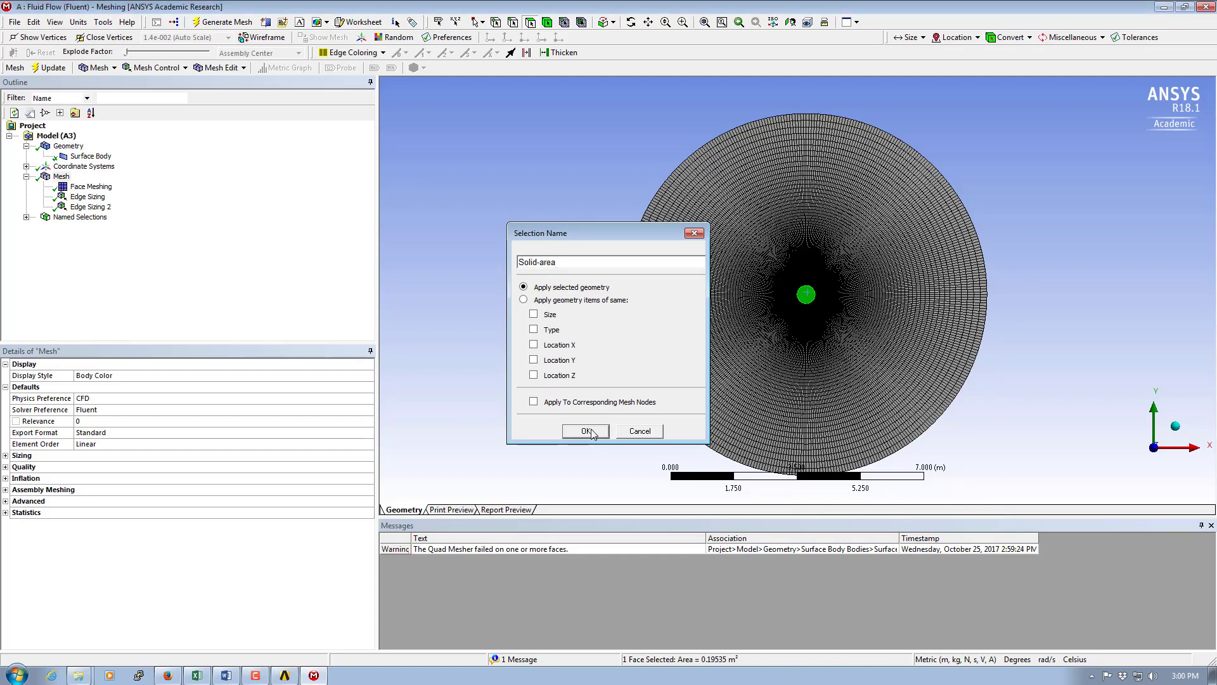
# Step: Update the mesh for Fluent and close the meshing application to return to the Workbench project
pyautogui.click(50, 68)
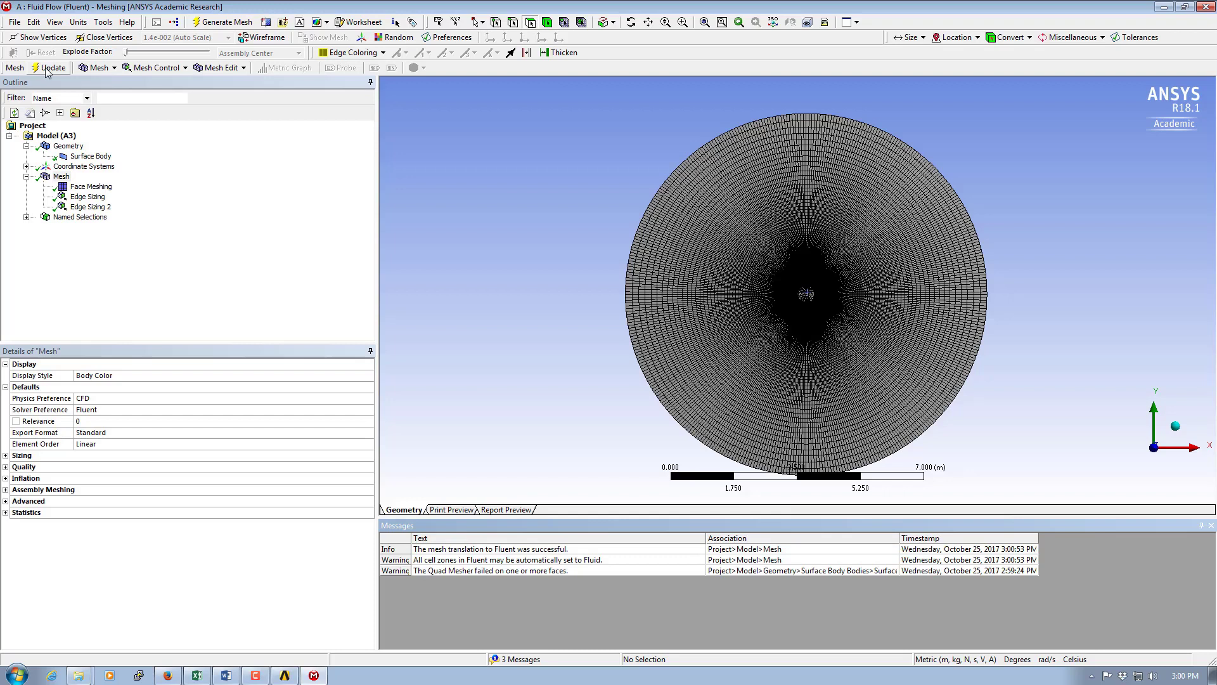
pyautogui.click(616, 497)
pyautogui.click(1207, 7)
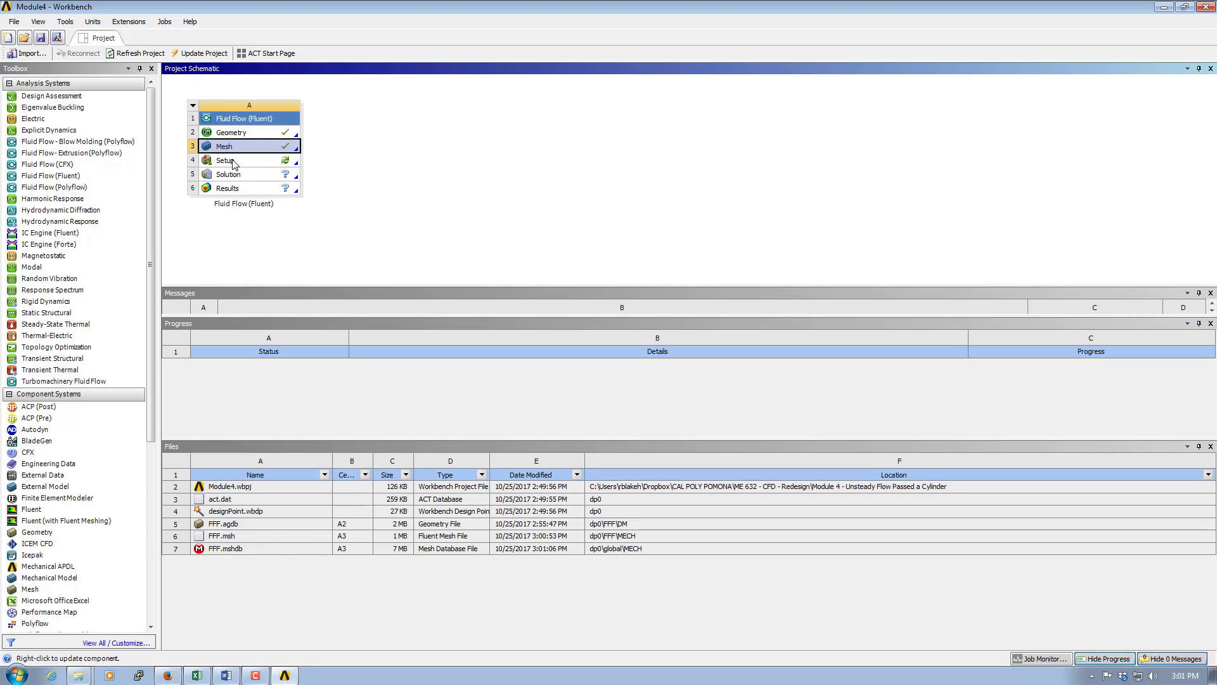
# Step: Launch the Fluent setup with double precision and parallel processing on 8 local processes
pyautogui.doubleClick(233, 161)
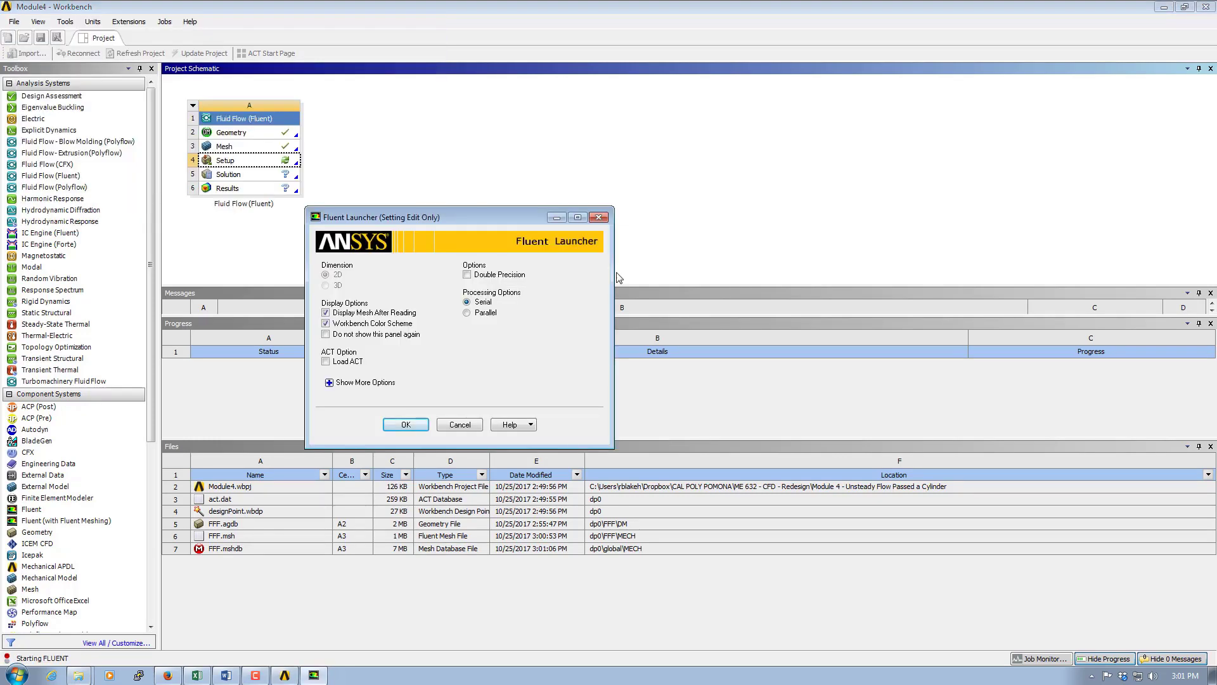
pyautogui.click(467, 275)
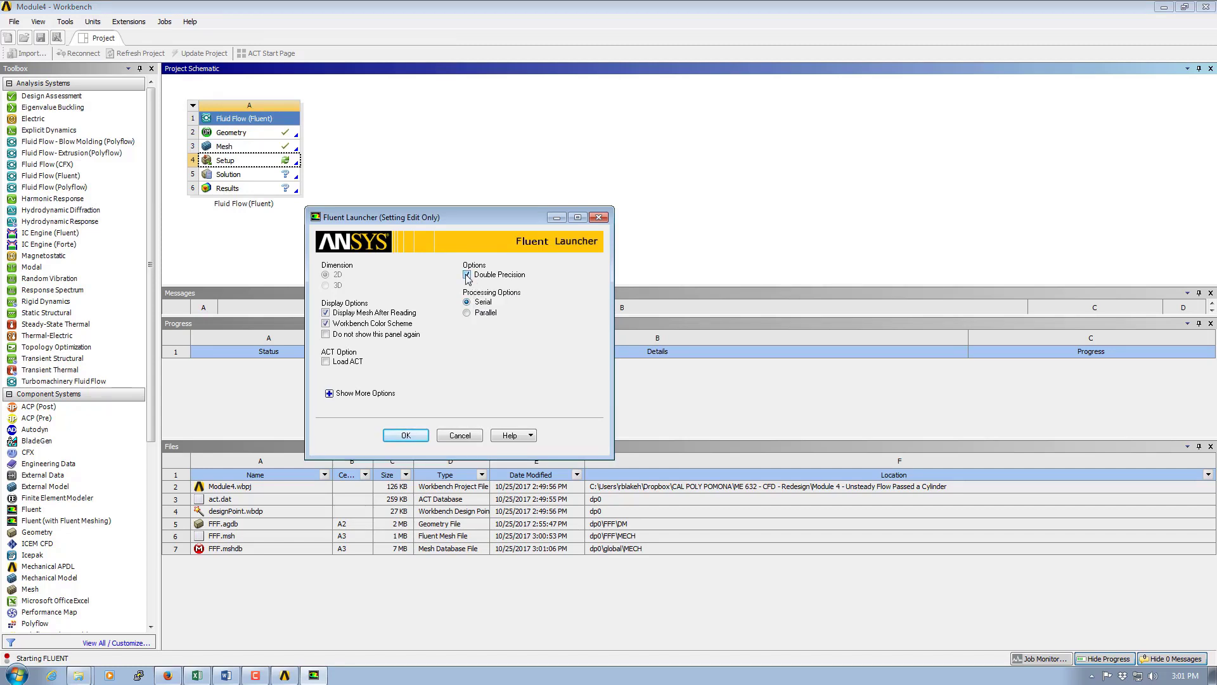
pyautogui.click(467, 313)
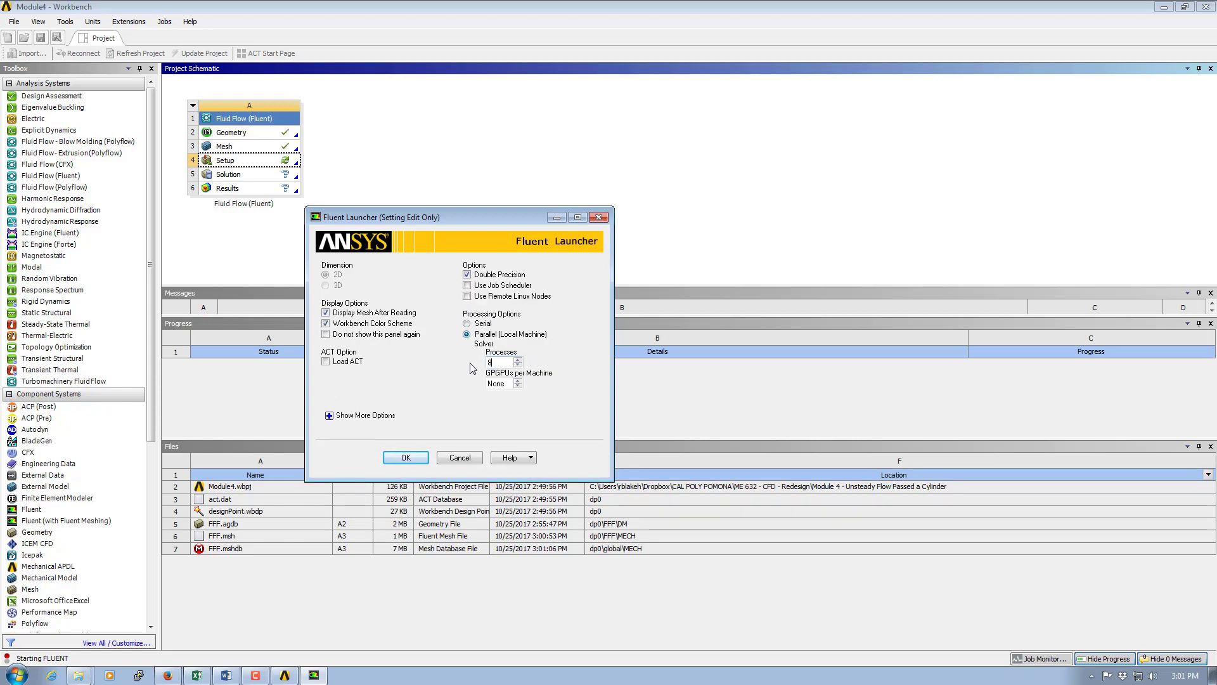
pyautogui.click(406, 458)
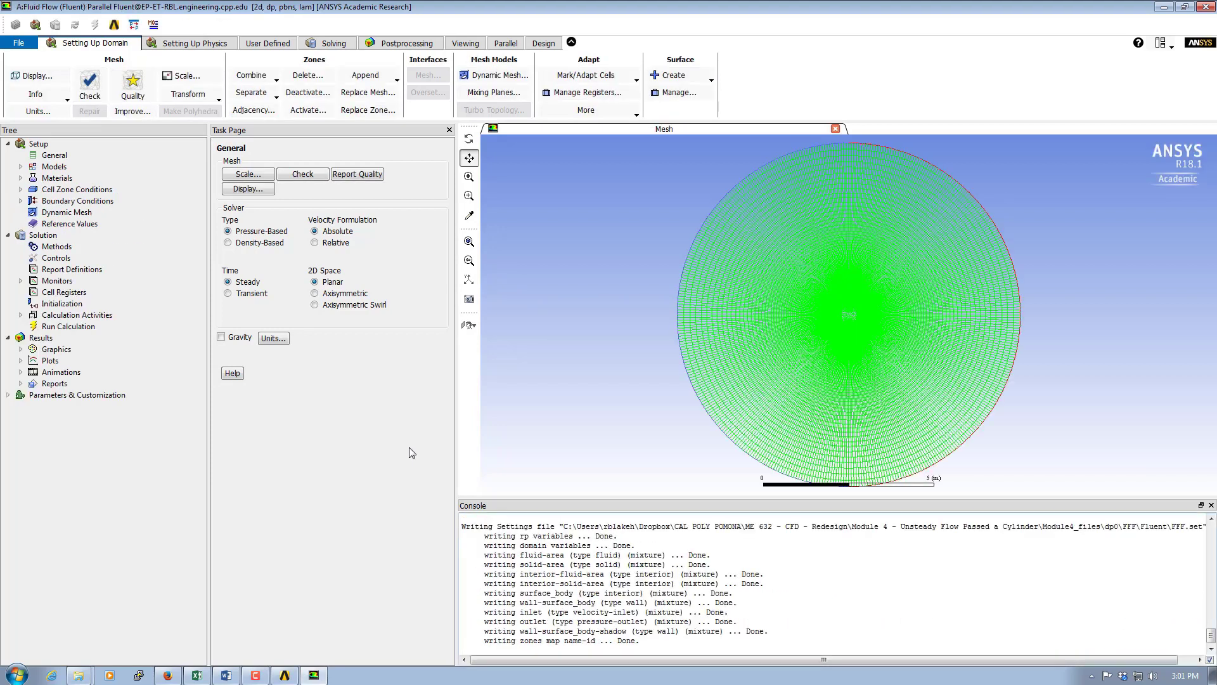
# Step: Run a mesh check and review the domain extents, volume and face area statistics in the console
pyautogui.click(302, 175)
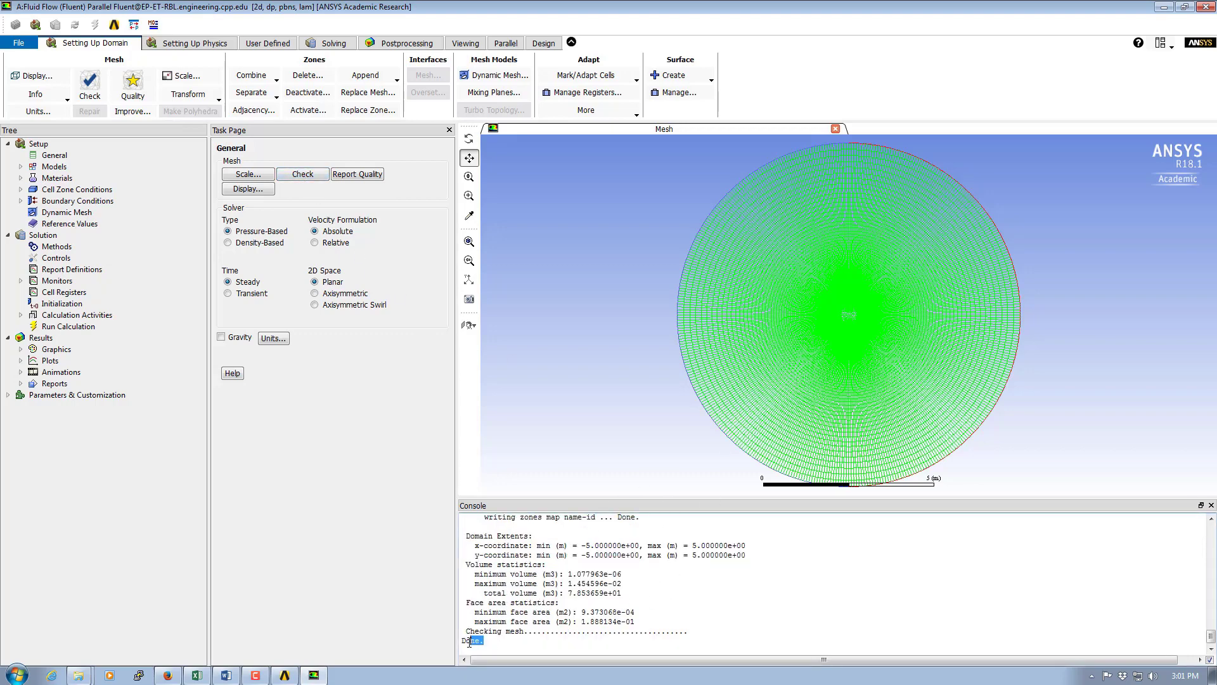
pyautogui.scroll(2, 585, 565)
pyautogui.scroll(2, 628, 579)
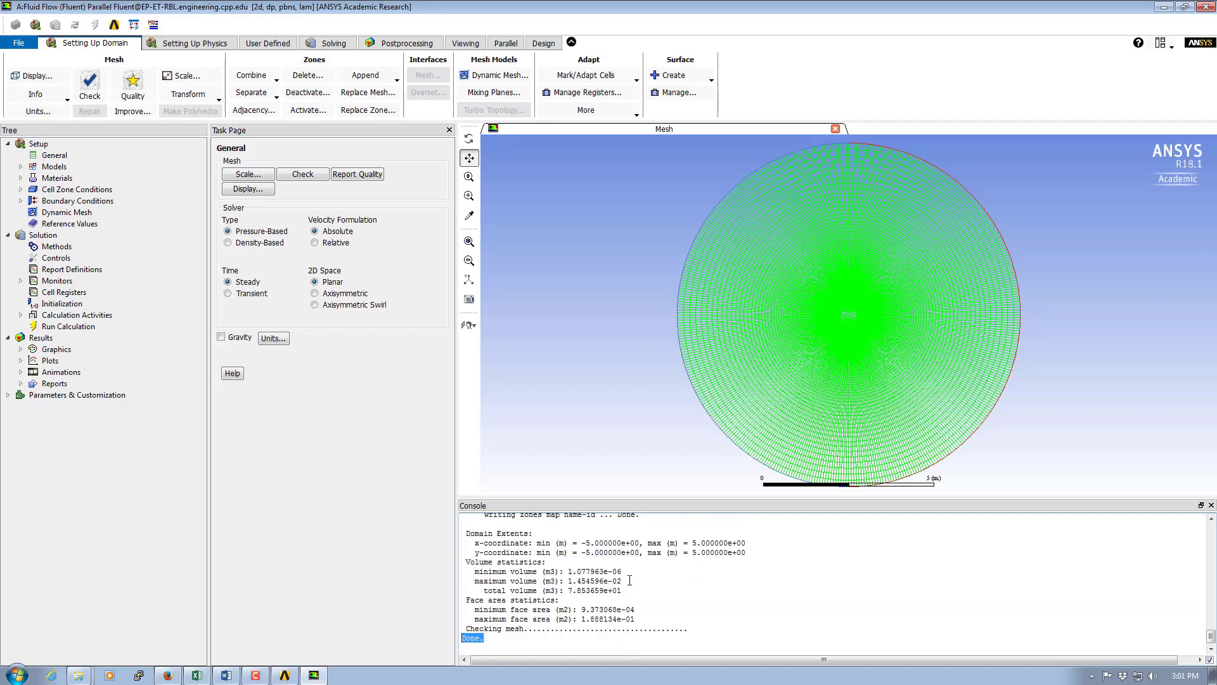
pyautogui.scroll(-5, 629, 581)
# Step: Consult the table of flow cases in the Word learning module, return to Fluent and display the available physical models
pyautogui.click(227, 675)
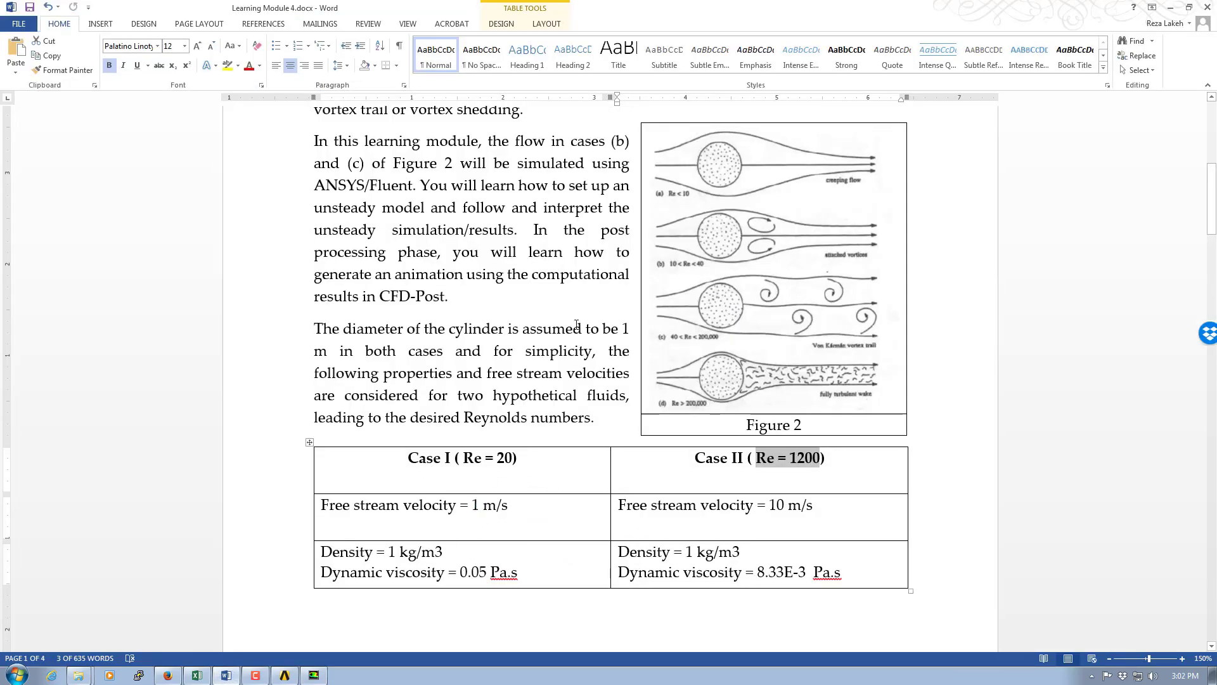
pyautogui.click(1170, 9)
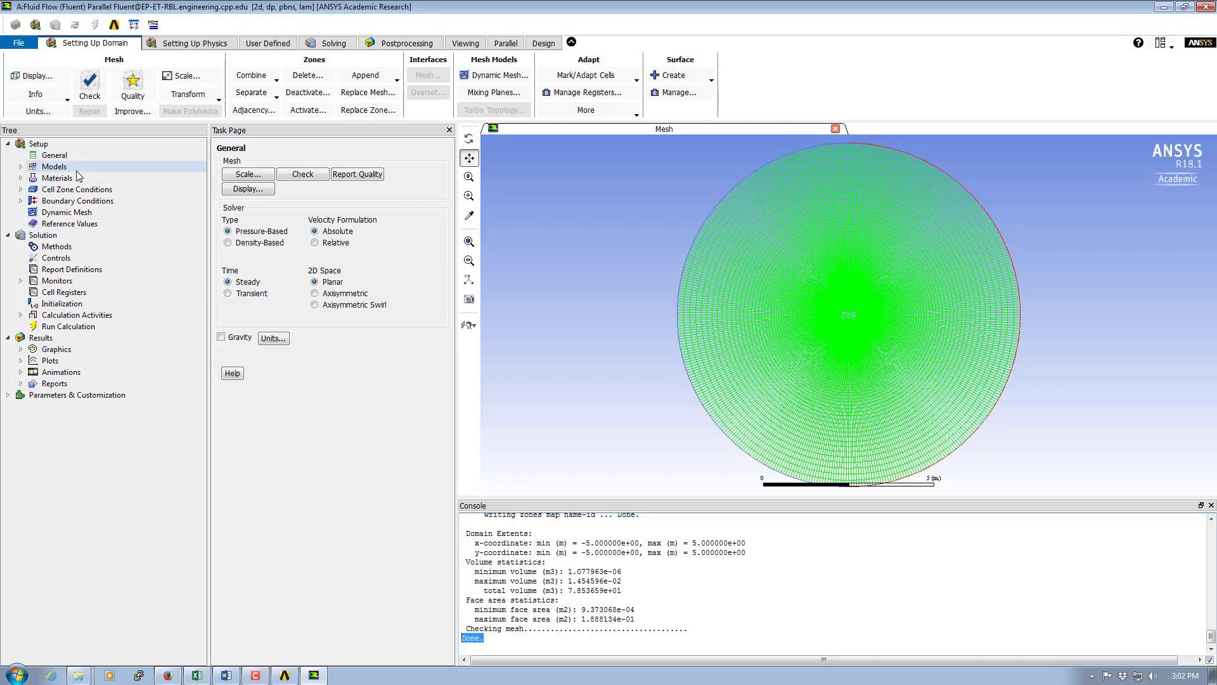
pyautogui.doubleClick(54, 167)
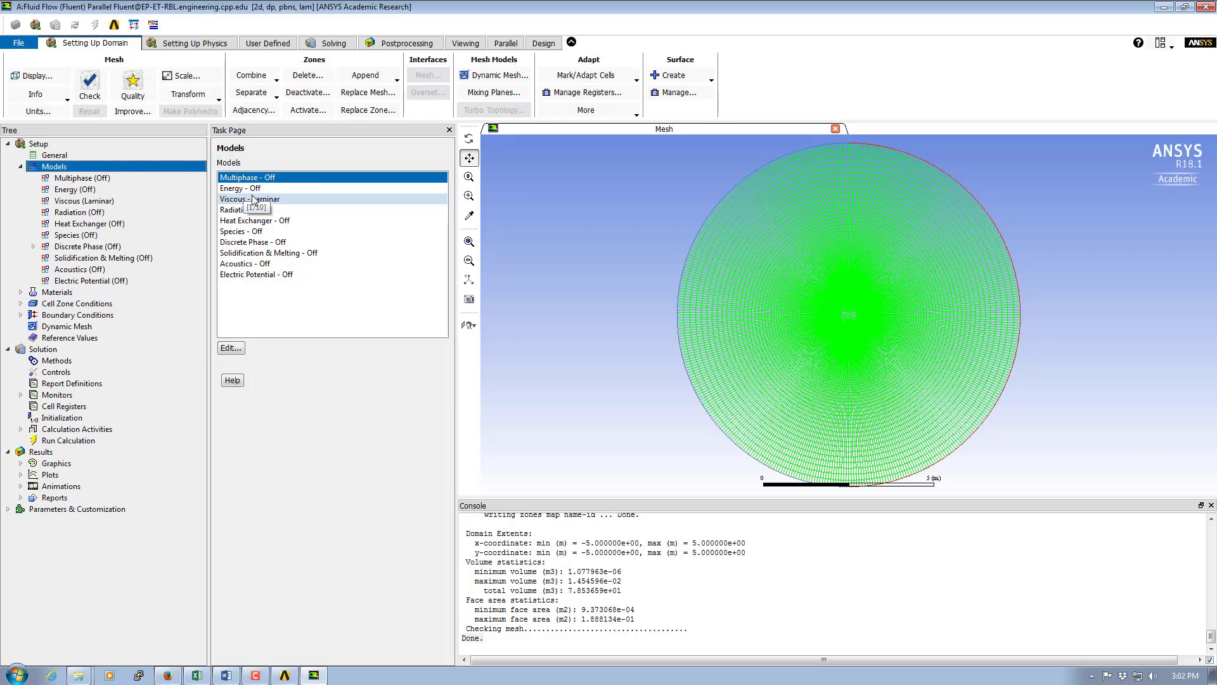
# Step: Starting from air, define a fluid material named fluid1 with the learning module's Case I density of 1 kg/m3
pyautogui.click(61, 293)
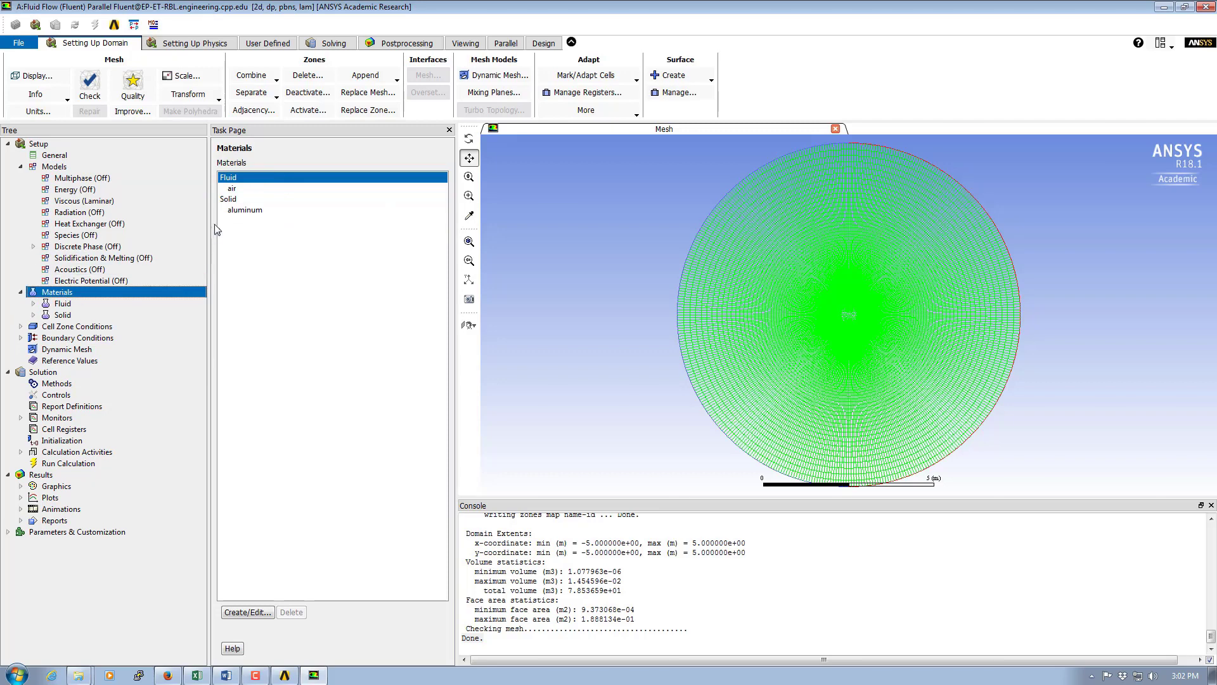
pyautogui.doubleClick(240, 189)
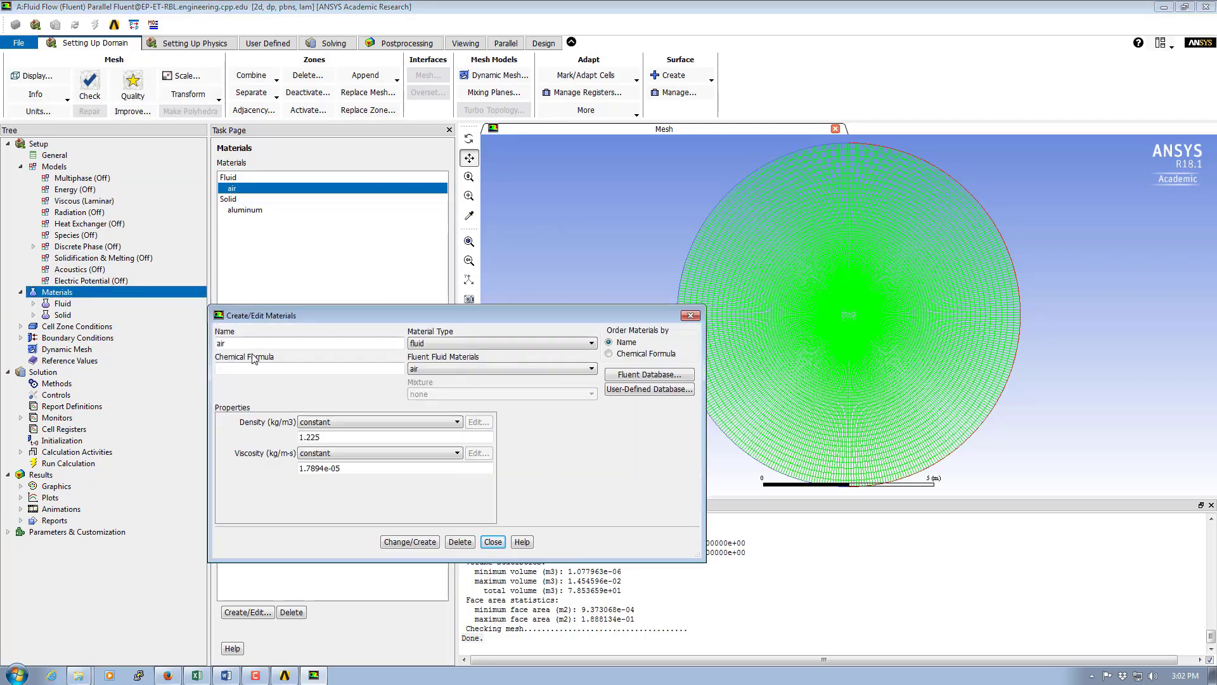
pyautogui.doubleClick(221, 343)
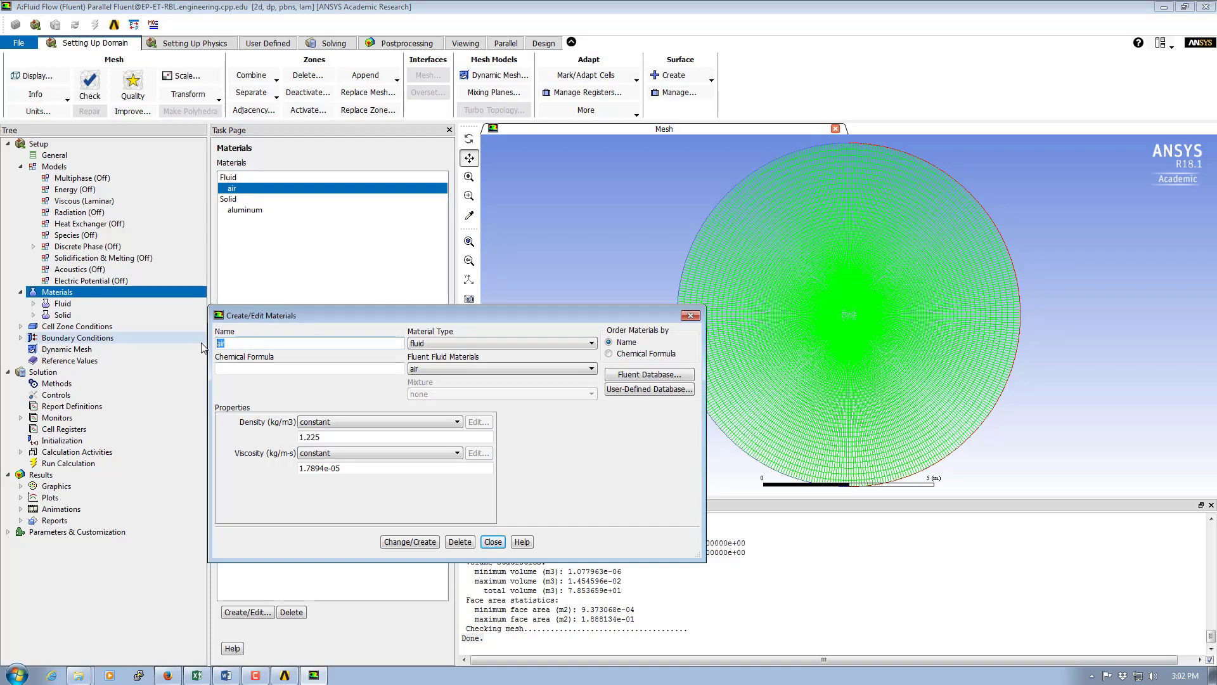
pyautogui.write('fluid1')
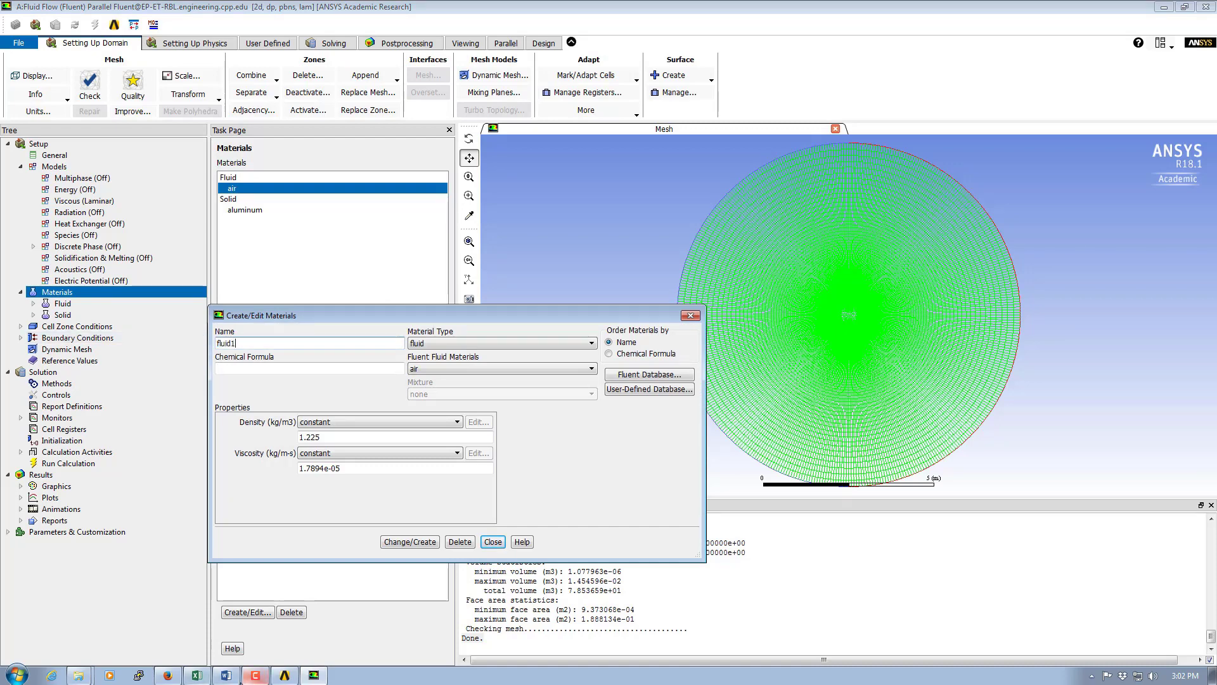
pyautogui.click(226, 675)
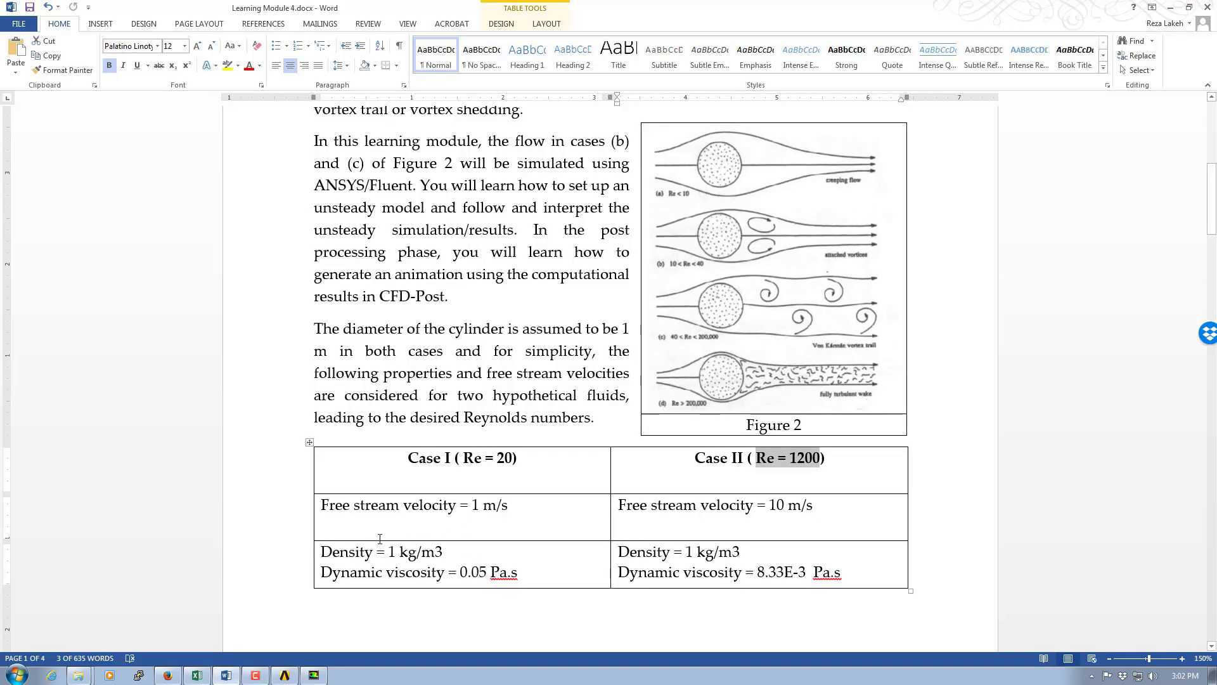
pyautogui.hotkey('alt', 'Tab')
pyautogui.press('Tab')
pyautogui.press('Tab')
pyautogui.press('Tab')
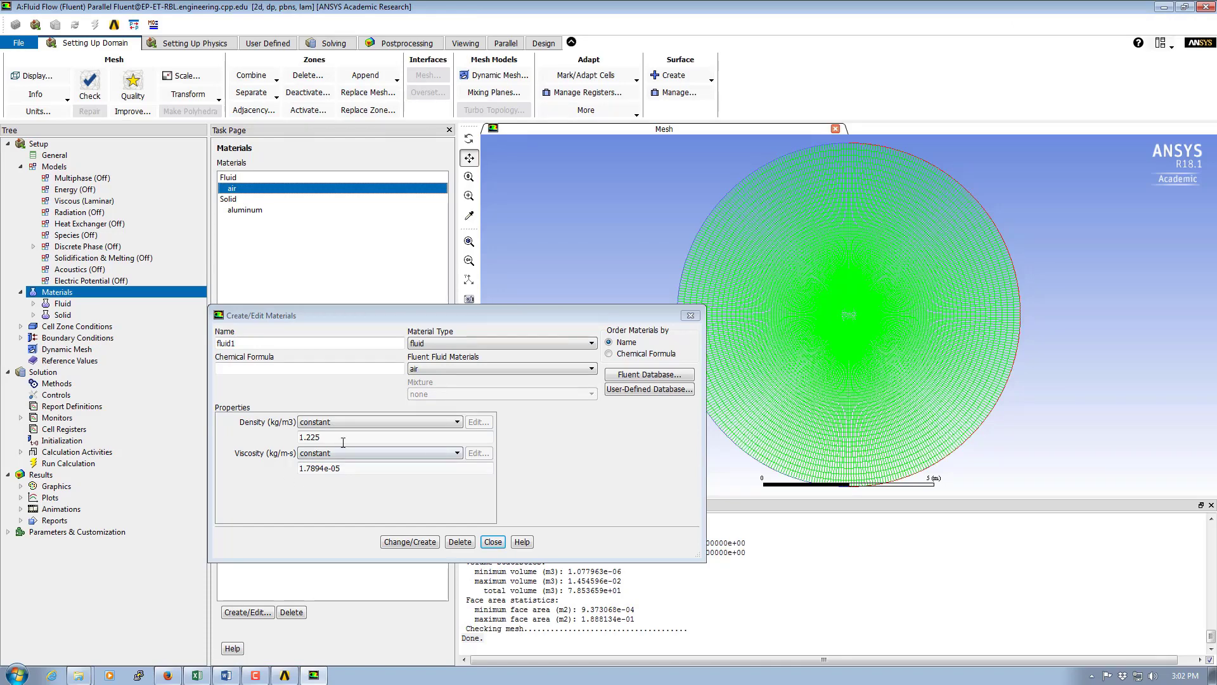
pyautogui.write('1')
# Step: Set the viscosity of fluid1 to the Case I value of 0.05 kg/m-s and create the material without overwriting air
pyautogui.hotkey('alt', 'Tab')
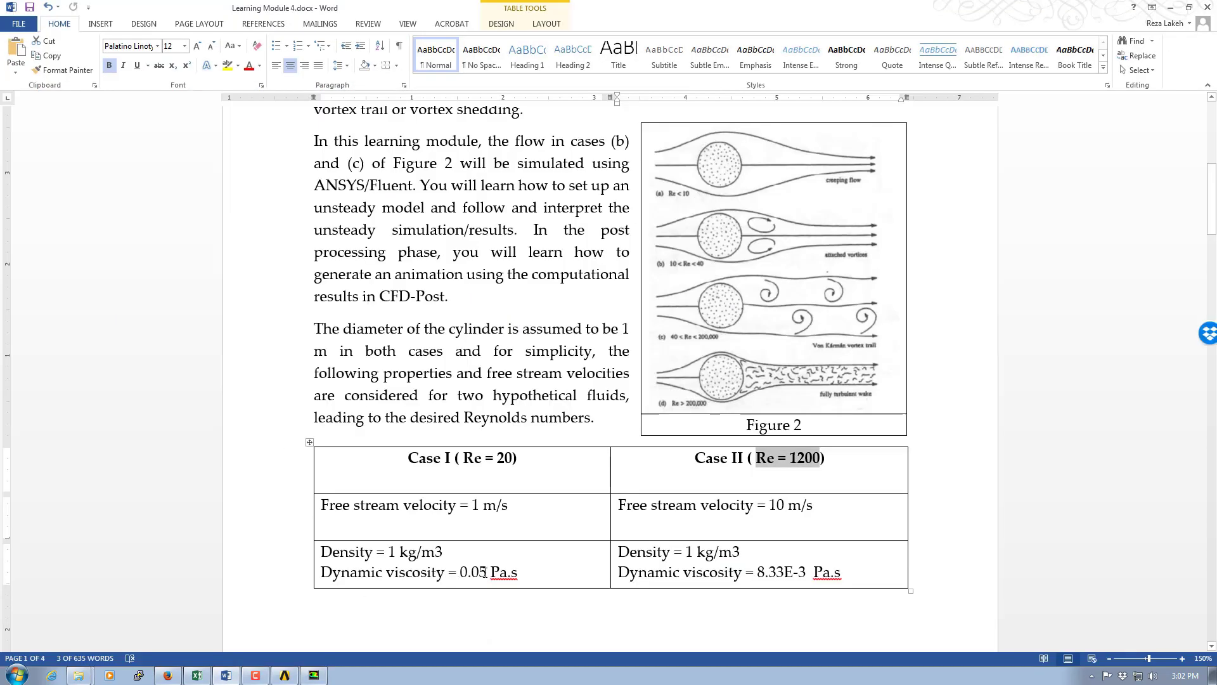
pyautogui.hotkey('alt', 'Tab')
pyautogui.press('Tab')
pyautogui.press('Tab')
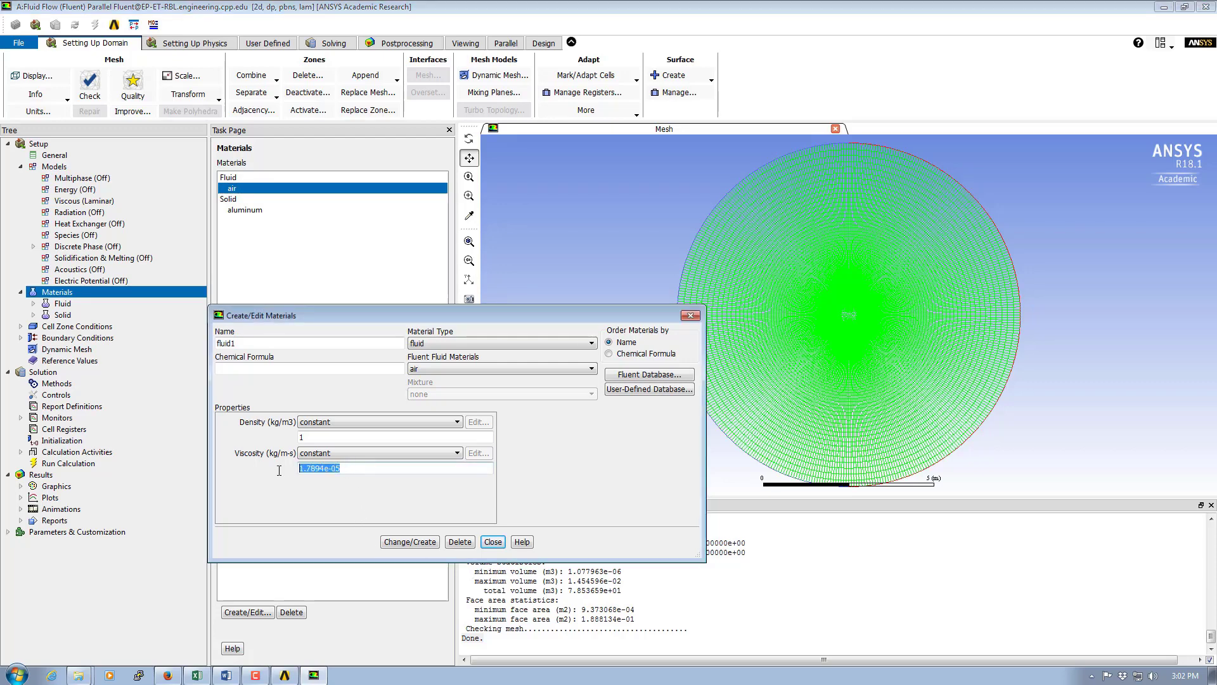
pyautogui.write('0.')
pyautogui.click(398, 543)
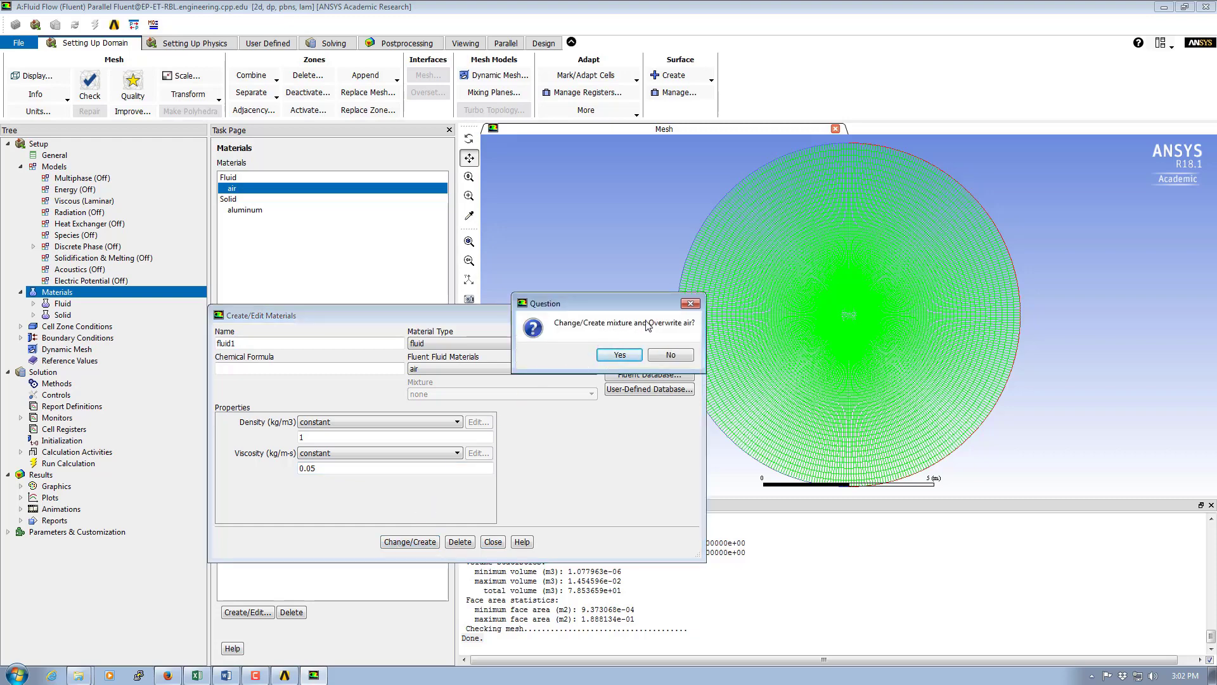
pyautogui.click(671, 356)
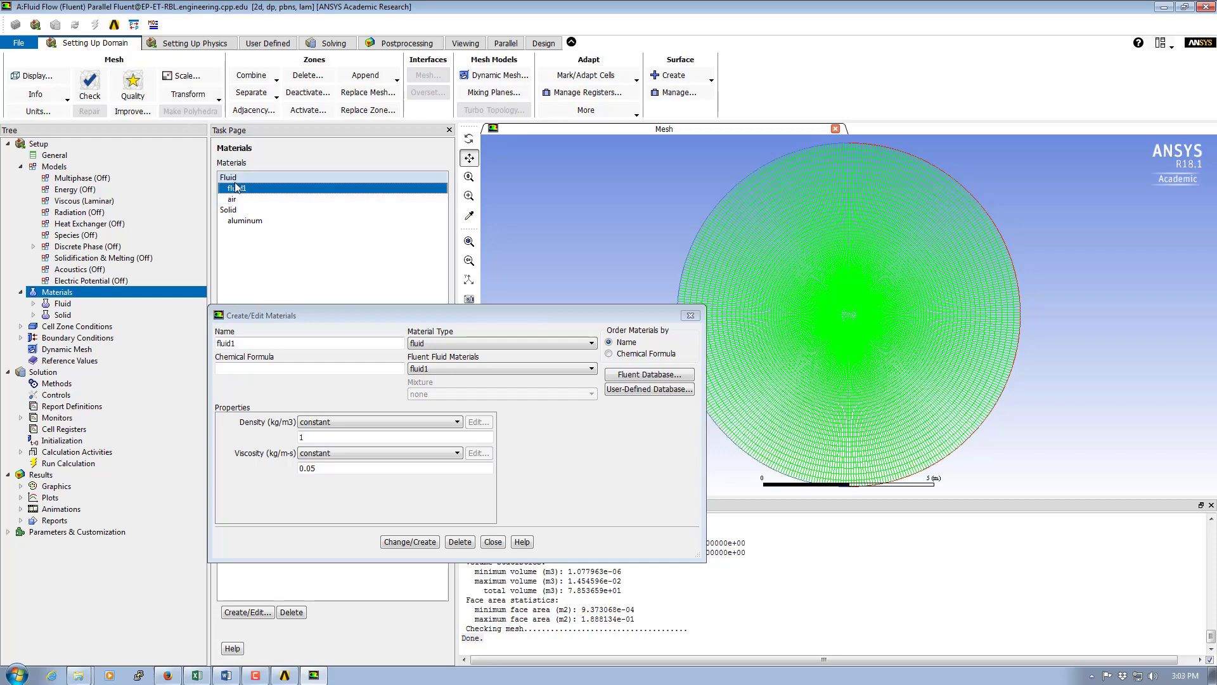
pyautogui.click(494, 542)
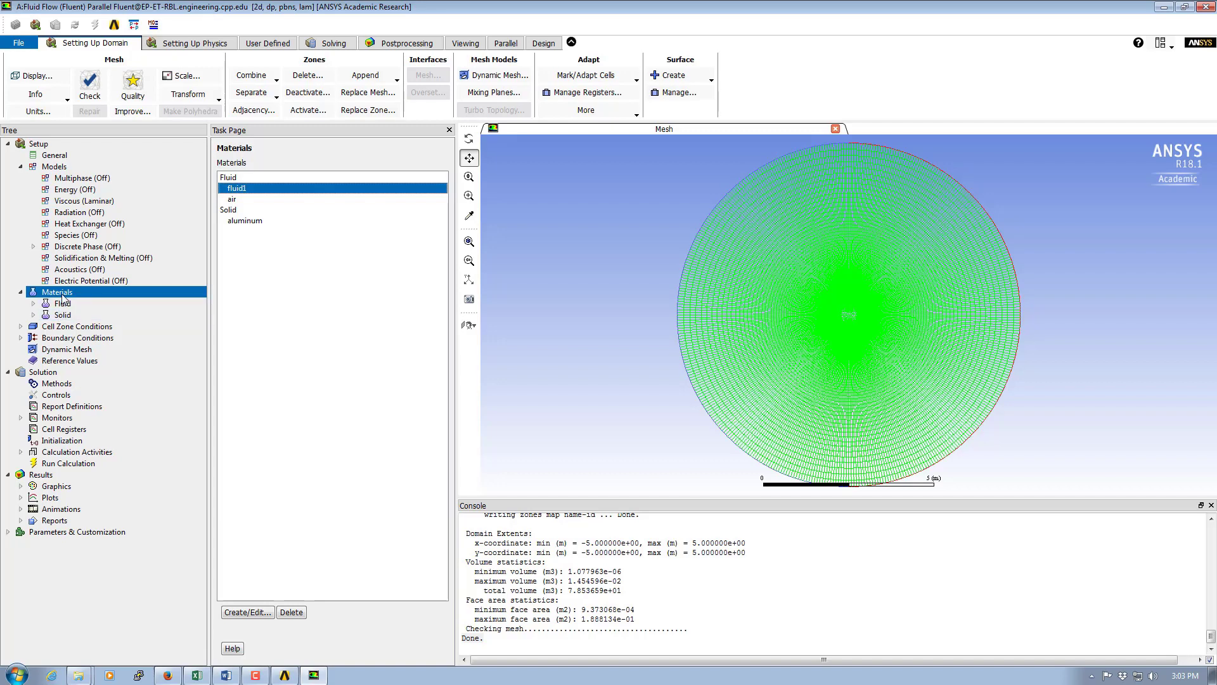
# Step: Assign fluid1 to the fluid-area cell zone and accept aluminum as the material of solid-area
pyautogui.doubleClick(62, 314)
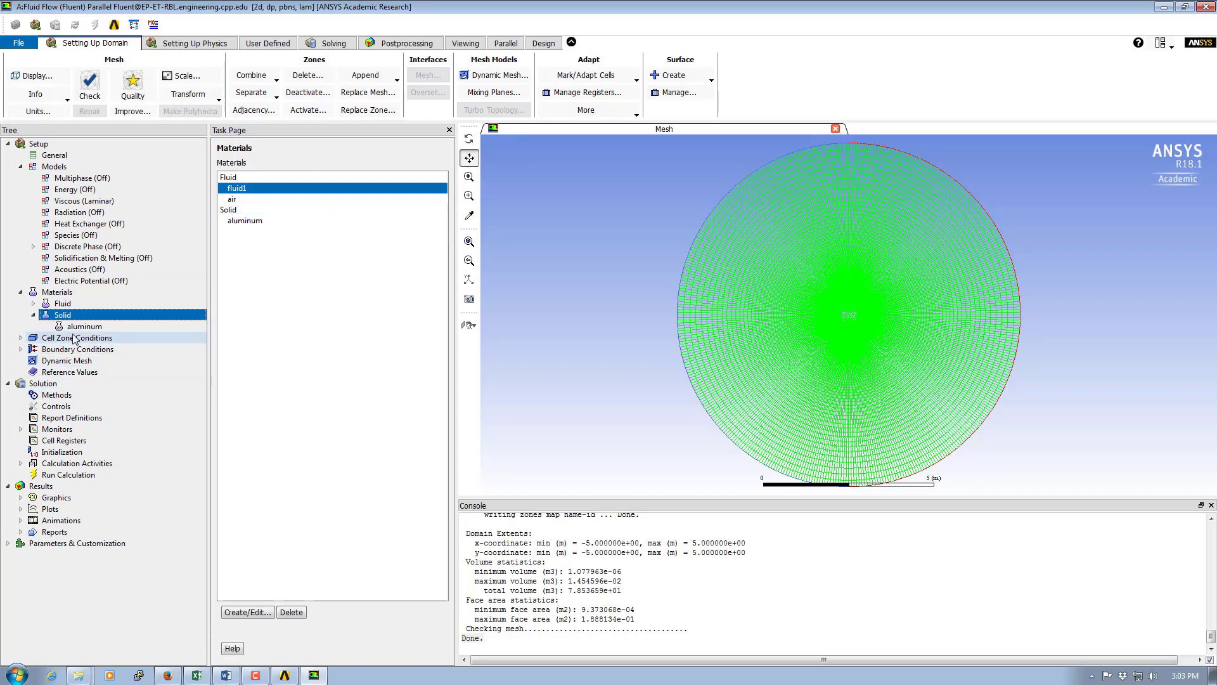
pyautogui.doubleClick(74, 337)
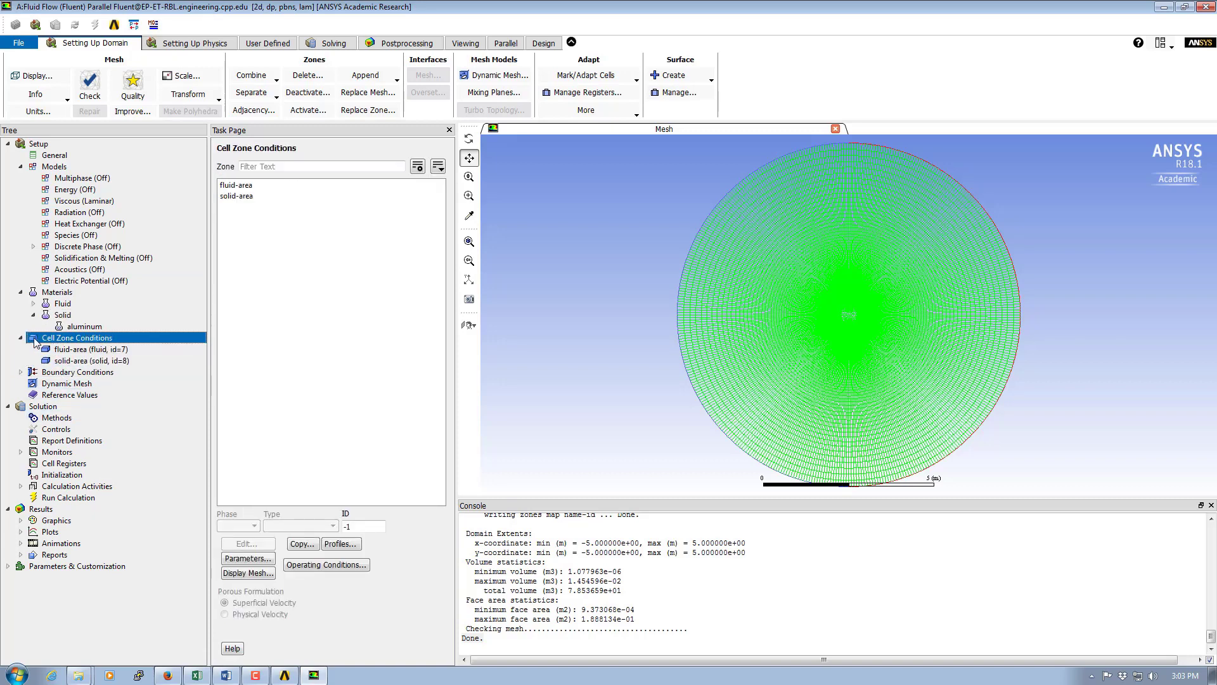
pyautogui.doubleClick(233, 186)
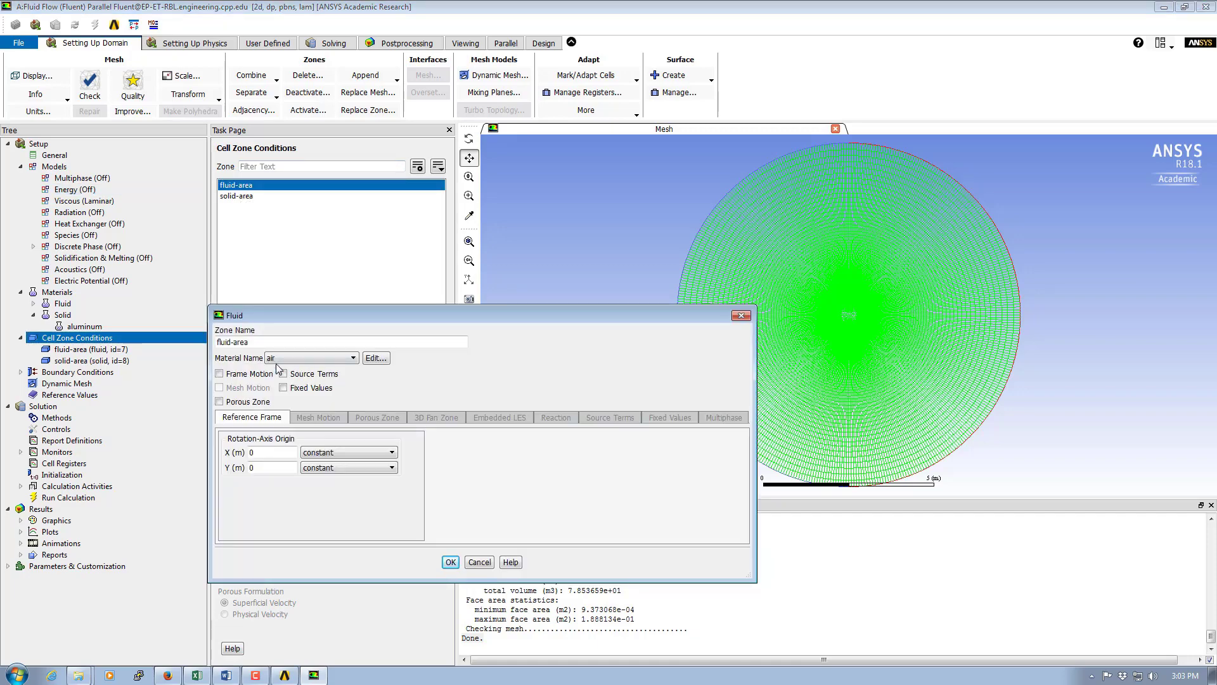
pyautogui.click(353, 359)
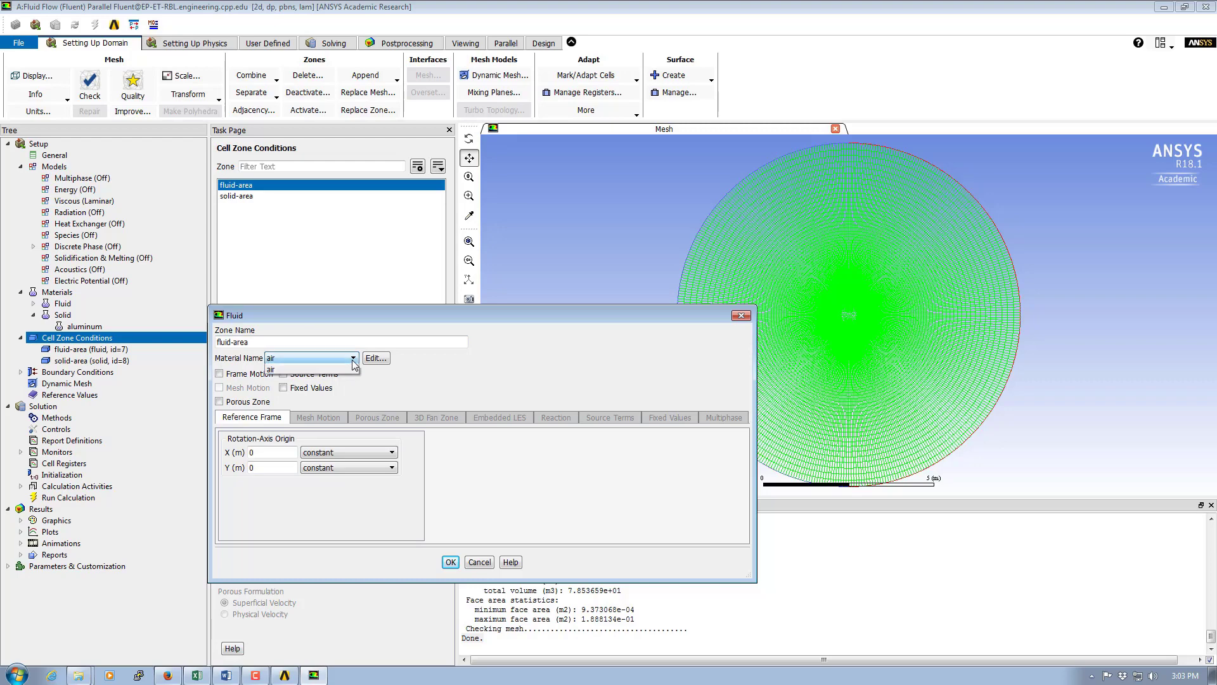
pyautogui.click(277, 374)
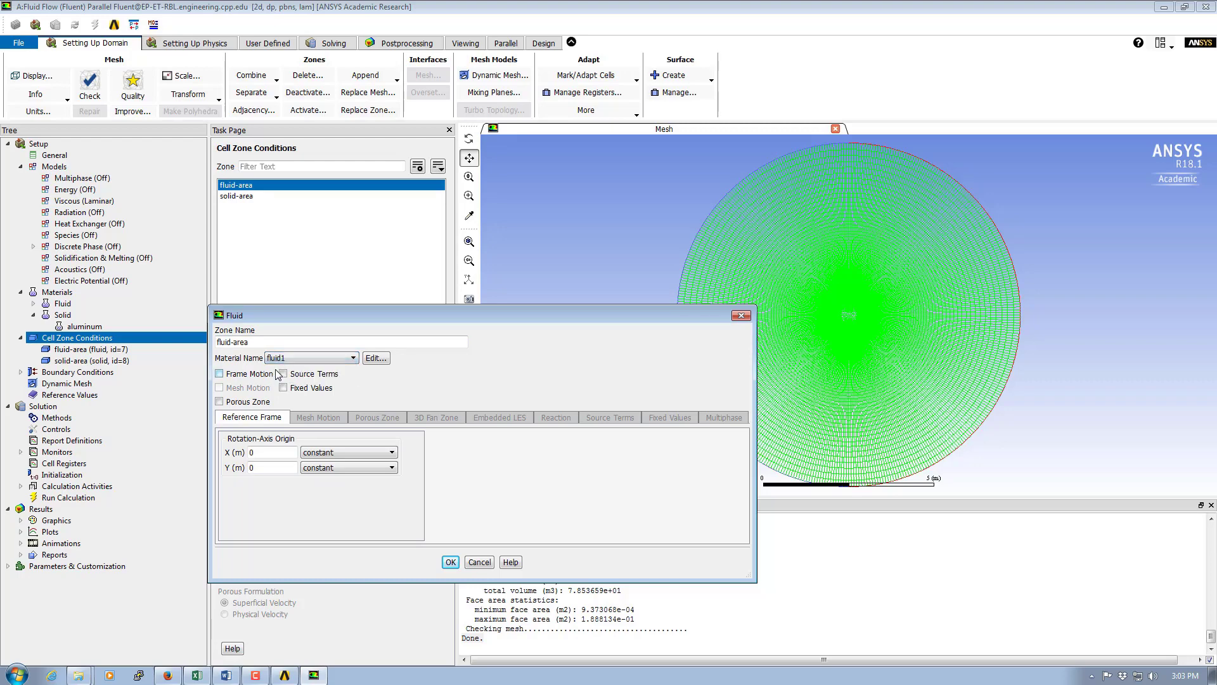
pyautogui.click(451, 563)
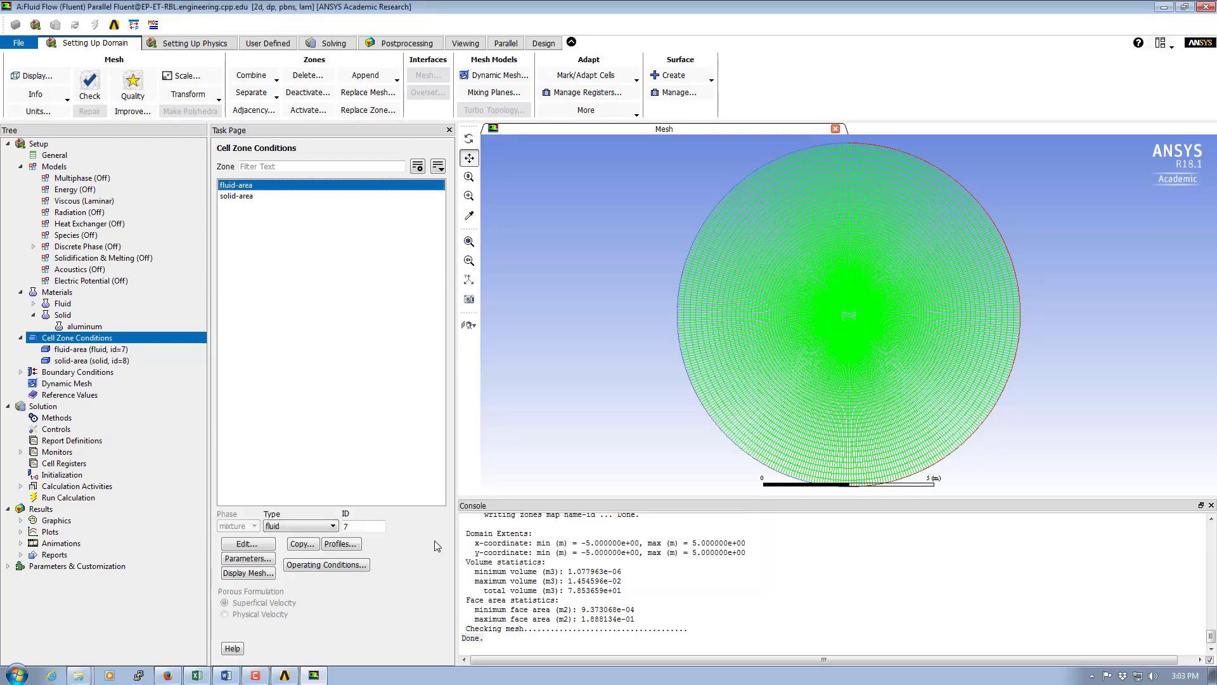
pyautogui.click(253, 197)
pyautogui.doubleClick(253, 197)
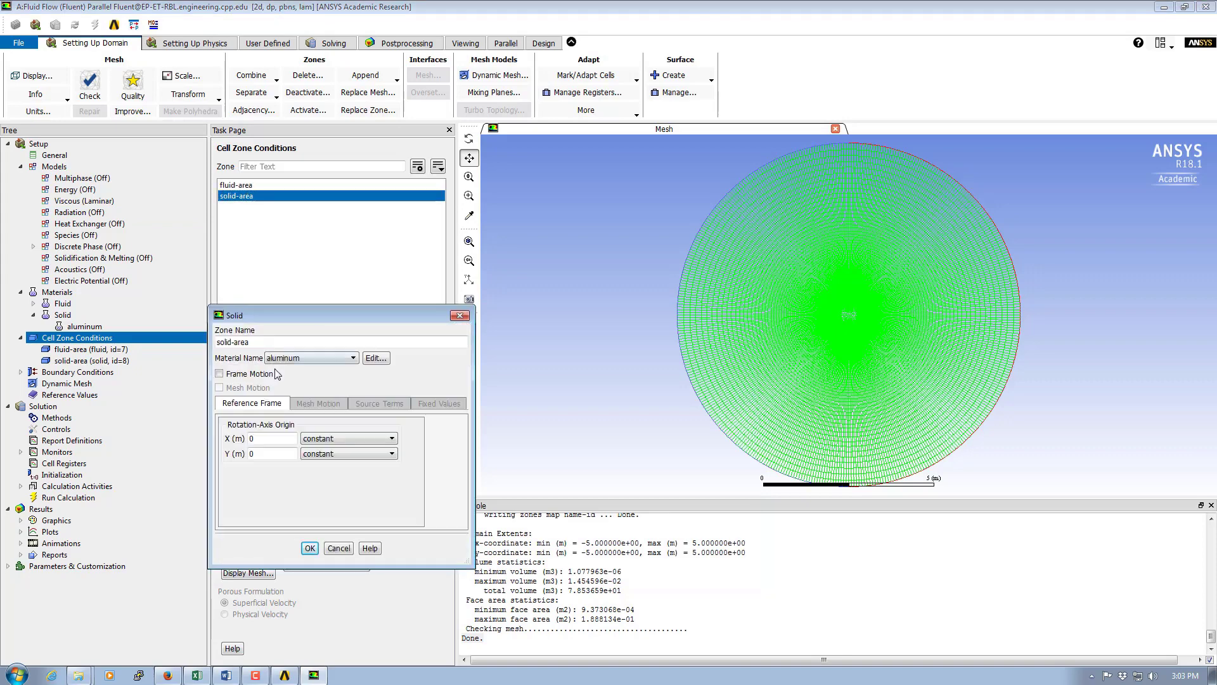
pyautogui.click(310, 549)
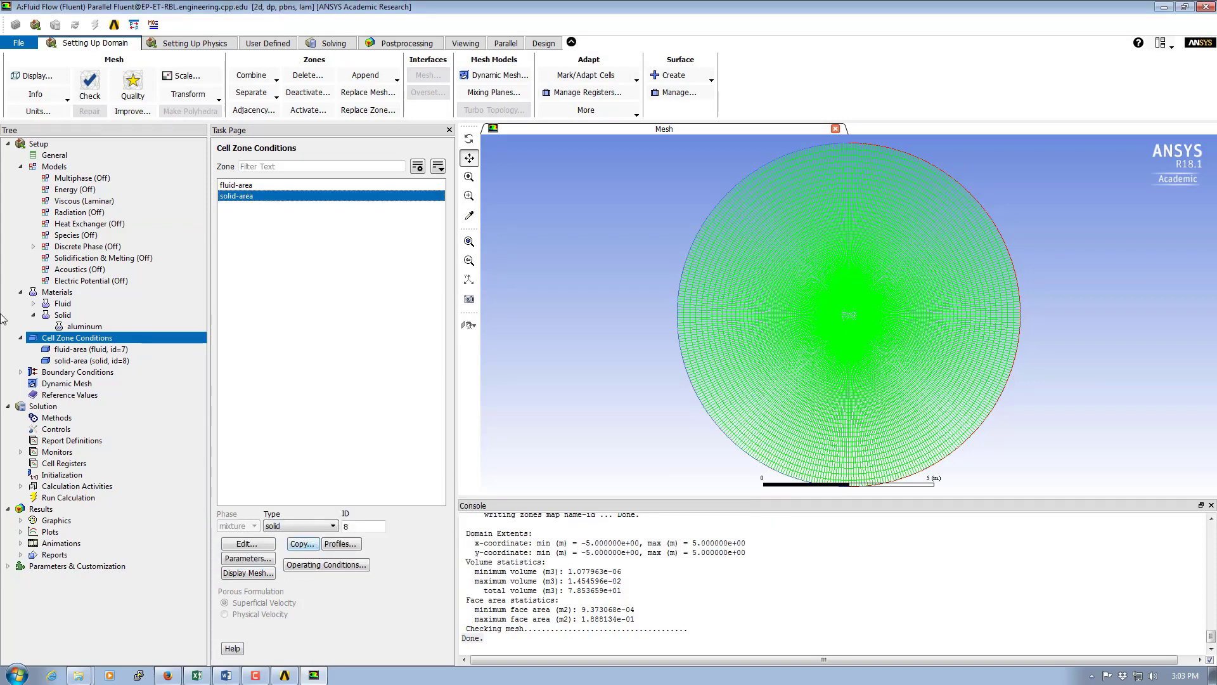
# Step: In the inlet boundary condition, set the velocity specification method to Components
pyautogui.doubleClick(66, 372)
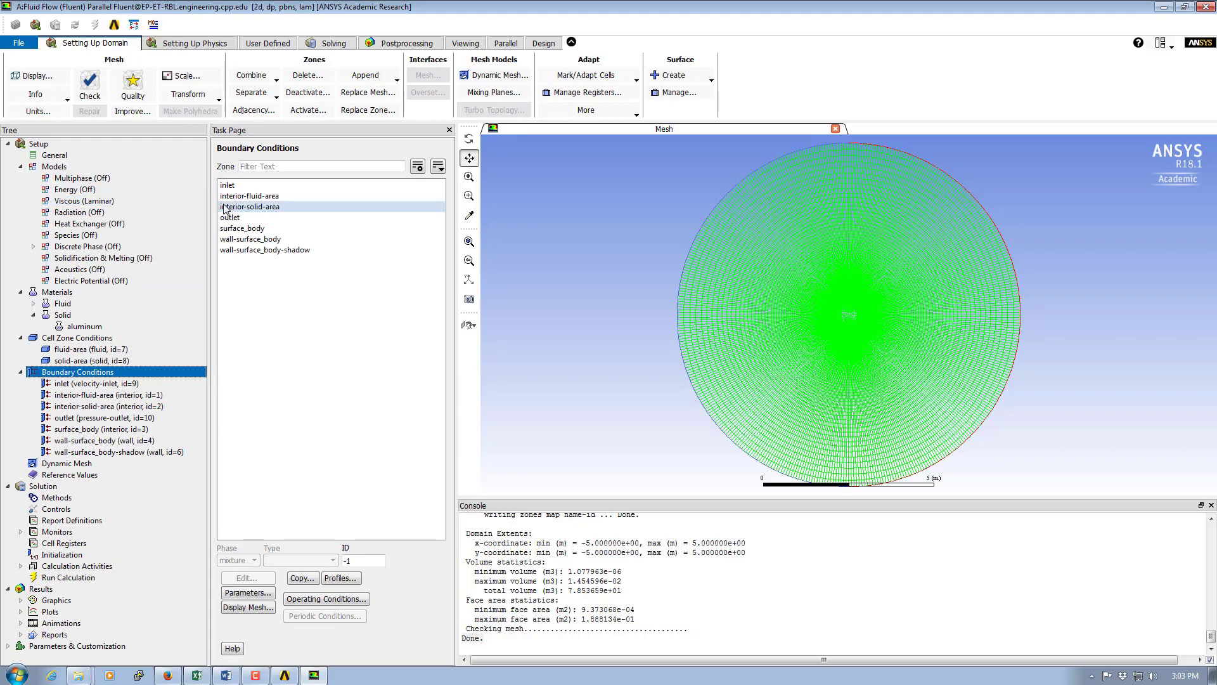
pyautogui.moveTo(226, 678)
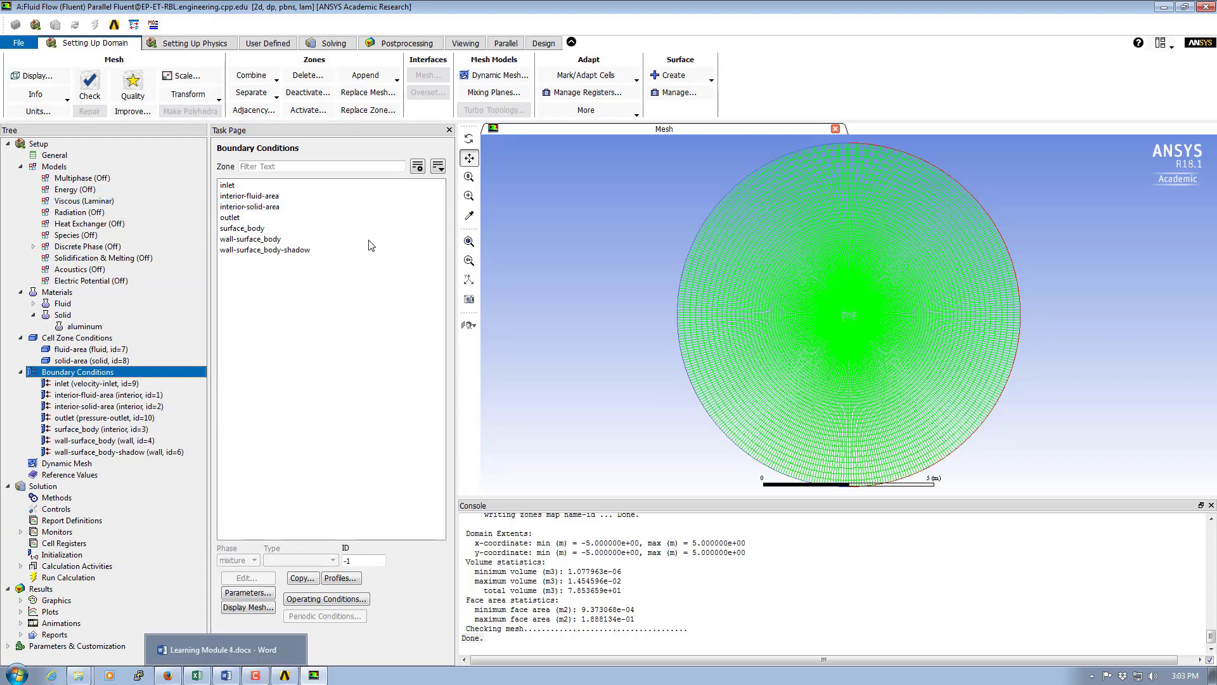
pyautogui.doubleClick(241, 185)
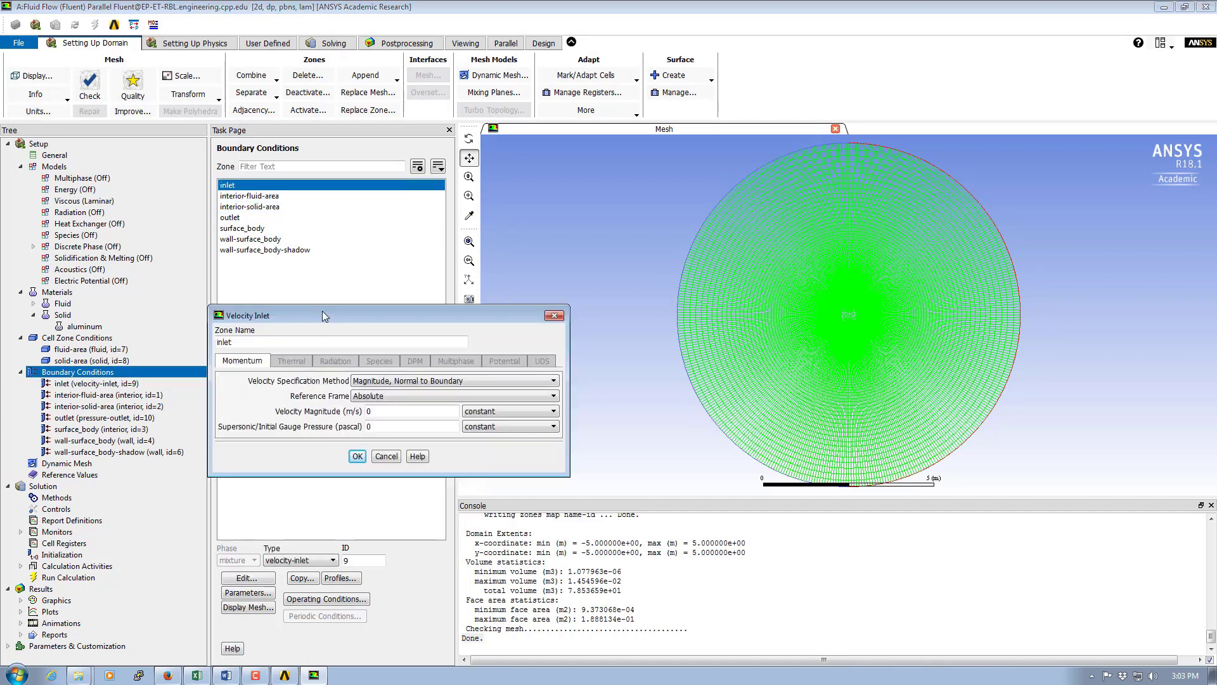
pyautogui.moveTo(322, 313); pyautogui.dragTo(180, 220)
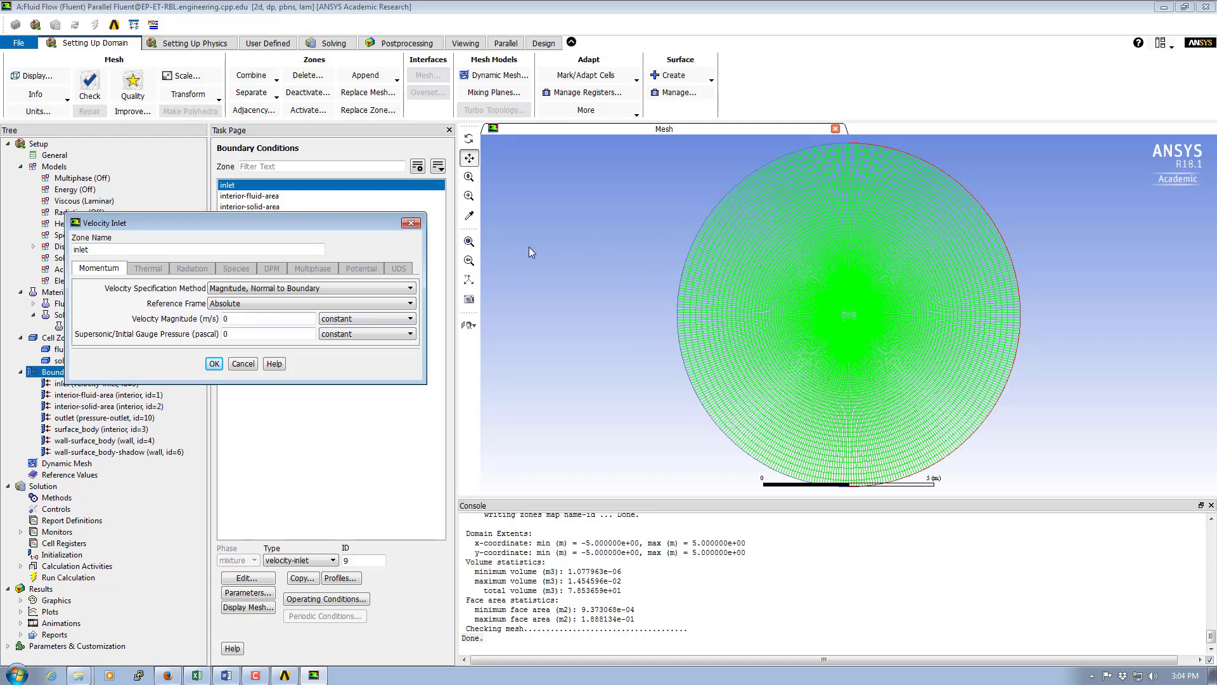
pyautogui.click(409, 289)
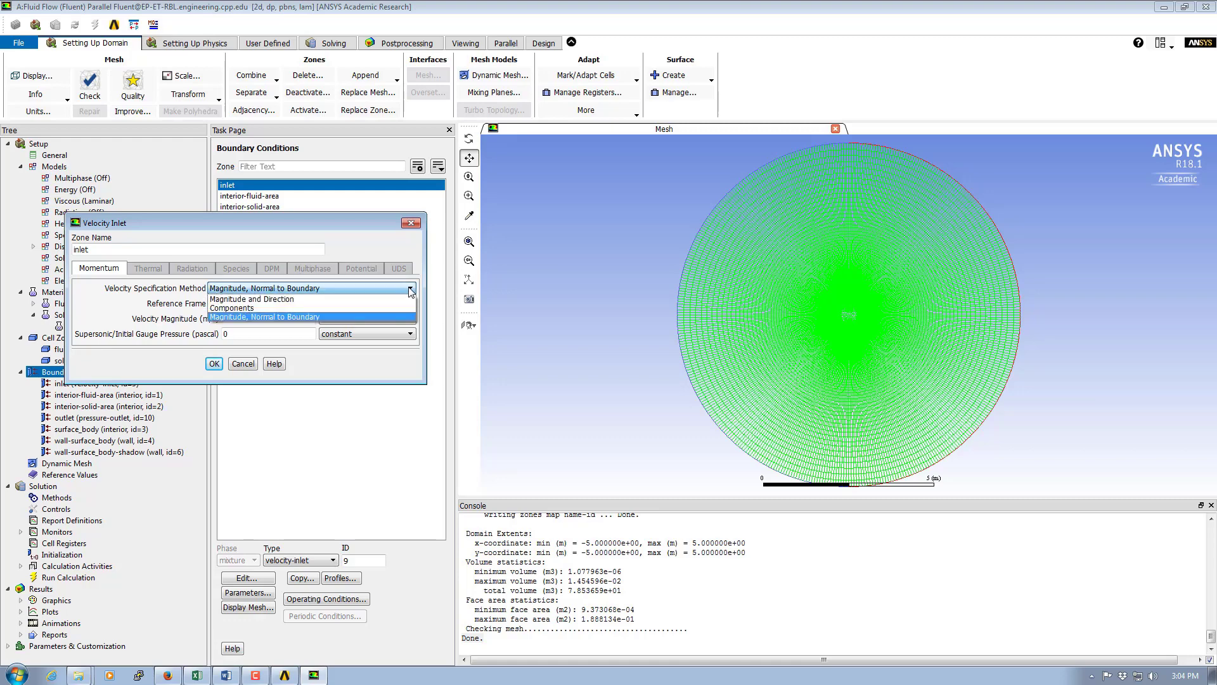
pyautogui.click(237, 308)
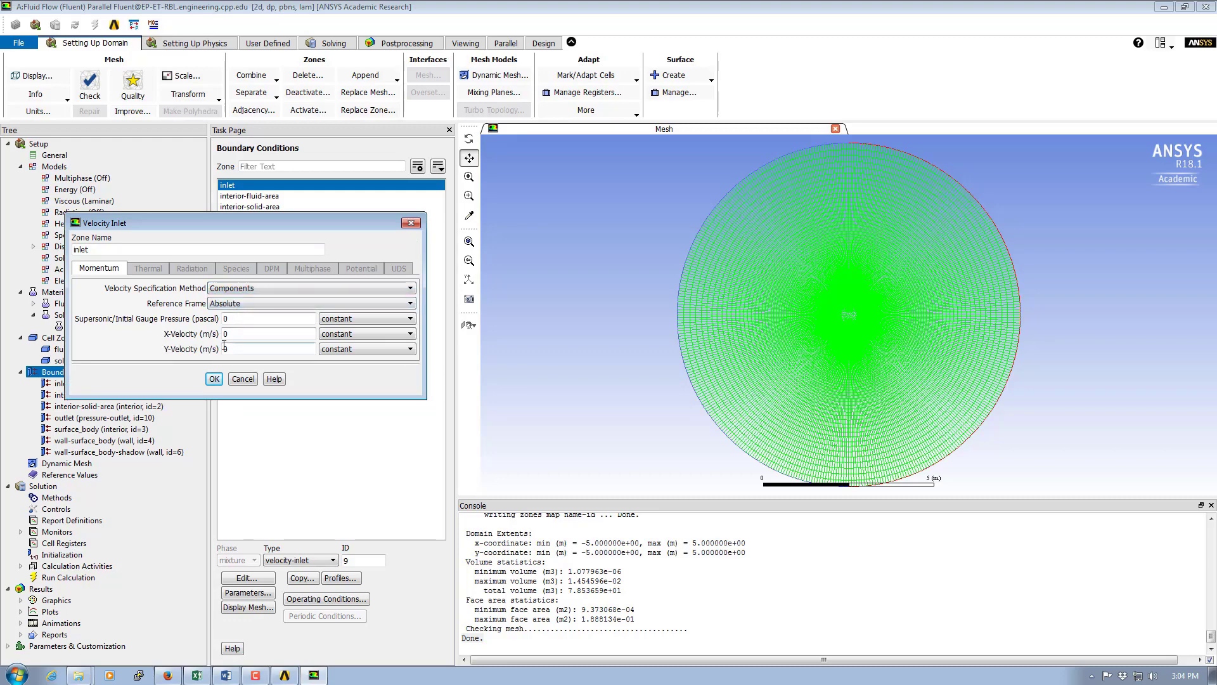
# Step: Look up the Case I free stream velocity in the Word learning module and apply 1 m/s as the inlet's X-velocity
pyautogui.click(226, 675)
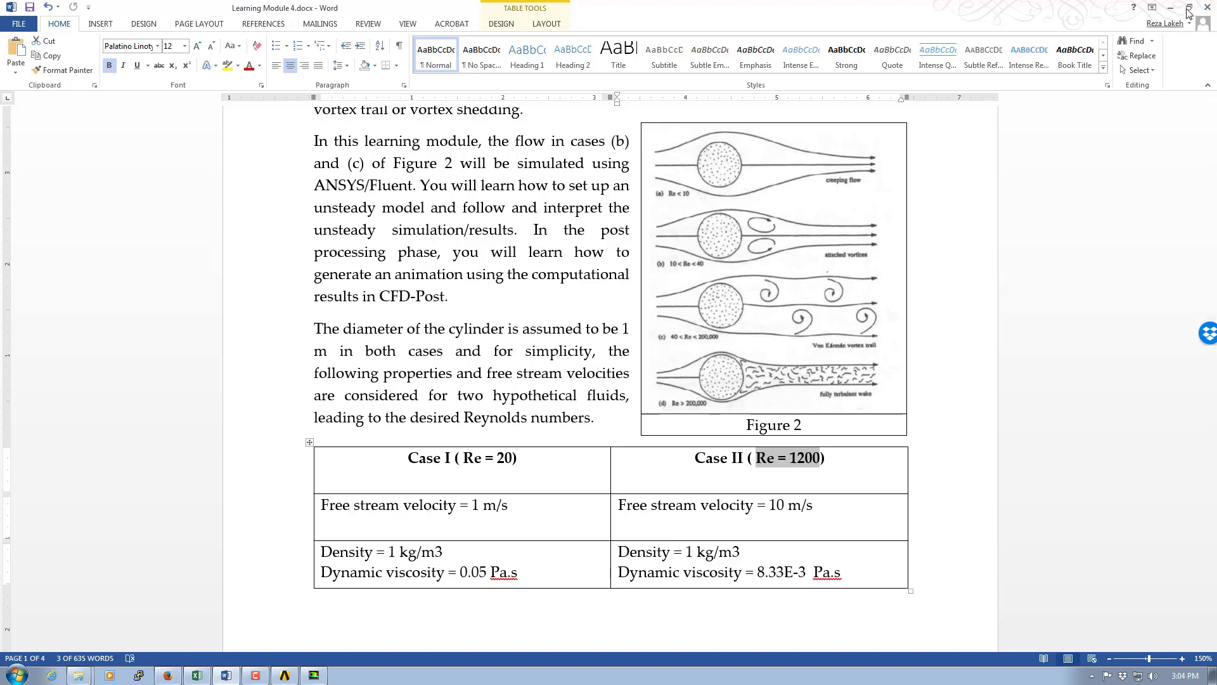
pyautogui.hotkey('alt', 'Tab')
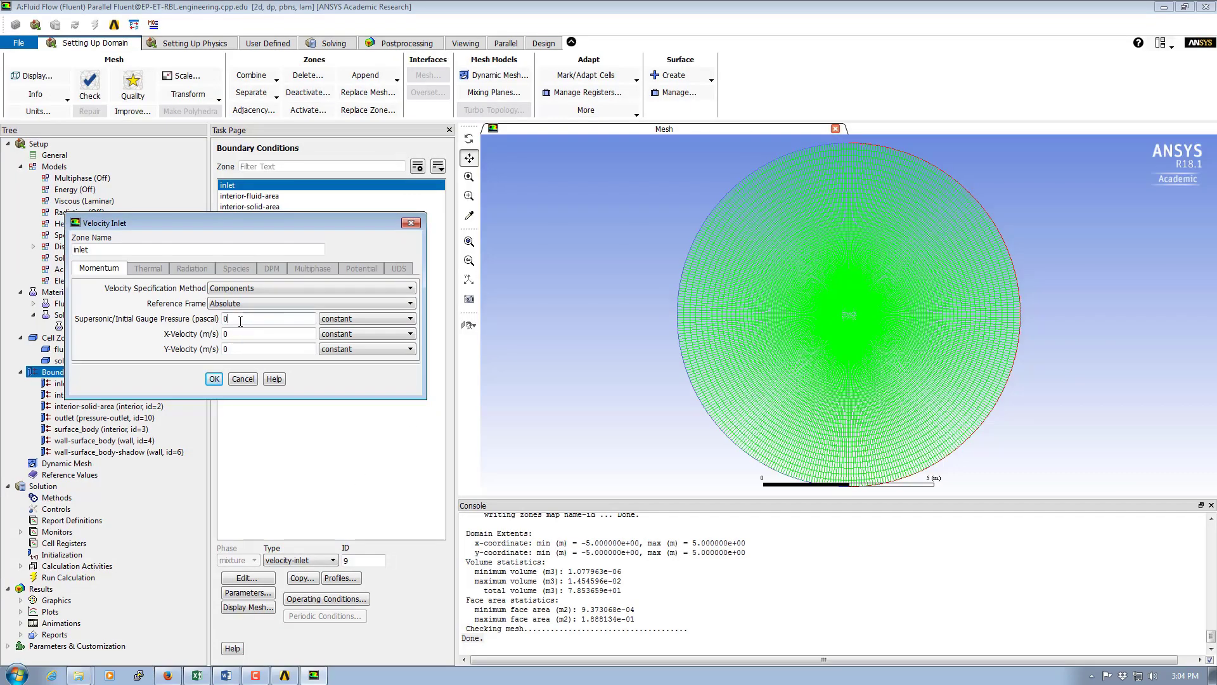
pyautogui.doubleClick(227, 334)
pyautogui.click(218, 379)
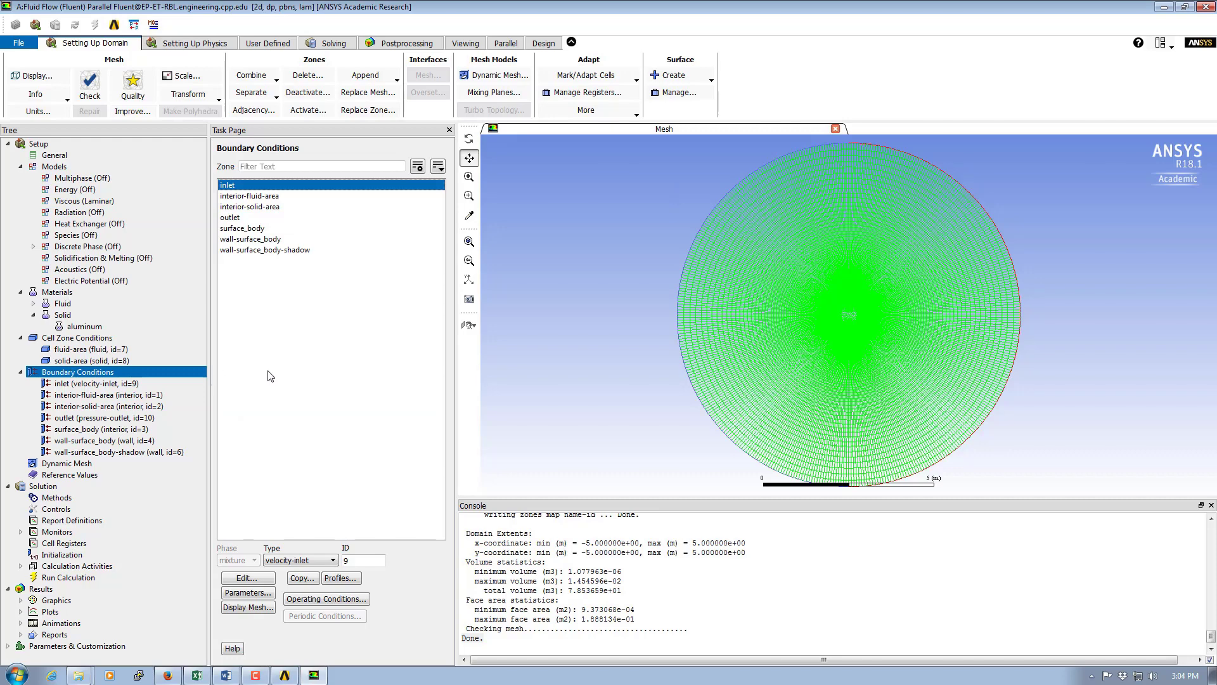
# Step: Review and accept the outlet's default pressure-outlet settings, and inspect the solution methods and under-relaxation factors
pyautogui.doubleClick(248, 220)
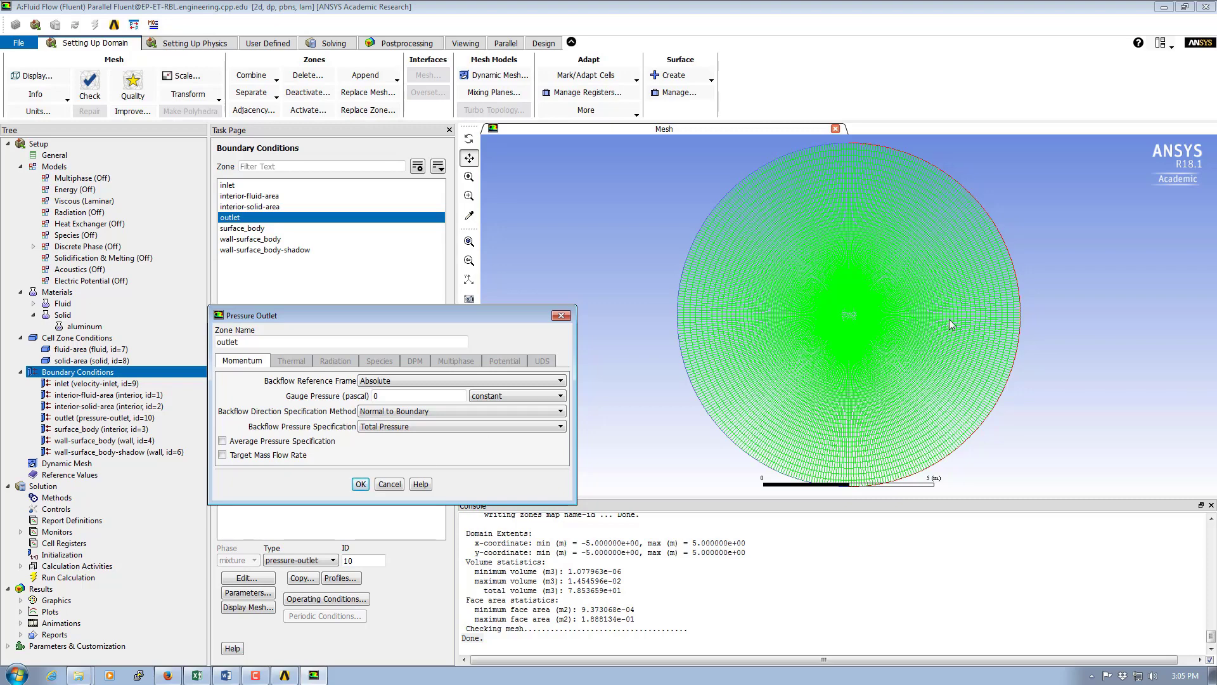
pyautogui.click(361, 485)
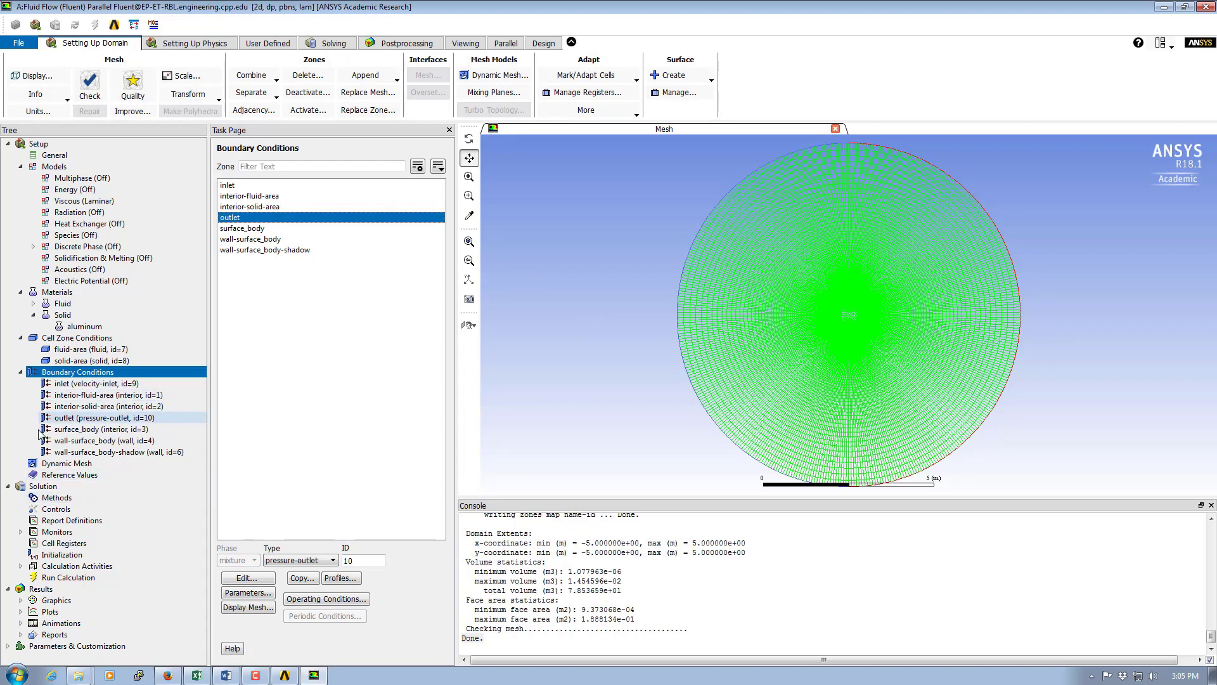
pyautogui.click(58, 498)
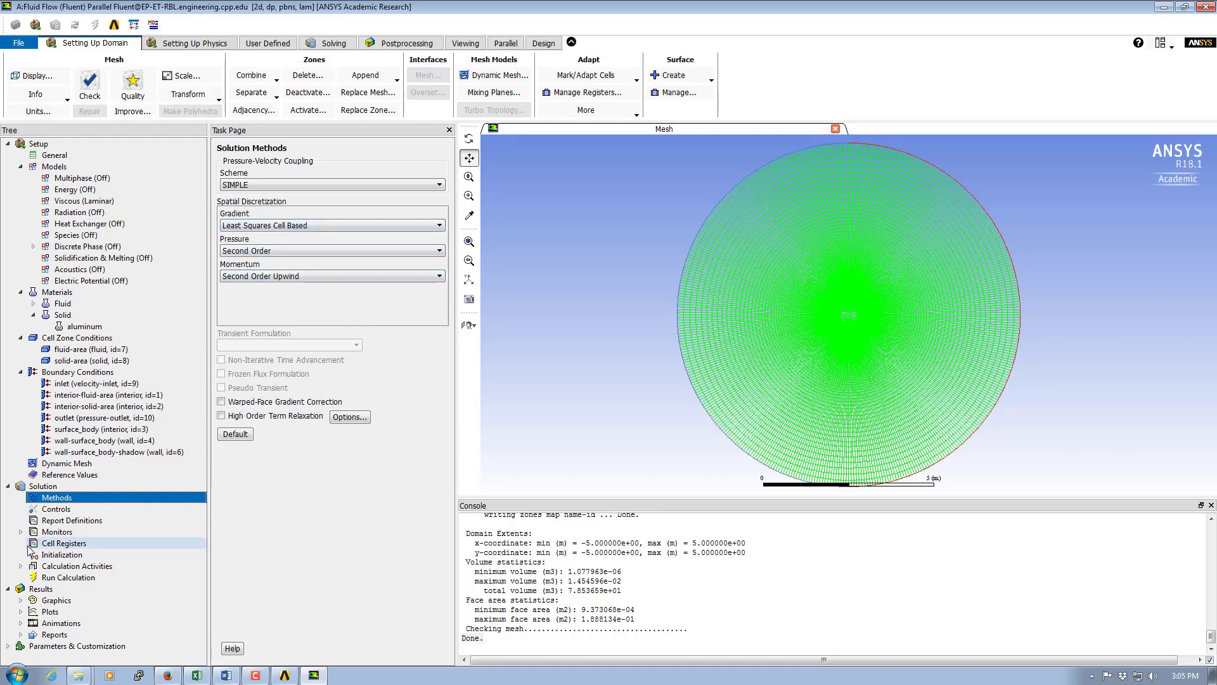
pyautogui.click(62, 511)
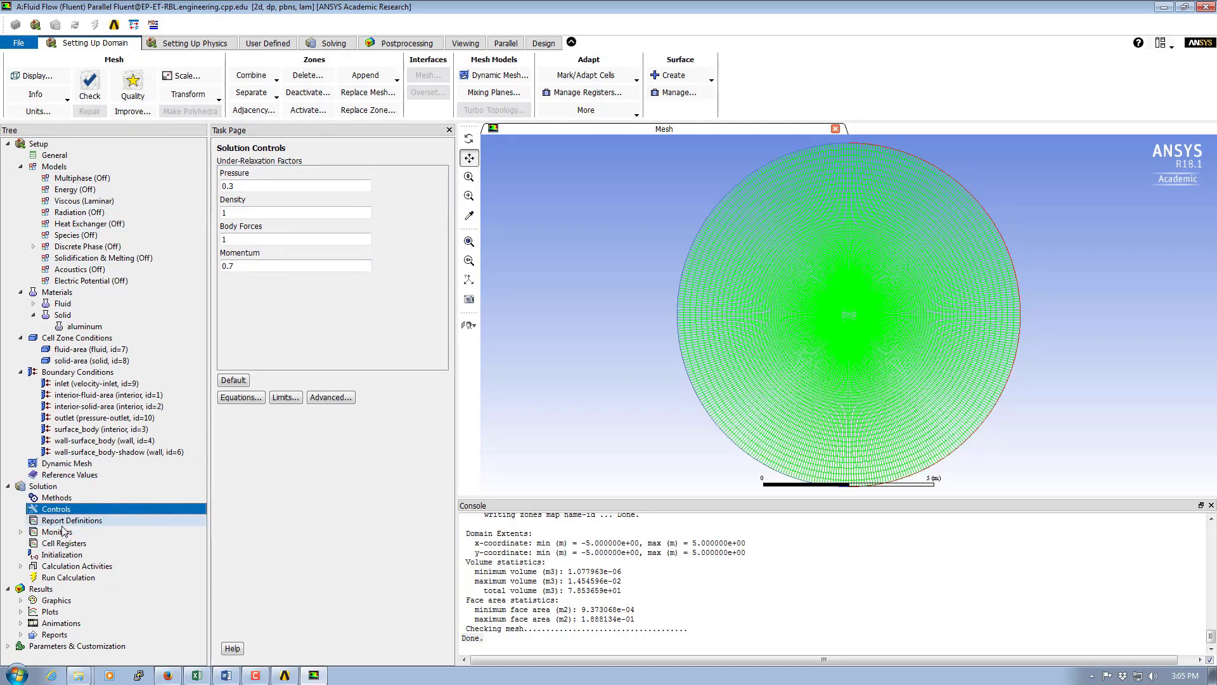
# Step: Set the absolute residual convergence criteria for continuity, x-velocity and y-velocity to 0.000001
pyautogui.doubleClick(63, 531)
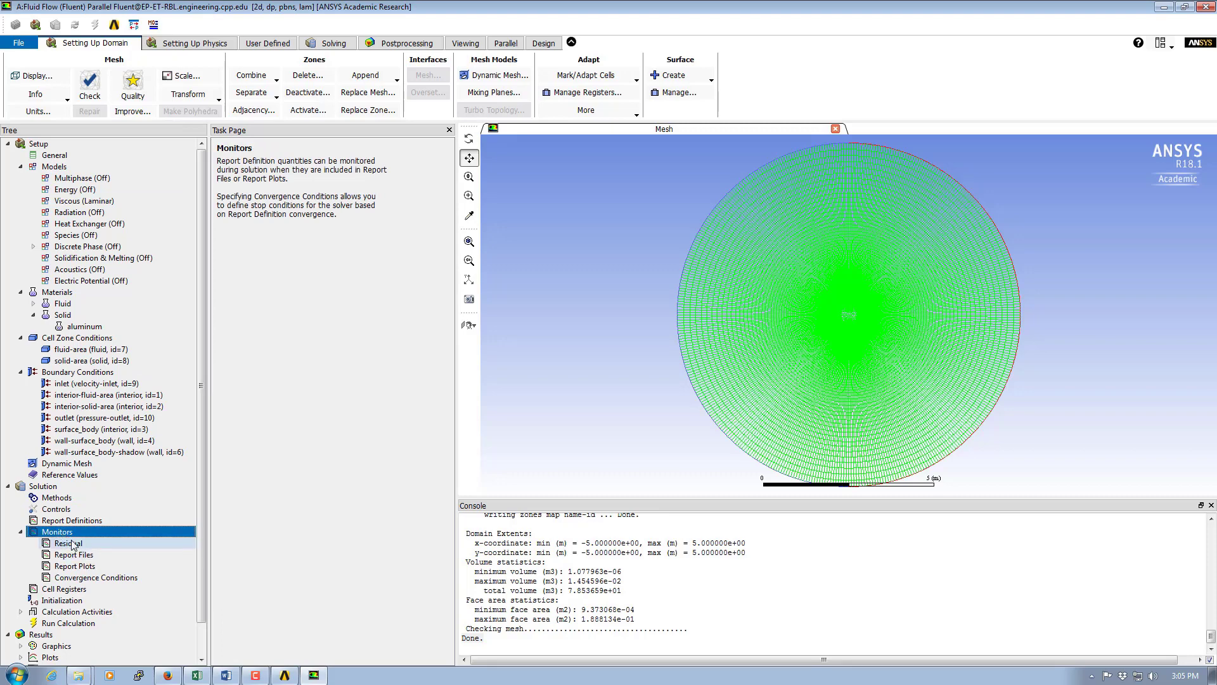
pyautogui.click(71, 544)
pyautogui.doubleClick(70, 544)
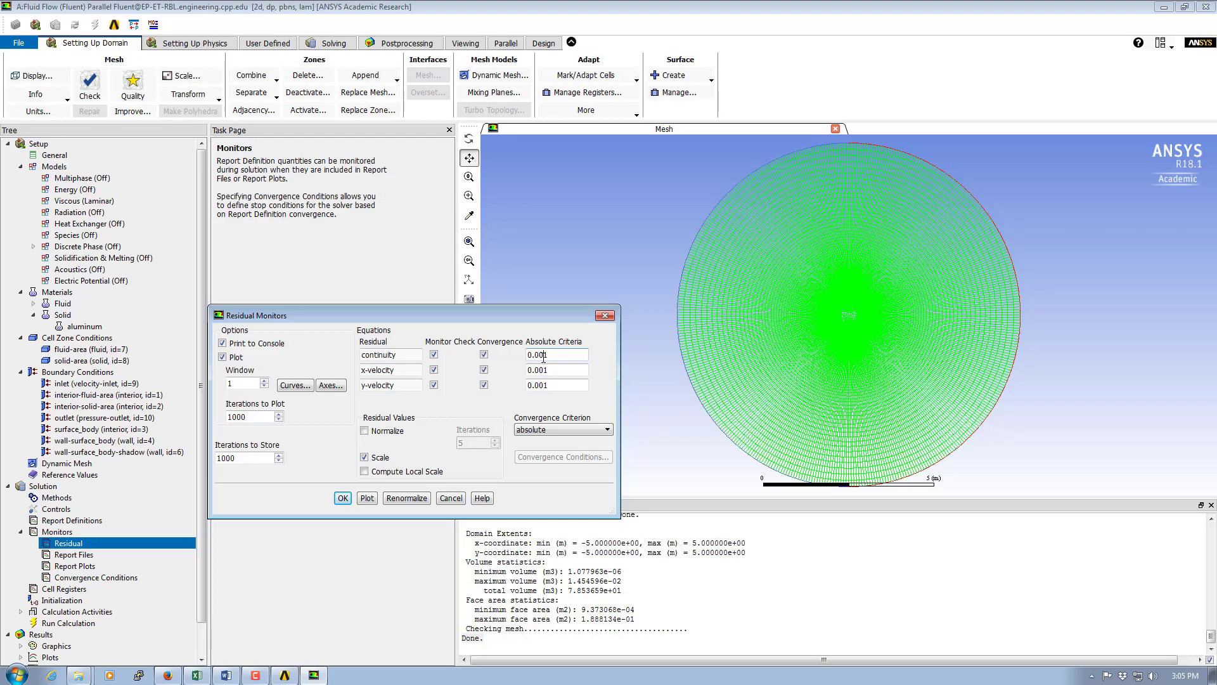
pyautogui.write('000')
pyautogui.click(540, 370)
pyautogui.write('000')
pyautogui.click(538, 385)
pyautogui.write('000')
pyautogui.click(343, 498)
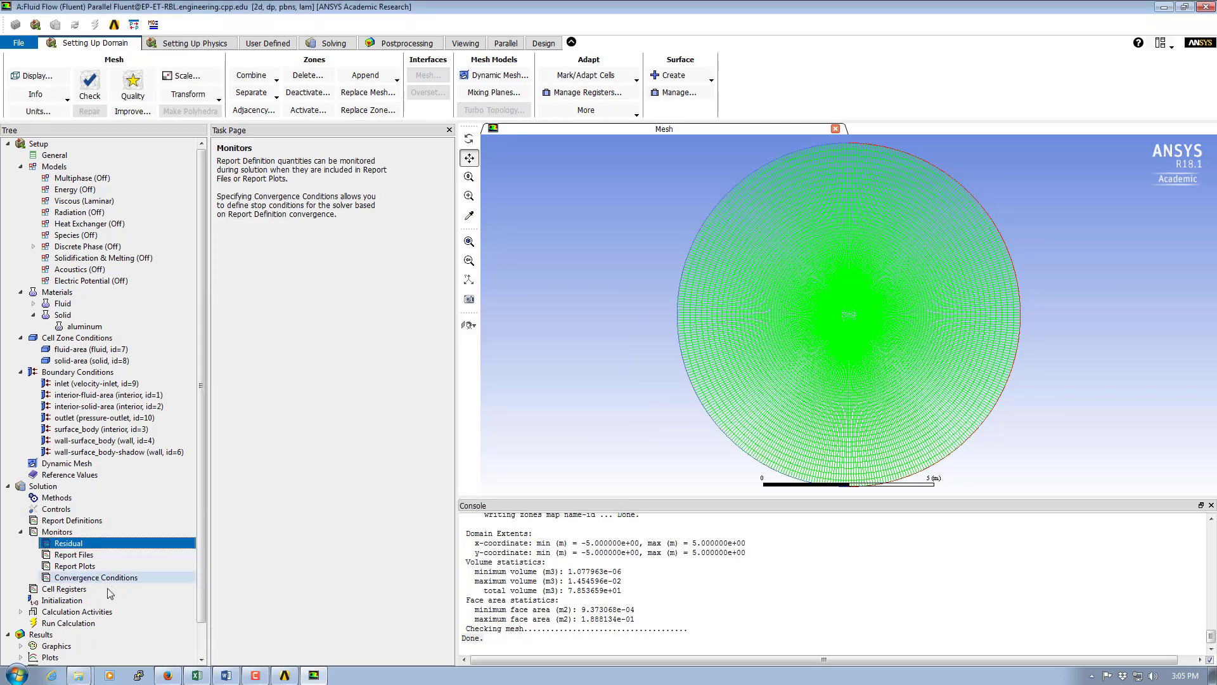
# Step: Initialize the solution with Standard Initialization, computing the initial values from the inlet
pyautogui.click(58, 602)
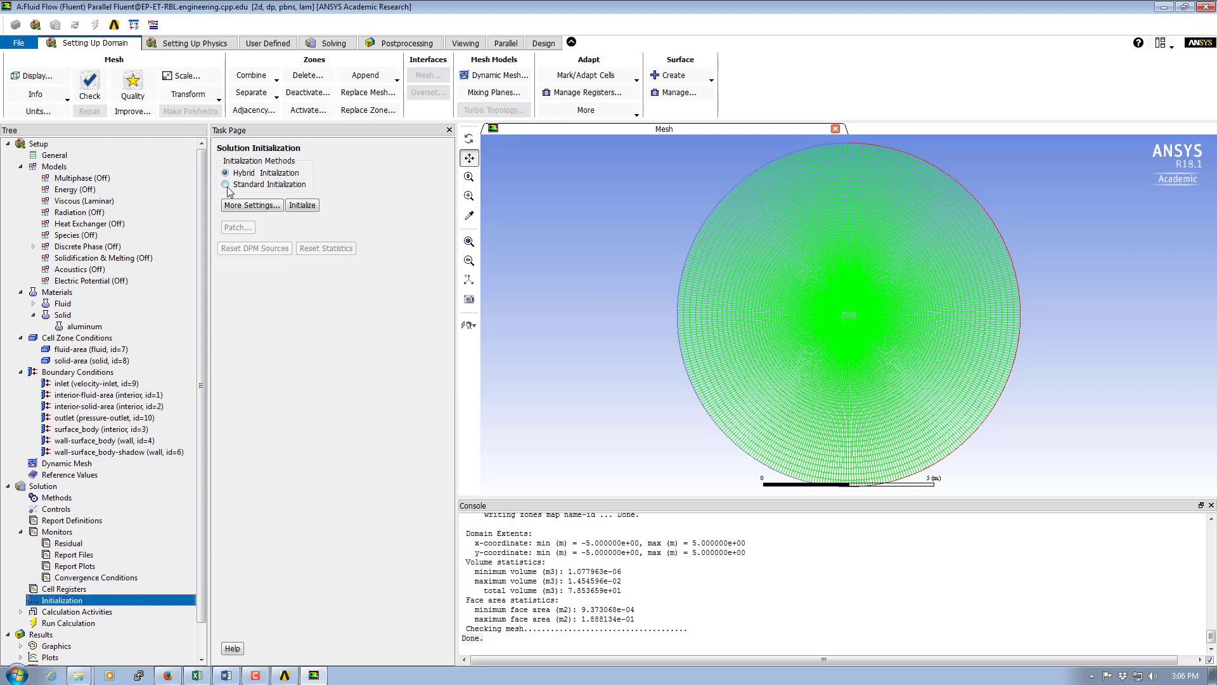
pyautogui.click(226, 185)
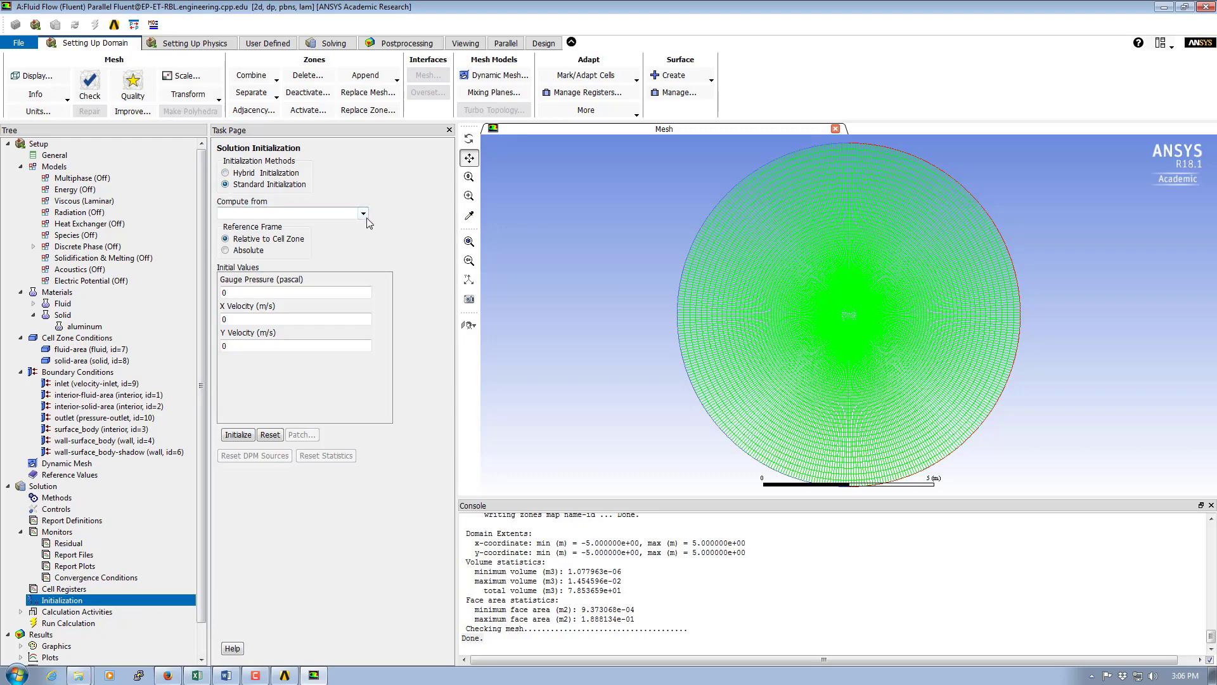
pyautogui.click(363, 213)
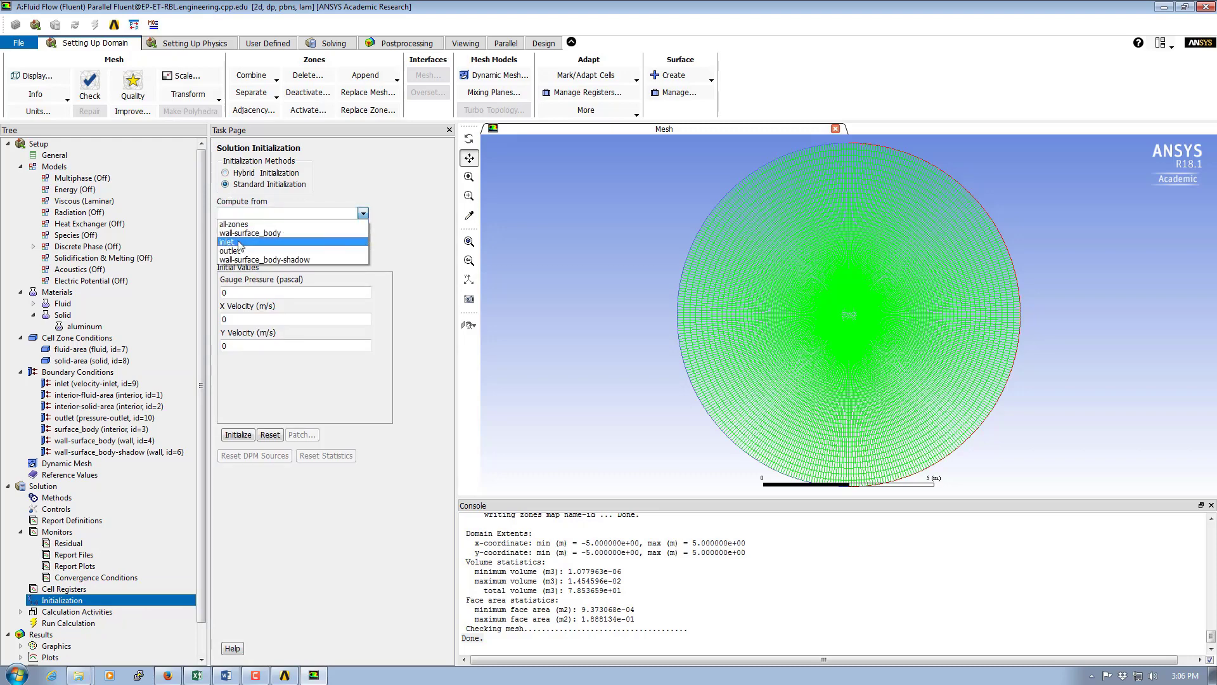
pyautogui.click(239, 243)
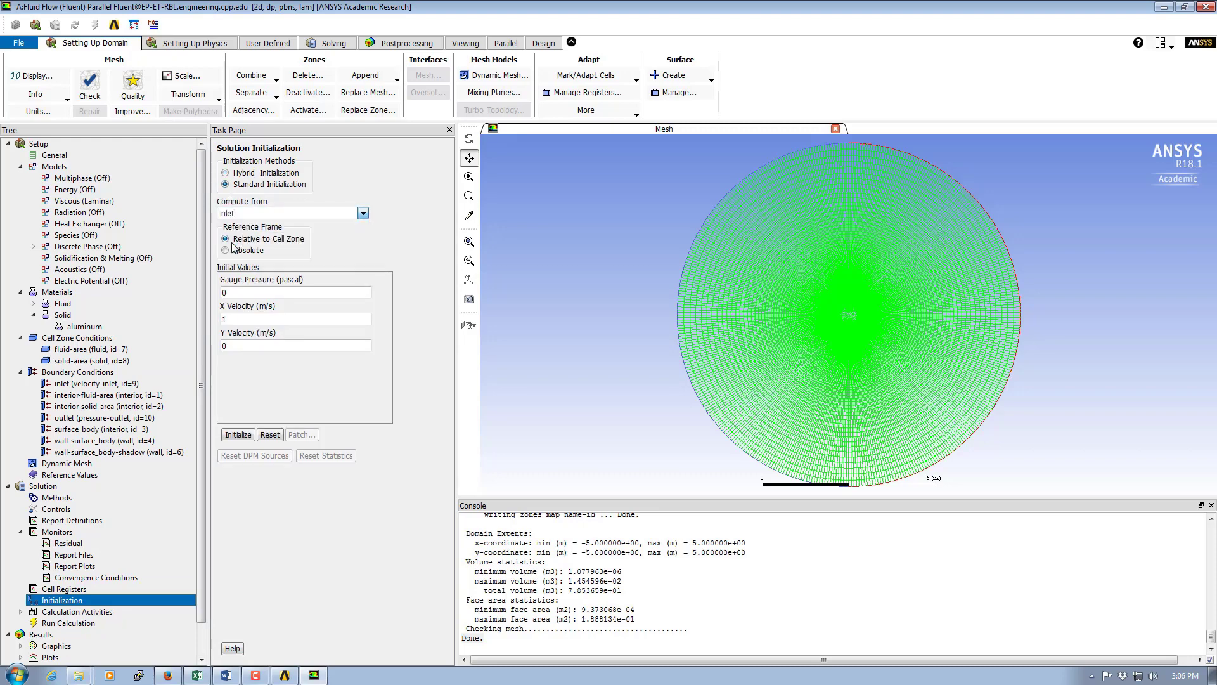
pyautogui.click(235, 436)
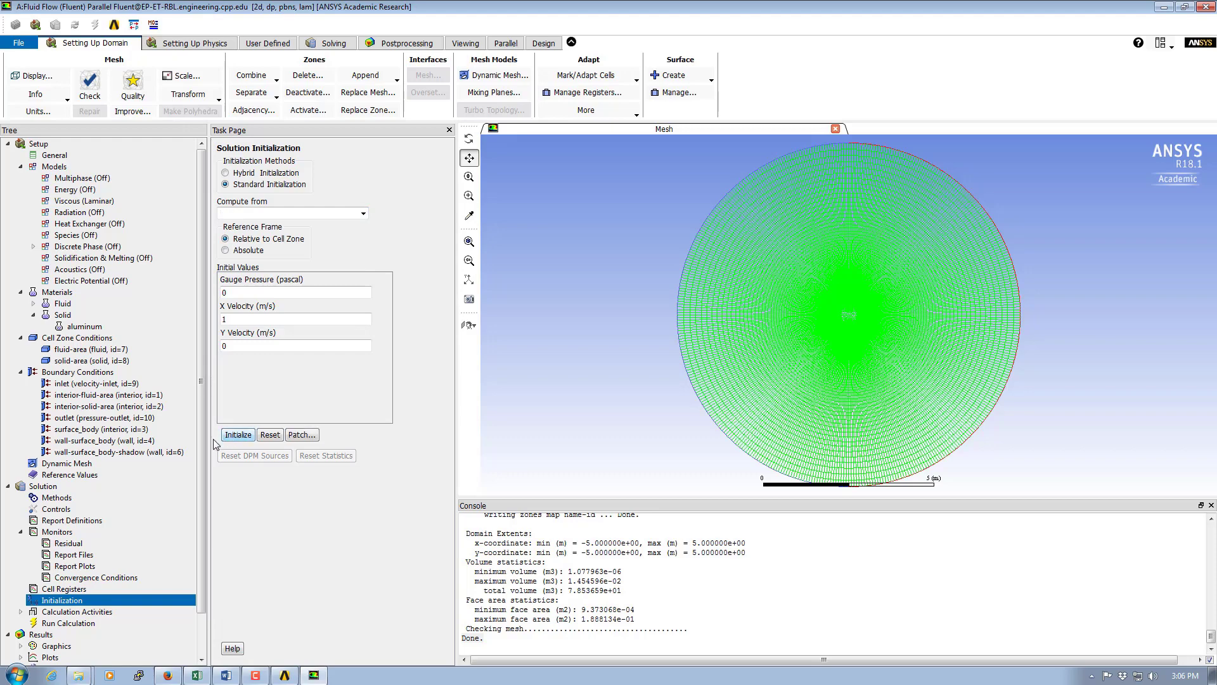
# Step: Run the calculation with the number of iterations set to 10000 and acknowledge its completion
pyautogui.moveTo(204, 441); pyautogui.dragTo(204, 511)
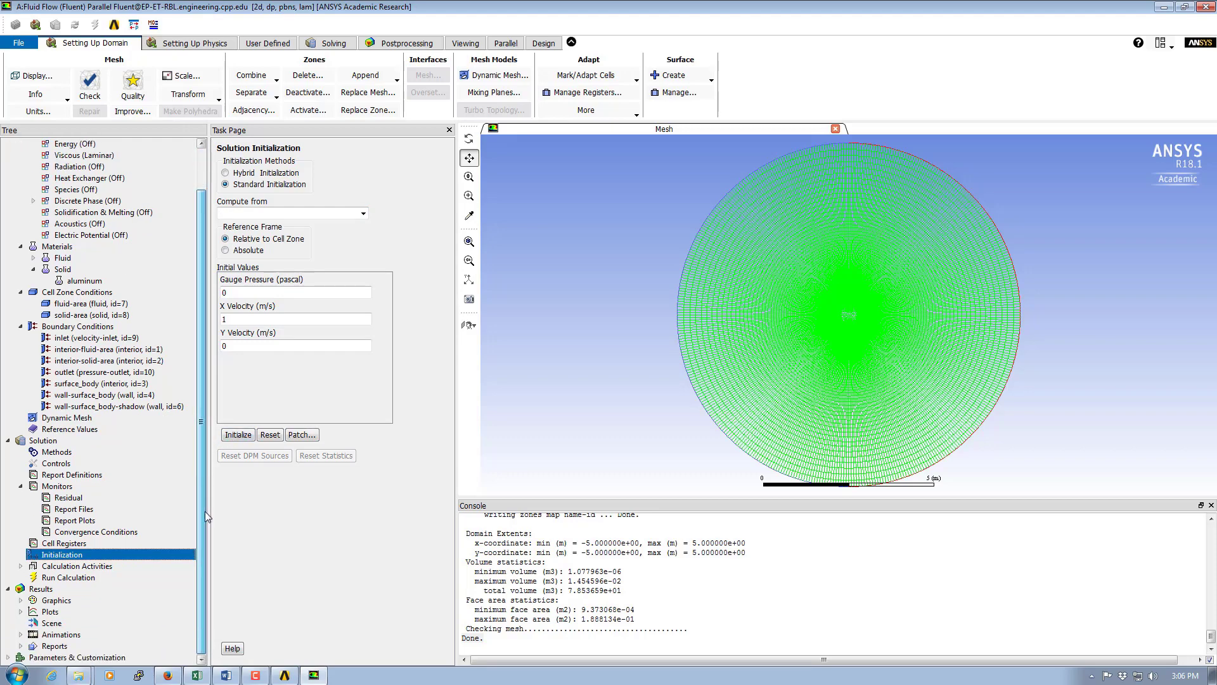
pyautogui.click(78, 579)
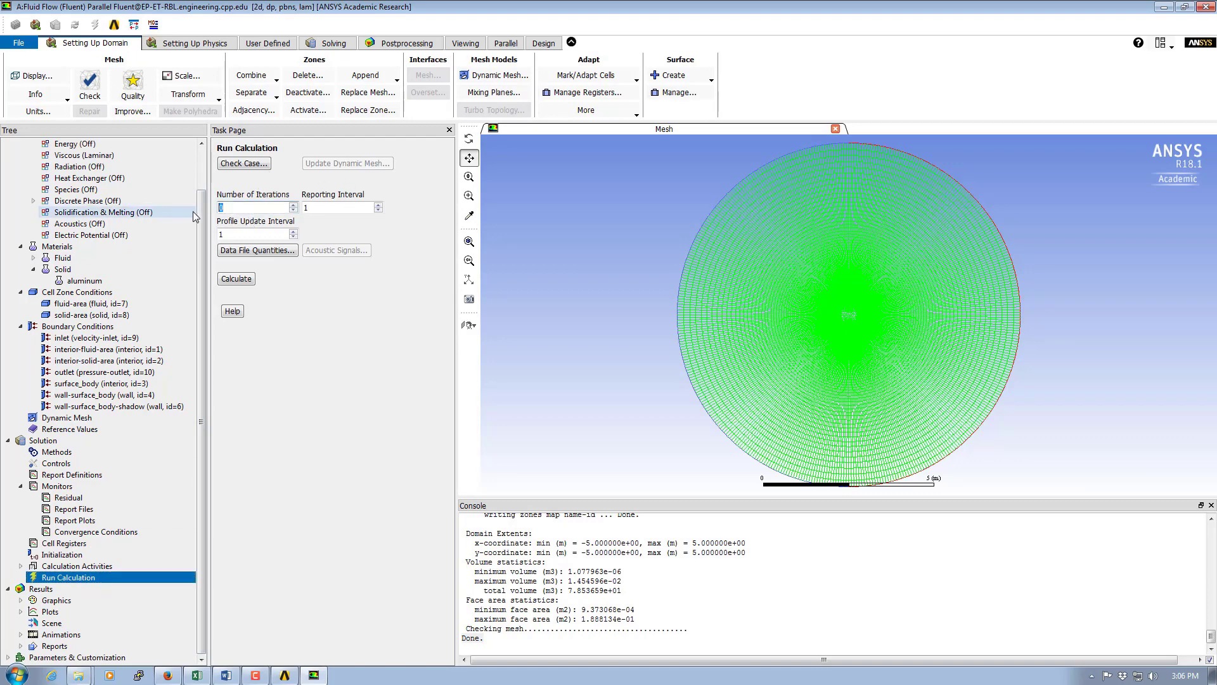
pyautogui.write('10000')
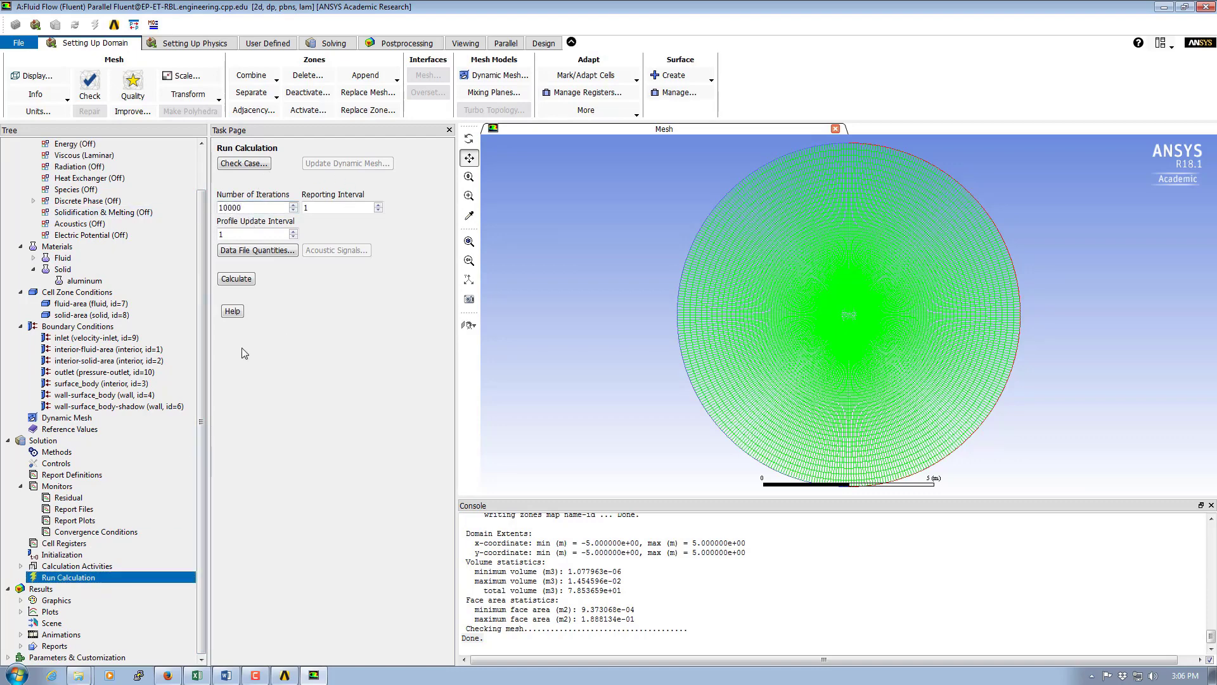
pyautogui.click(237, 279)
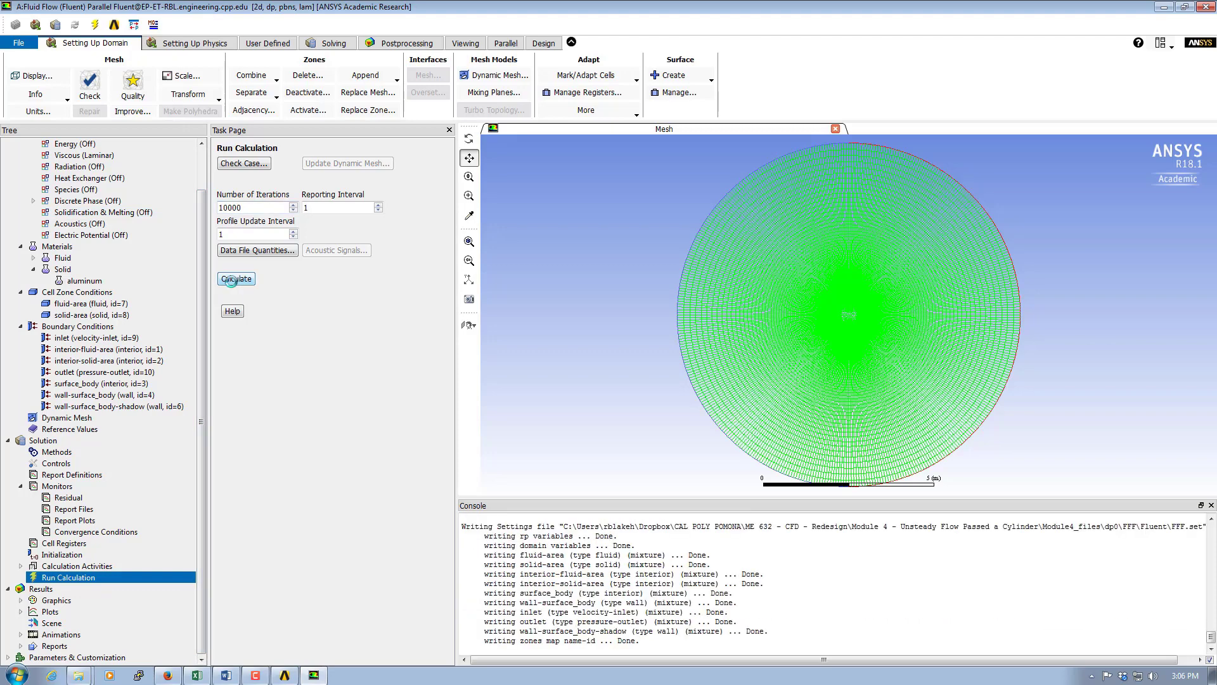
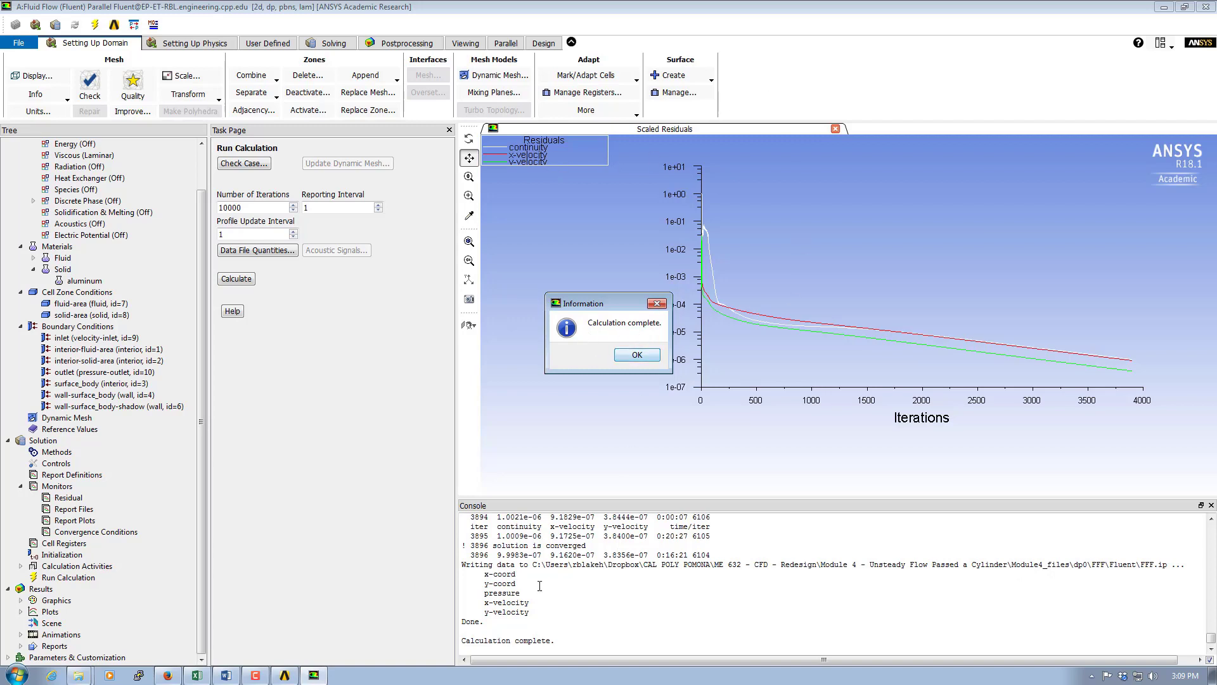
pyautogui.click(641, 356)
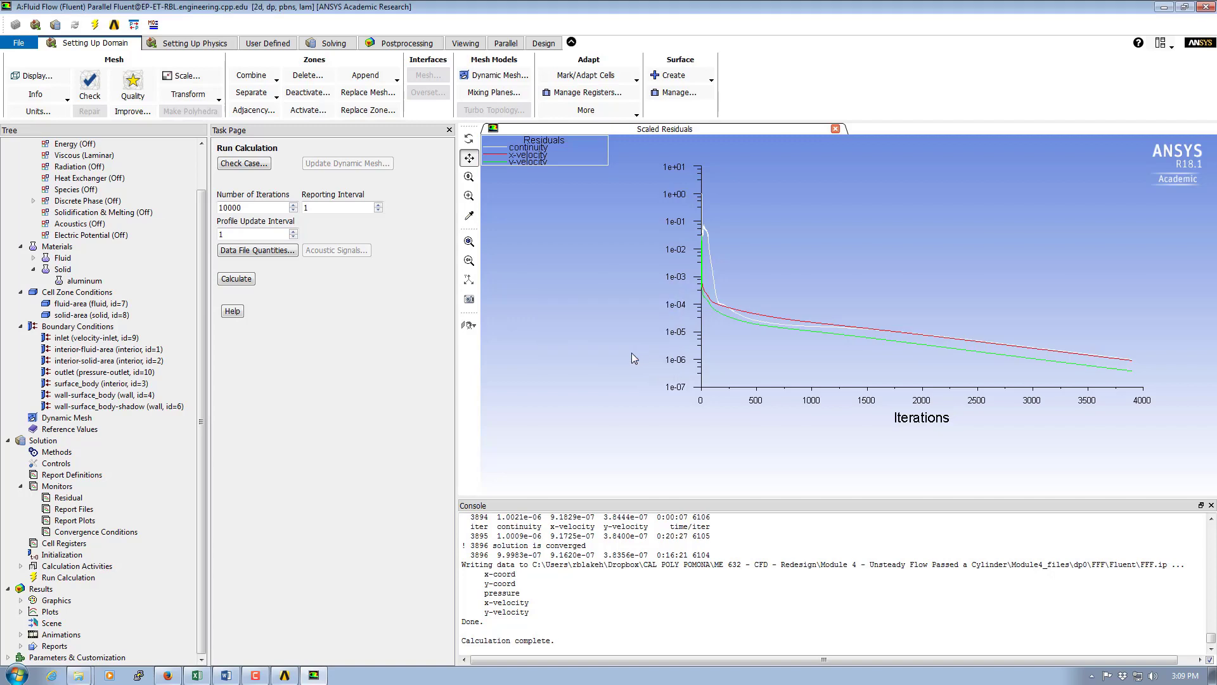
# Step: Create the contour plot contour-1 of Velocity Magnitude and display it with filled contours
pyautogui.click(204, 425)
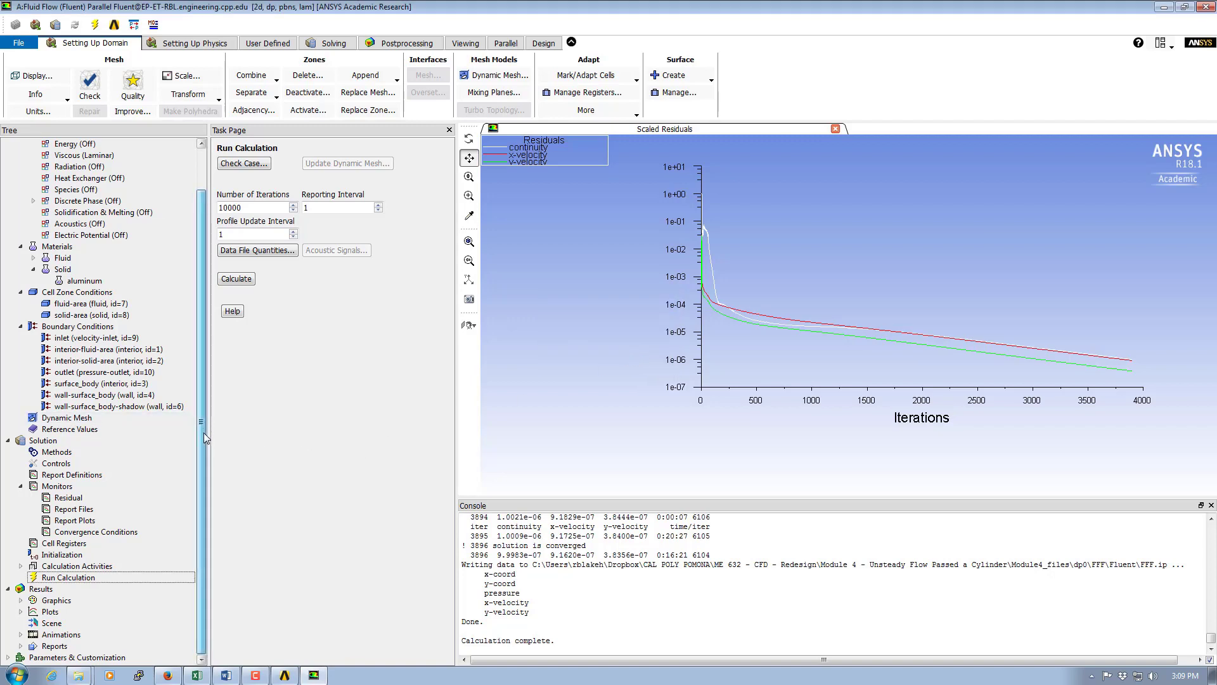
pyautogui.doubleClick(56, 601)
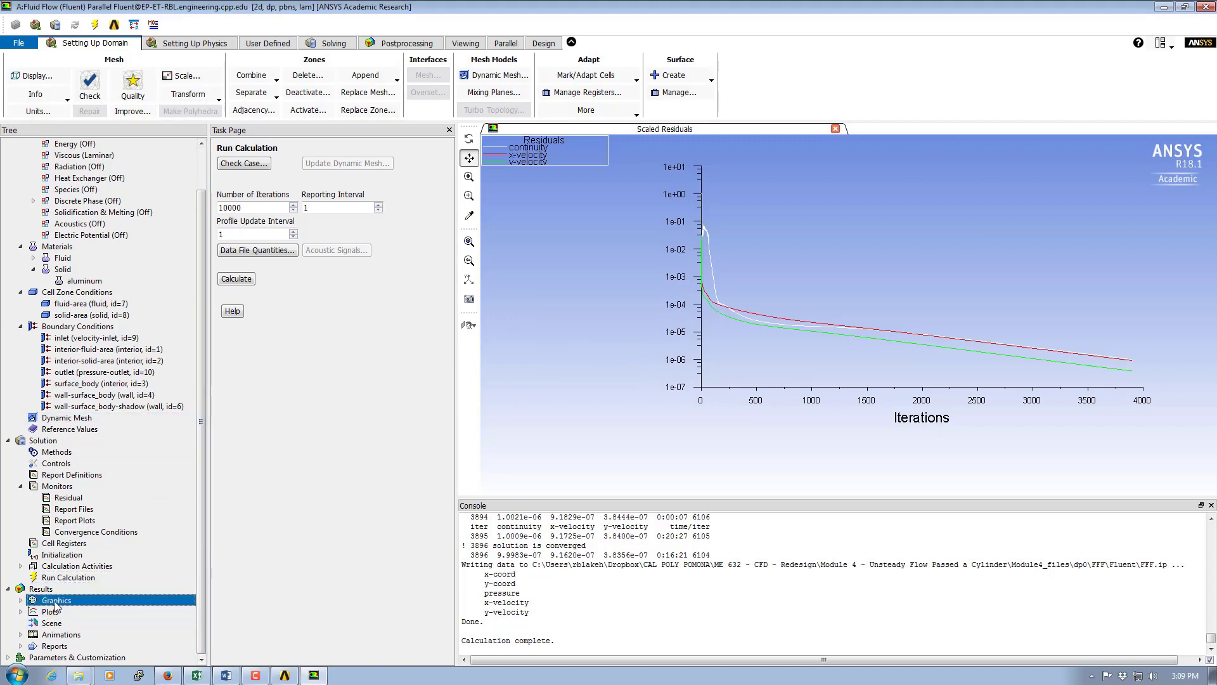
pyautogui.click(70, 623)
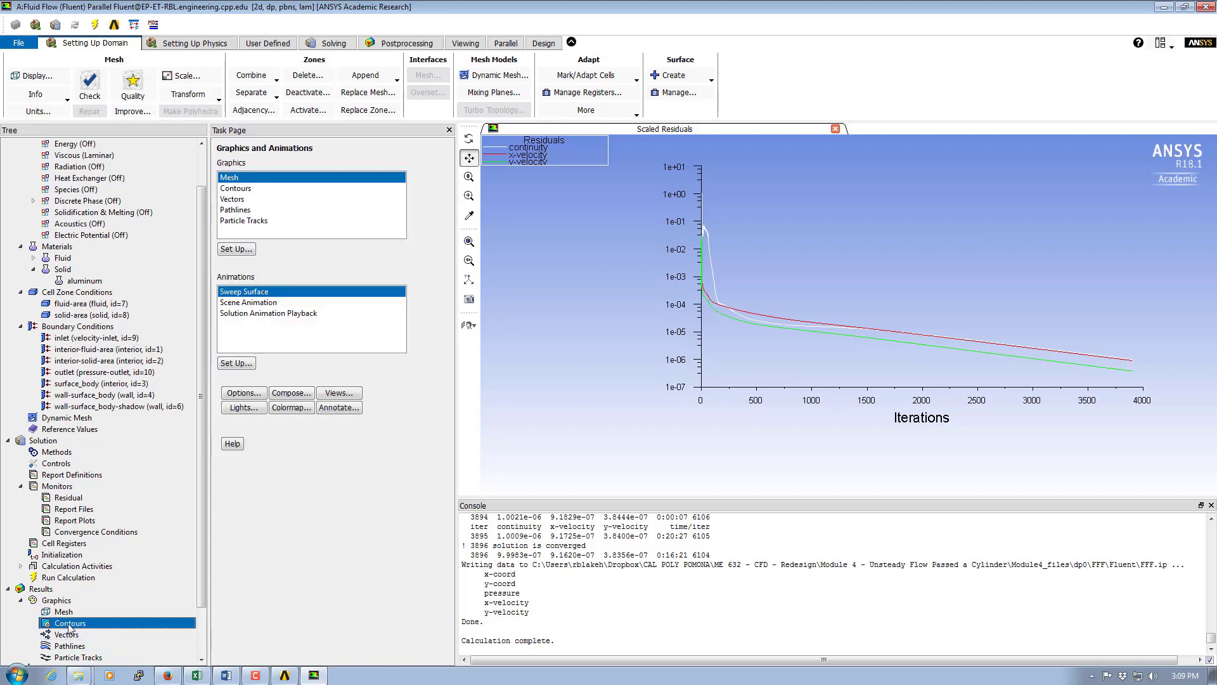
pyautogui.doubleClick(70, 624)
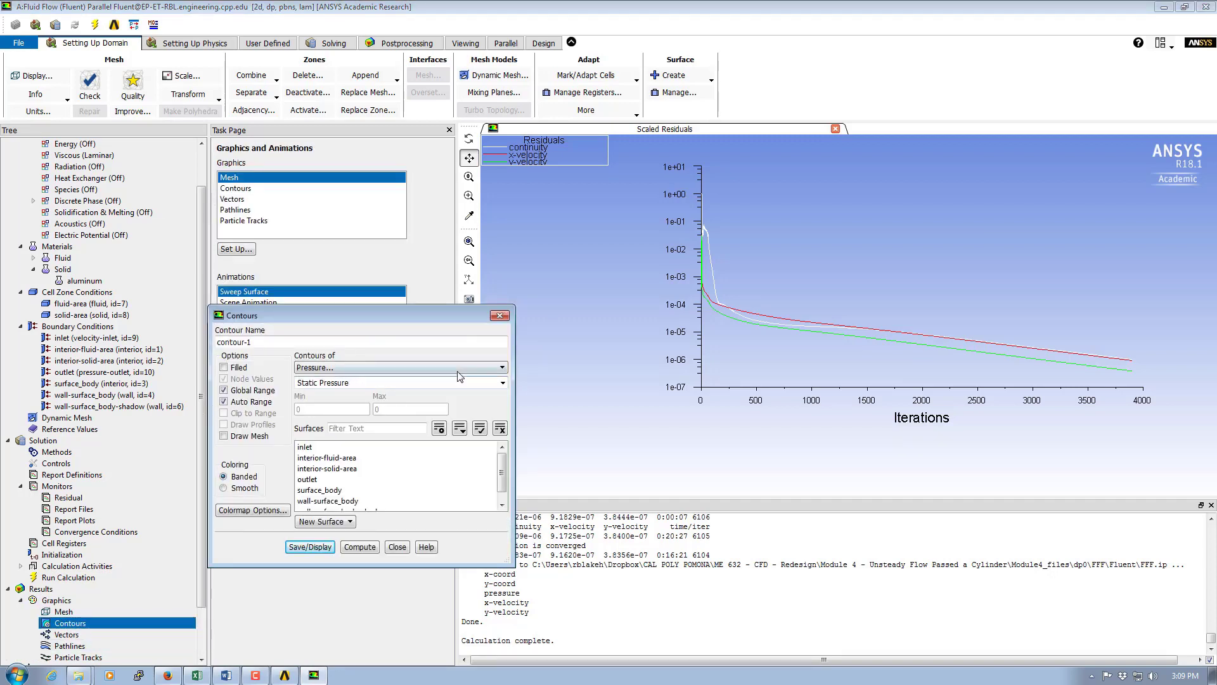
pyautogui.click(502, 368)
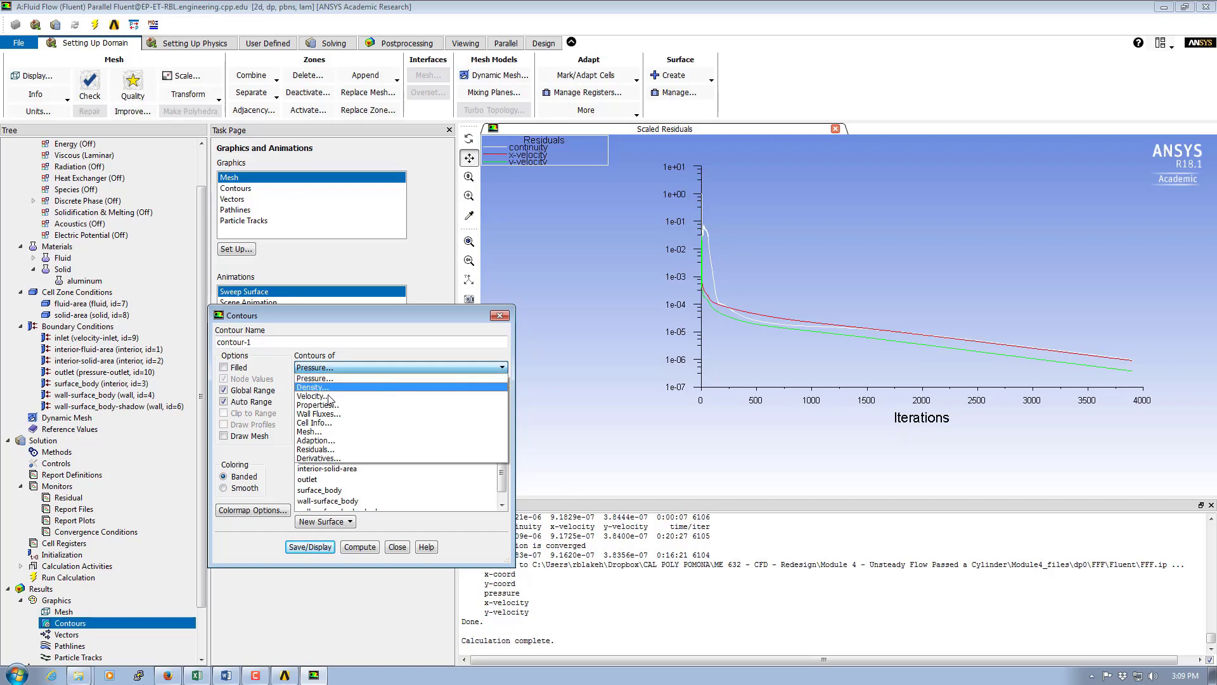
pyautogui.click(327, 397)
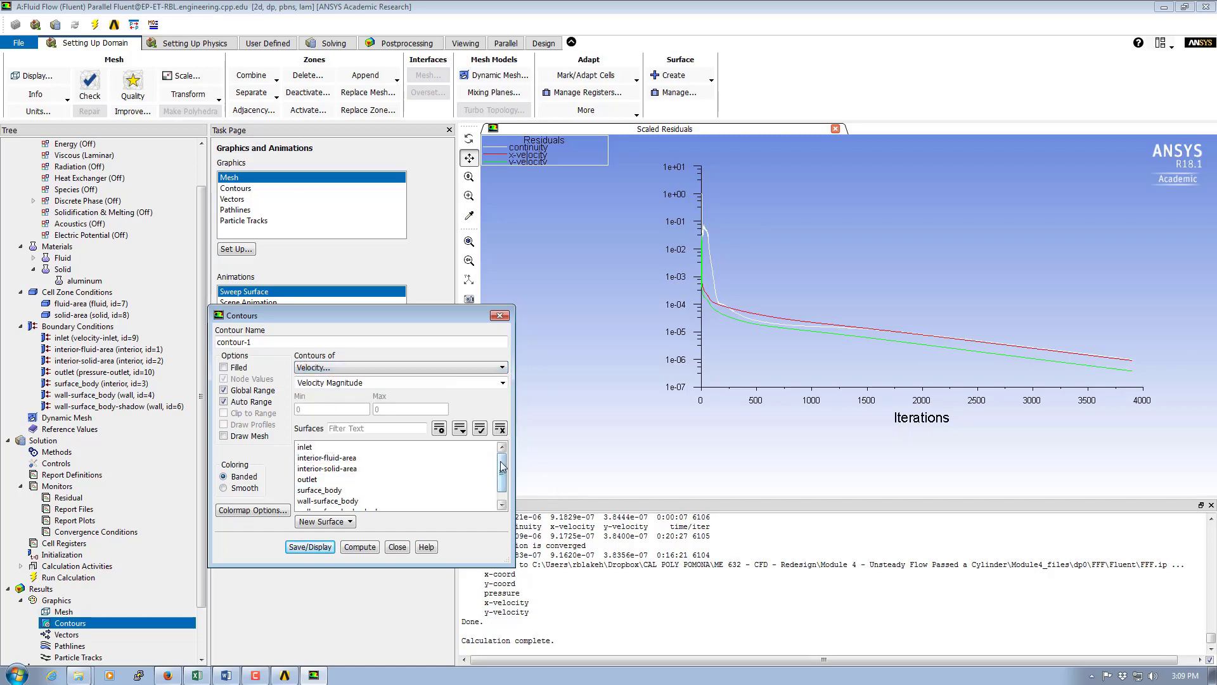
pyautogui.click(310, 547)
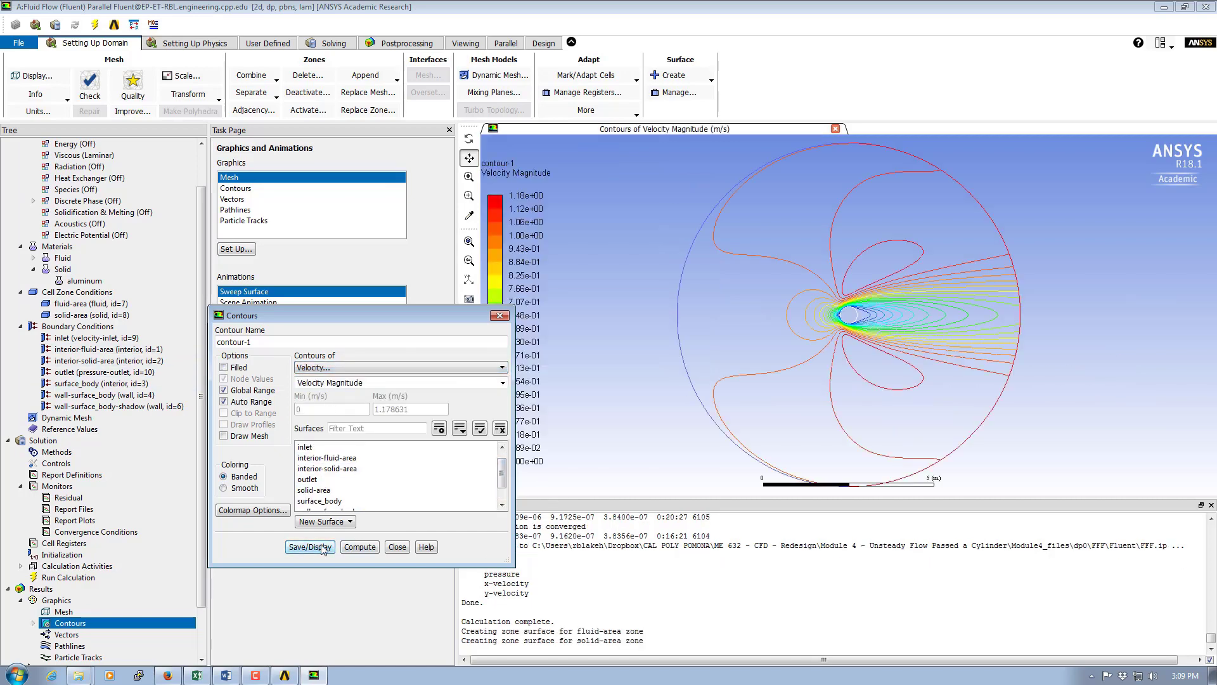
pyautogui.click(241, 369)
pyautogui.click(320, 547)
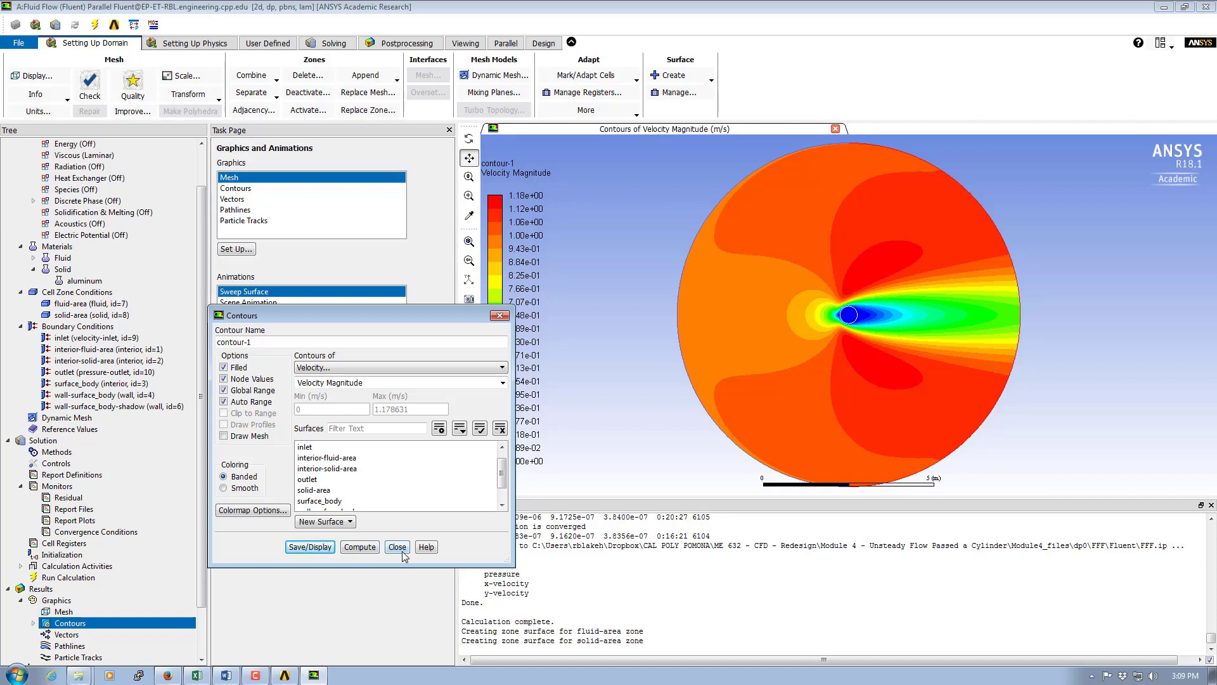
# Step: Change contour-1 to show filled Static Pressure contours, display it and close the contour settings
pyautogui.click(327, 368)
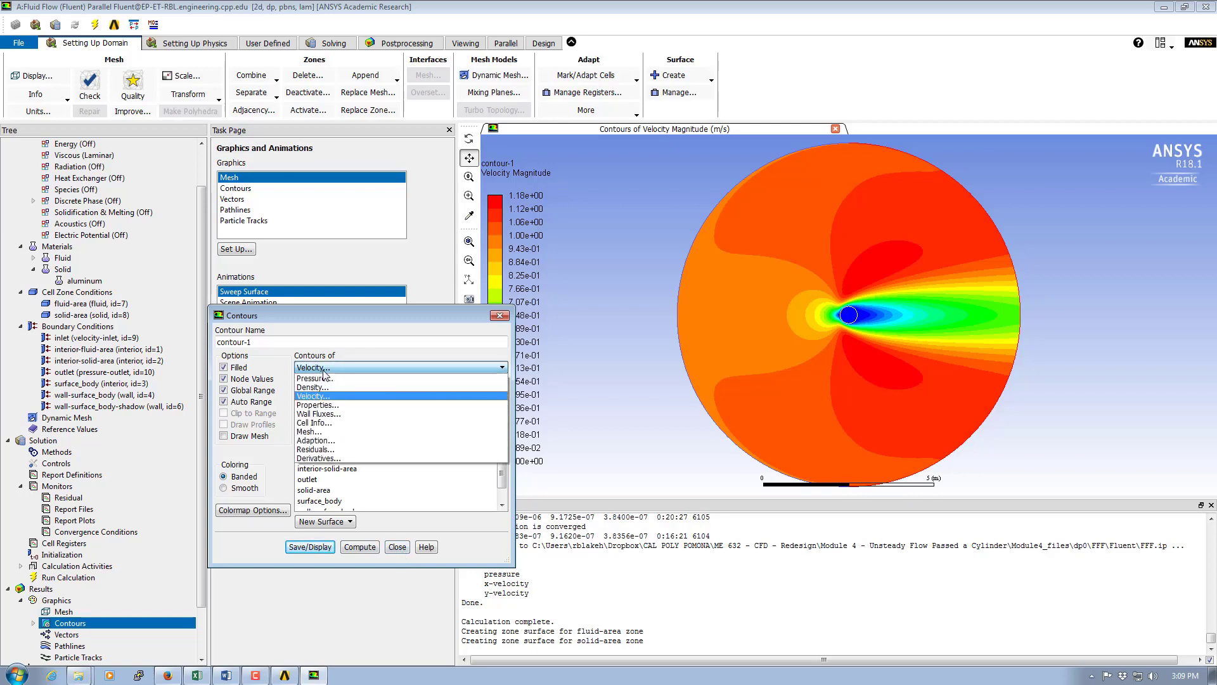
pyautogui.click(327, 379)
pyautogui.click(310, 546)
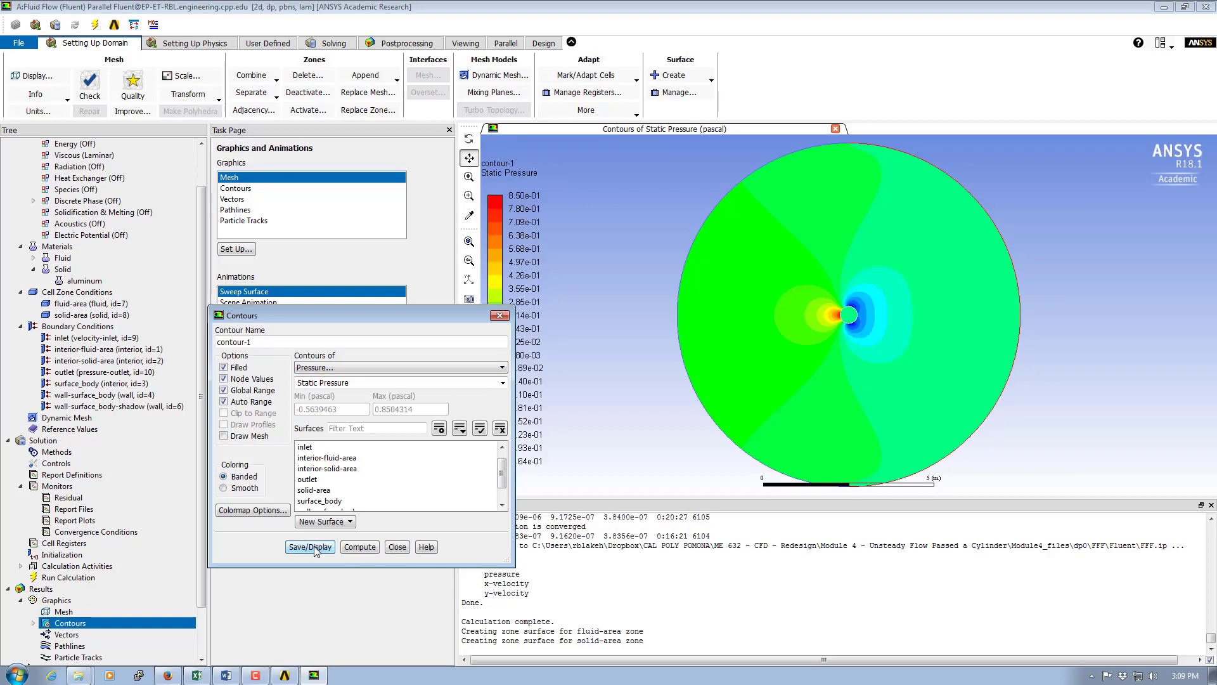
pyautogui.click(396, 548)
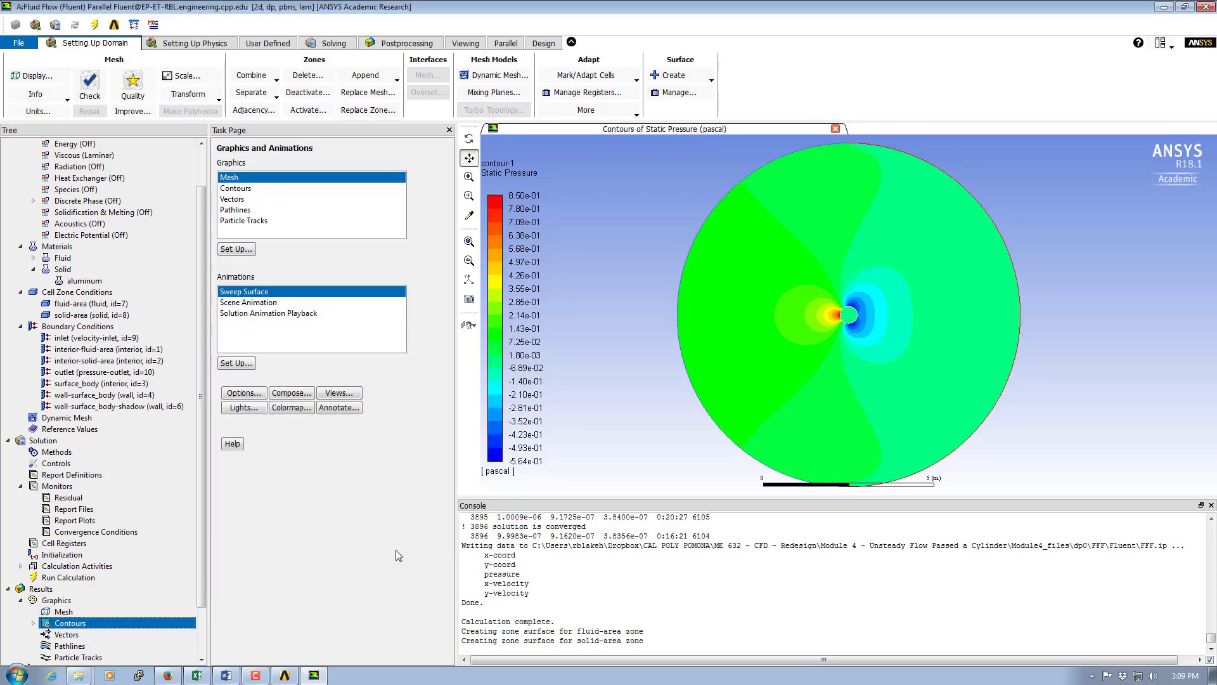
# Step: Create a second contour plot, contour-2, of the velocity Stream Function without fill and display it
pyautogui.doubleClick(69, 646)
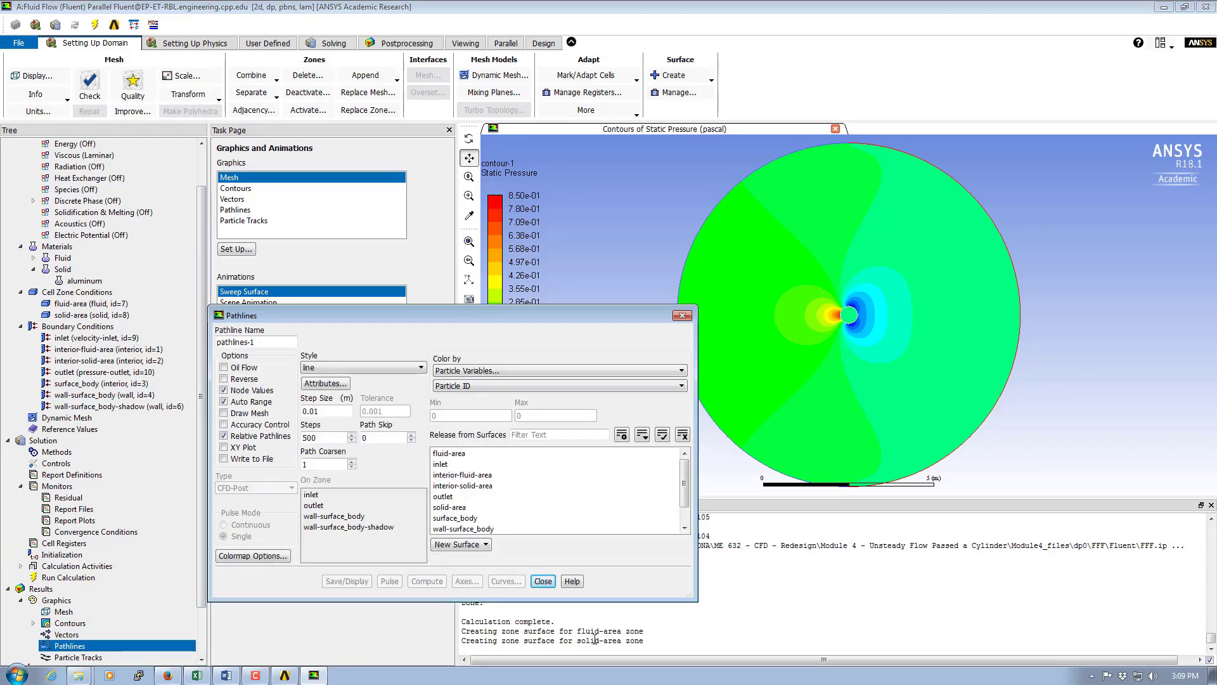
pyautogui.click(543, 581)
pyautogui.doubleClick(247, 189)
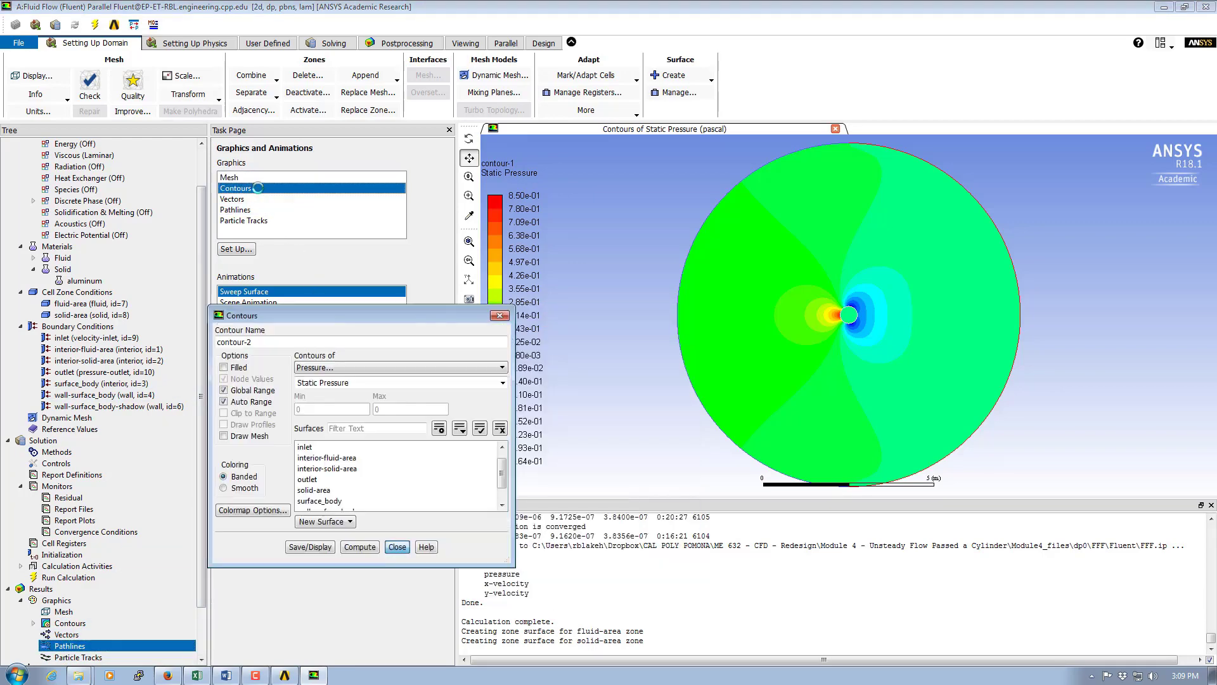
pyautogui.click(342, 367)
pyautogui.click(344, 396)
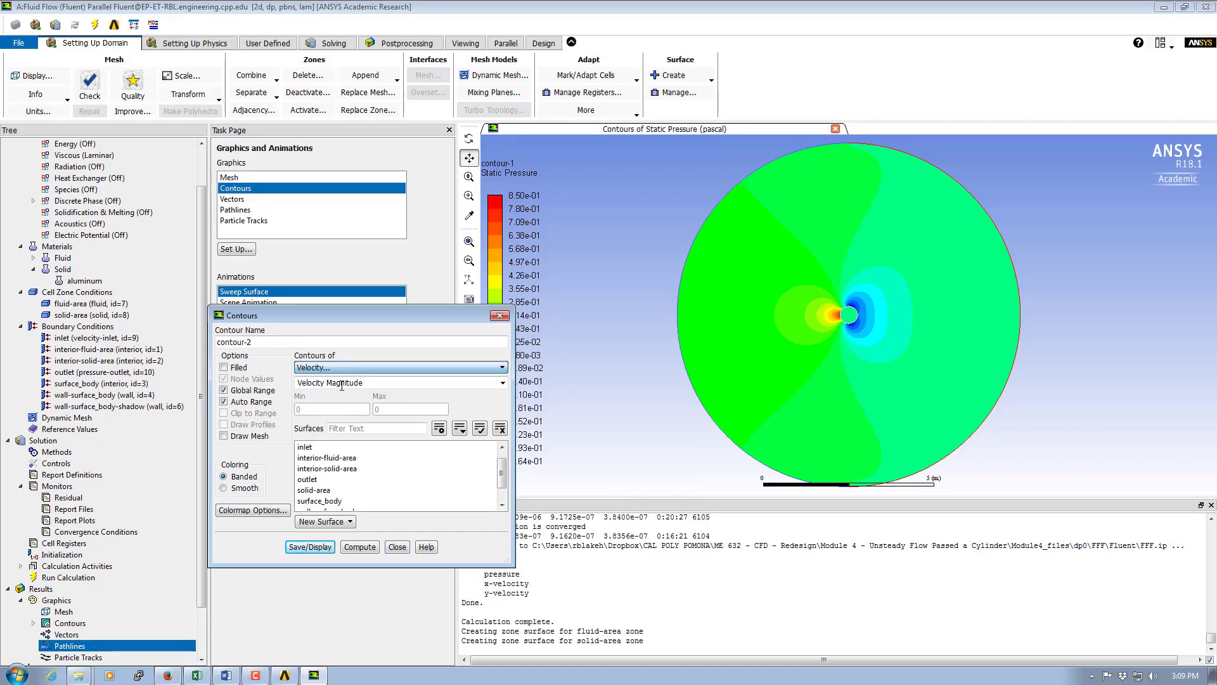
pyautogui.click(482, 383)
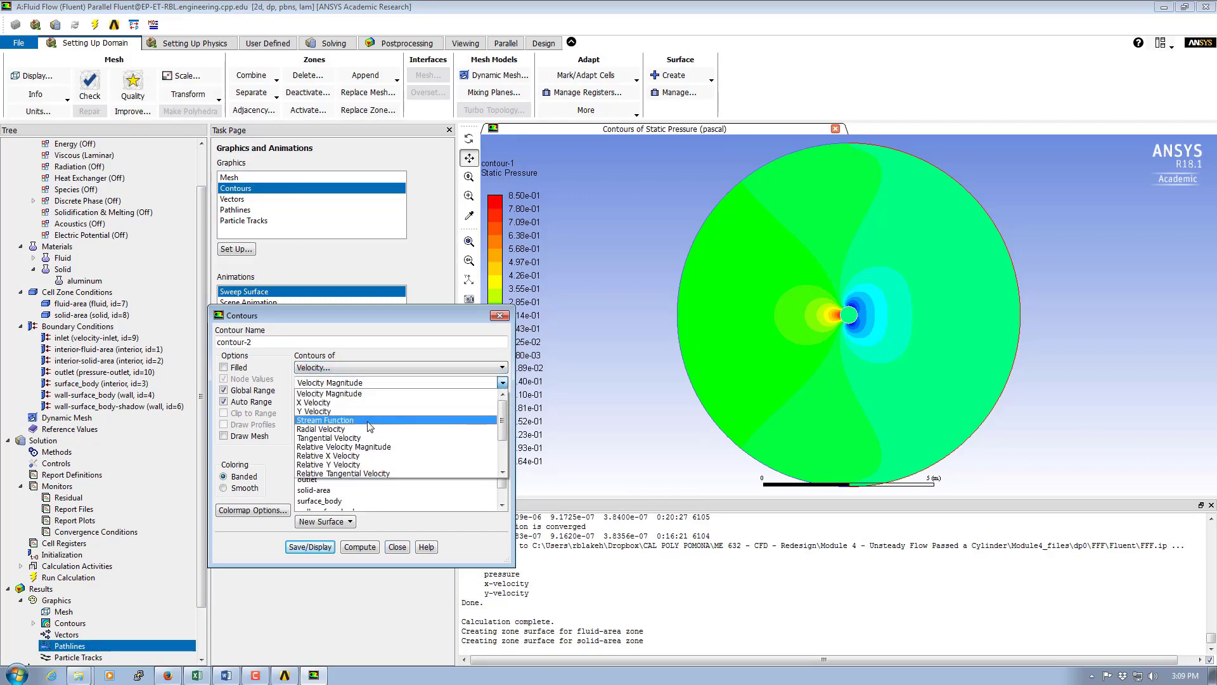
pyautogui.click(330, 420)
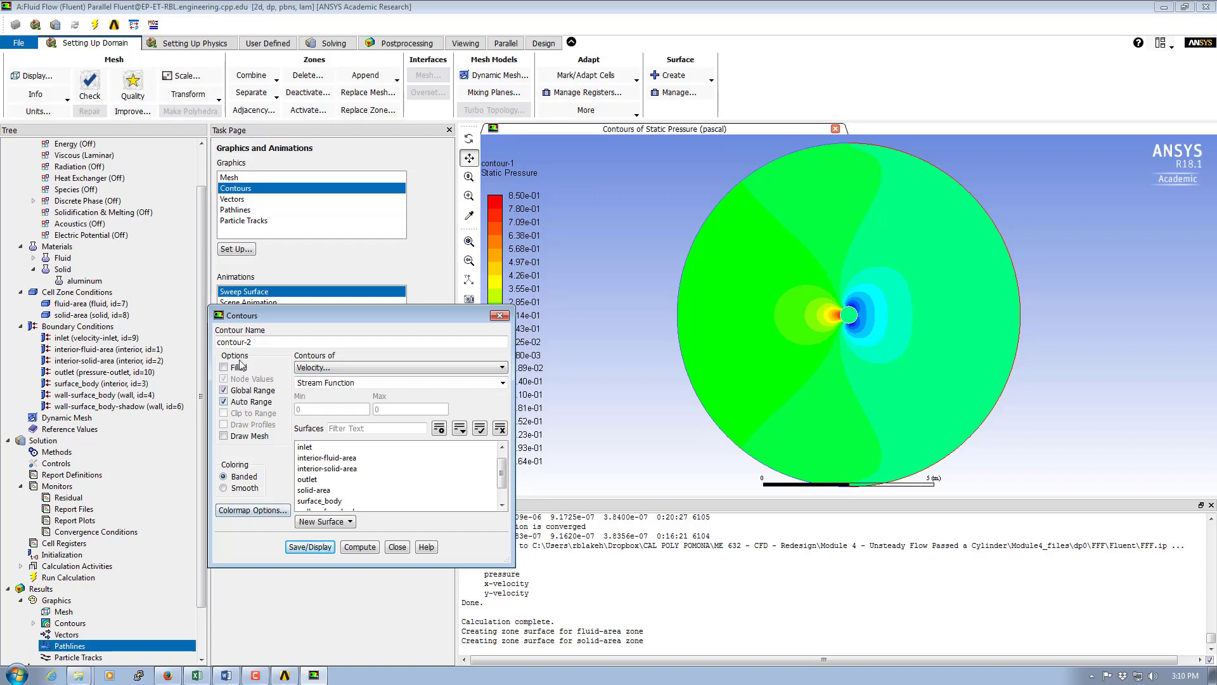
pyautogui.click(308, 546)
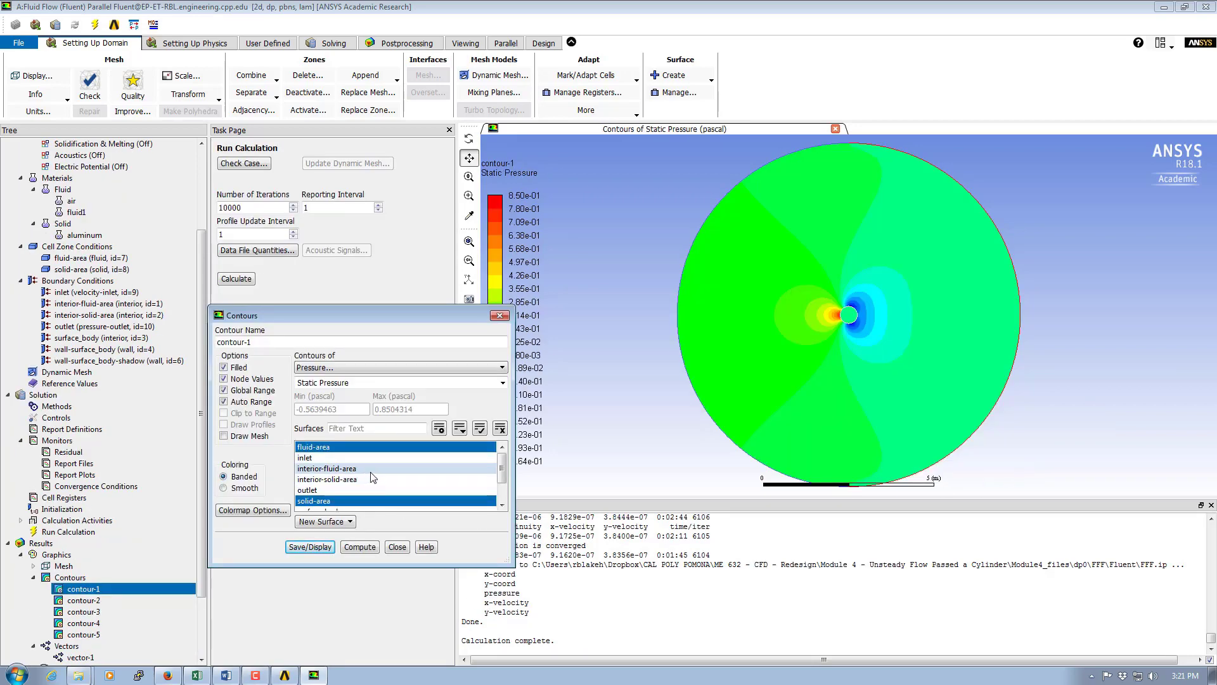
# Step: Switch contour-1 back to filled Velocity Magnitude, display it close up around the cylinder, and close the contour settings
pyautogui.click(444, 367)
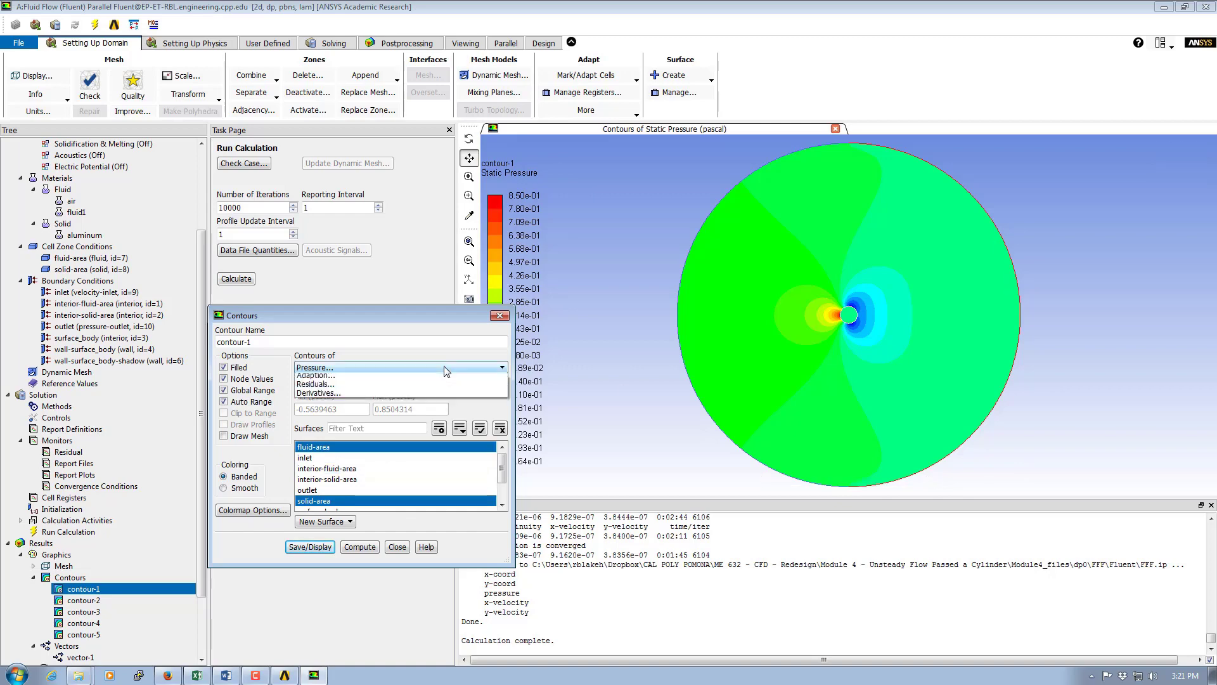
pyautogui.click(339, 397)
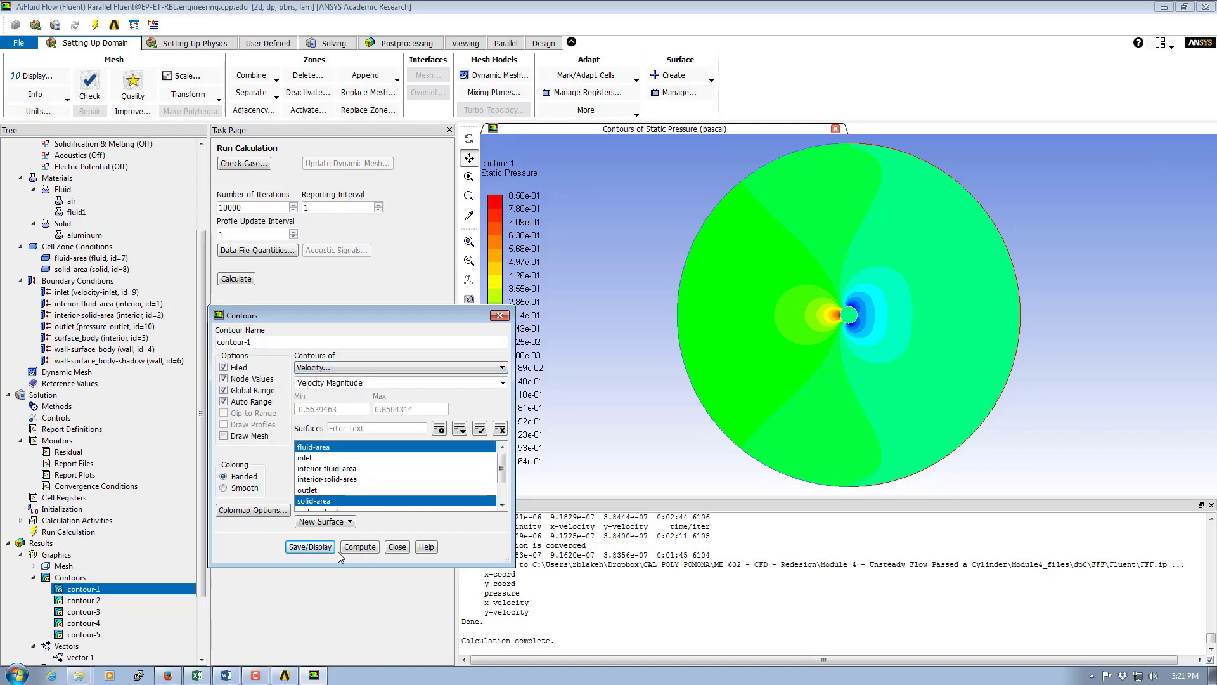
pyautogui.click(309, 547)
pyautogui.moveTo(839, 282); pyautogui.dragTo(925, 354, button='middle')
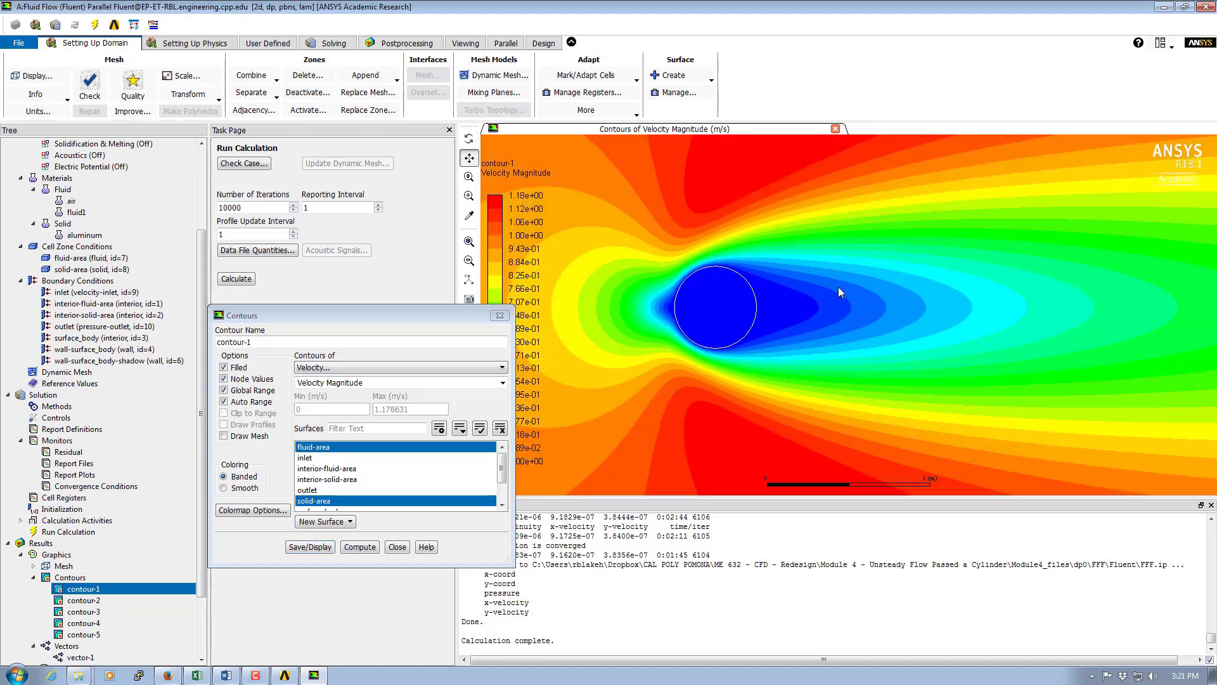
pyautogui.moveTo(715, 306); pyautogui.dragTo(718, 280)
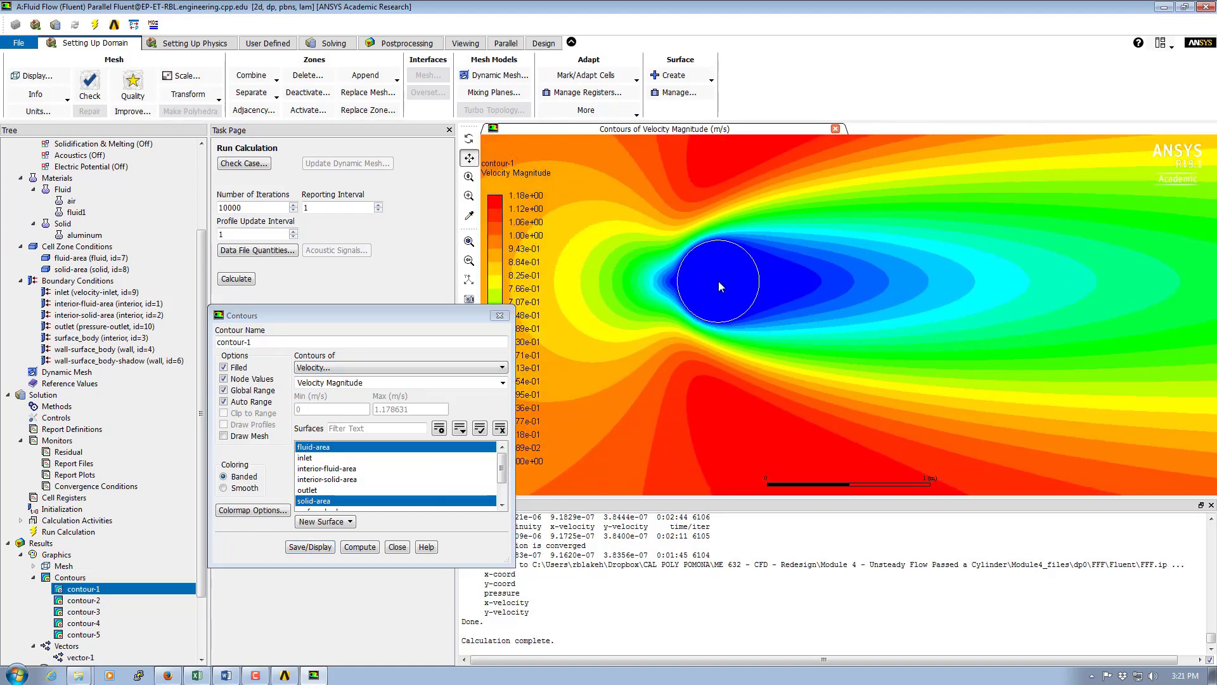
pyautogui.click(395, 547)
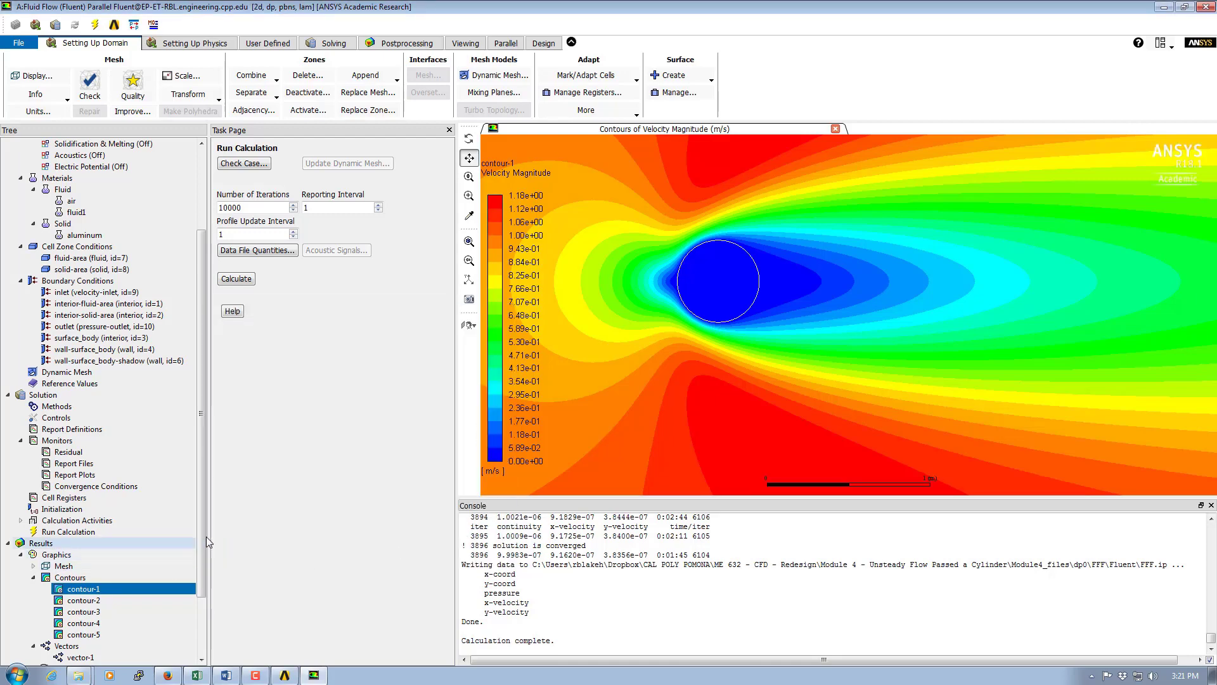
# Step: Create the vector plot vector-2 of Velocity colored by Velocity Magnitude, display it and inspect the arrows around the cylinder
pyautogui.scroll(-2, 202, 553)
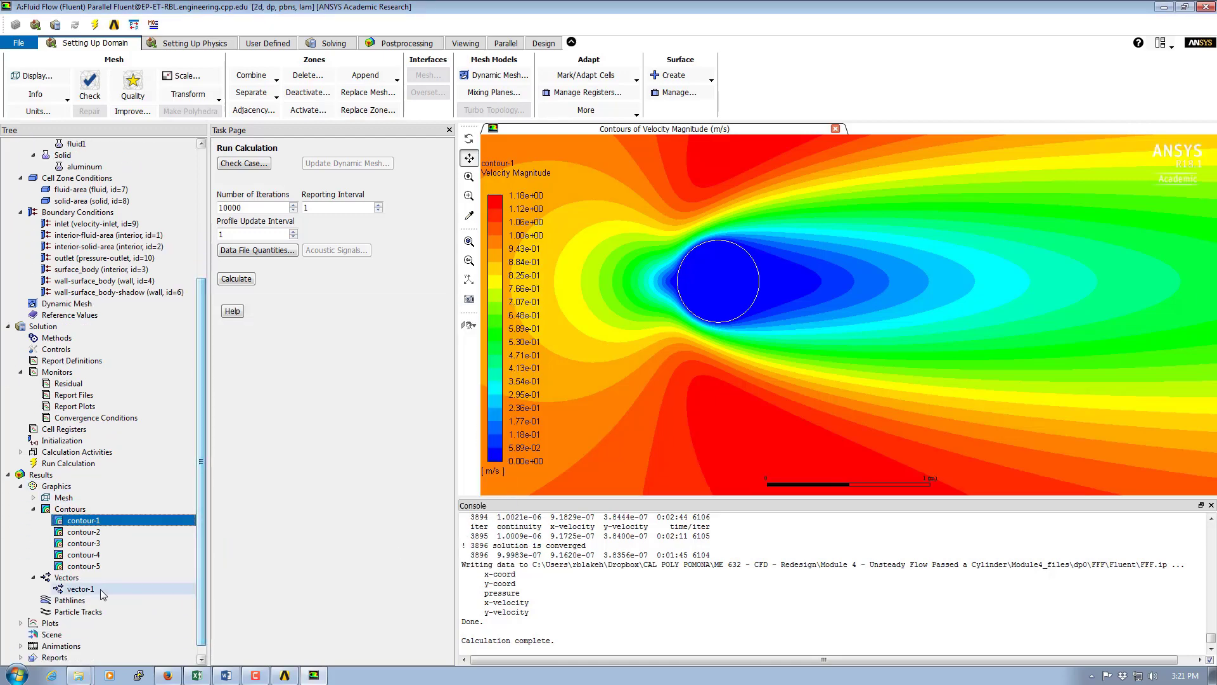
pyautogui.doubleClick(67, 578)
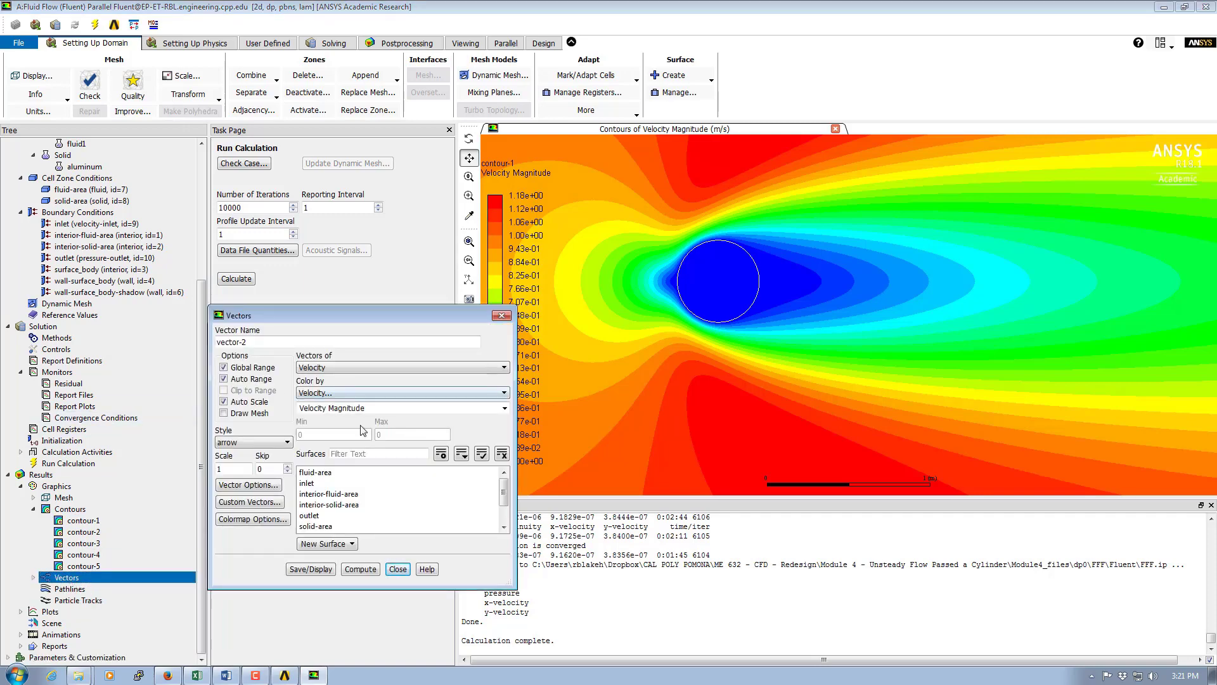
pyautogui.click(311, 569)
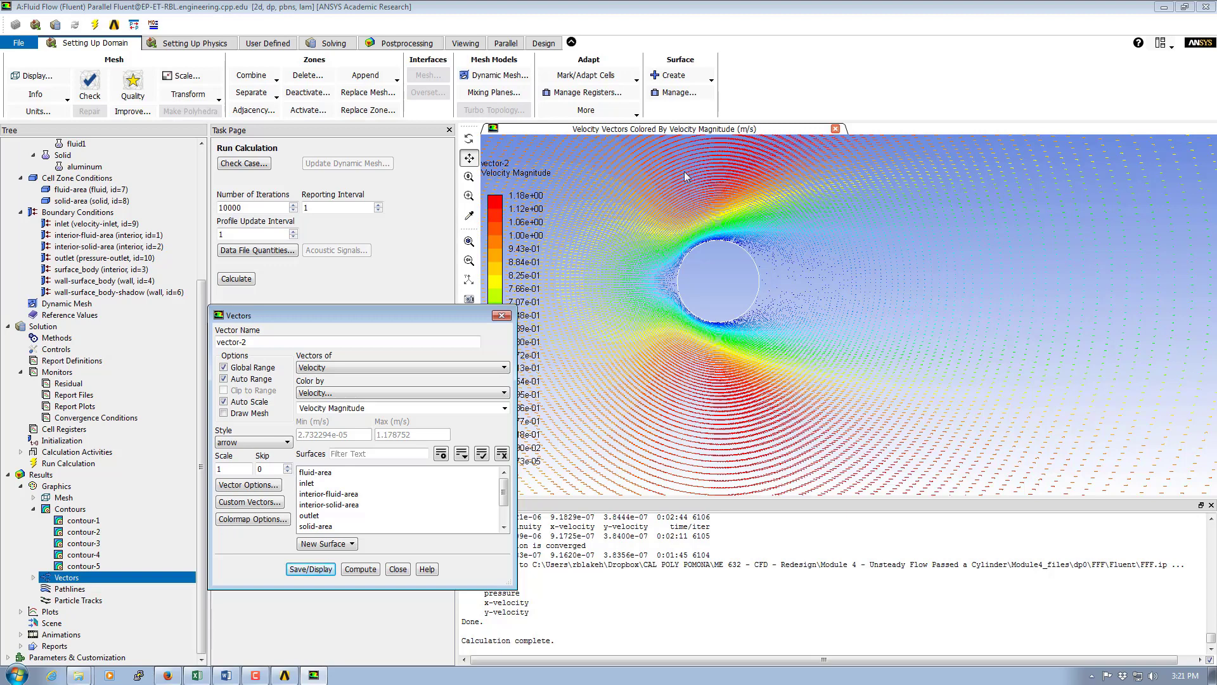
pyautogui.moveTo(687, 174); pyautogui.dragTo(730, 196, button='middle')
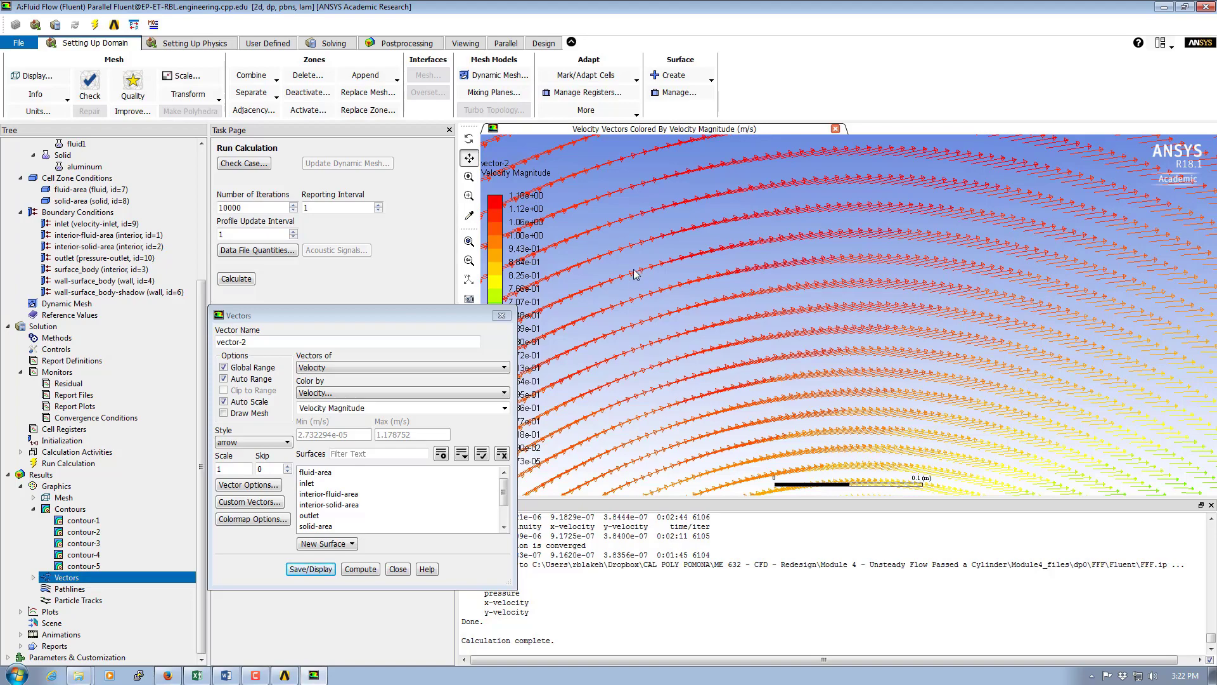
pyautogui.moveTo(915, 400); pyautogui.dragTo(816, 312, button='middle')
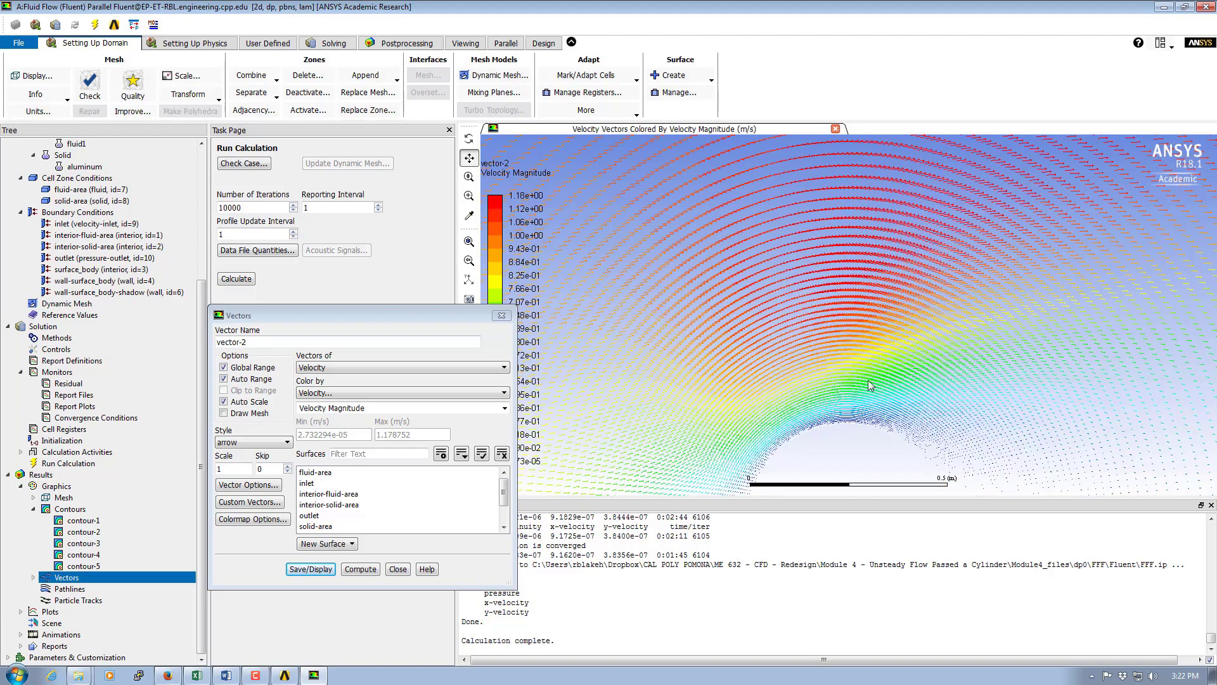
pyautogui.scroll(-4, 869, 379)
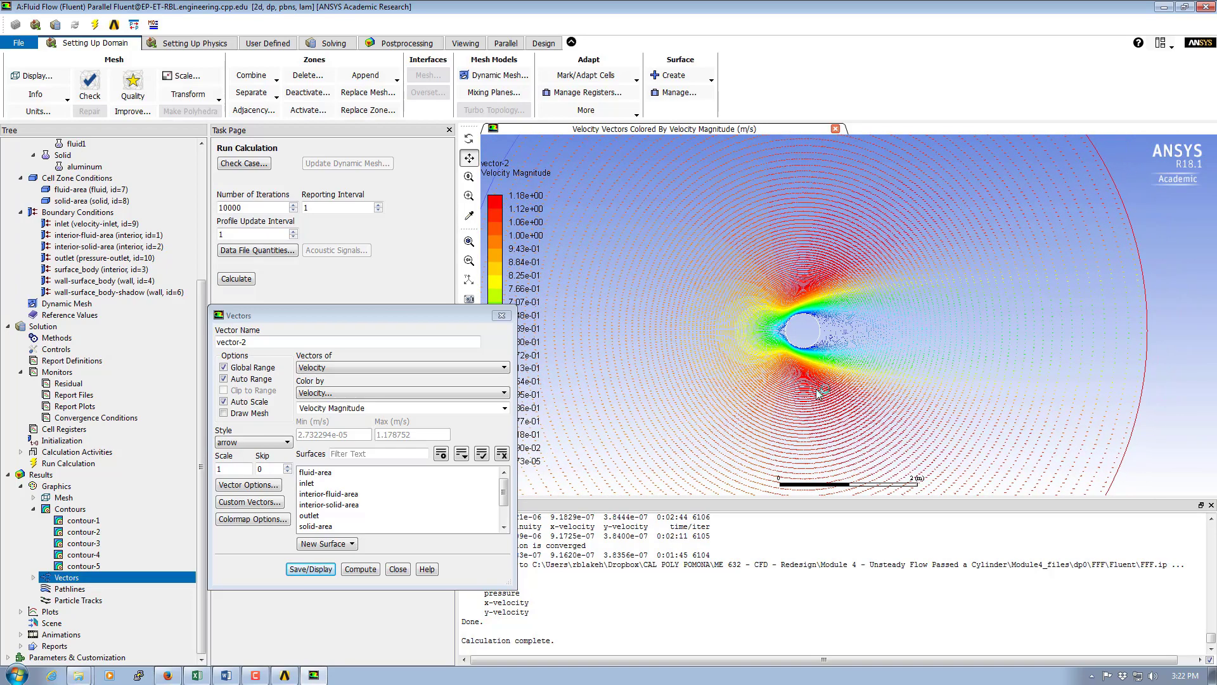
# Step: Set the vector-2 arrow scale to 50, redisplay the plot and examine the recirculating flow just behind the cylinder
pyautogui.click(229, 470)
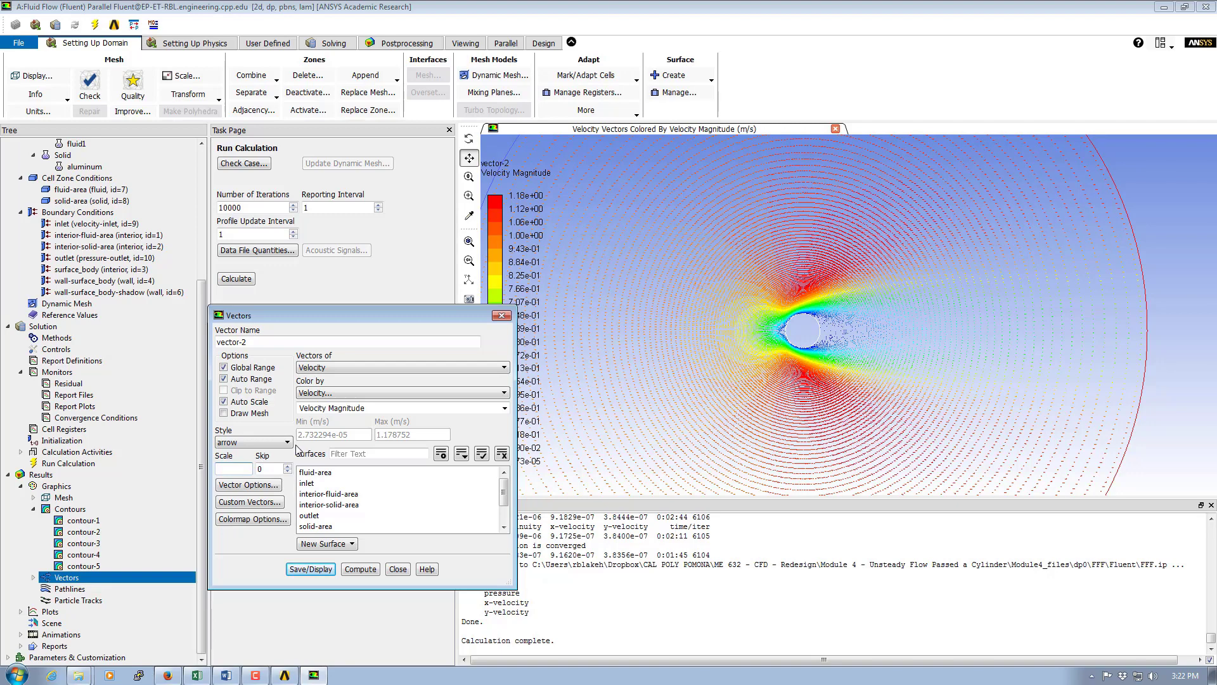
pyautogui.click(322, 566)
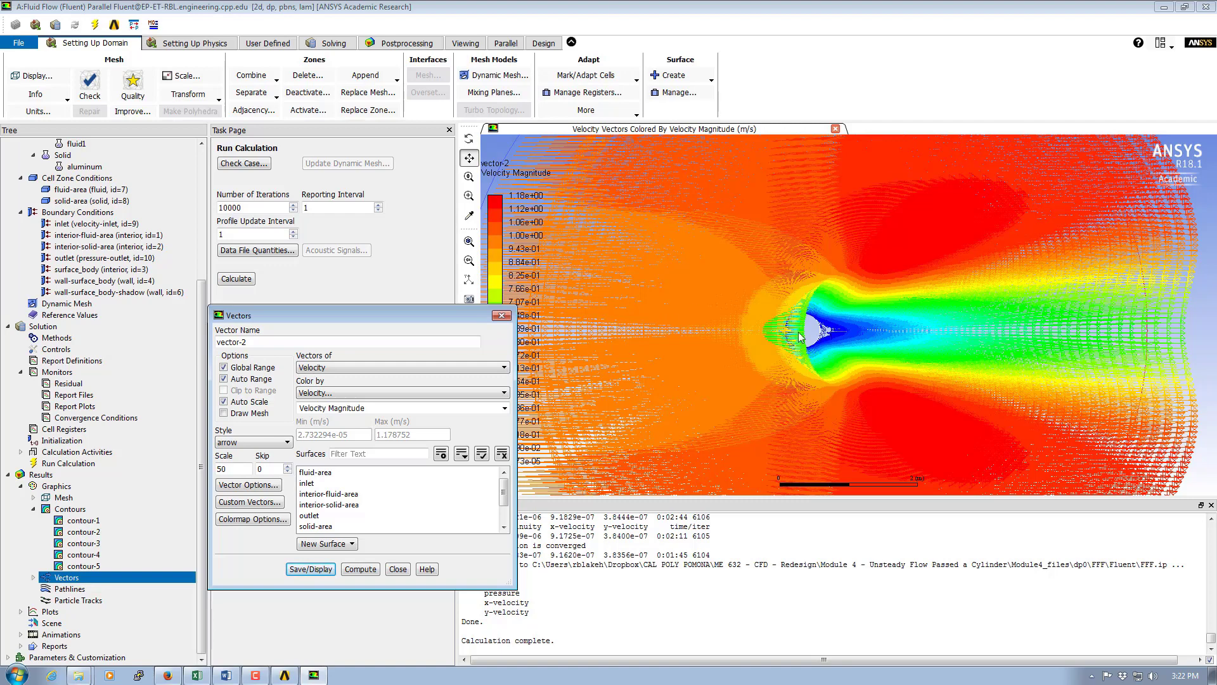
pyautogui.moveTo(806, 306); pyautogui.dragTo(854, 363, button='middle')
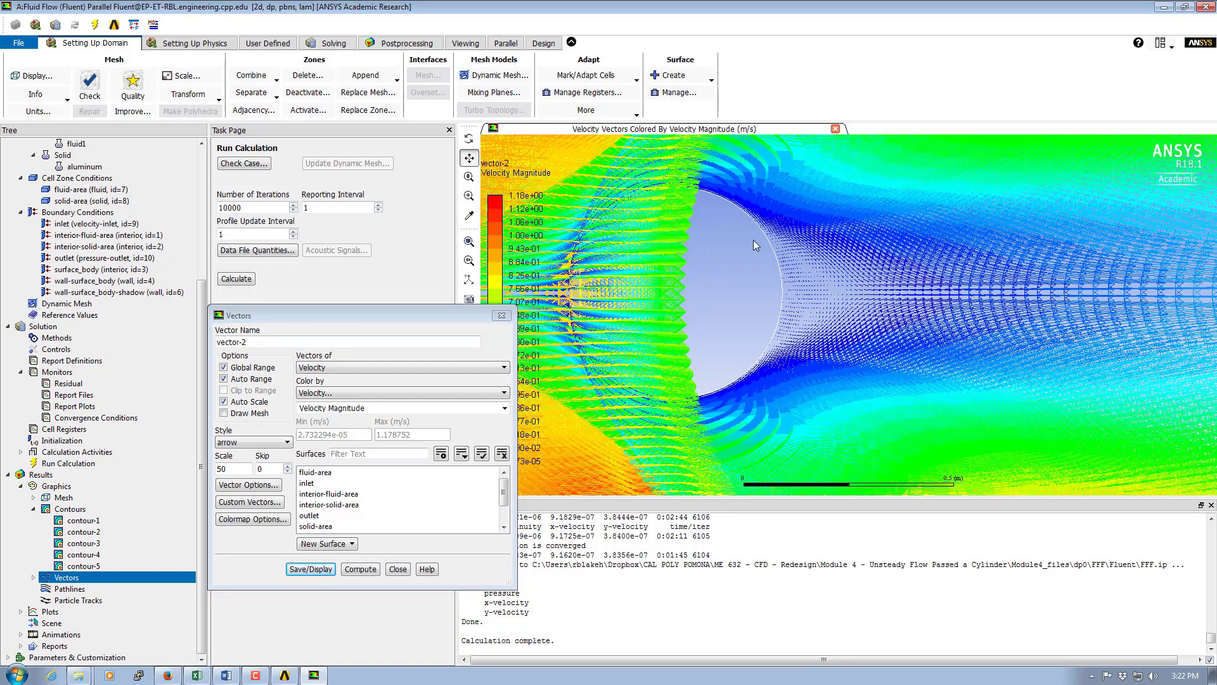
pyautogui.moveTo(753, 230); pyautogui.dragTo(866, 366, button='middle')
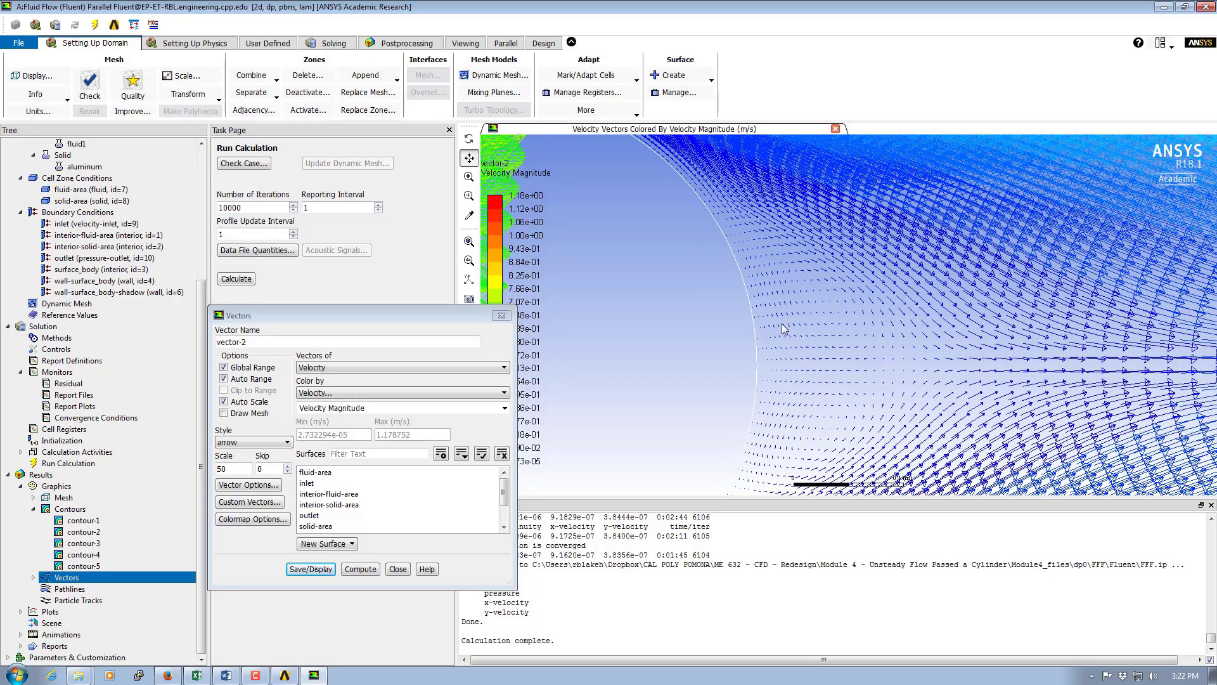
pyautogui.moveTo(769, 249); pyautogui.dragTo(886, 363, button='middle')
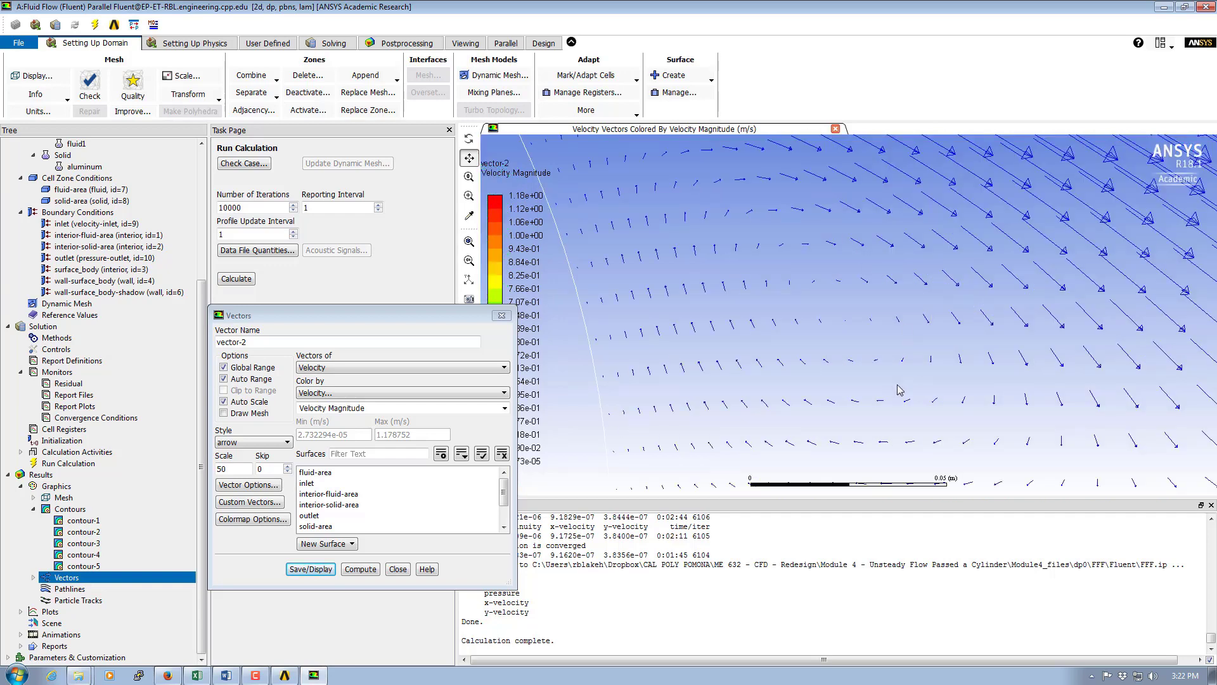
pyautogui.moveTo(898, 414); pyautogui.dragTo(852, 394)
pyautogui.moveTo(863, 382); pyautogui.dragTo(728, 293, button='middle')
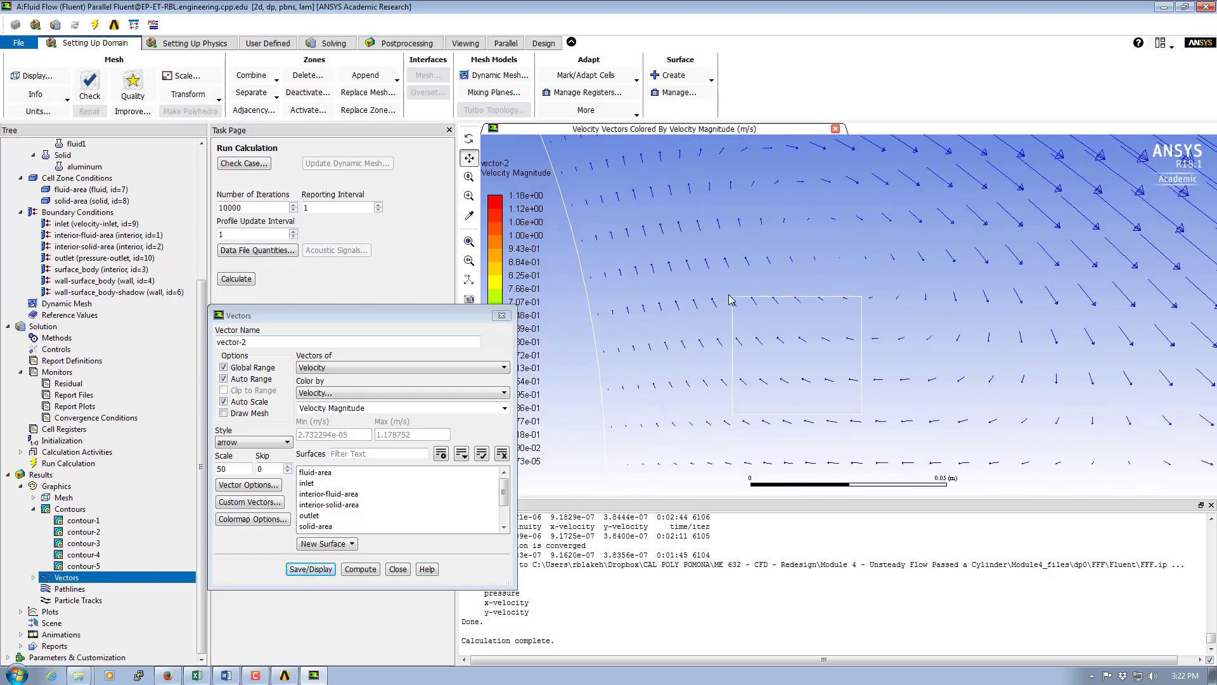
pyautogui.moveTo(853, 359); pyautogui.dragTo(837, 311)
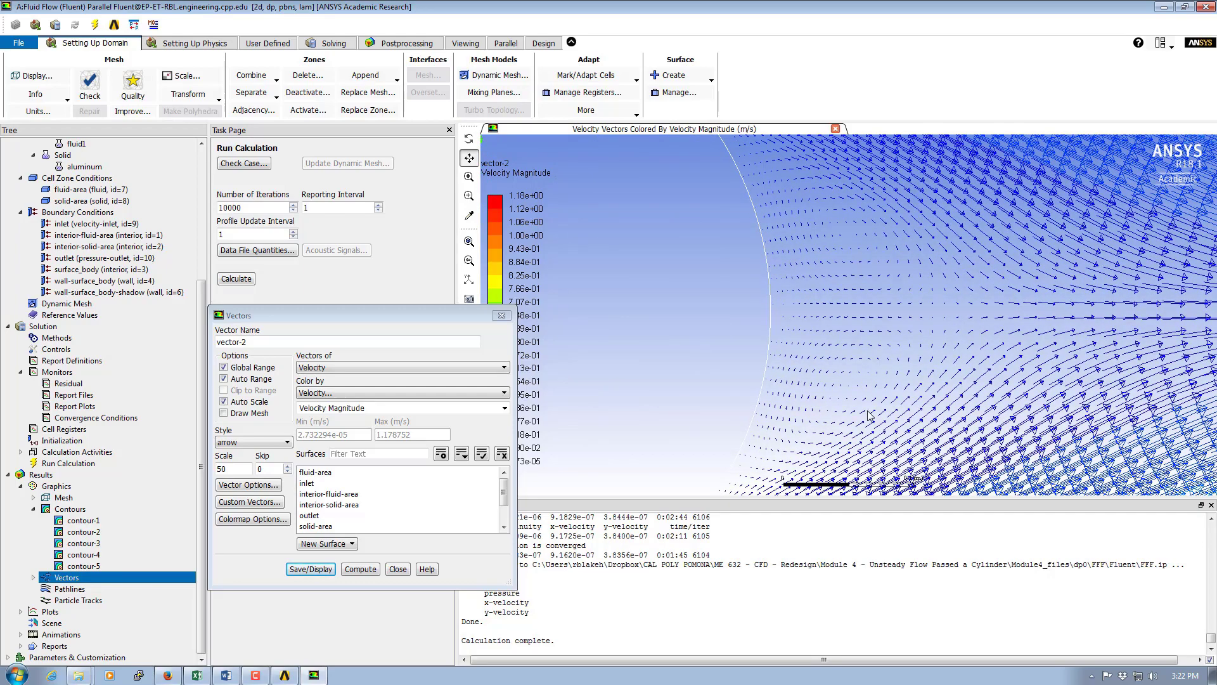
# Step: Switch to the Word document and review the Case I and Case II table of velocities and fluid properties
pyautogui.click(229, 674)
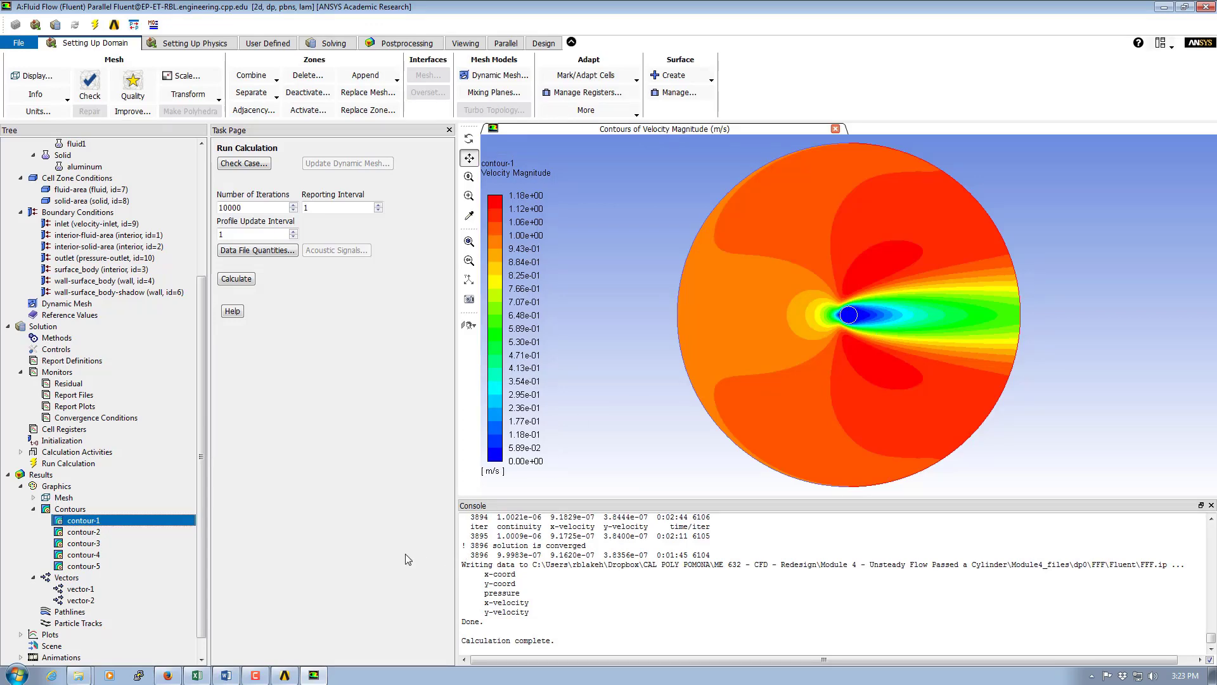
pyautogui.click(229, 676)
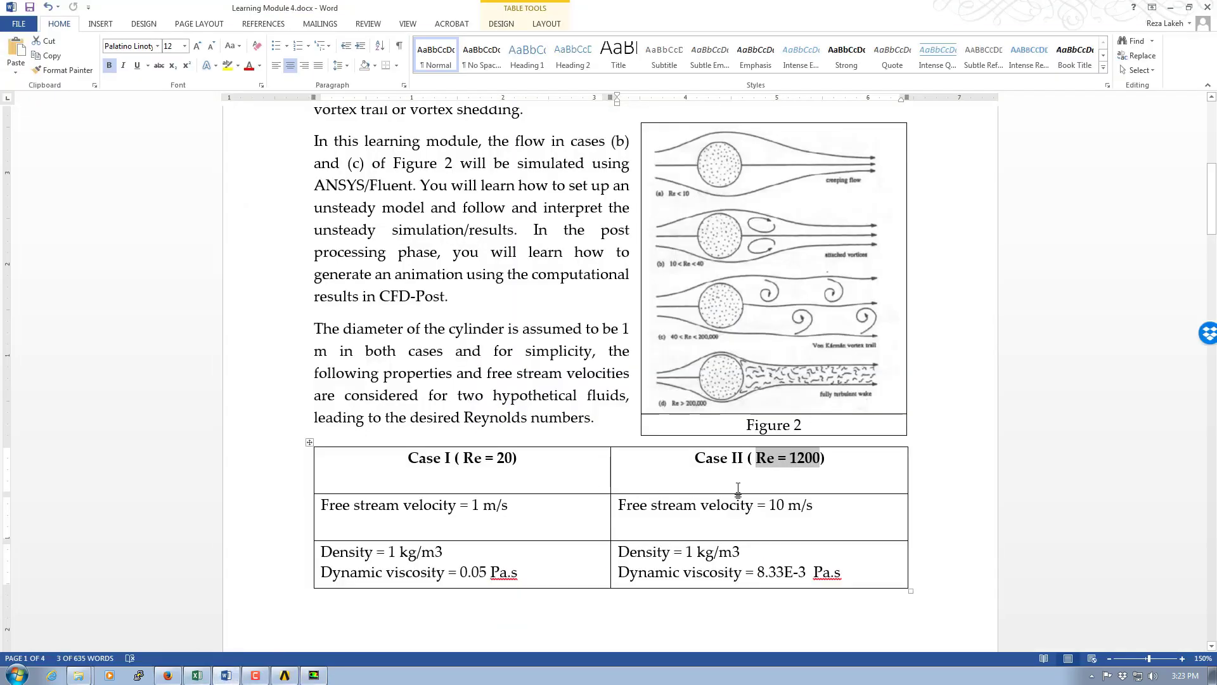
pyautogui.scroll(-1, 738, 488)
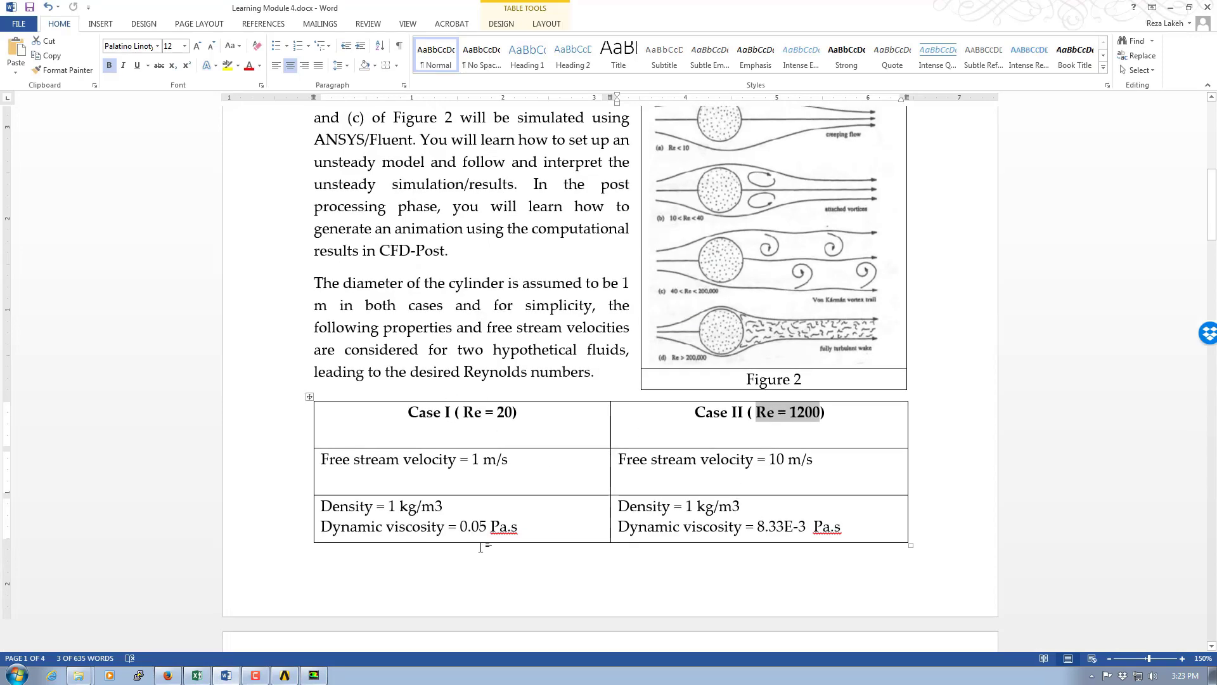
pyautogui.scroll(-2, 487, 541)
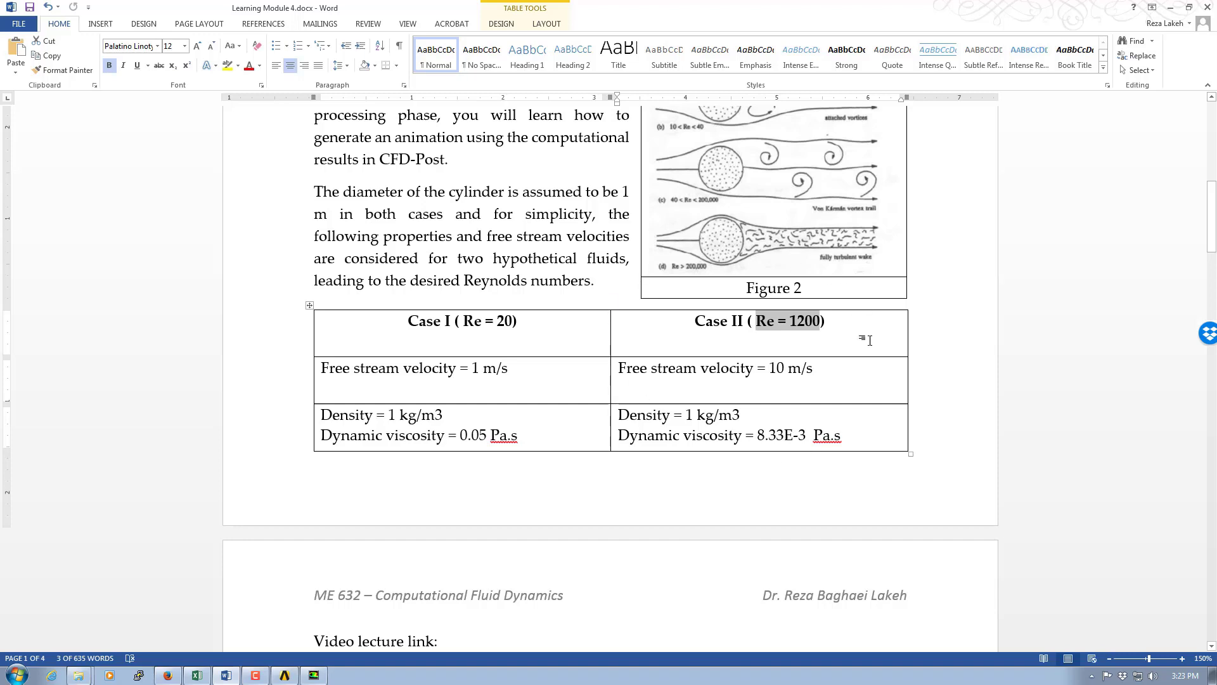
pyautogui.click(788, 324)
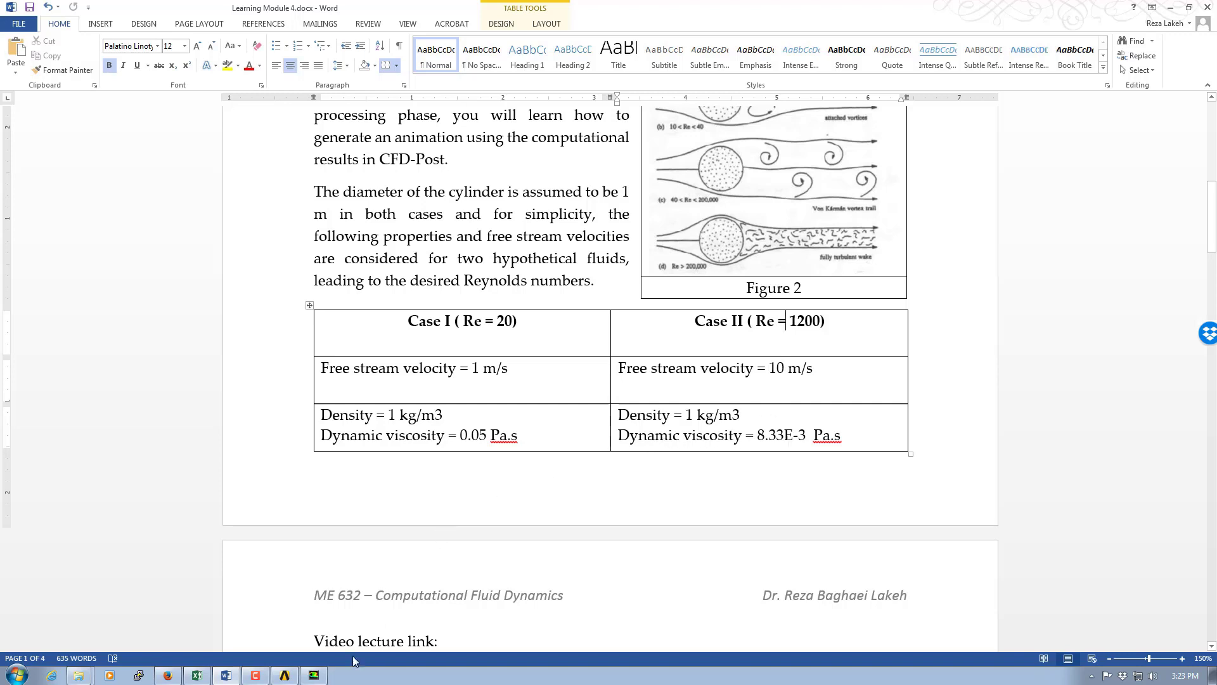
# Step: Switch back to Fluent and change the solver's time setting to Transient in the General setup
pyautogui.click(314, 675)
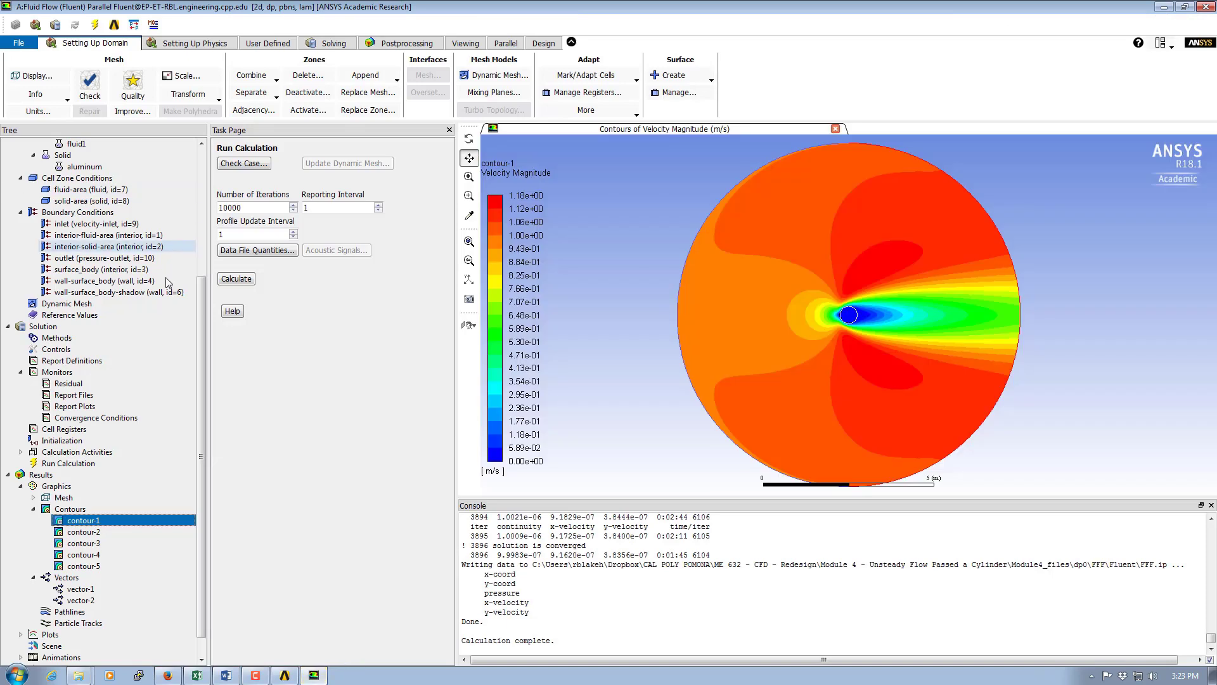
pyautogui.scroll(4, 202, 315)
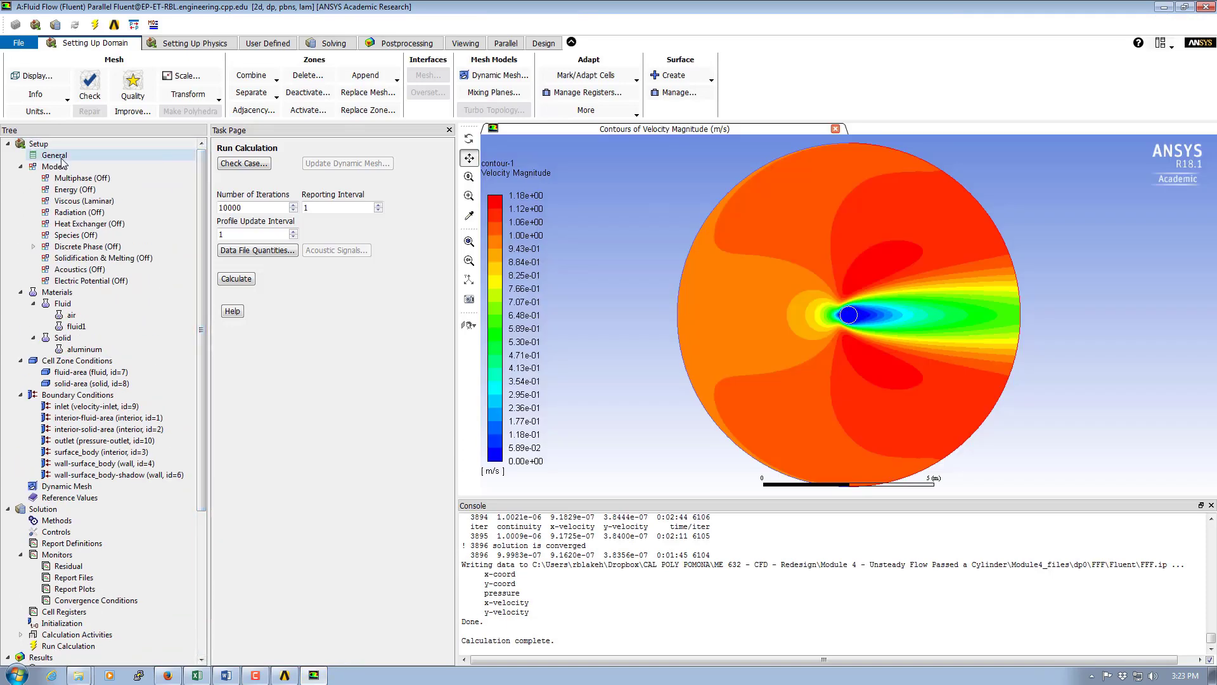
pyautogui.click(49, 156)
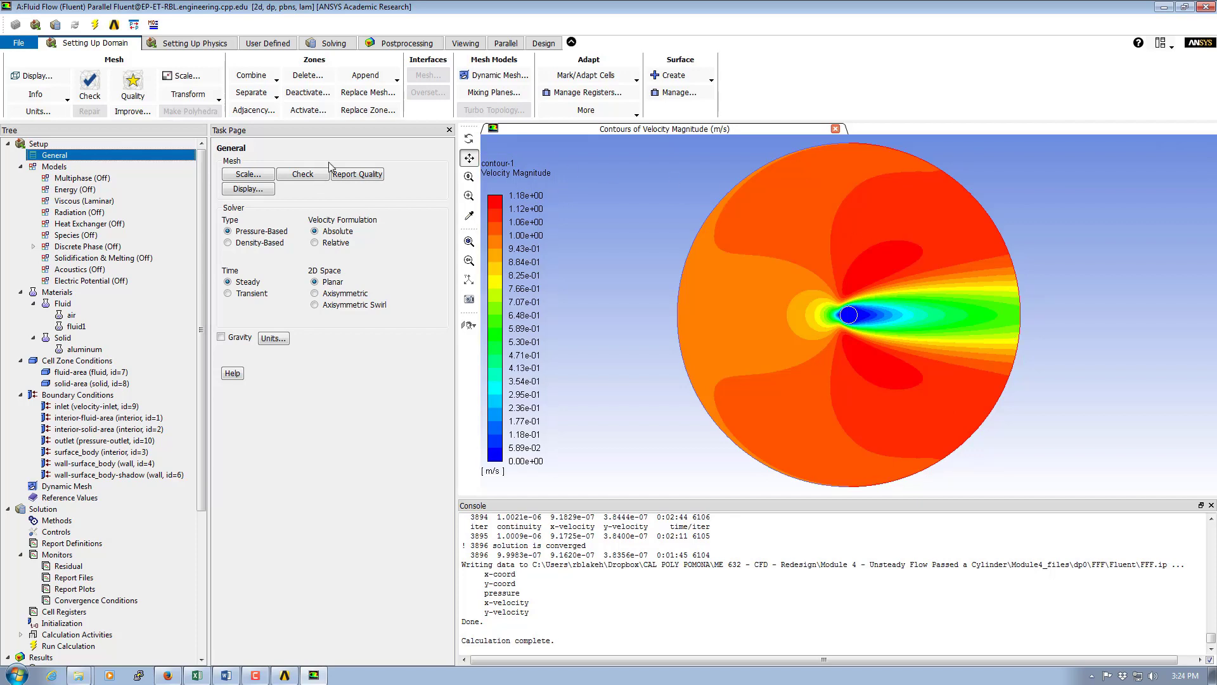
pyautogui.click(228, 293)
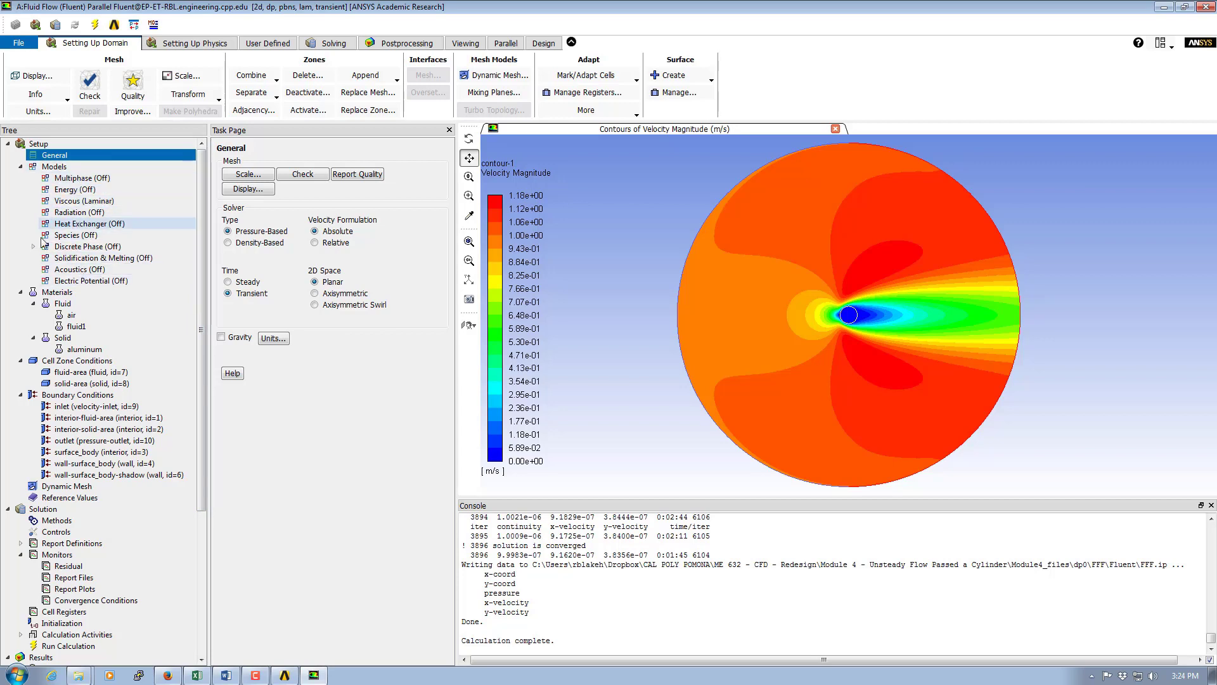
# Step: Open the fluid1 material for editing and change its name to fluid2
pyautogui.doubleClick(61, 307)
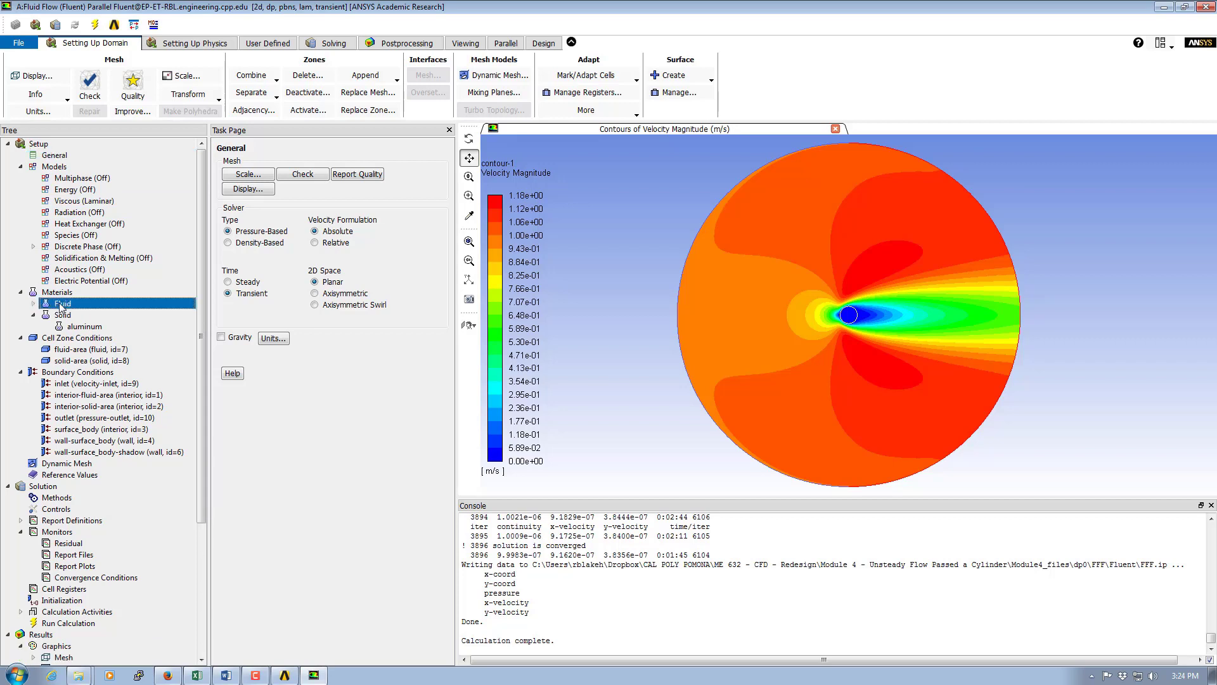
pyautogui.doubleClick(50, 304)
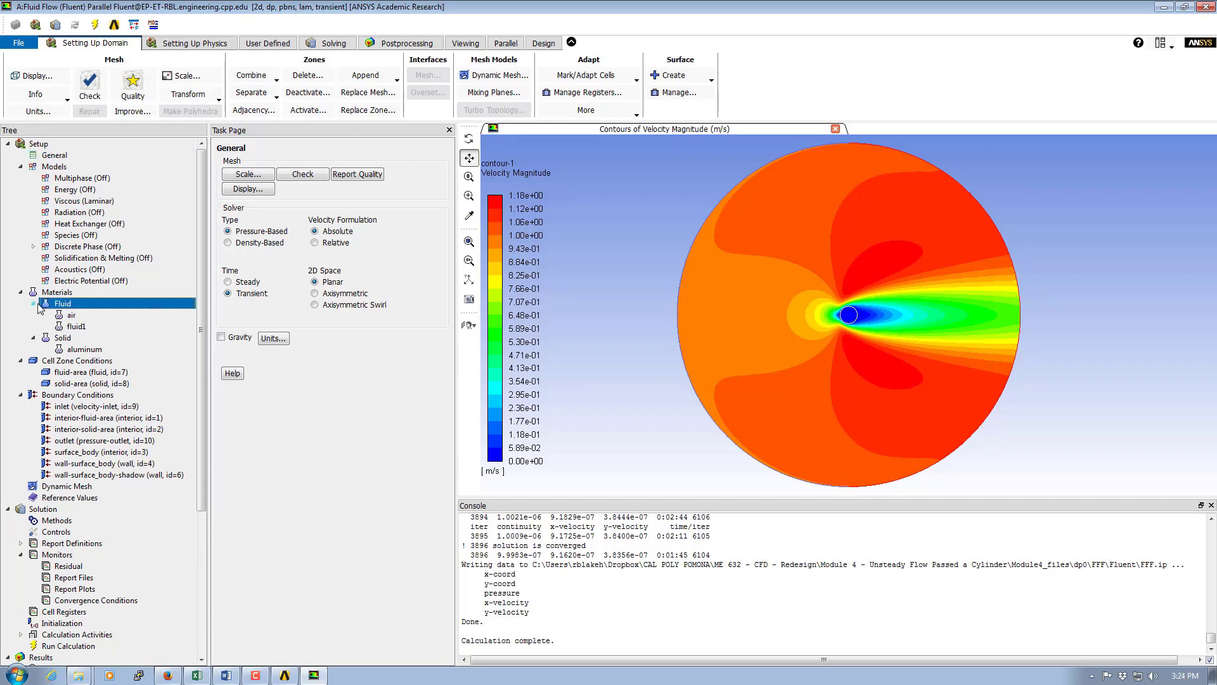
pyautogui.doubleClick(74, 326)
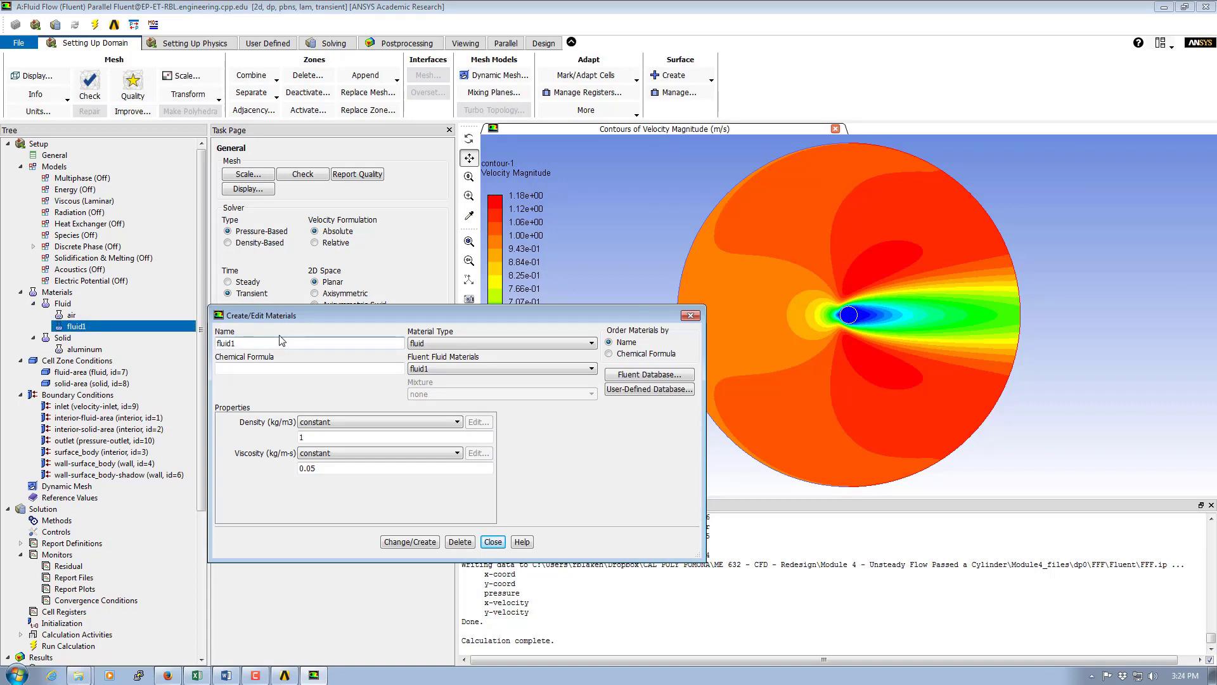
pyautogui.press('BackSpace')
pyautogui.write('2')
# Step: Copy the Case II dynamic viscosity from the Word document and set the viscosity of fluid2 to 8.33E-3 kg/m-s in Fluent
pyautogui.click(227, 675)
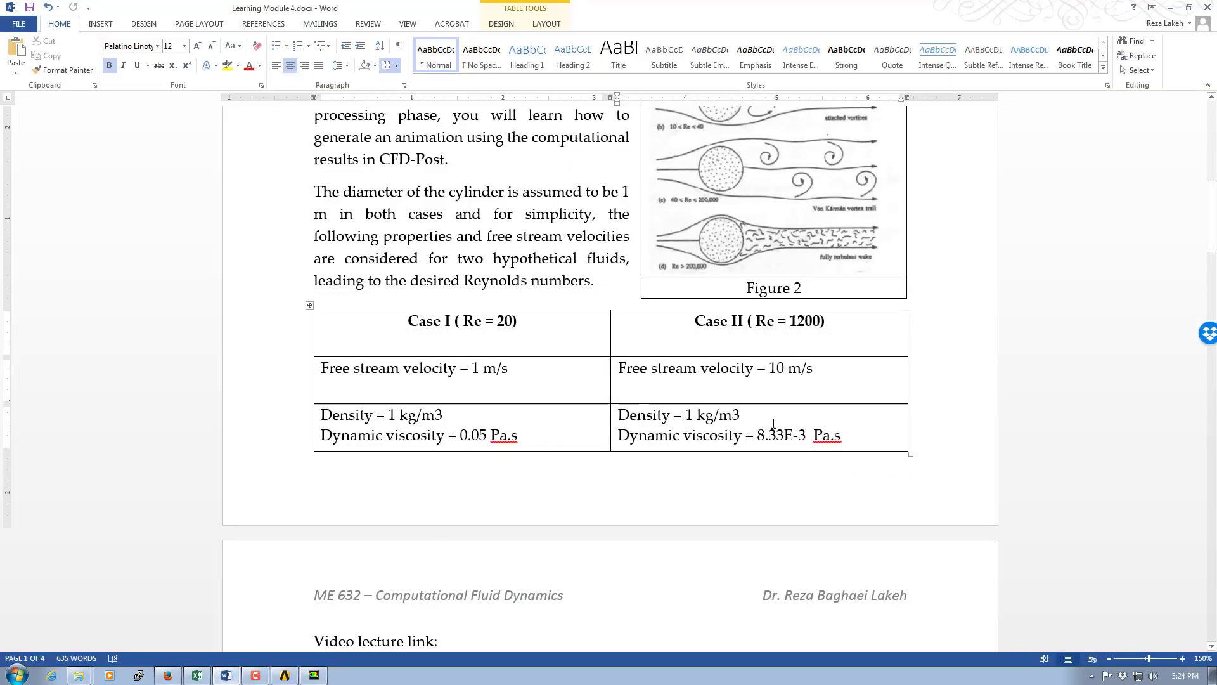
pyautogui.moveTo(758, 436); pyautogui.dragTo(813, 435)
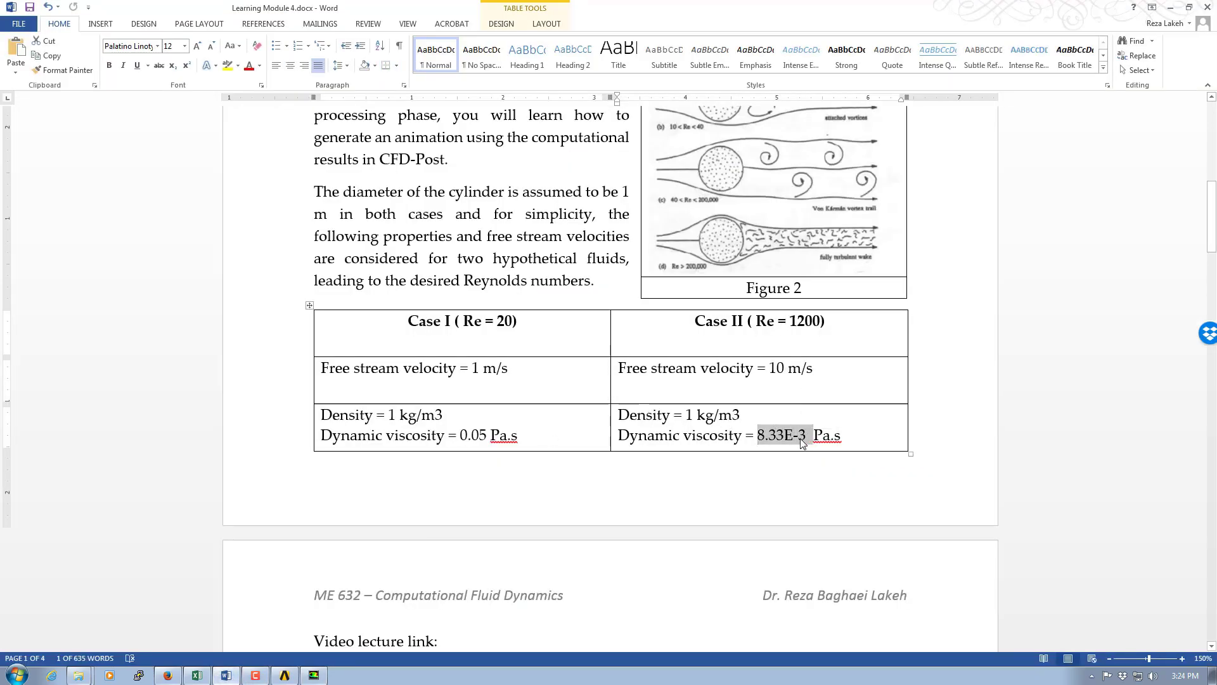
pyautogui.rightClick(801, 436)
pyautogui.click(830, 209)
pyautogui.click(306, 674)
pyautogui.doubleClick(307, 467)
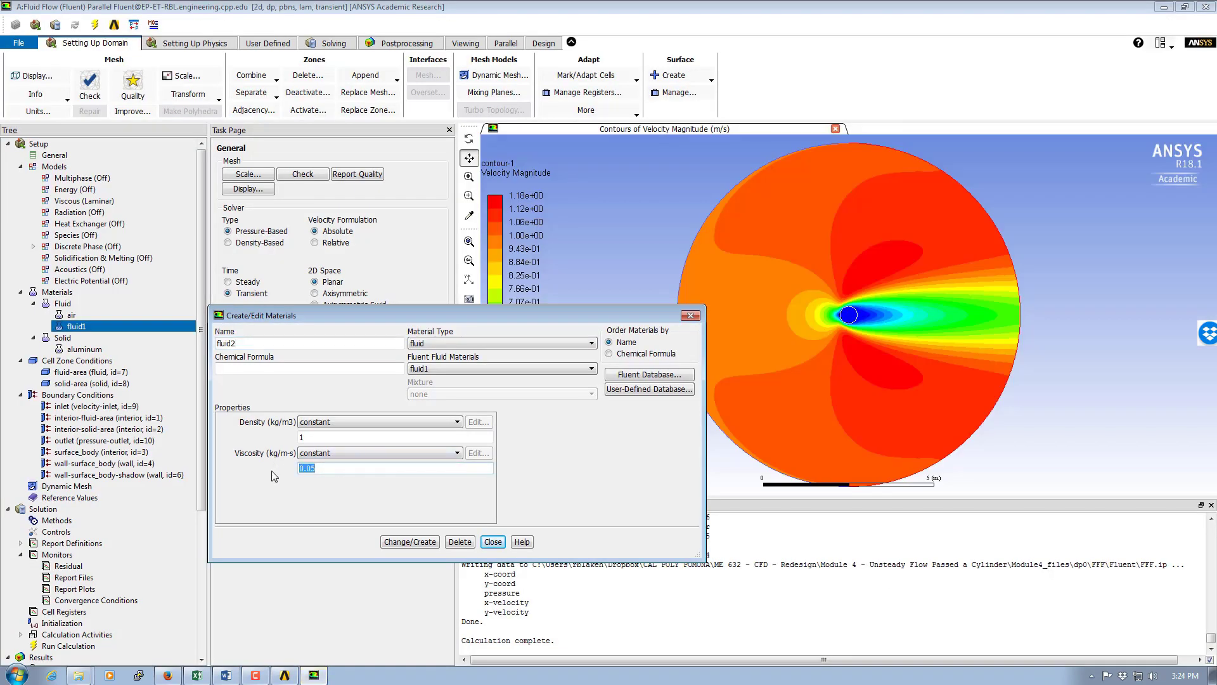
pyautogui.hotkey('ctrl', 'v')
# Step: Create fluid2 as a separate material without overwriting fluid1, and close the material settings
pyautogui.click(425, 543)
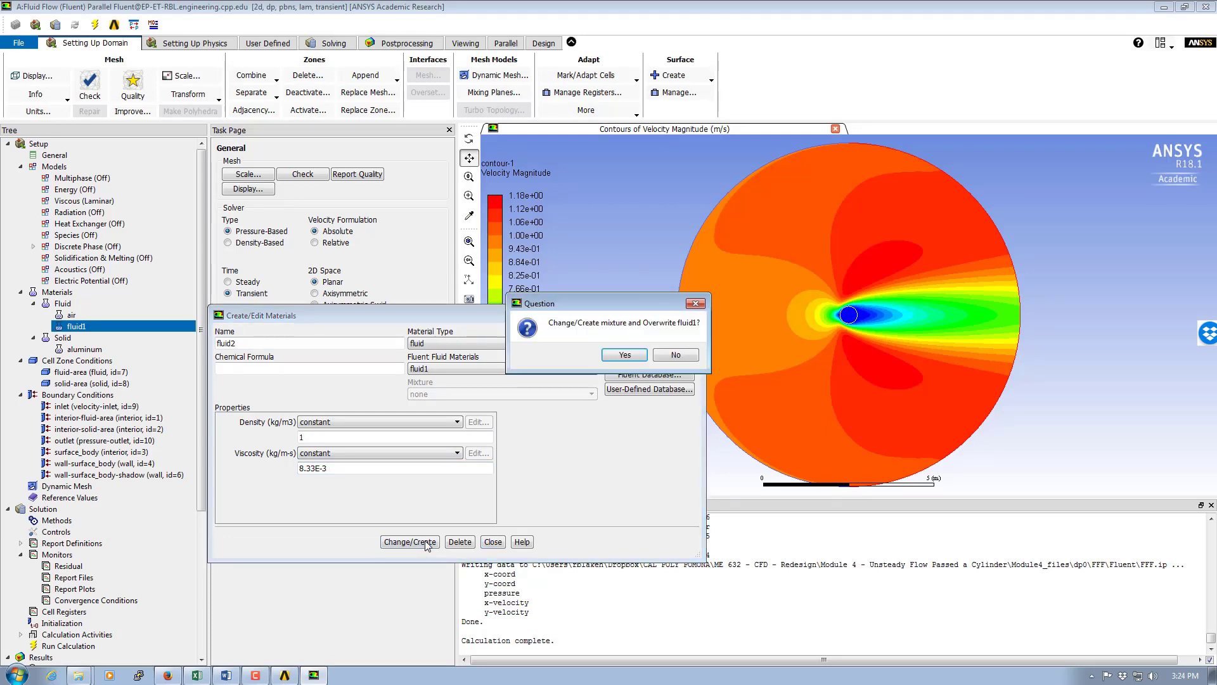
pyautogui.click(678, 356)
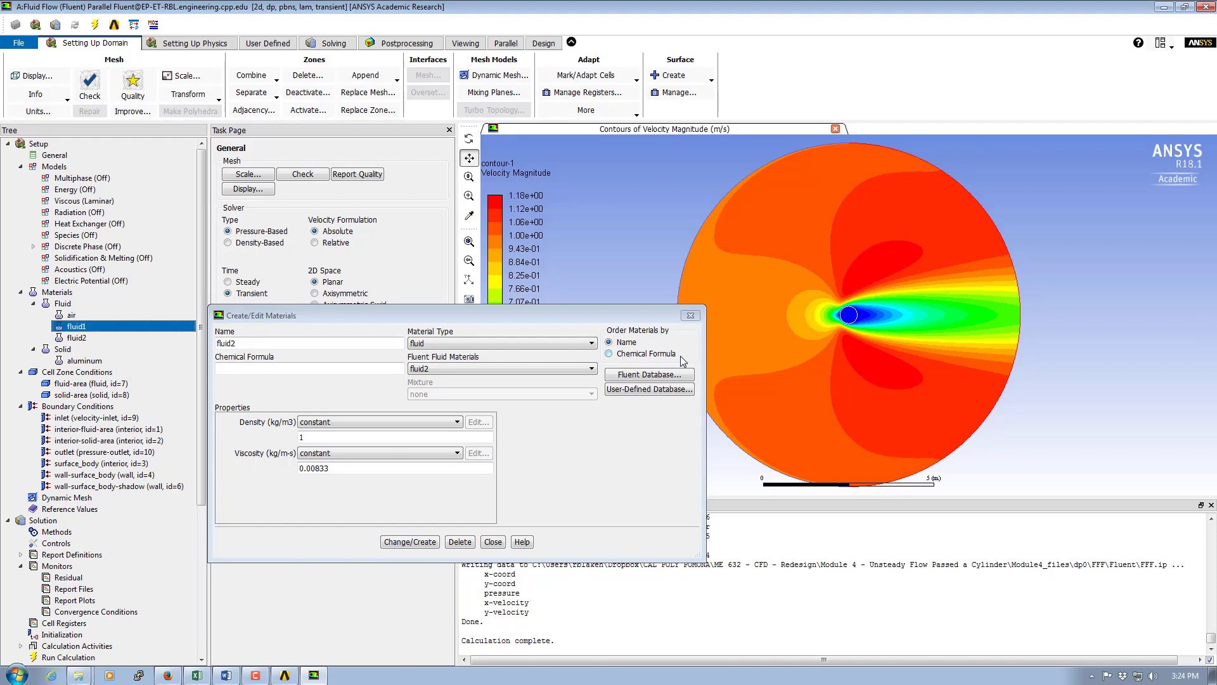
pyautogui.click(493, 542)
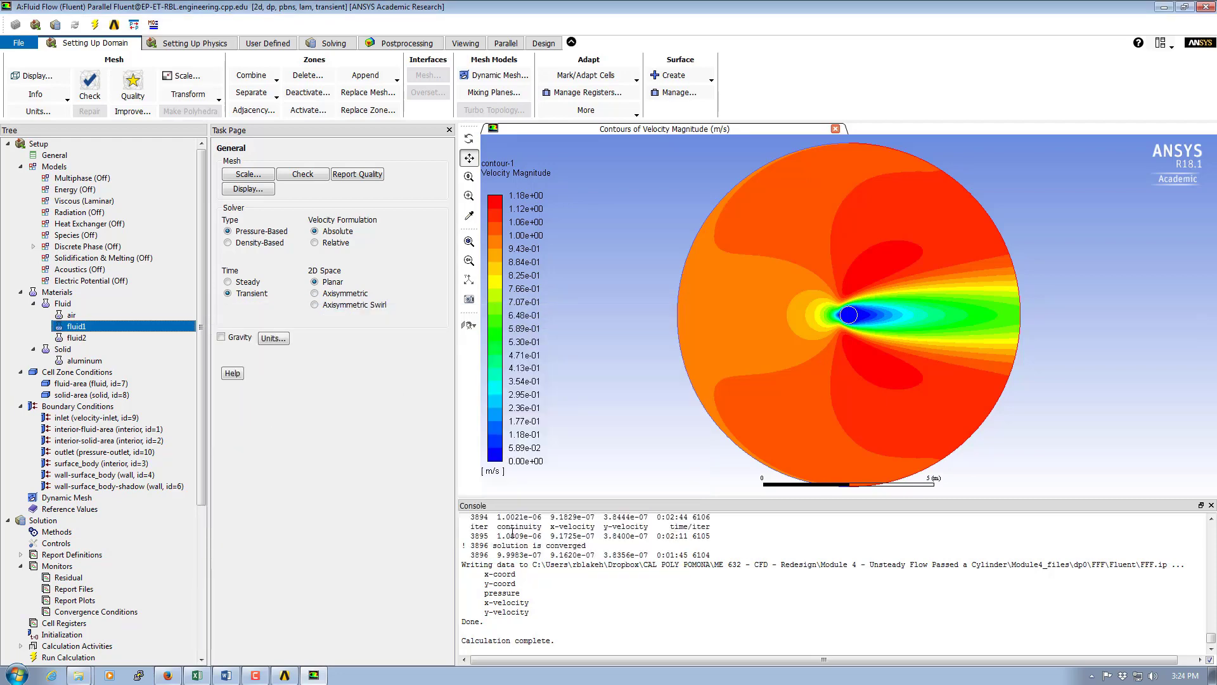
# Step: Assign the material fluid2 to the fluid-area cell zone and accept the zone settings
pyautogui.doubleClick(50, 374)
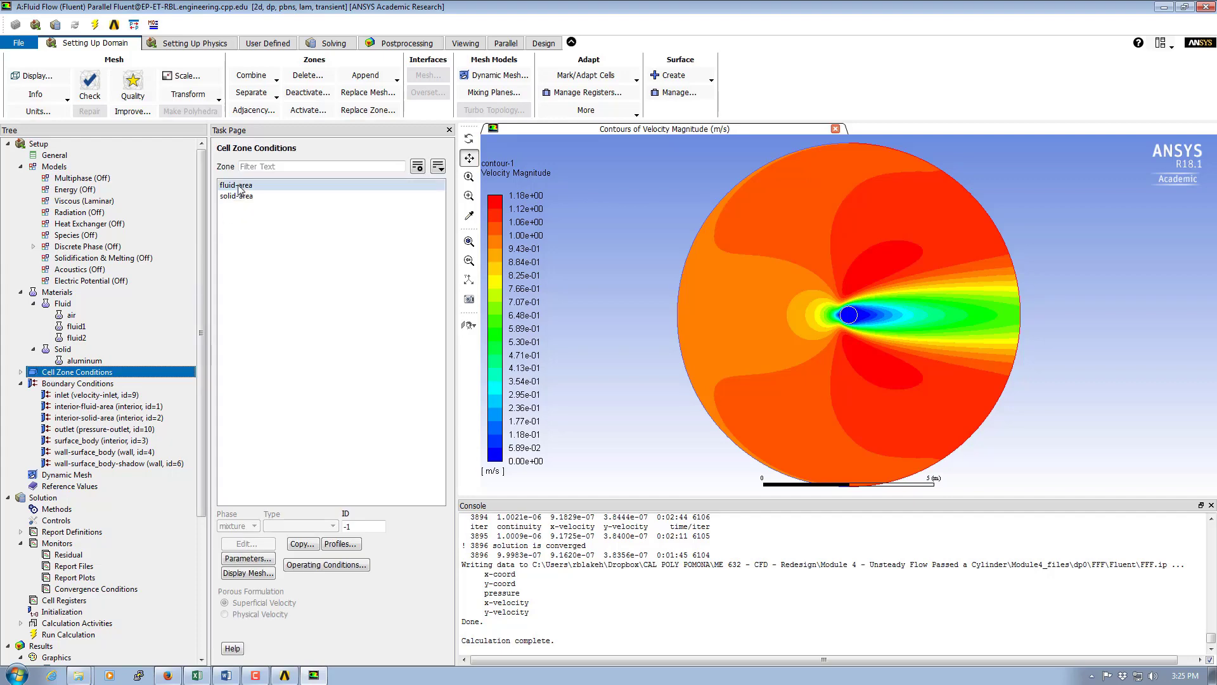
pyautogui.doubleClick(239, 185)
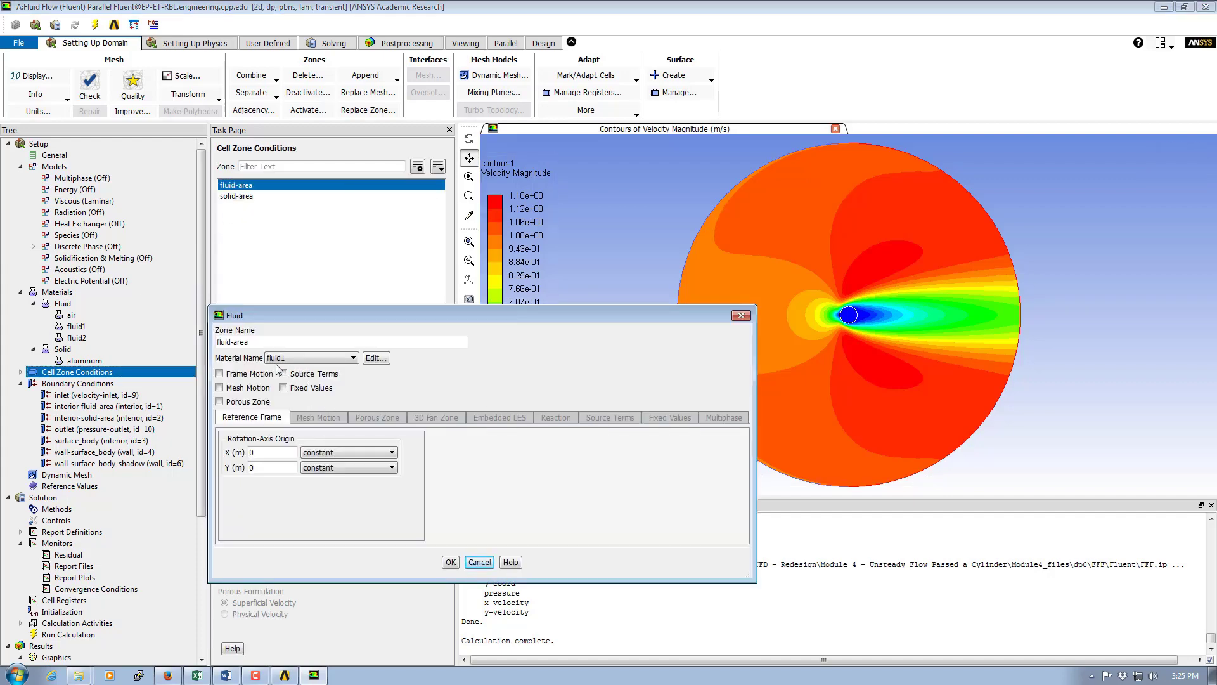
pyautogui.click(354, 358)
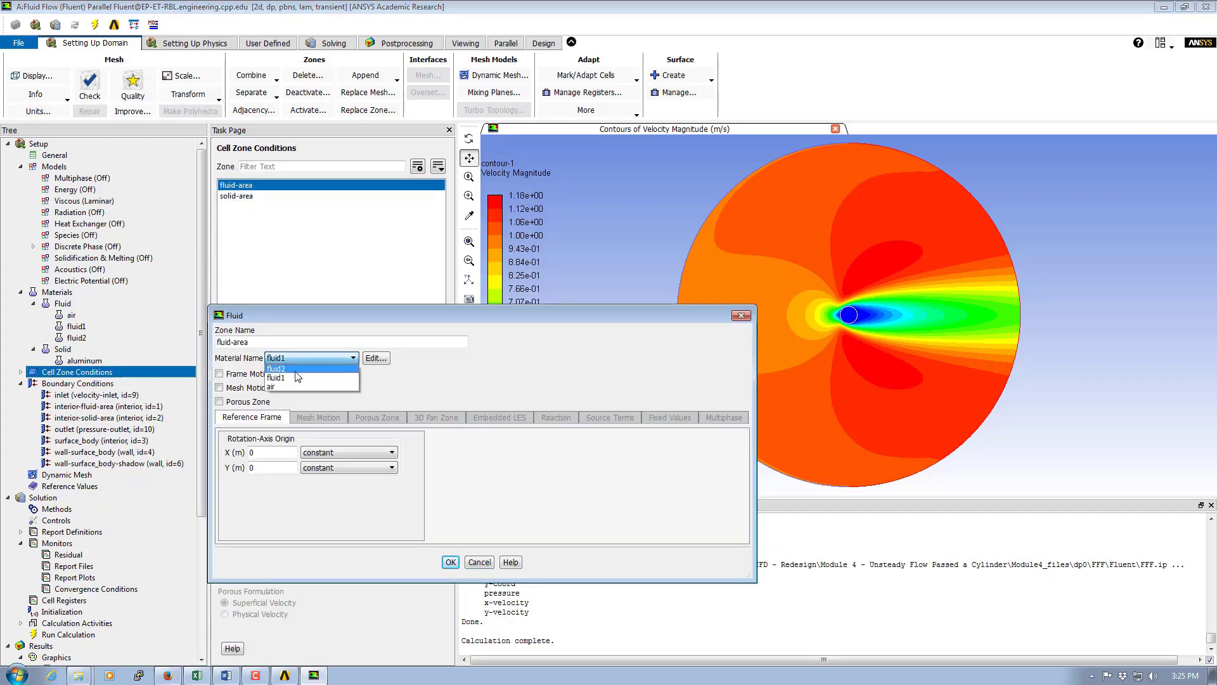
pyautogui.click(289, 368)
pyautogui.click(450, 562)
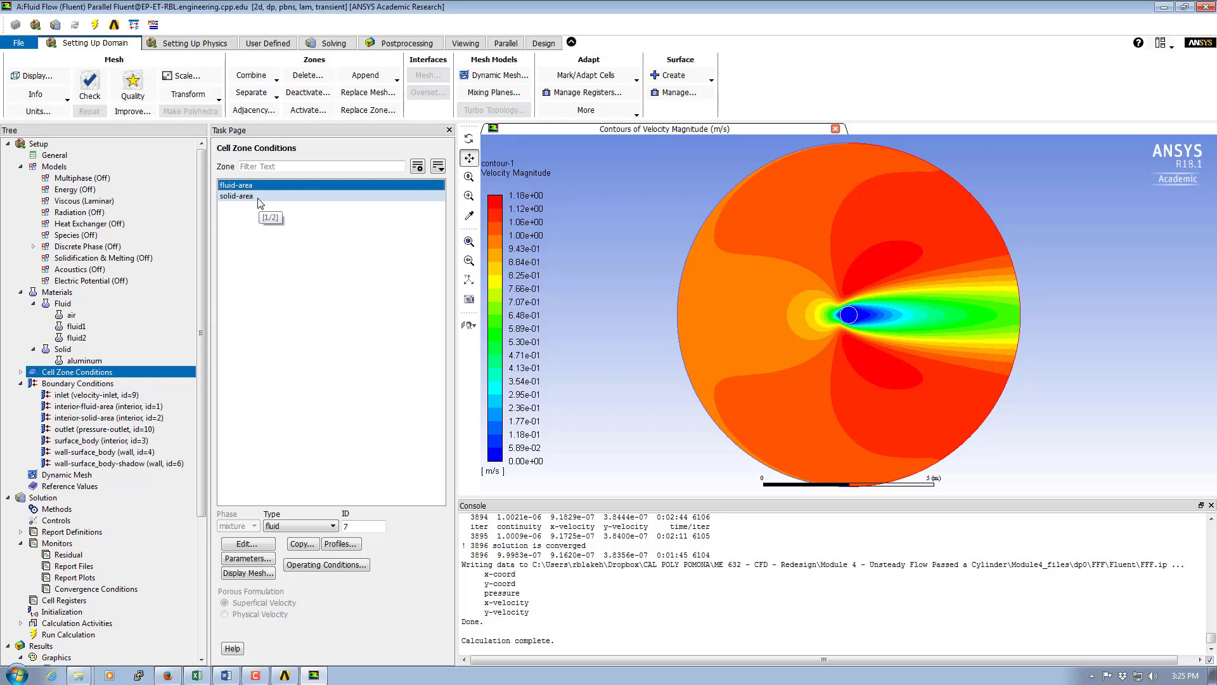
# Step: Check the Case II free stream velocity in the Word document and set the inlet's X-velocity to 10 m/s in Fluent
pyautogui.doubleClick(76, 384)
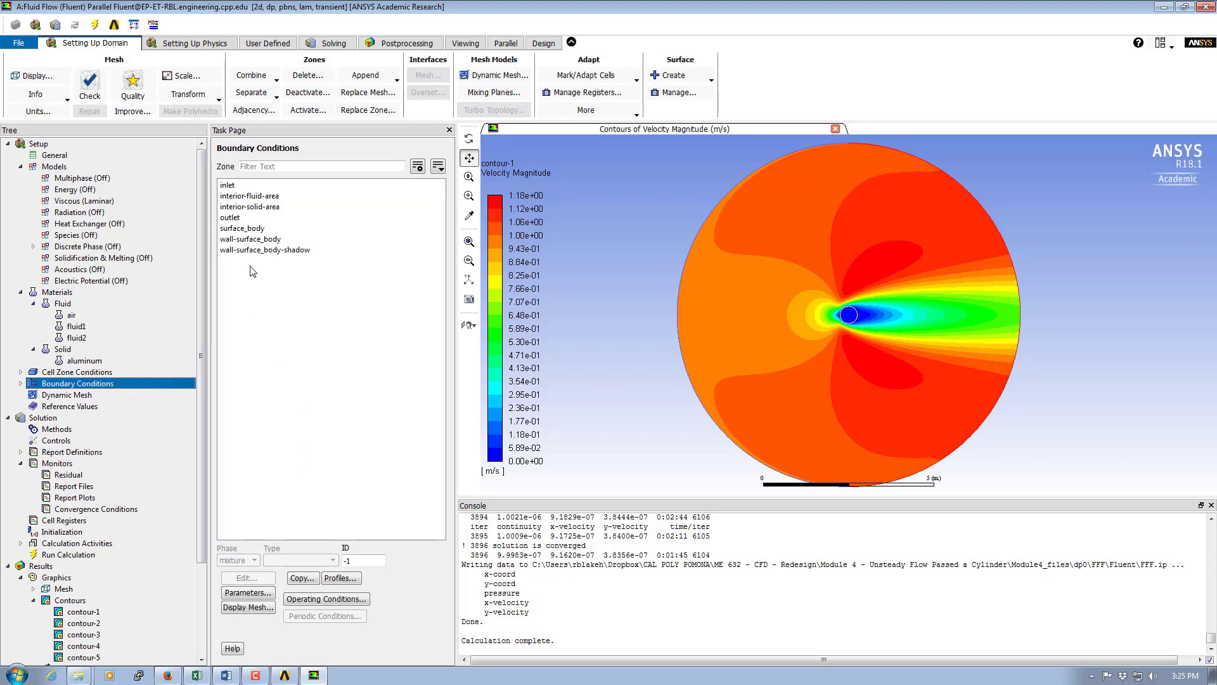
pyautogui.doubleClick(235, 186)
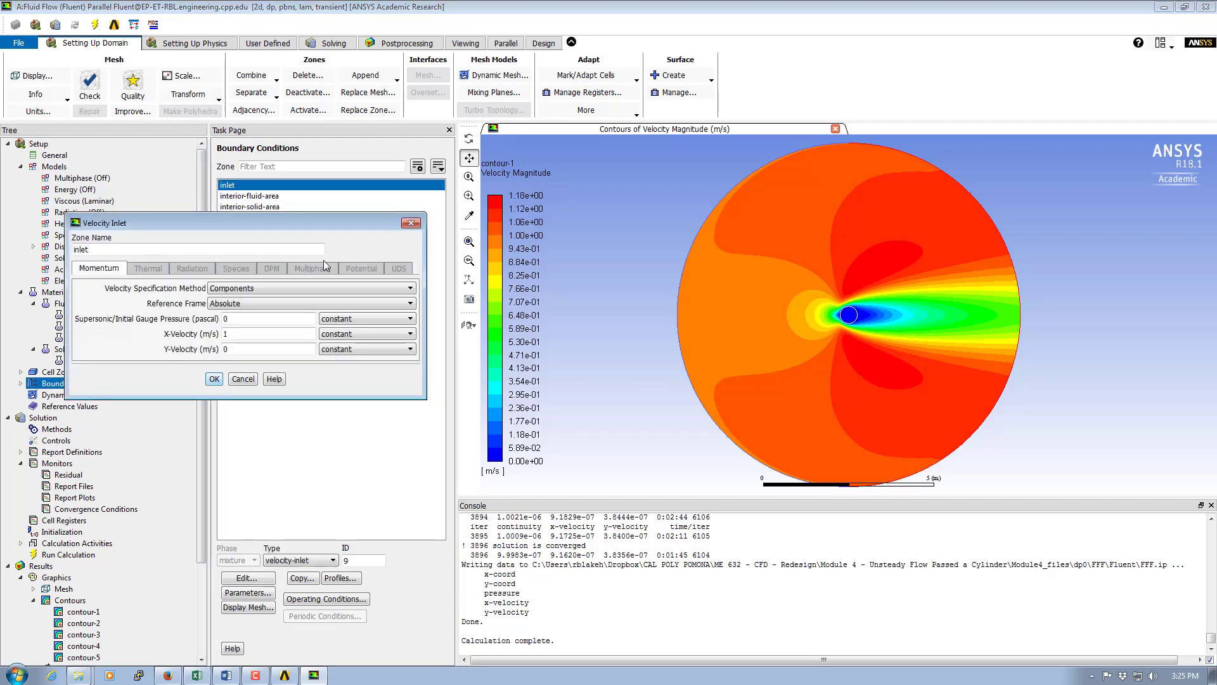
pyautogui.click(227, 675)
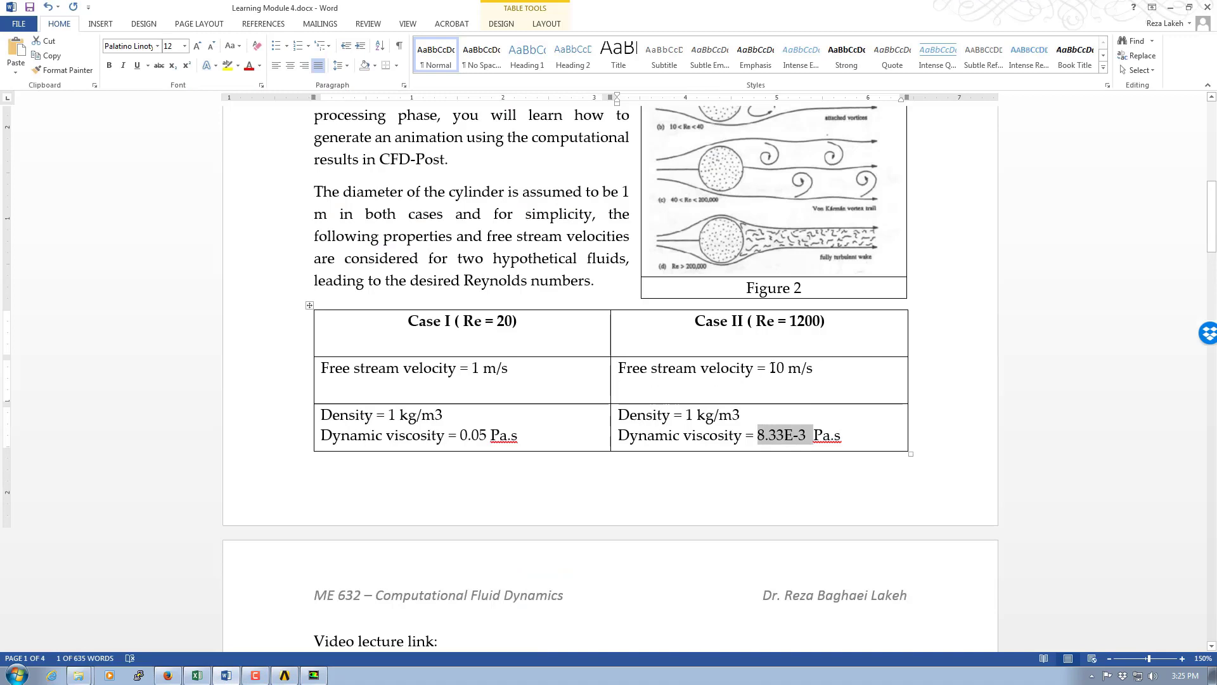
pyautogui.click(313, 675)
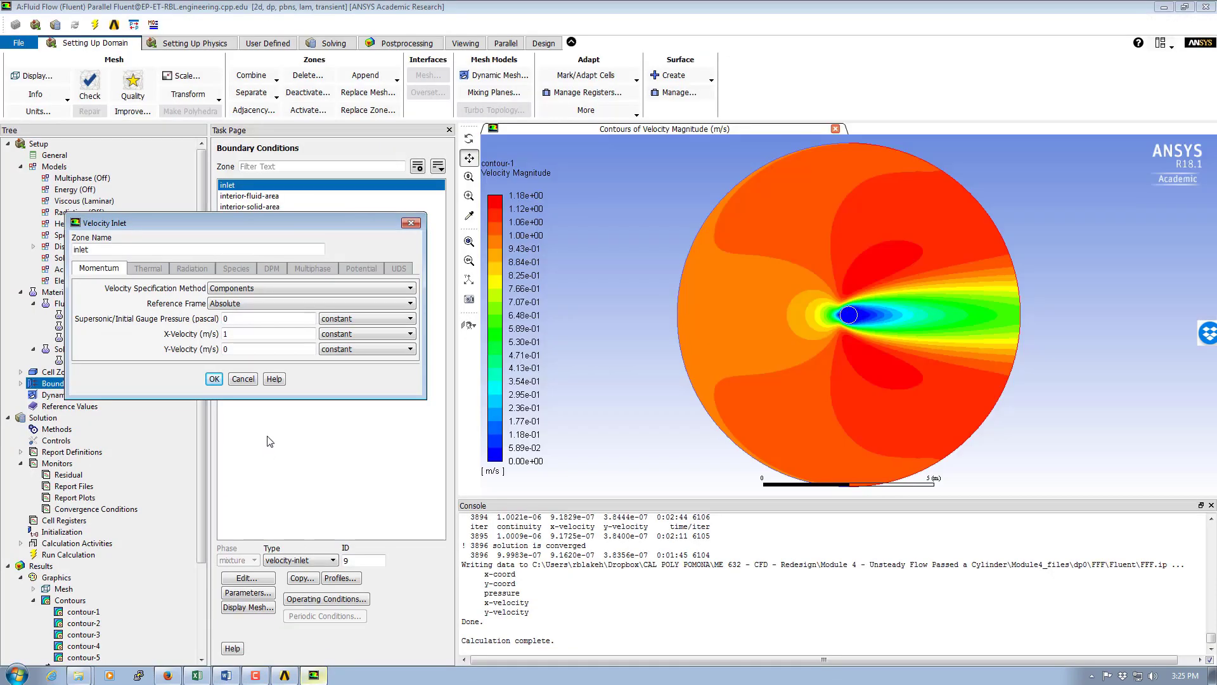
pyautogui.click(238, 333)
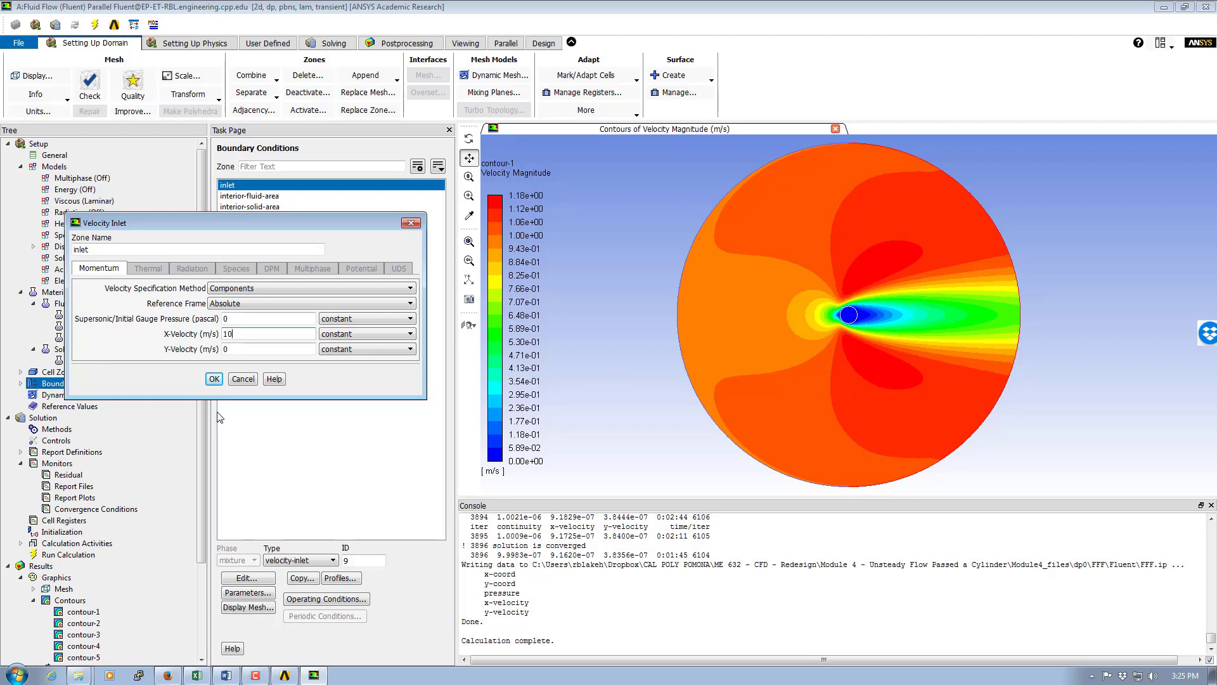
pyautogui.click(214, 379)
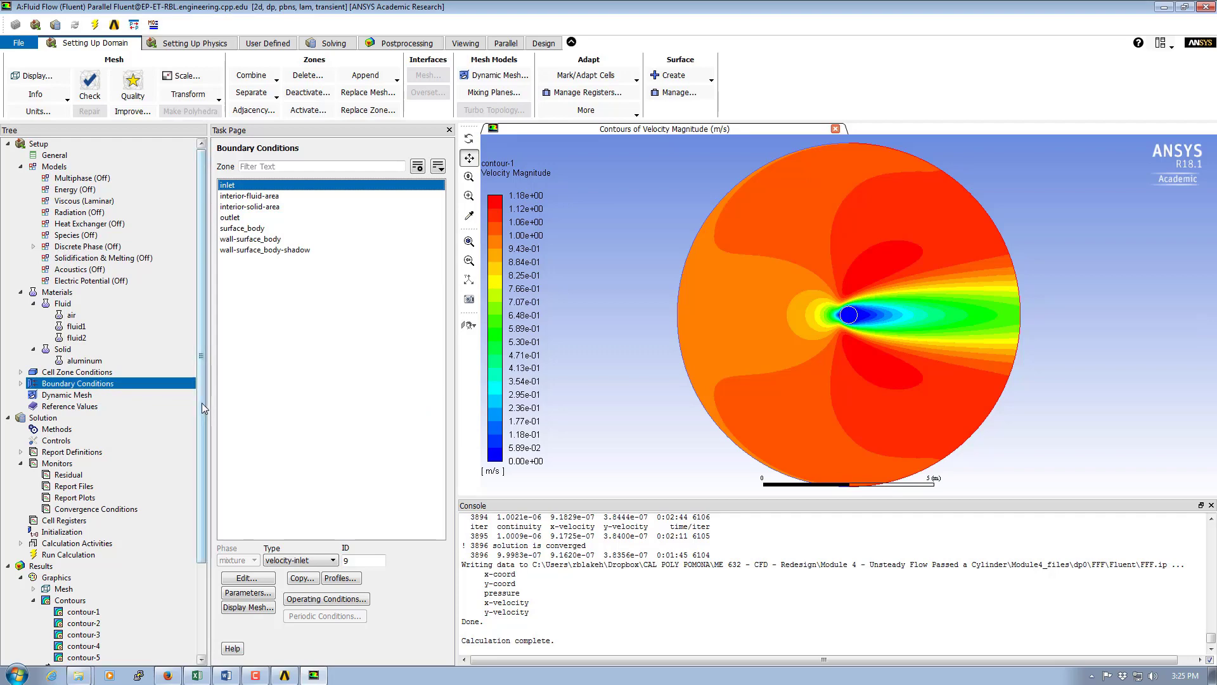
# Step: Set the transient formulation in the solution methods to Second Order Implicit
pyautogui.moveTo(202, 402); pyautogui.dragTo(204, 420)
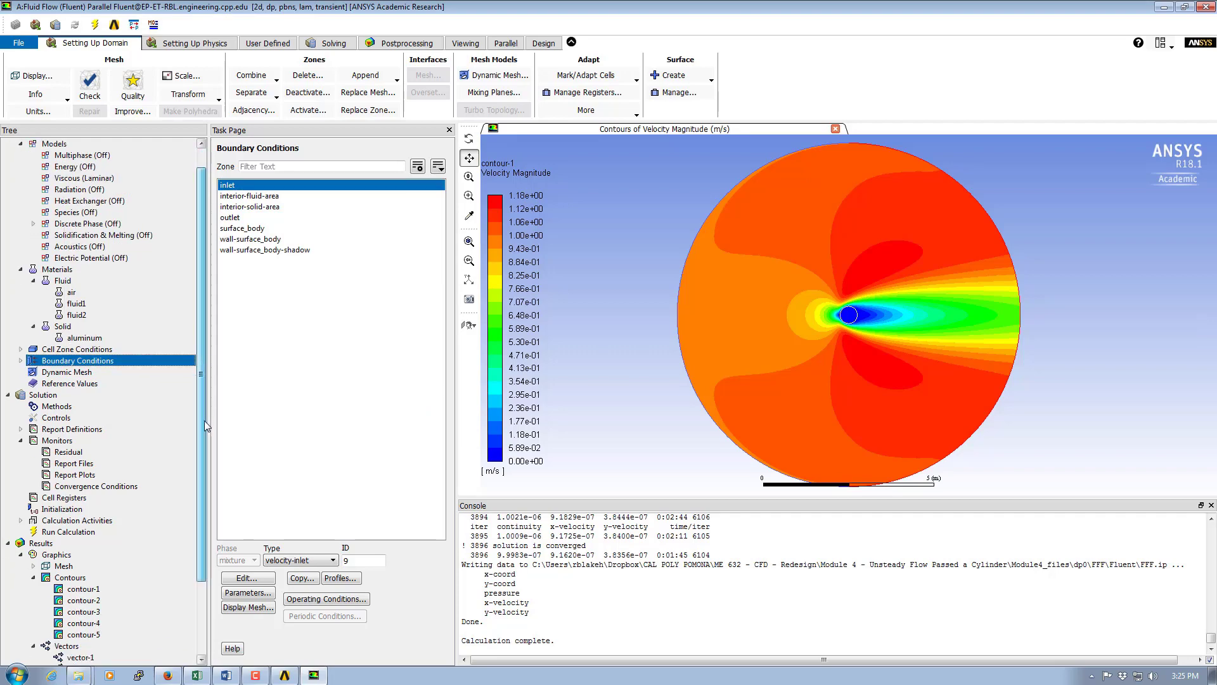
pyautogui.doubleClick(44, 396)
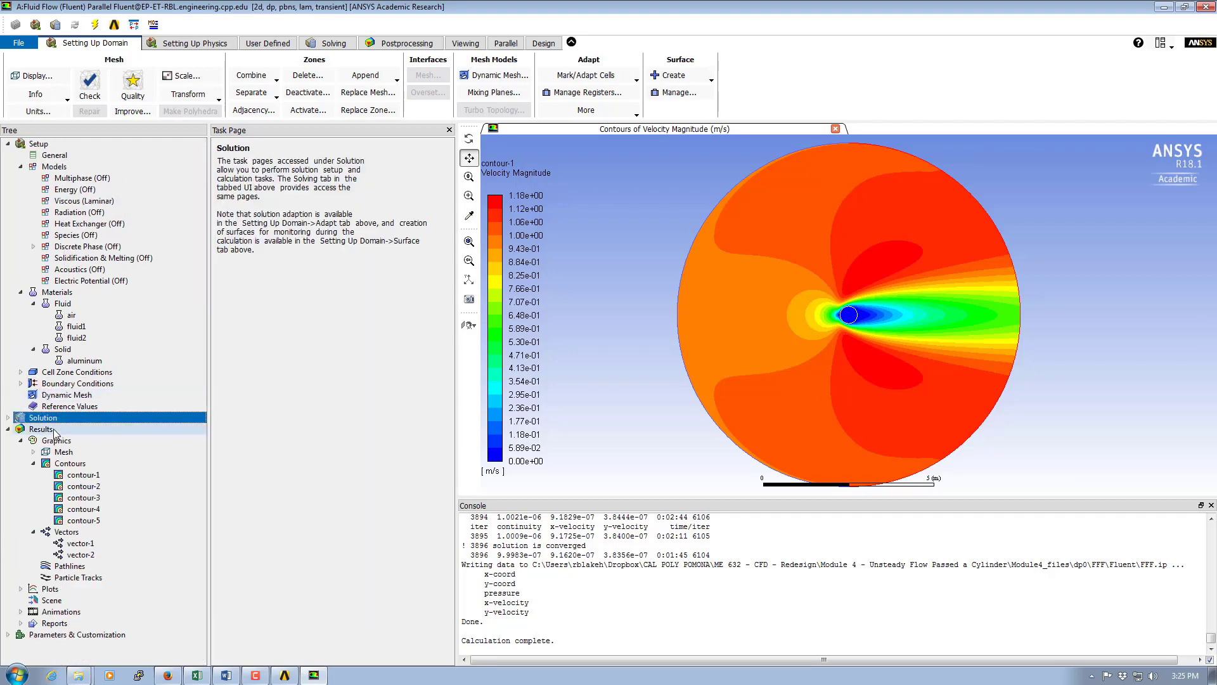
pyautogui.click(9, 418)
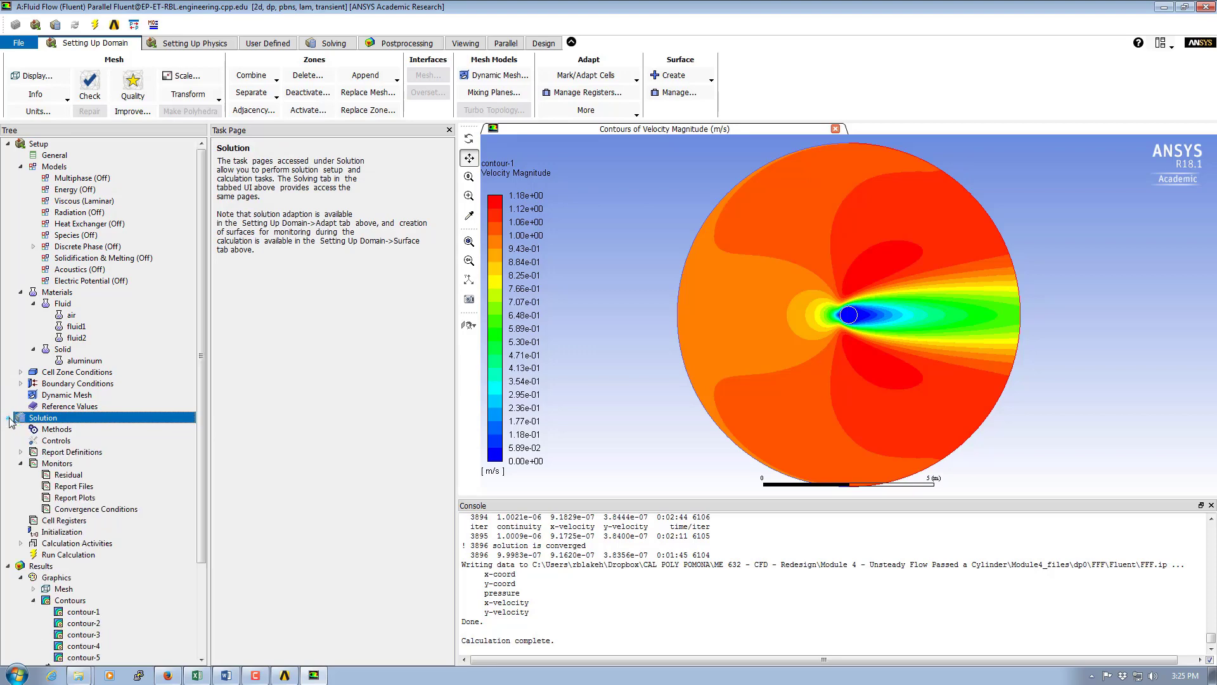
pyautogui.click(56, 430)
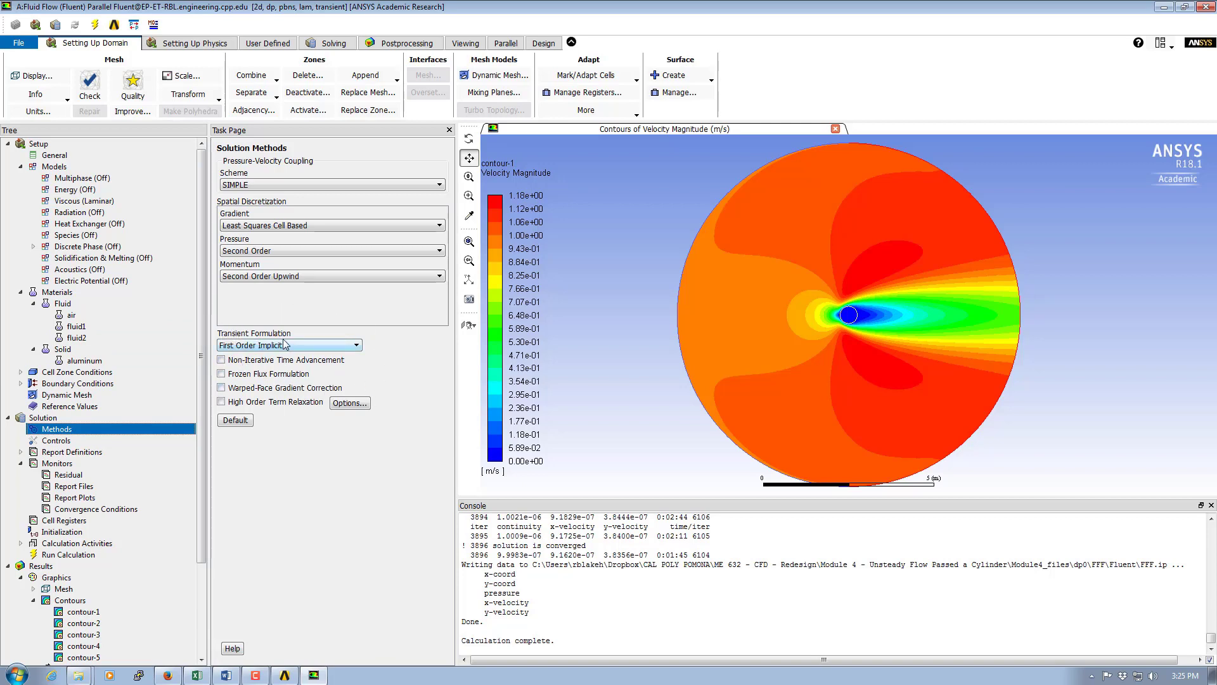
pyautogui.click(238, 348)
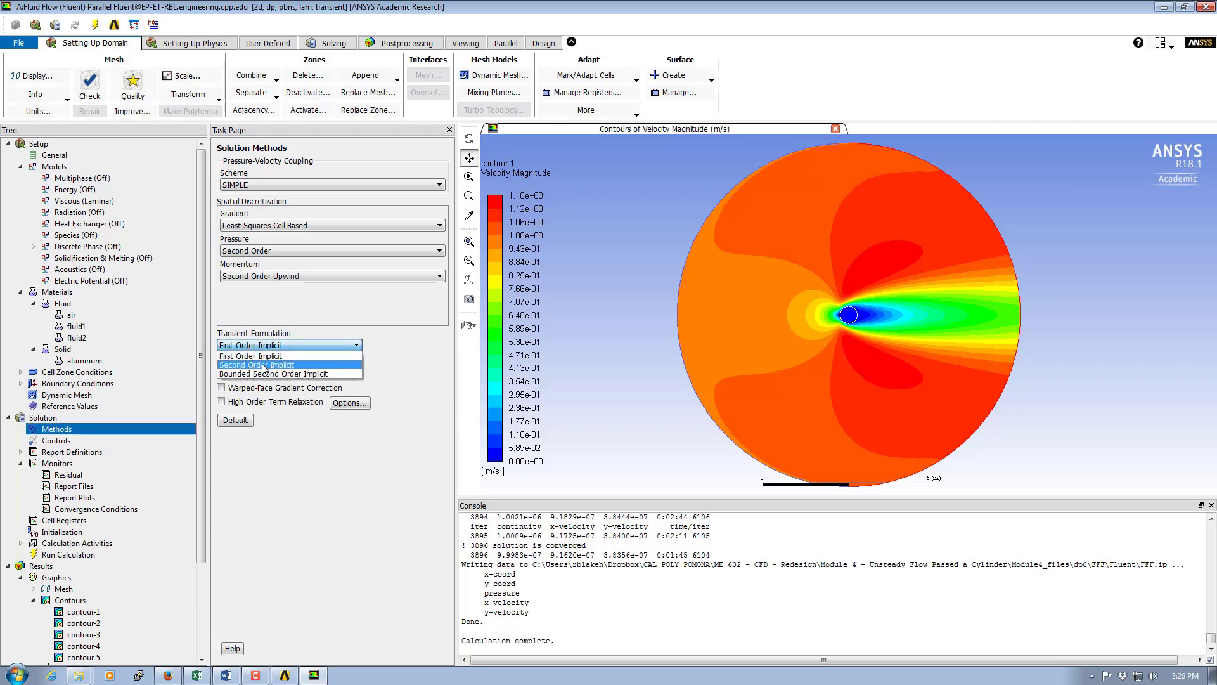
pyautogui.click(264, 365)
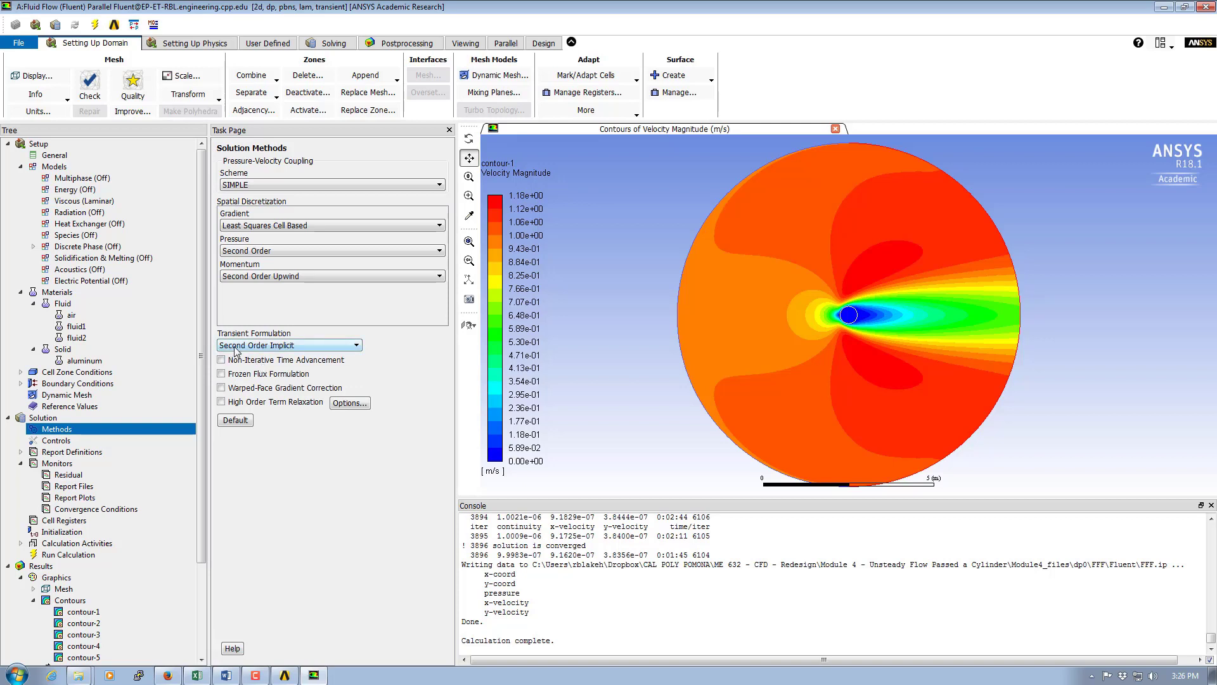
# Step: Review the under-relaxation factors and the absolute convergence criteria of the residual monitors
pyautogui.click(59, 442)
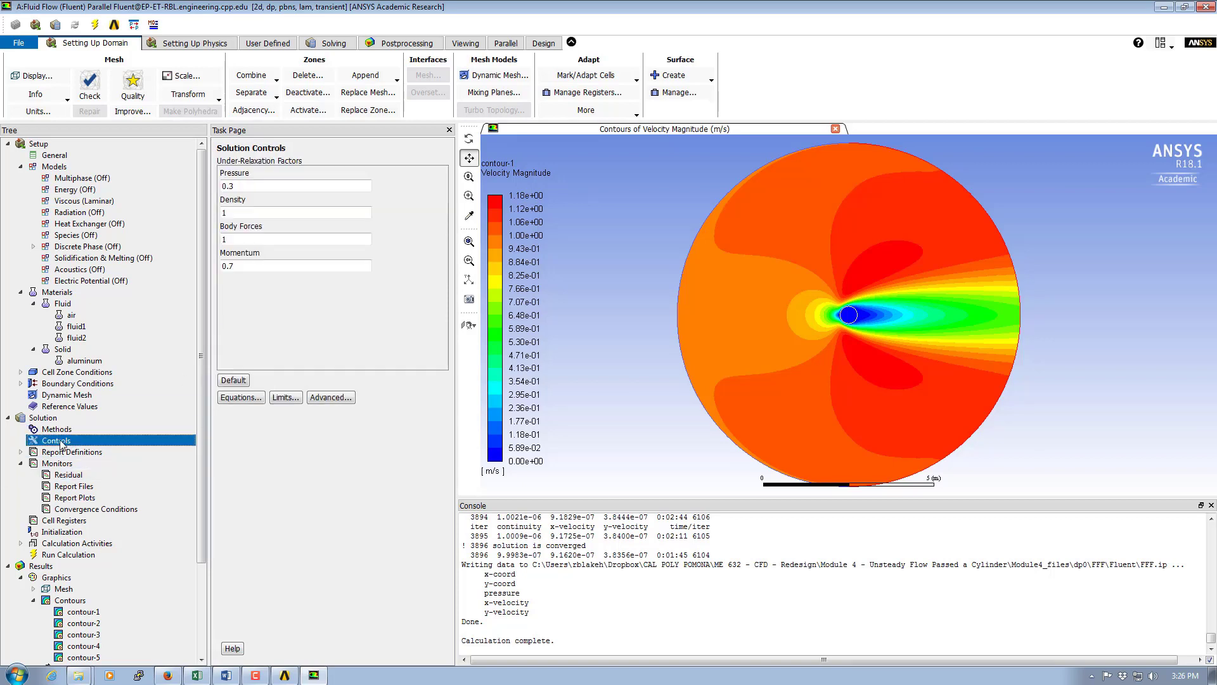
pyautogui.doubleClick(79, 477)
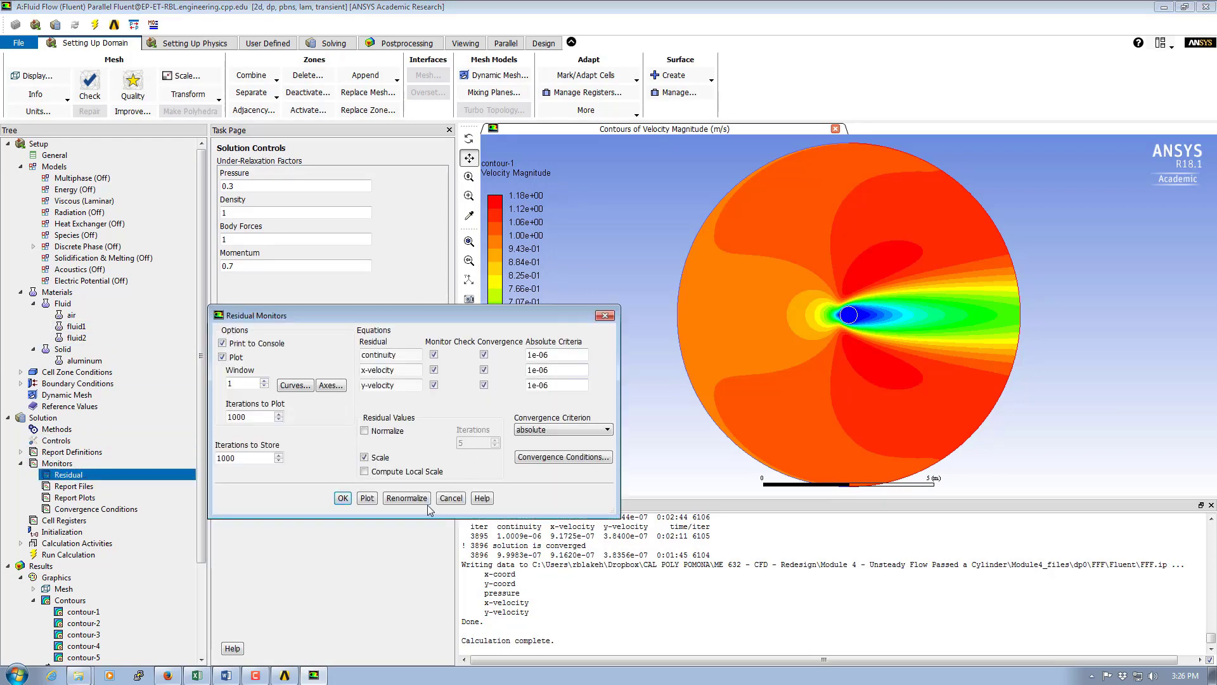
pyautogui.click(451, 498)
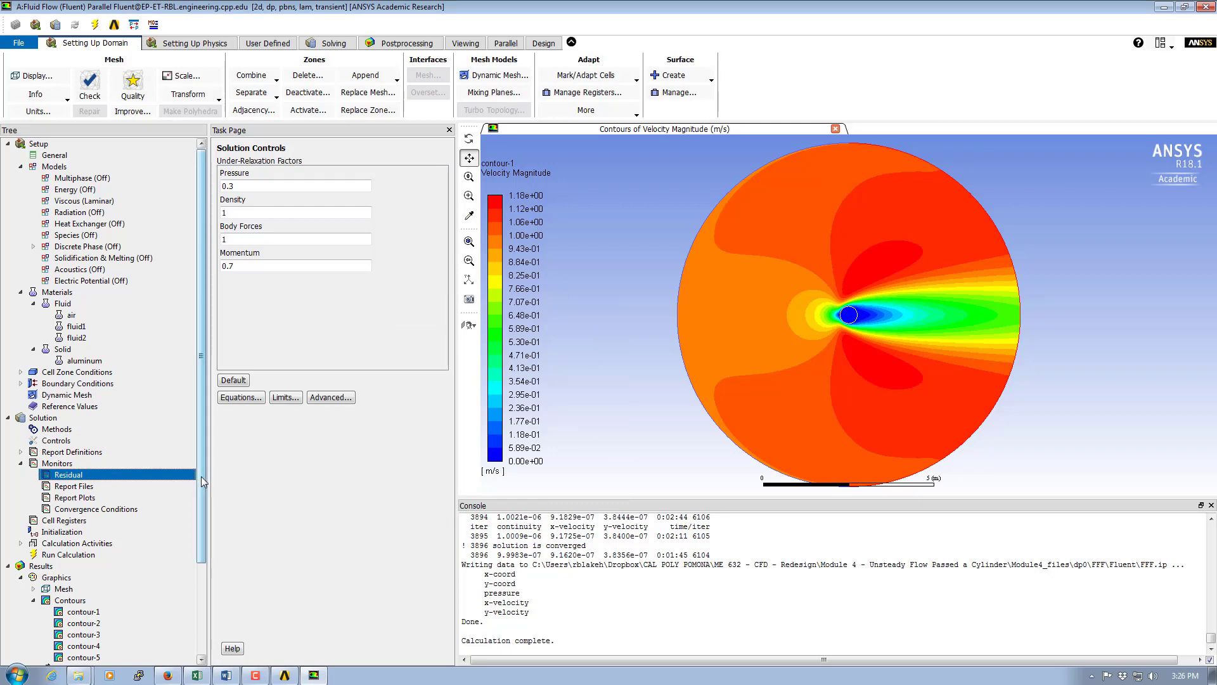
# Step: Initialize the solution with standard values computed from the inlet, discarding the unsaved current data
pyautogui.moveTo(200, 477); pyautogui.dragTo(203, 512)
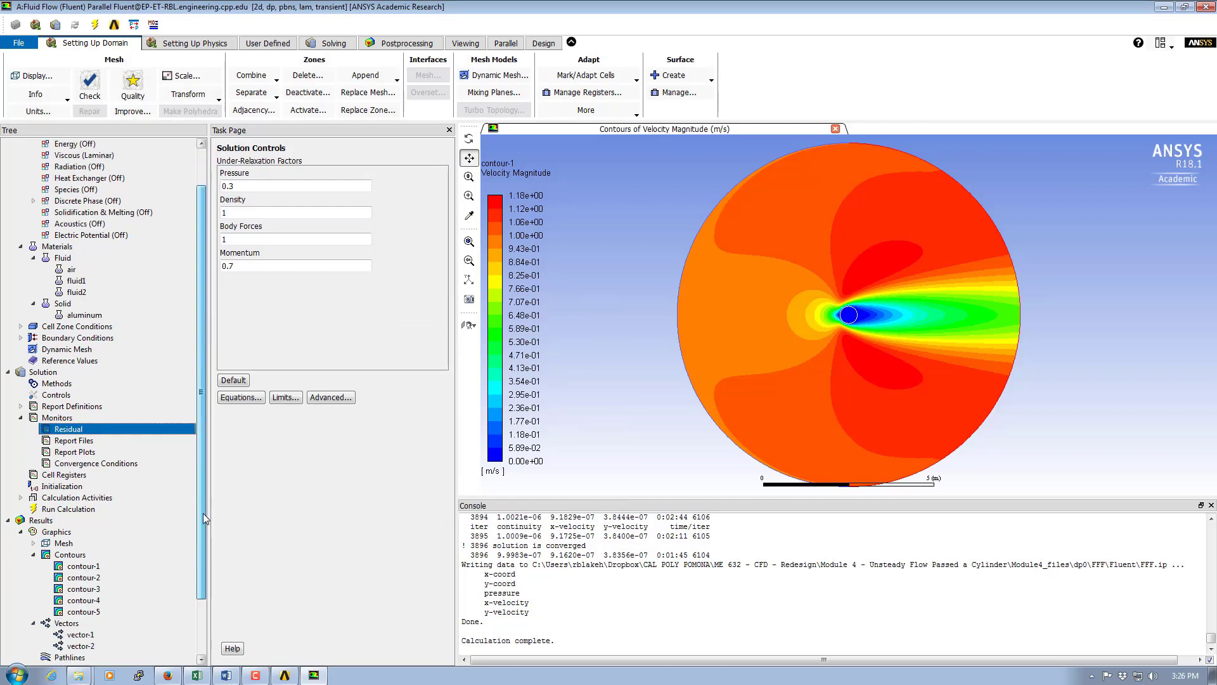
pyautogui.click(53, 488)
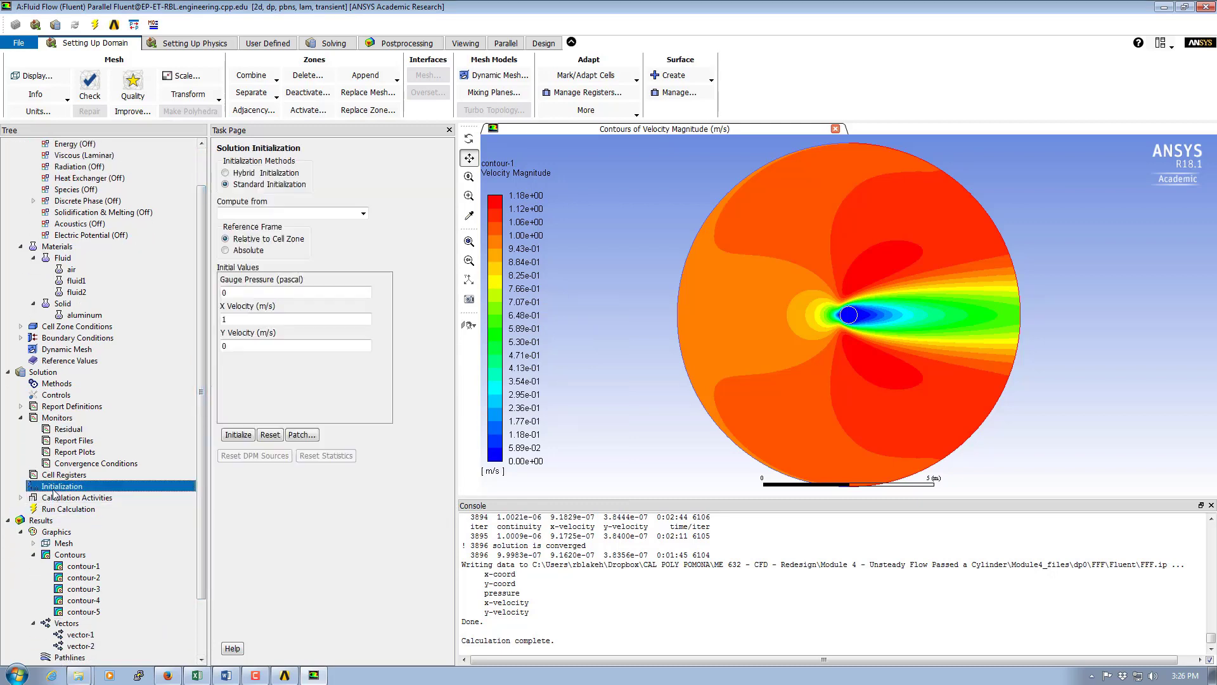
pyautogui.click(363, 214)
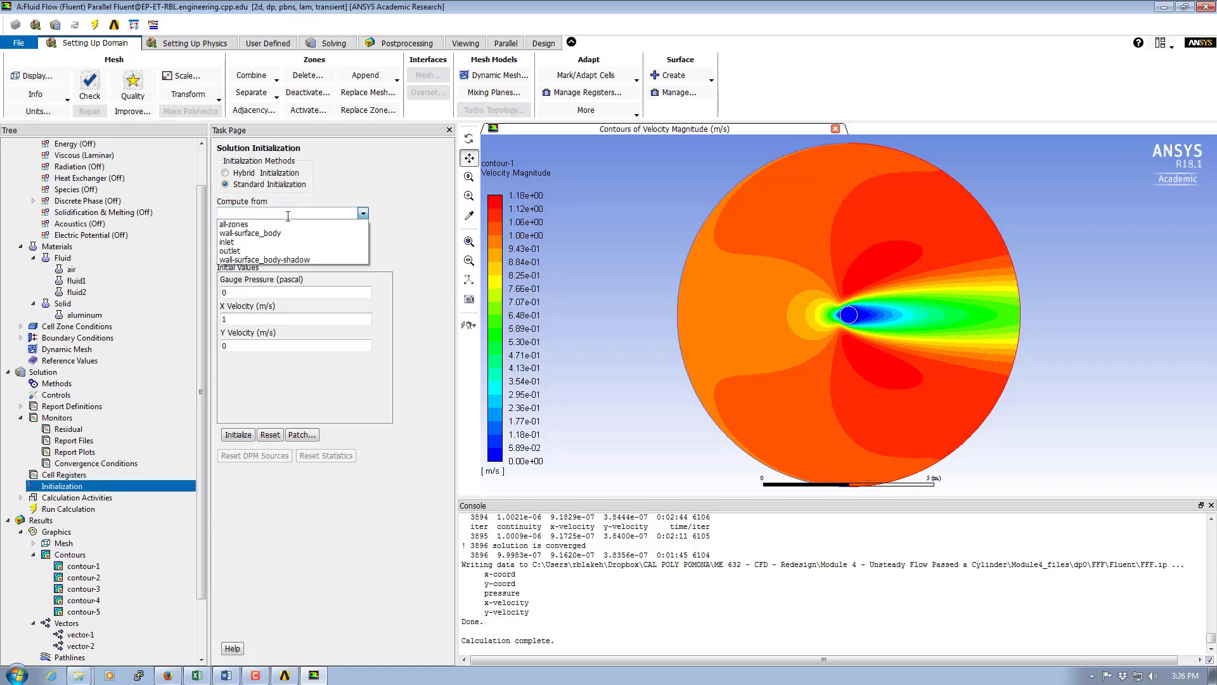
pyautogui.click(227, 241)
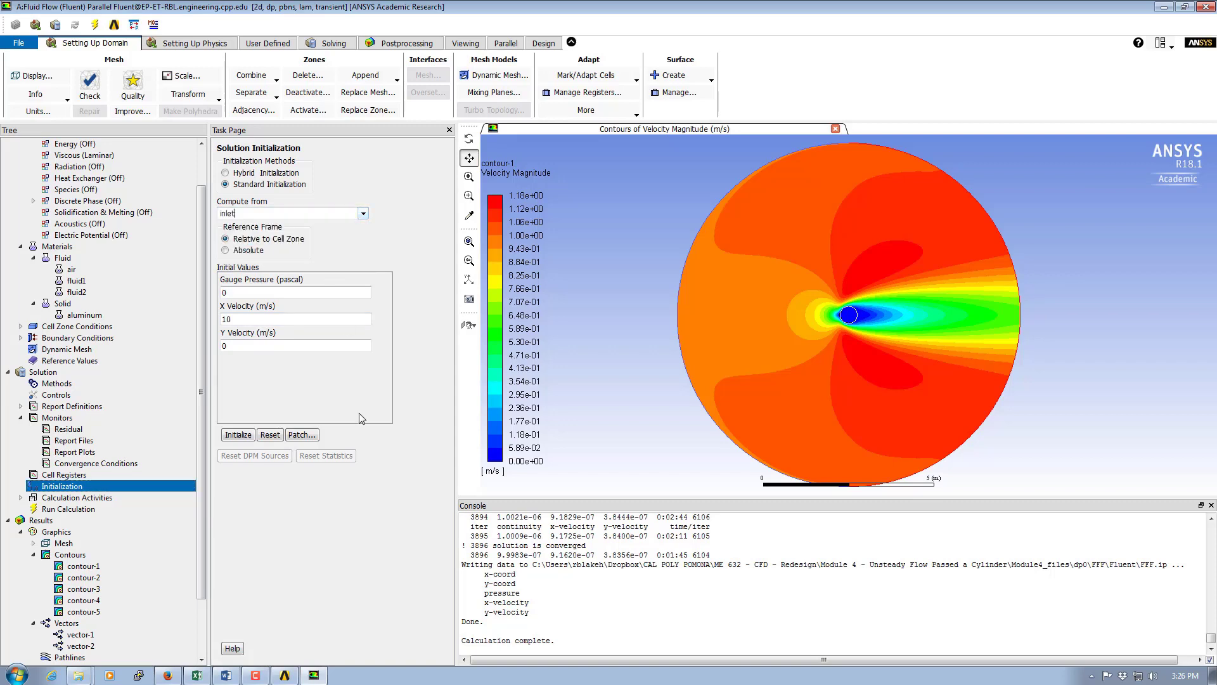
pyautogui.click(239, 435)
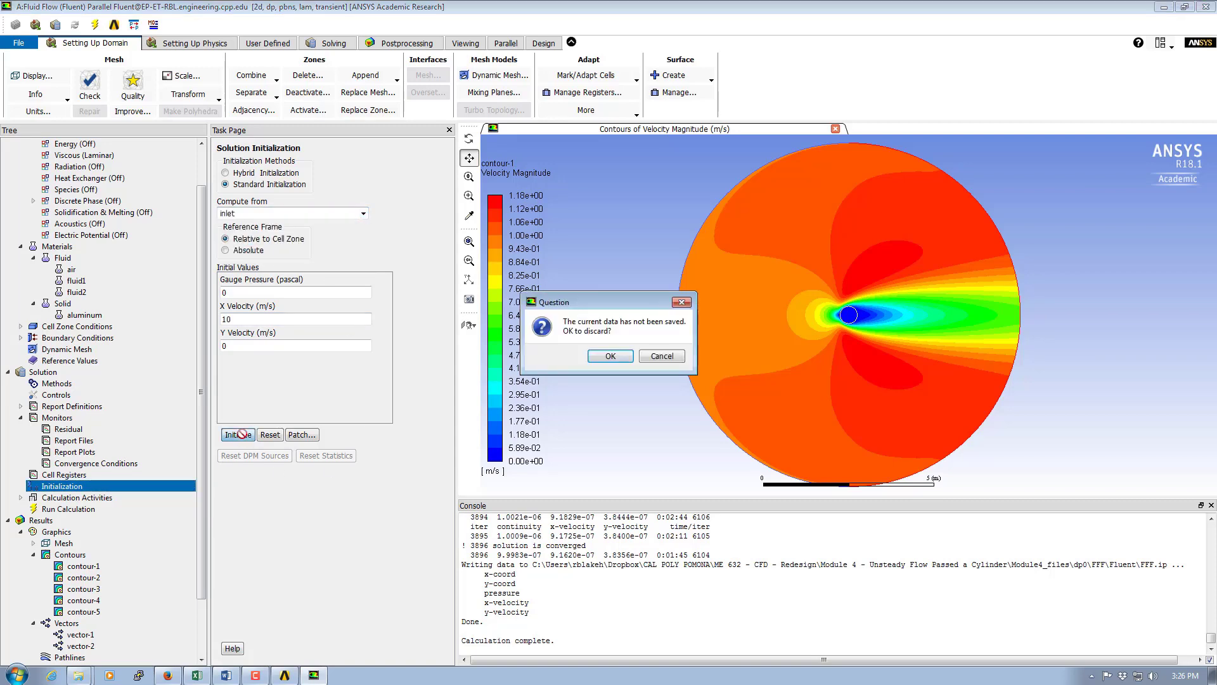
pyautogui.click(610, 356)
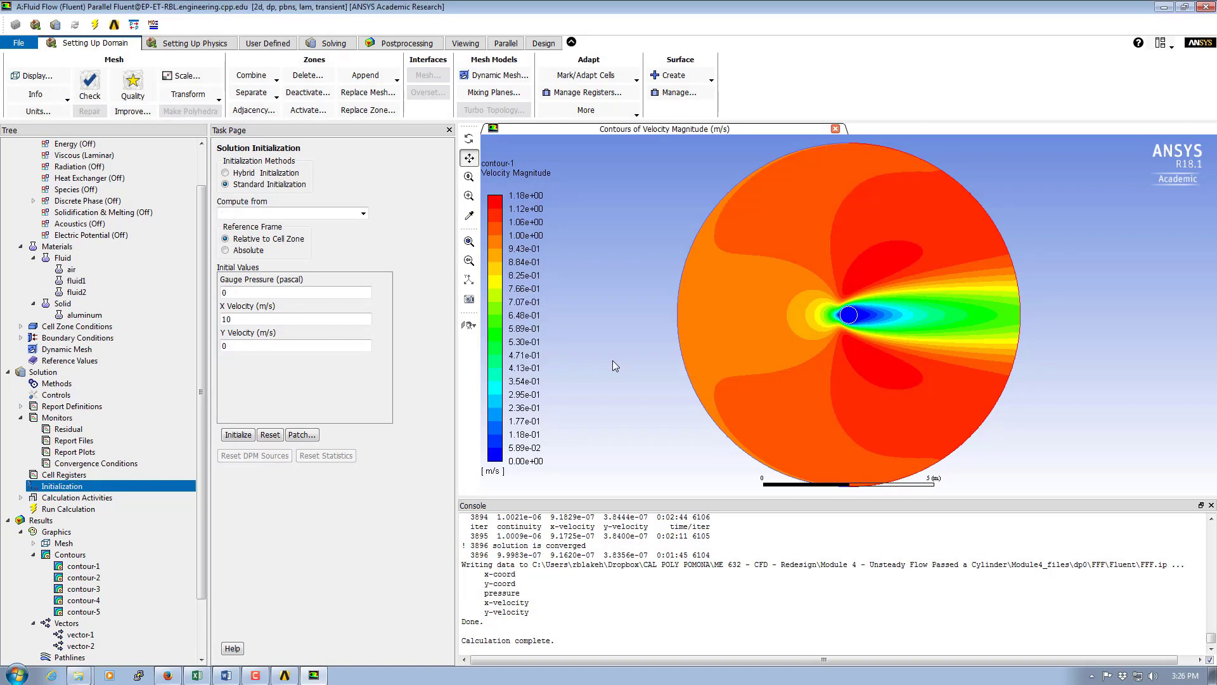
# Step: Start an automatic solution data export in the calculation activities with the CFD-Post Compatible file type
pyautogui.doubleClick(70, 501)
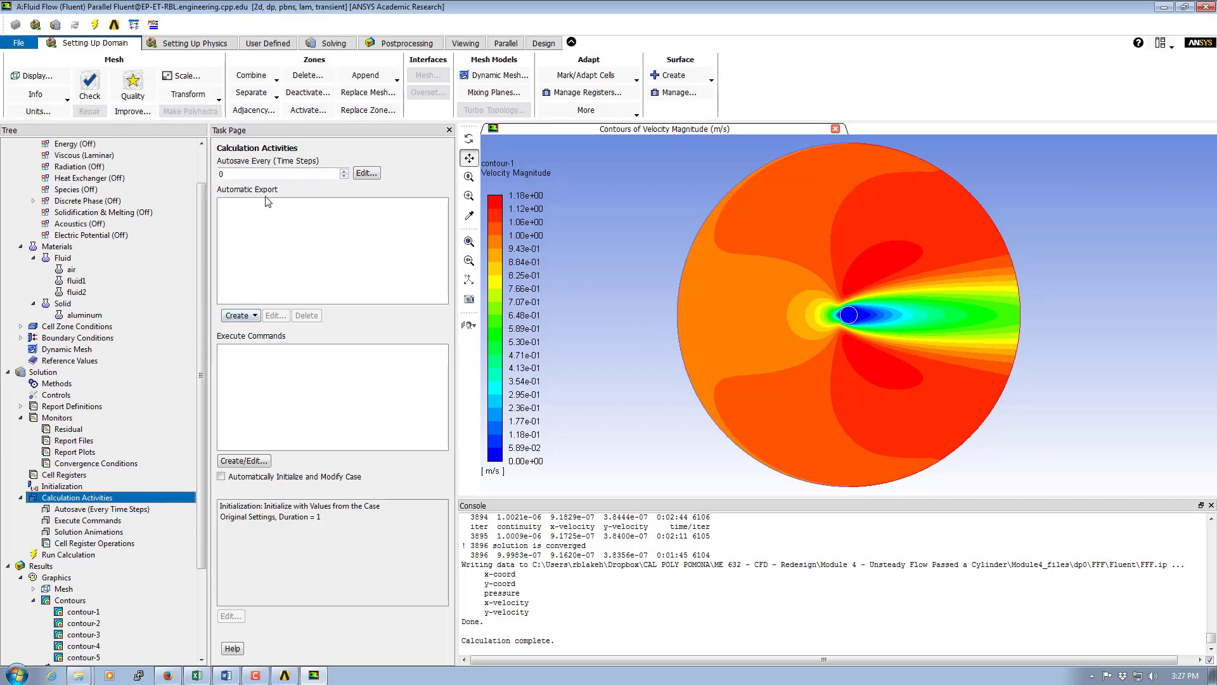
pyautogui.click(238, 316)
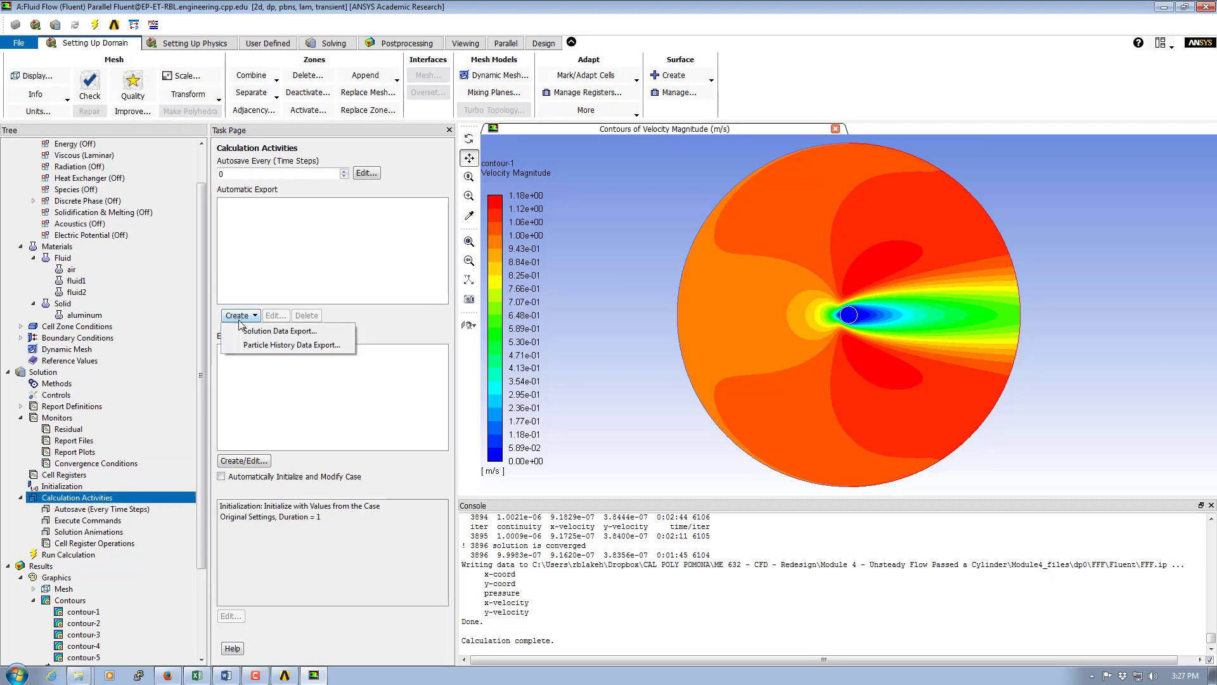
pyautogui.click(304, 334)
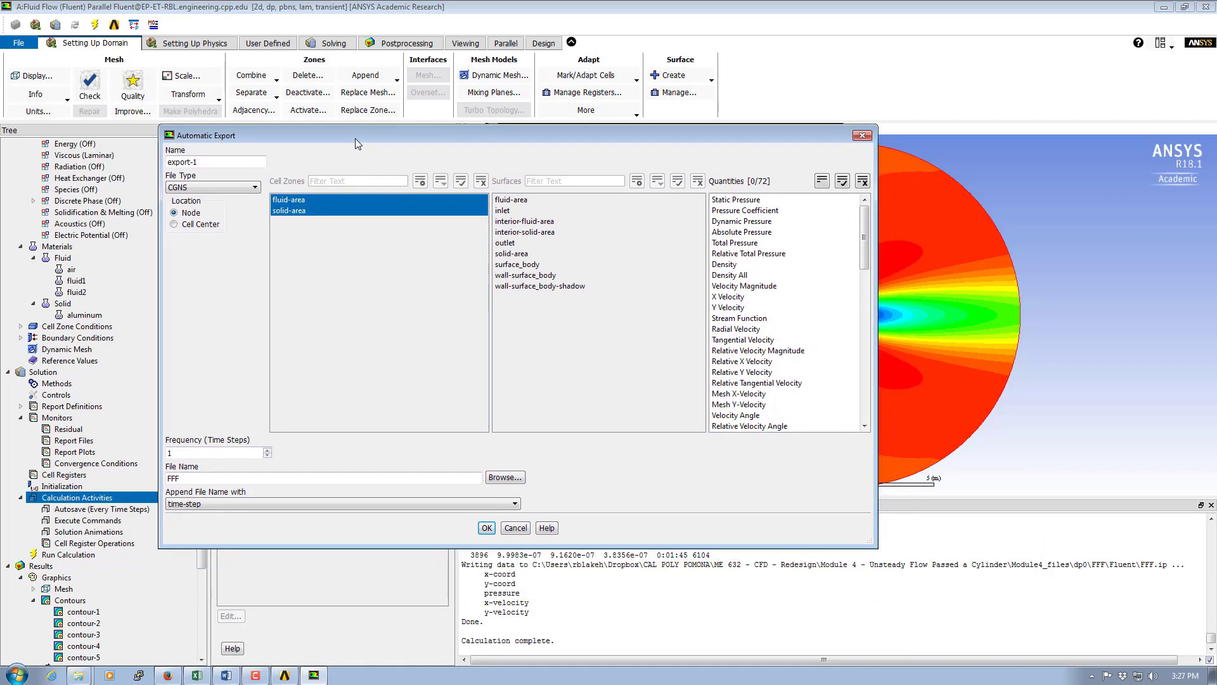
pyautogui.click(197, 189)
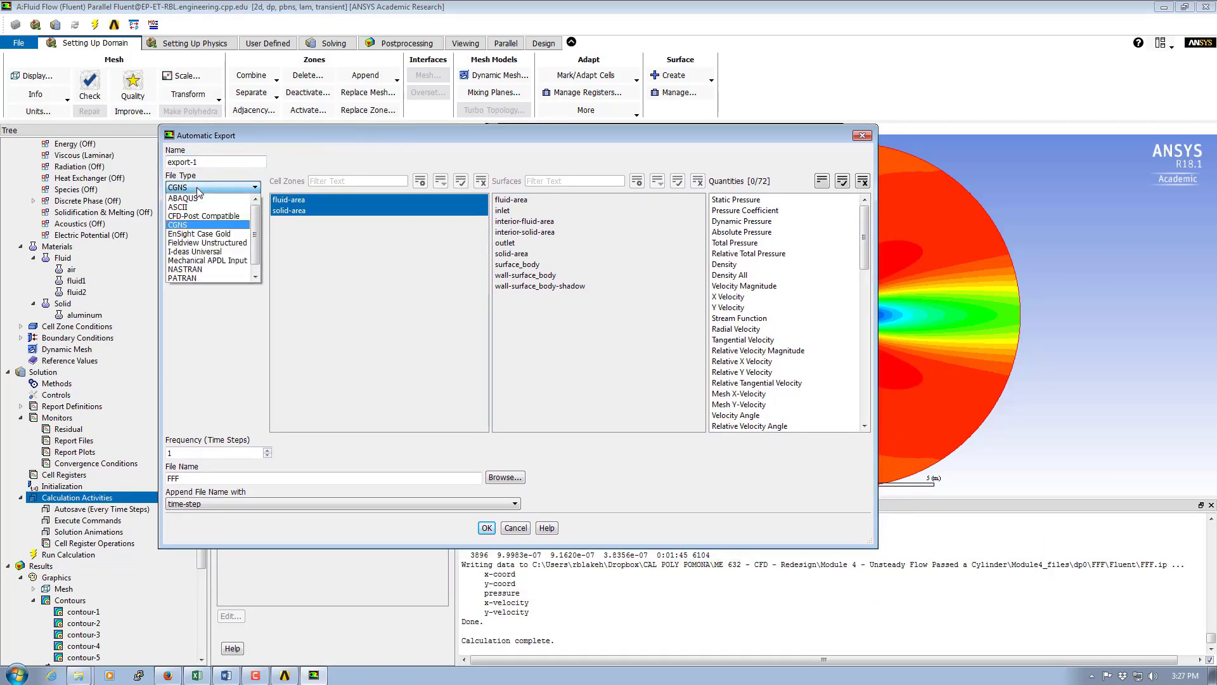
pyautogui.click(214, 217)
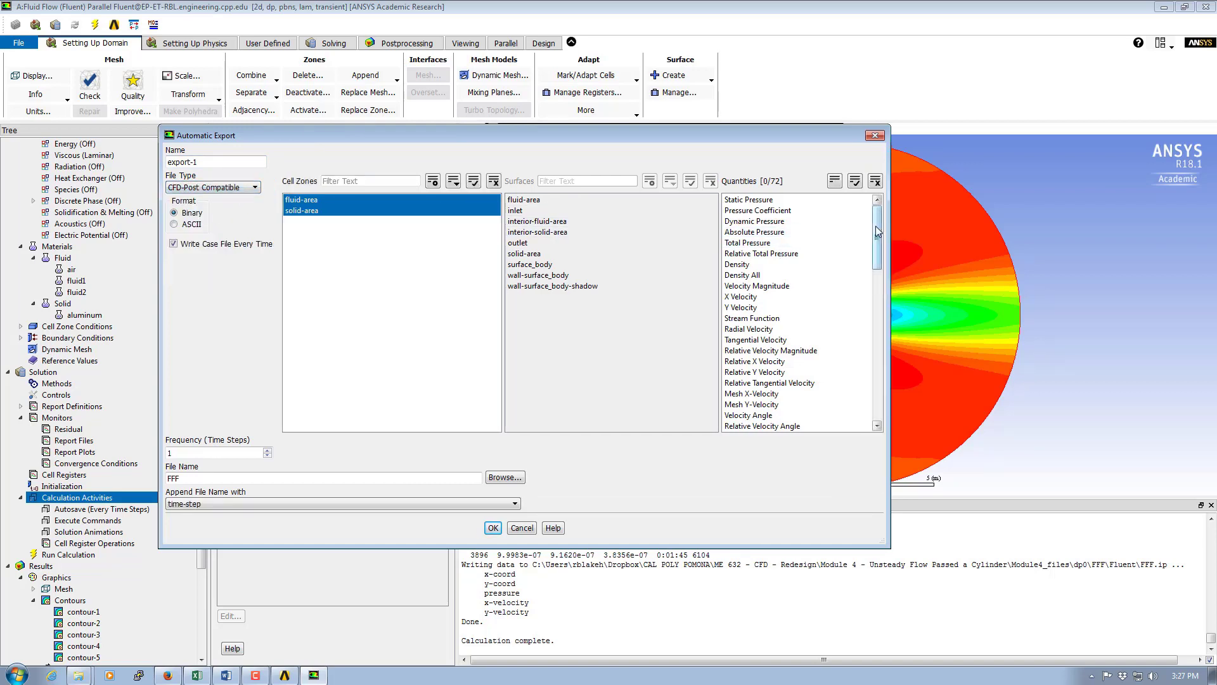
# Step: Select Static Pressure, Velocity Magnitude, X Velocity, Y Velocity, Stream Function and Vorticity Magnitude as the quantities to export
pyautogui.moveTo(880, 233)
pyautogui.mouseDown()
pyautogui.moveTo(888, 382)
pyautogui.moveTo(875, 214)
pyautogui.mouseUp()
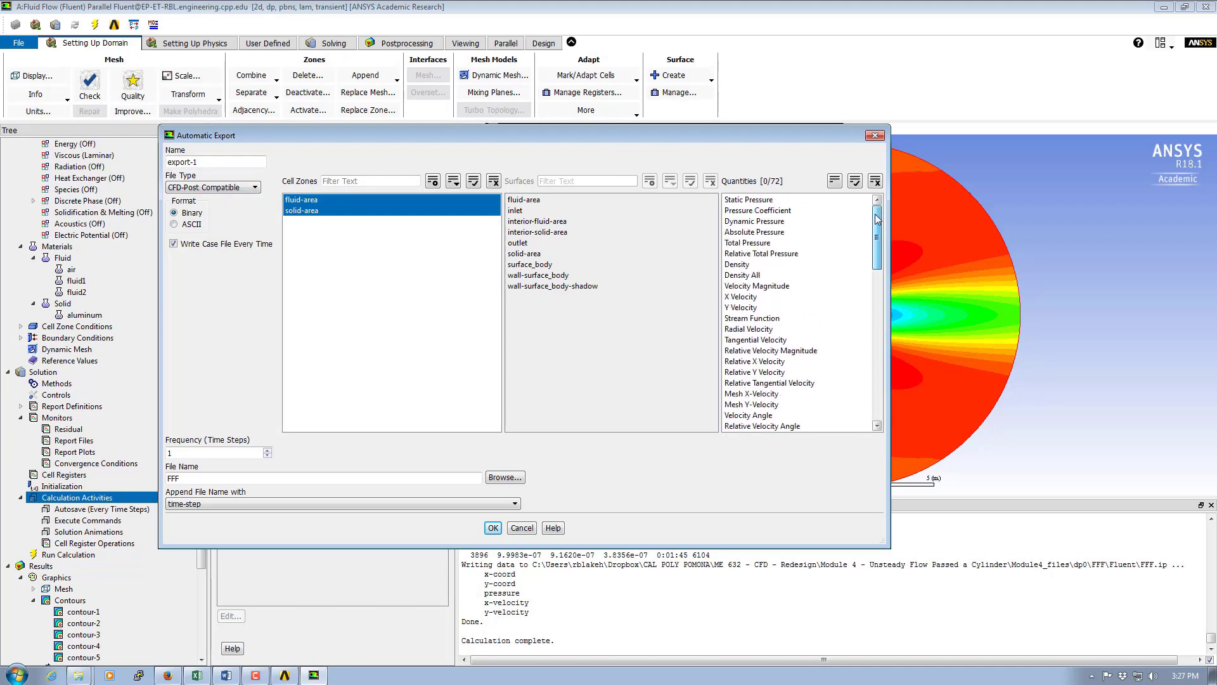
pyautogui.click(753, 200)
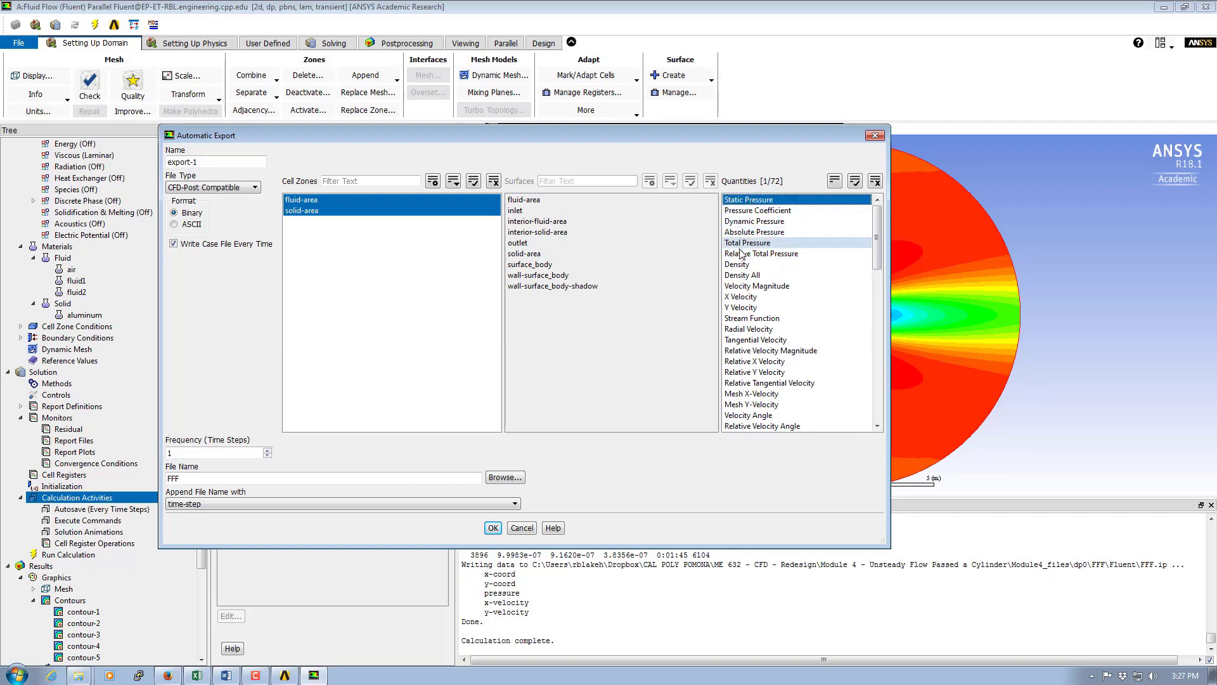
pyautogui.click(753, 287)
pyautogui.click(744, 297)
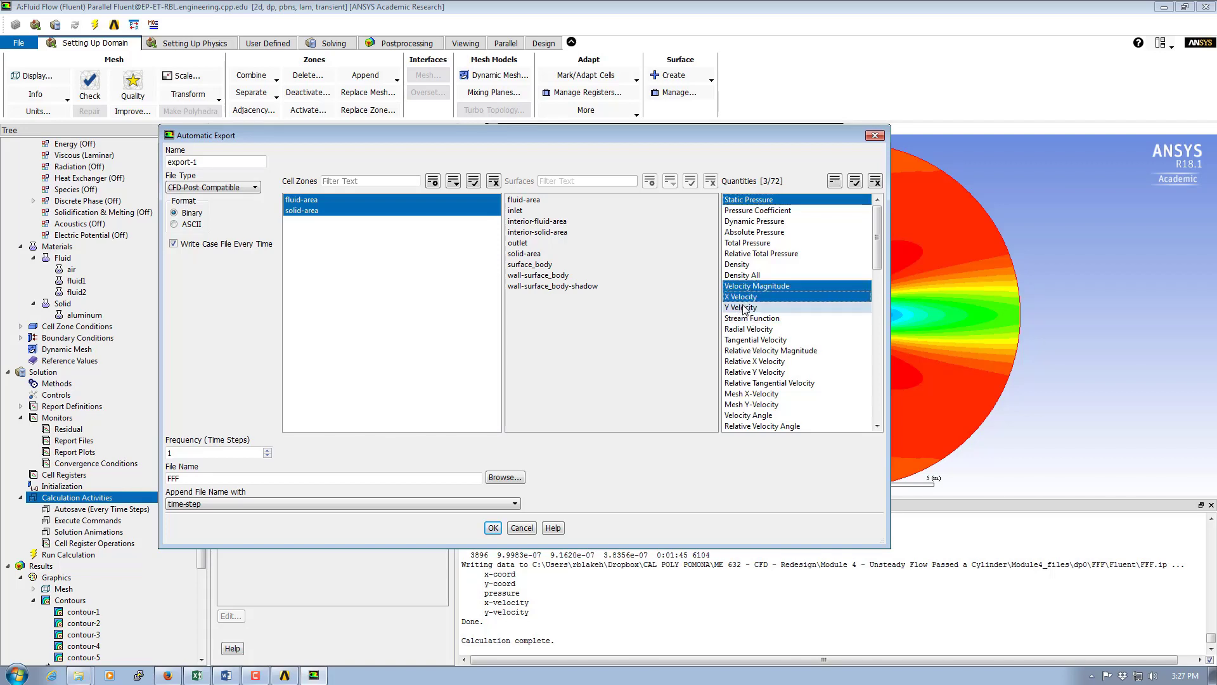
pyautogui.click(746, 307)
pyautogui.click(750, 319)
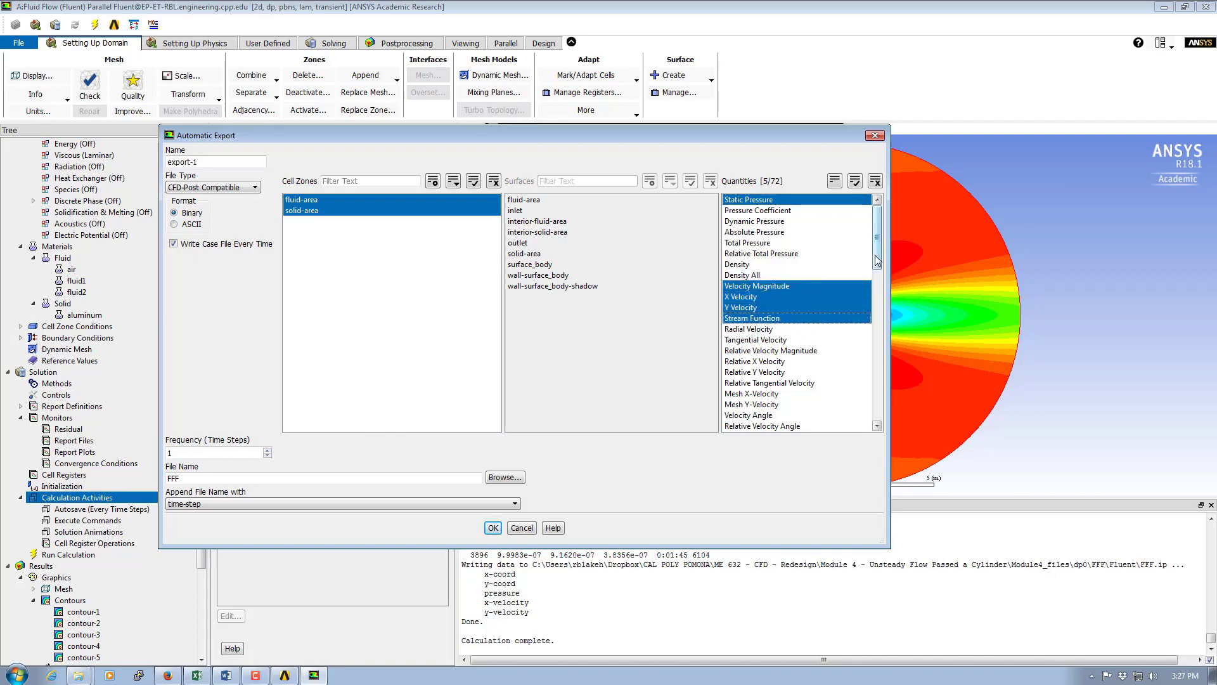
pyautogui.moveTo(875, 256); pyautogui.dragTo(885, 288)
pyautogui.click(794, 318)
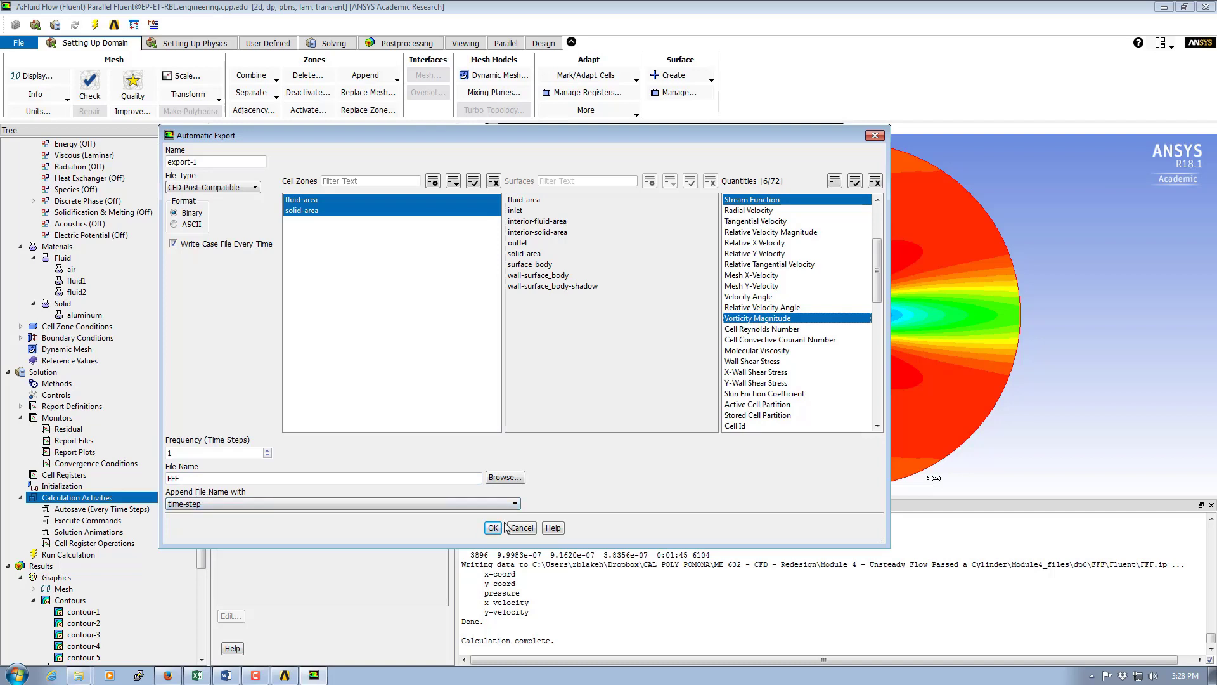
# Step: Browse for the export file location and check the contents of Module4_files\dp0\FFF\Fluent in Windows Explorer
pyautogui.click(520, 483)
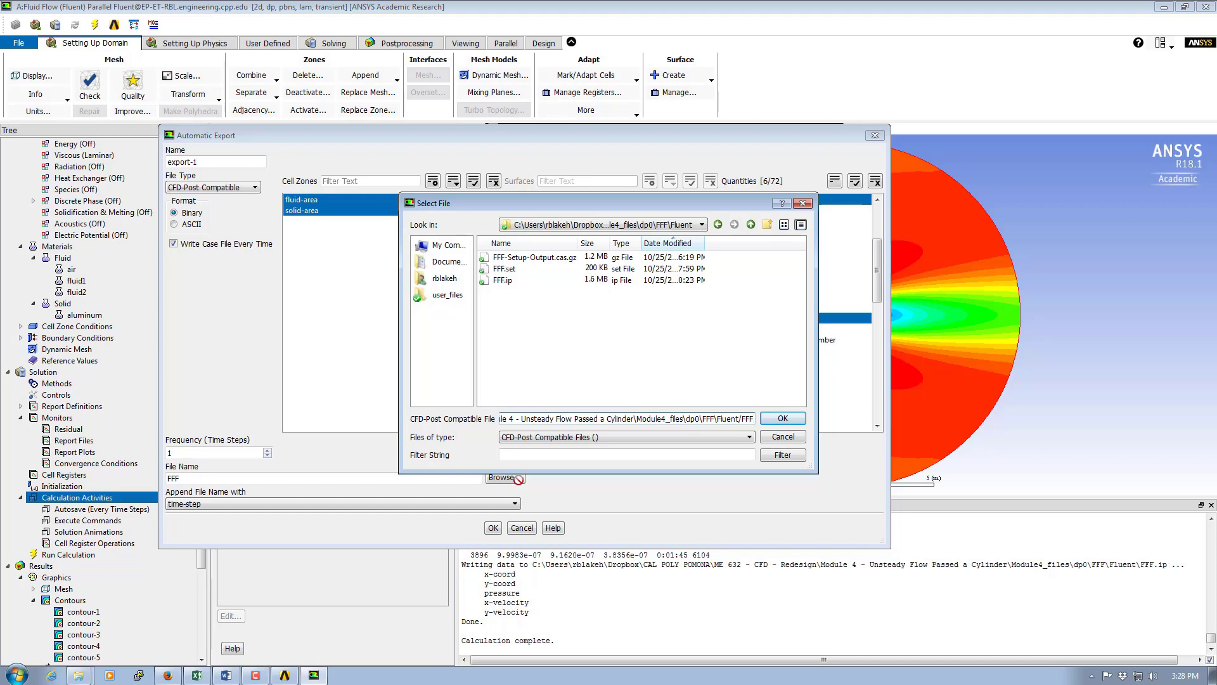
pyautogui.moveTo(79, 675)
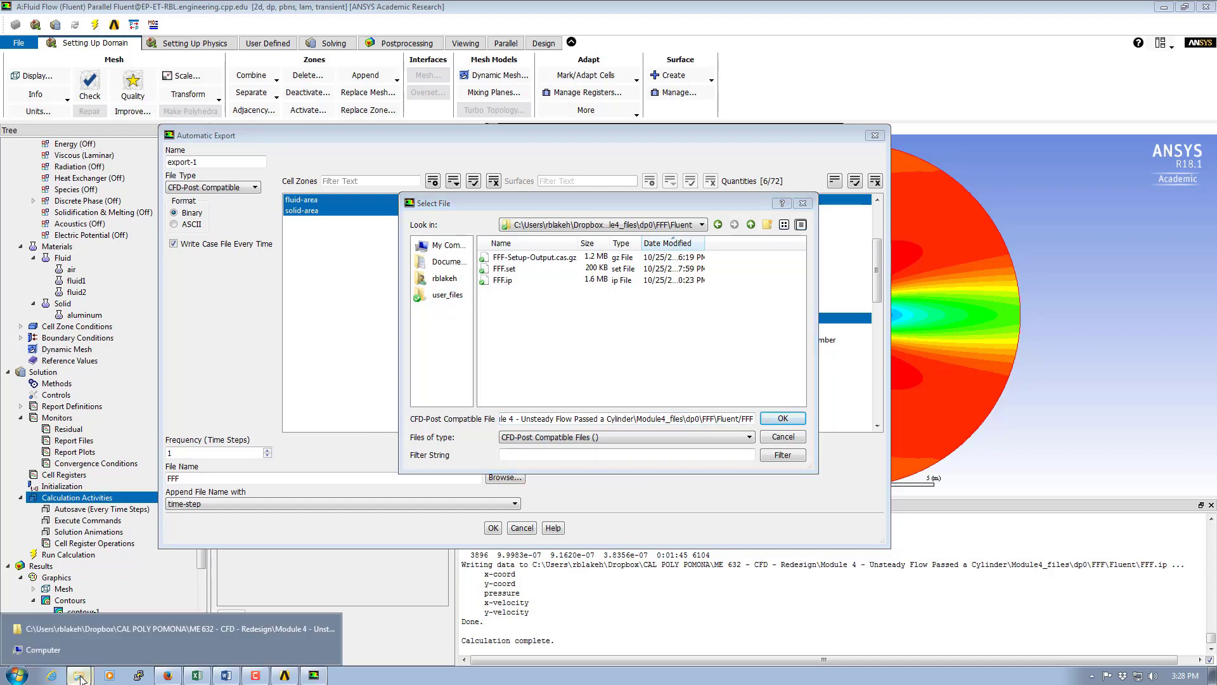
pyautogui.click(120, 649)
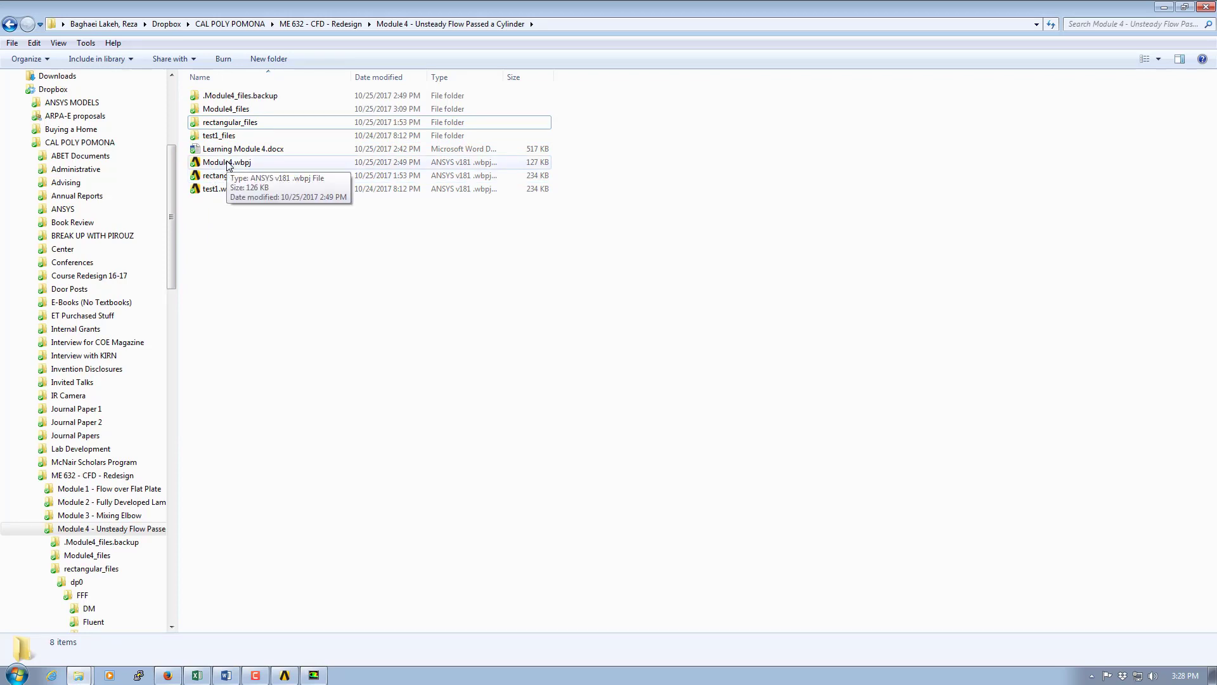
pyautogui.doubleClick(228, 110)
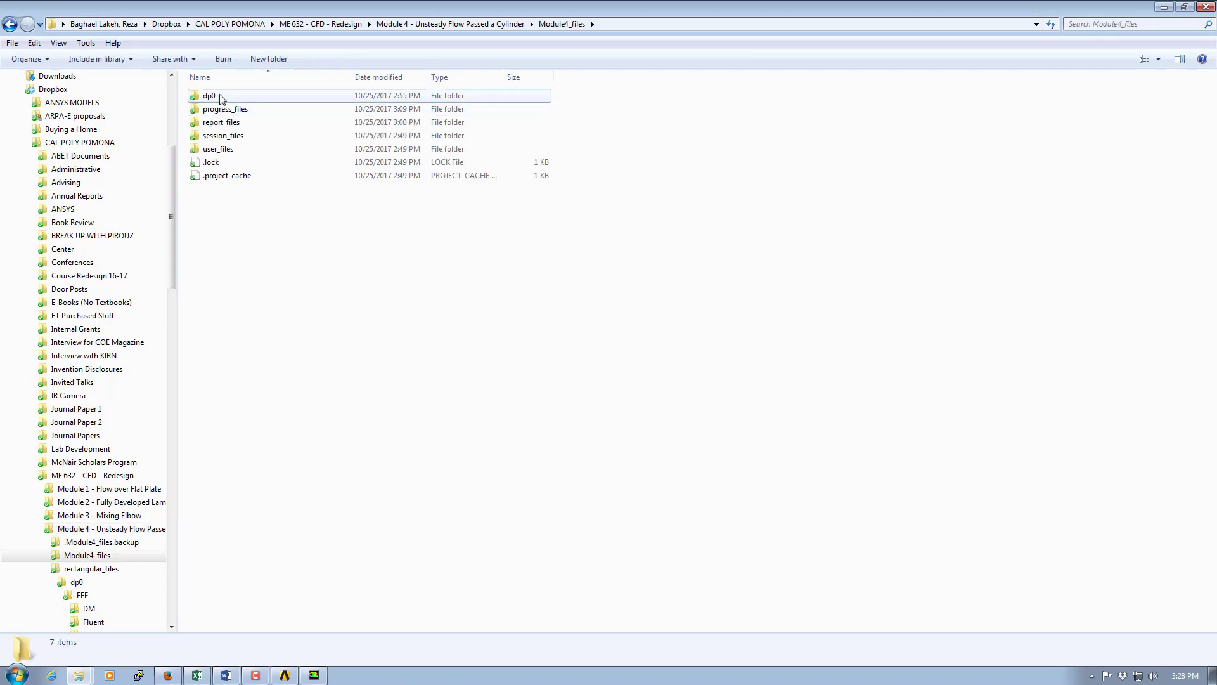
pyautogui.doubleClick(221, 97)
pyautogui.doubleClick(220, 96)
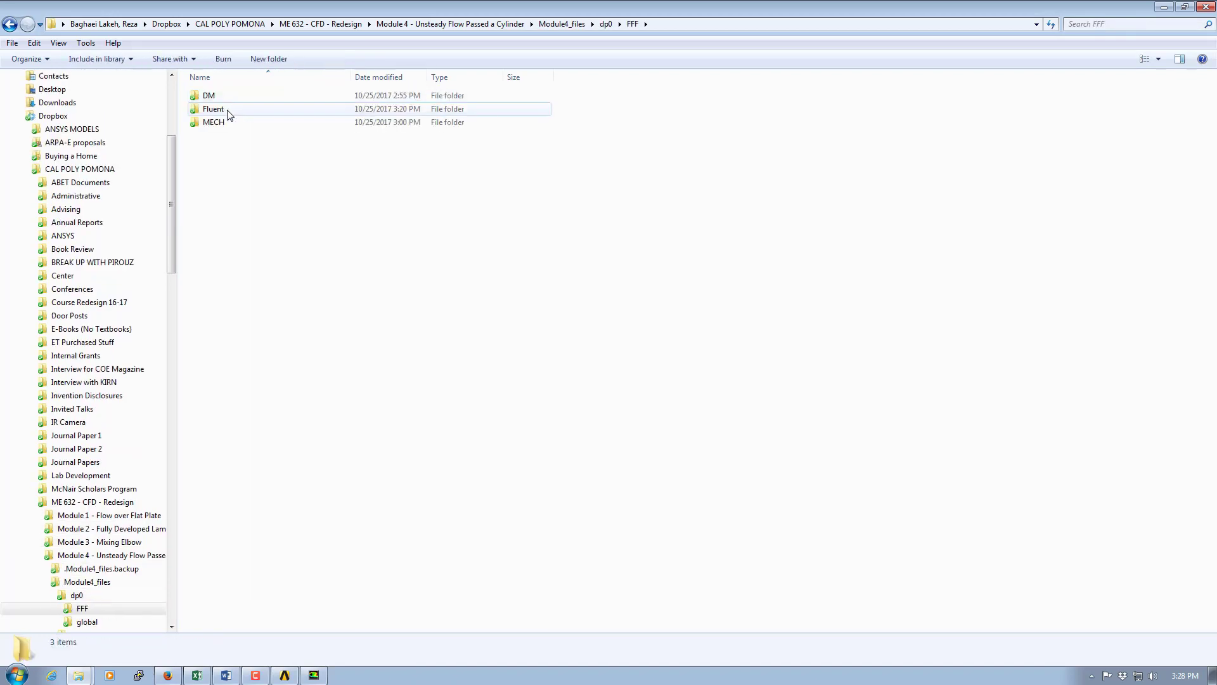
pyautogui.doubleClick(227, 110)
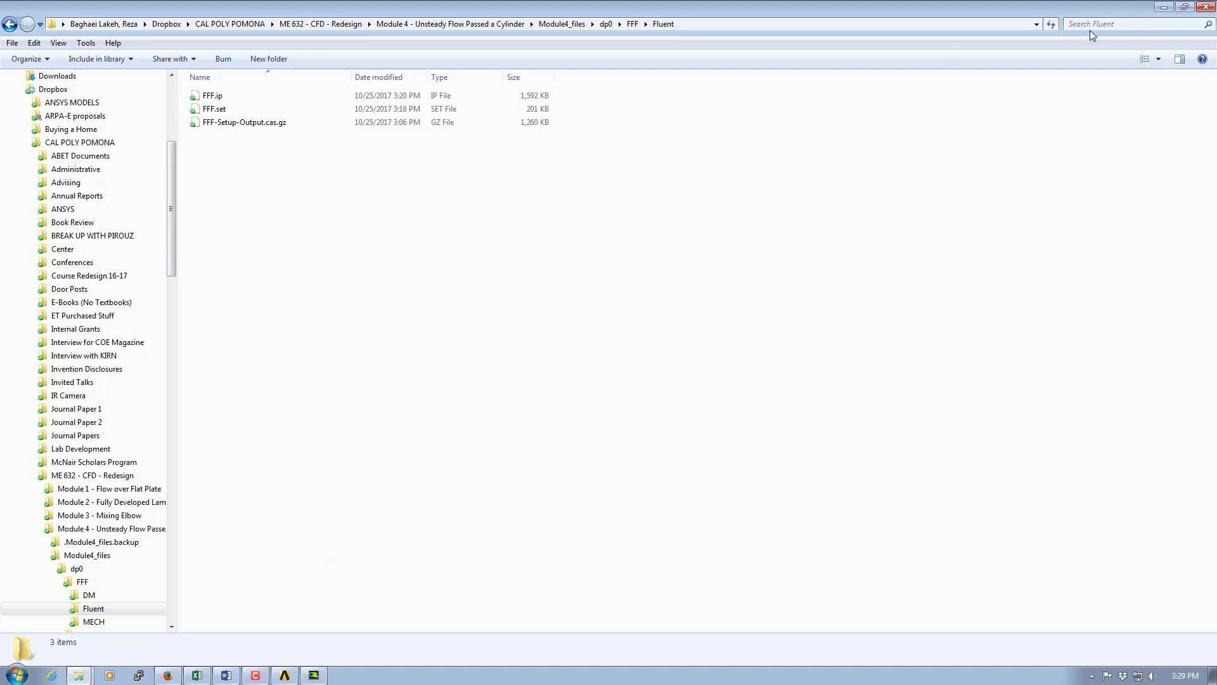
pyautogui.click(1164, 8)
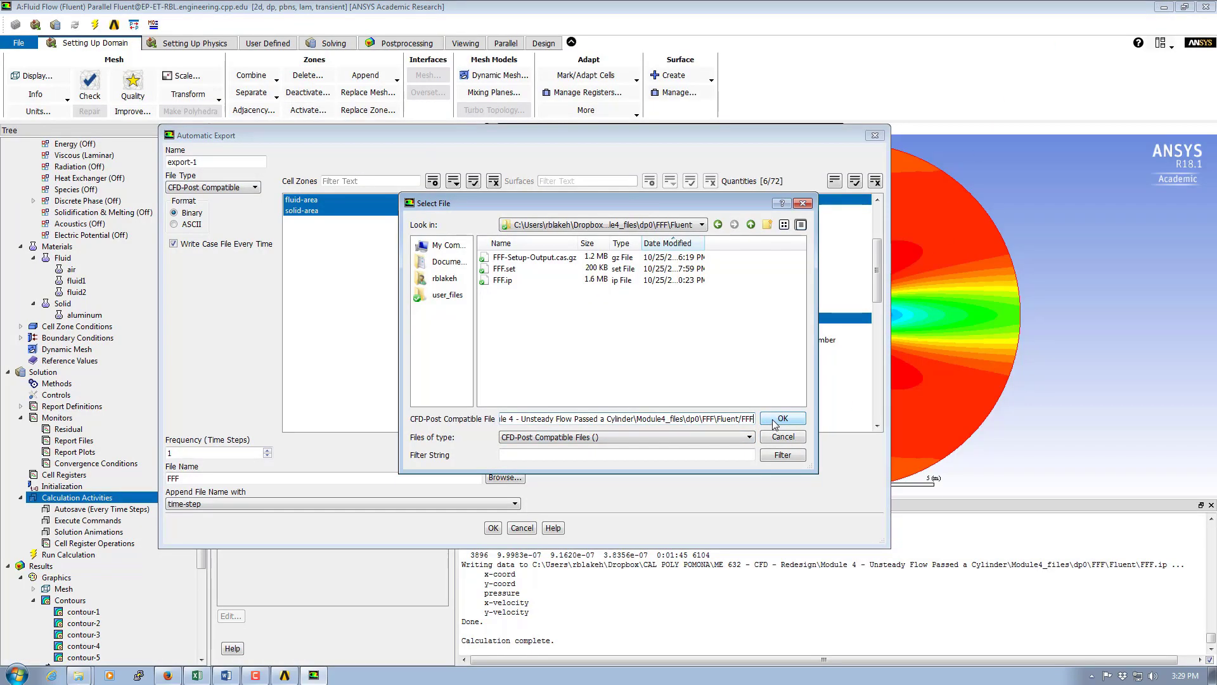
# Step: Accept FFF in the project's dp0/FFF/Fluent folder as the export file and create the automatic export
pyautogui.click(145, 628)
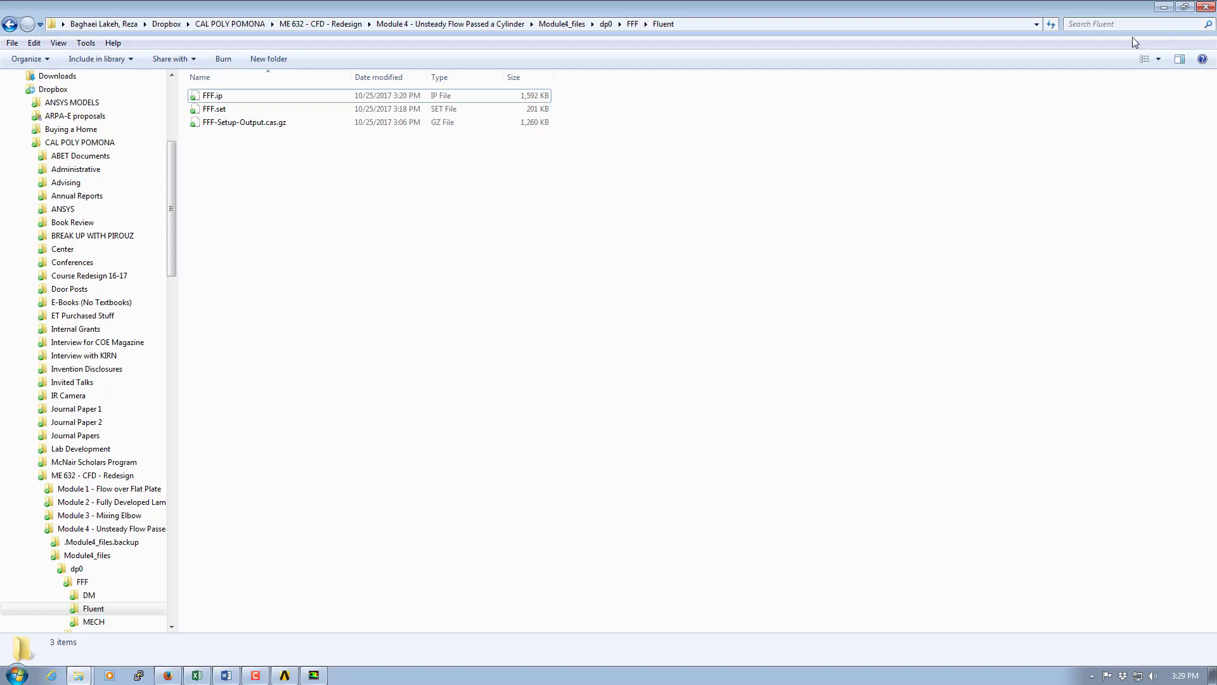
pyautogui.click(1165, 7)
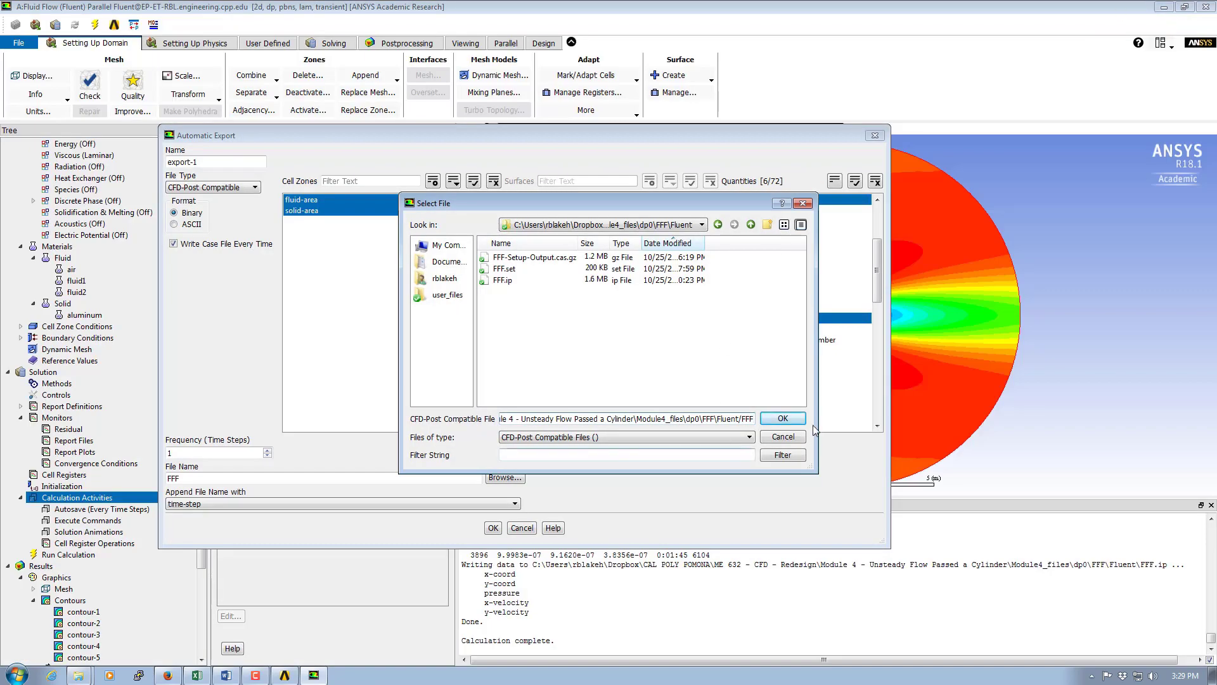
pyautogui.click(783, 419)
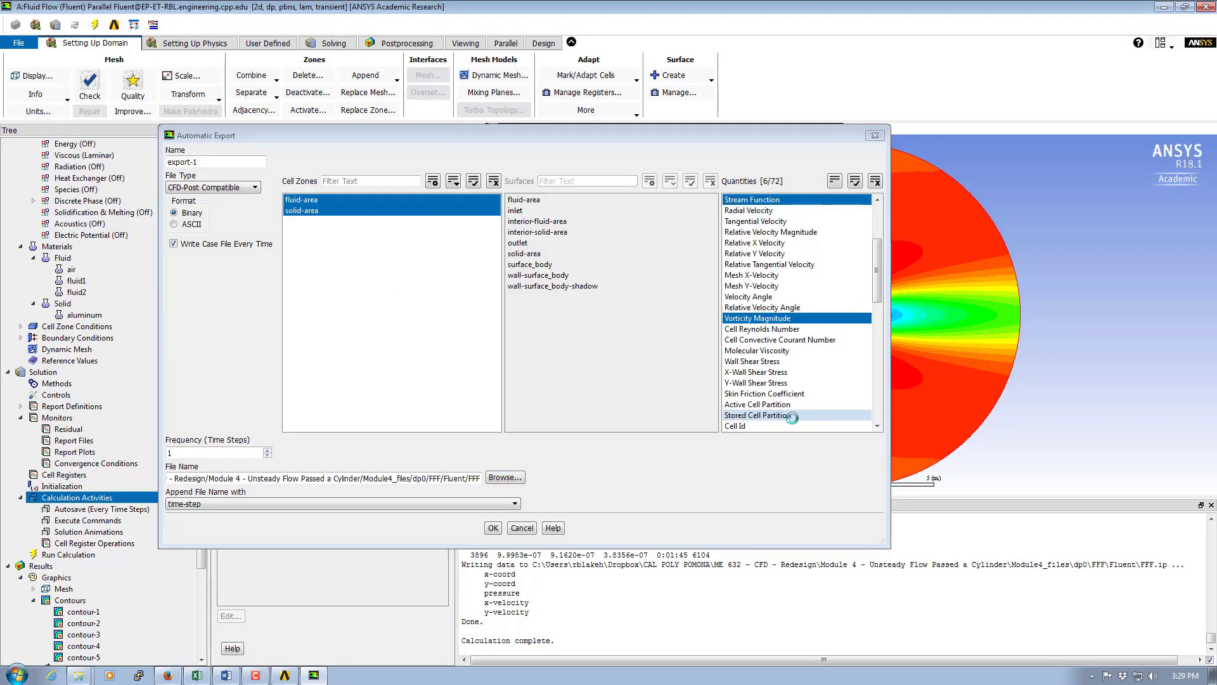
pyautogui.click(493, 528)
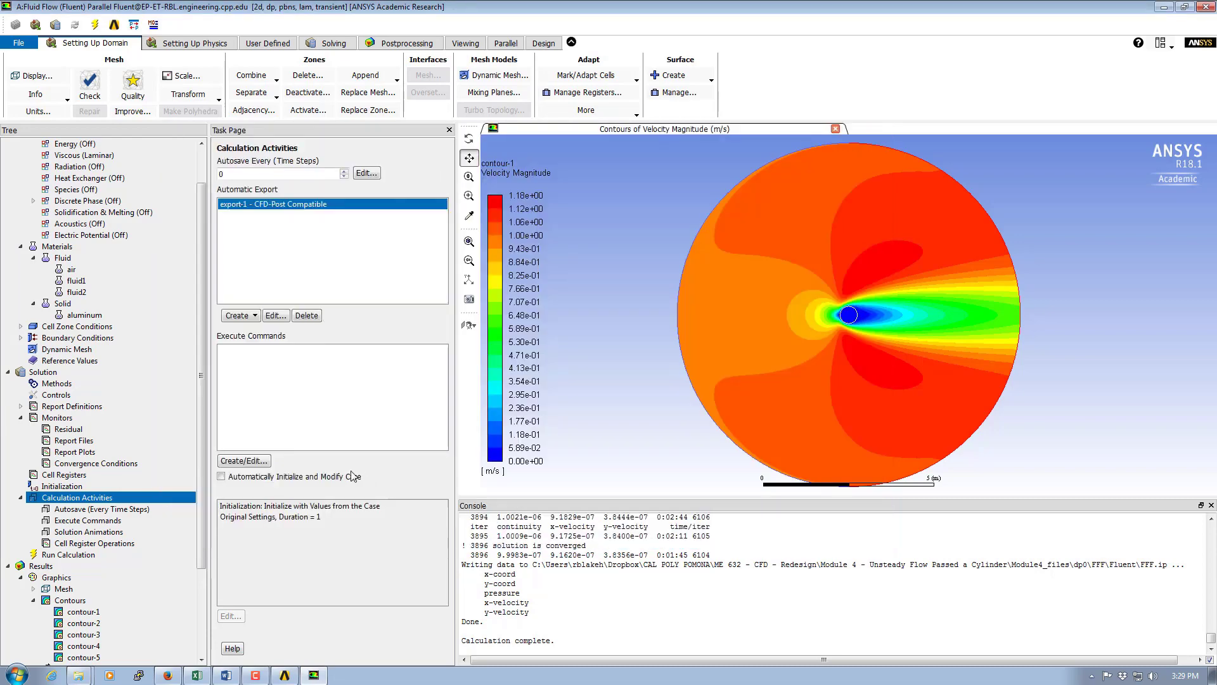
# Step: Set the run calculation's time step size to 0.01 s and the number of time steps to 10000
pyautogui.click(68, 556)
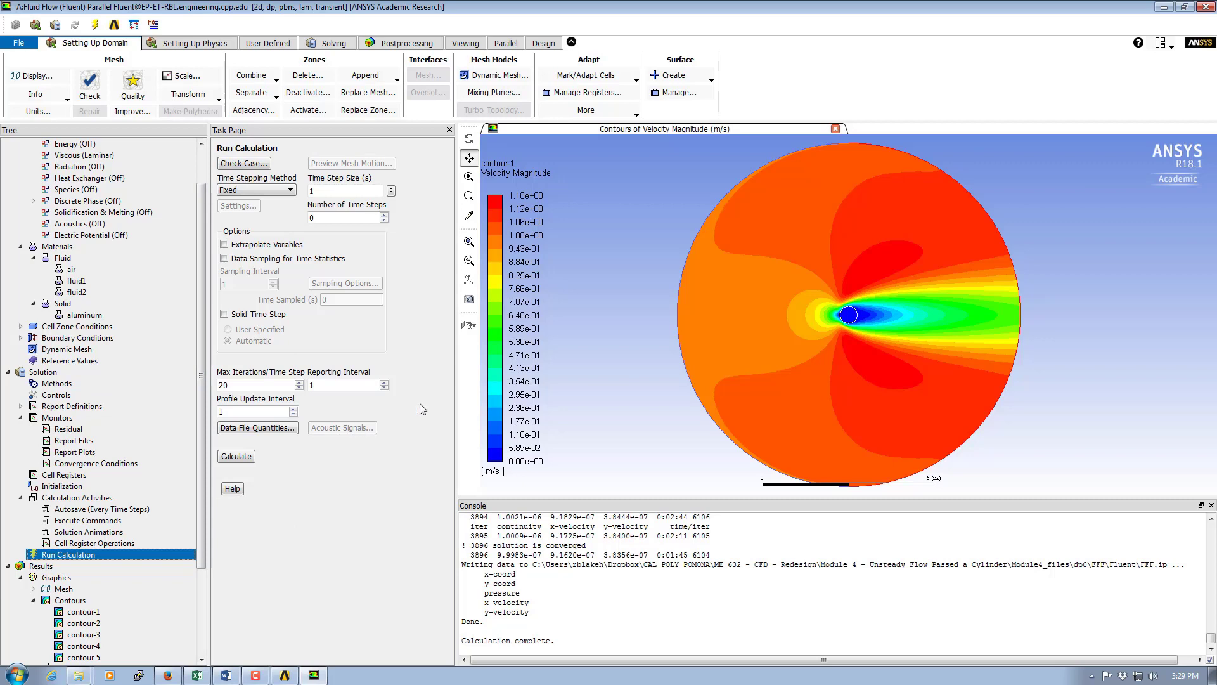
pyautogui.doubleClick(315, 191)
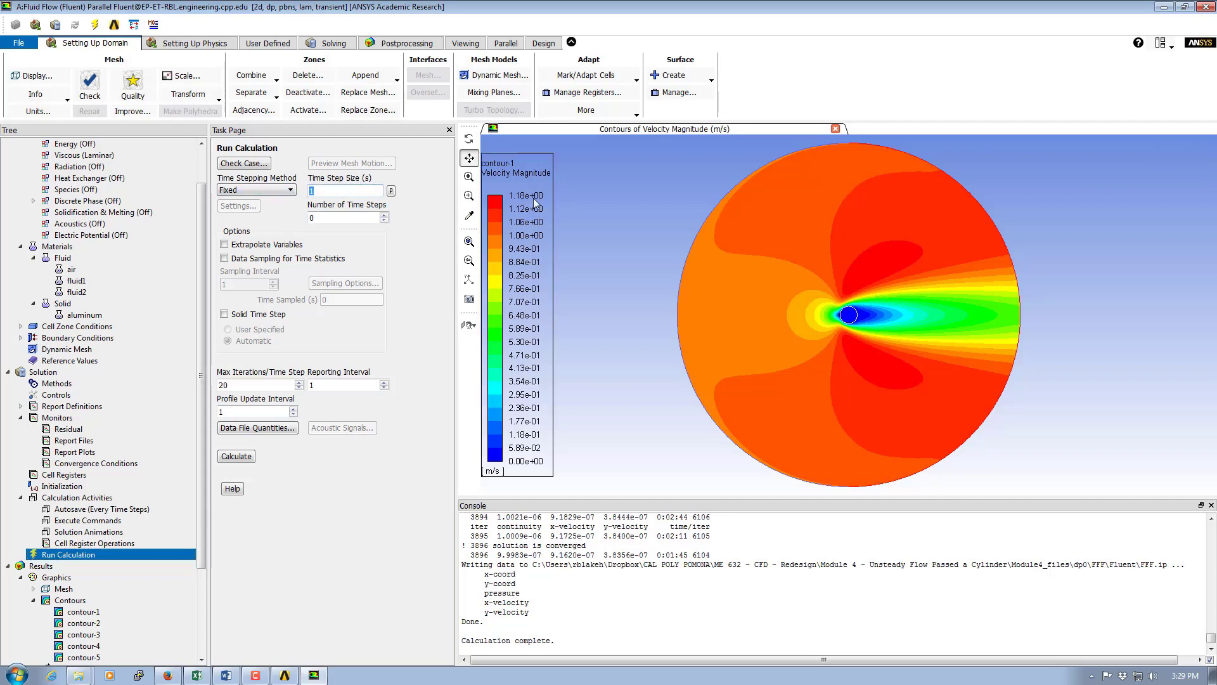
pyautogui.write('0.01')
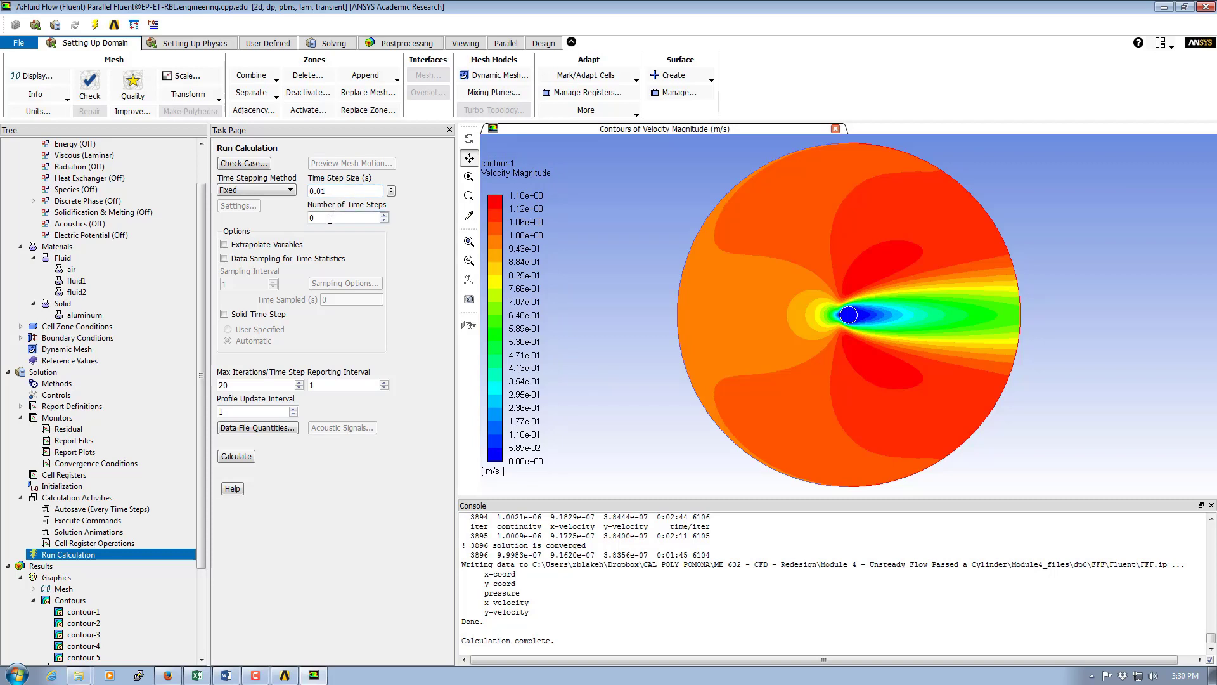
pyautogui.press('Tab')
pyautogui.click(327, 218)
pyautogui.write('00')
pyautogui.click(327, 191)
# Step: Set the maximum iterations per time step to 100 and start the transient calculation
pyautogui.click(241, 385)
pyautogui.doubleClick(241, 385)
pyautogui.write('100')
pyautogui.click(235, 457)
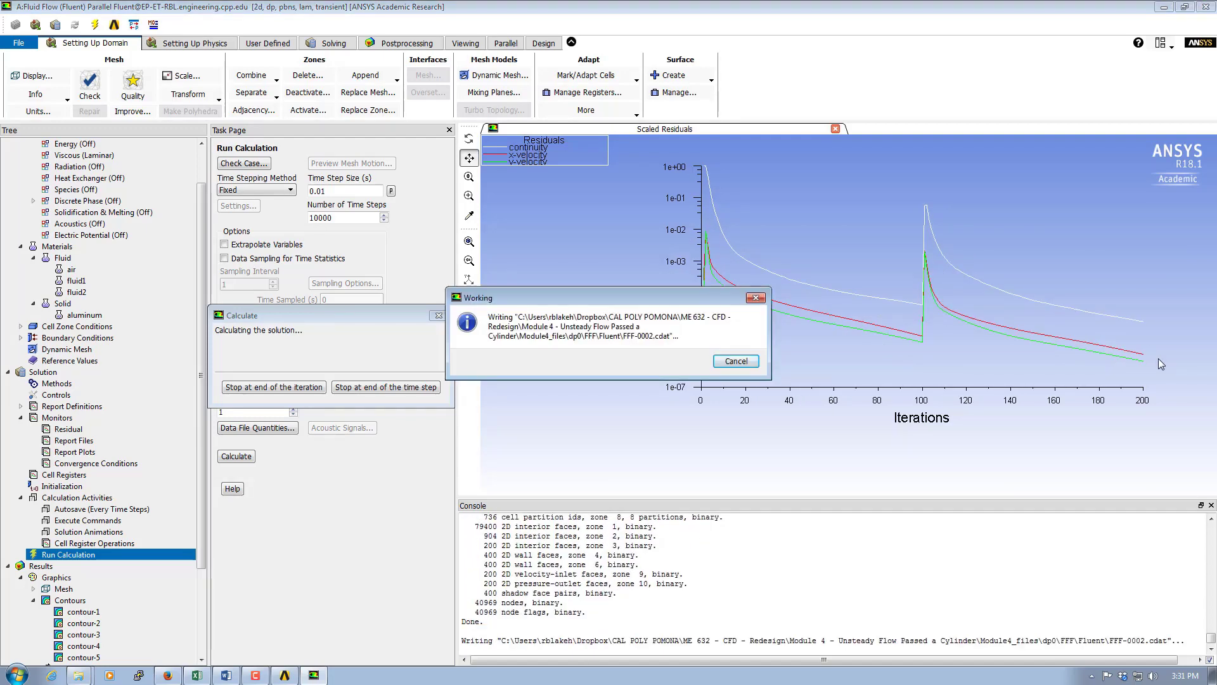
# Step: Mute the computer's Speakers / Headphones output while the calculation runs
pyautogui.click(1153, 676)
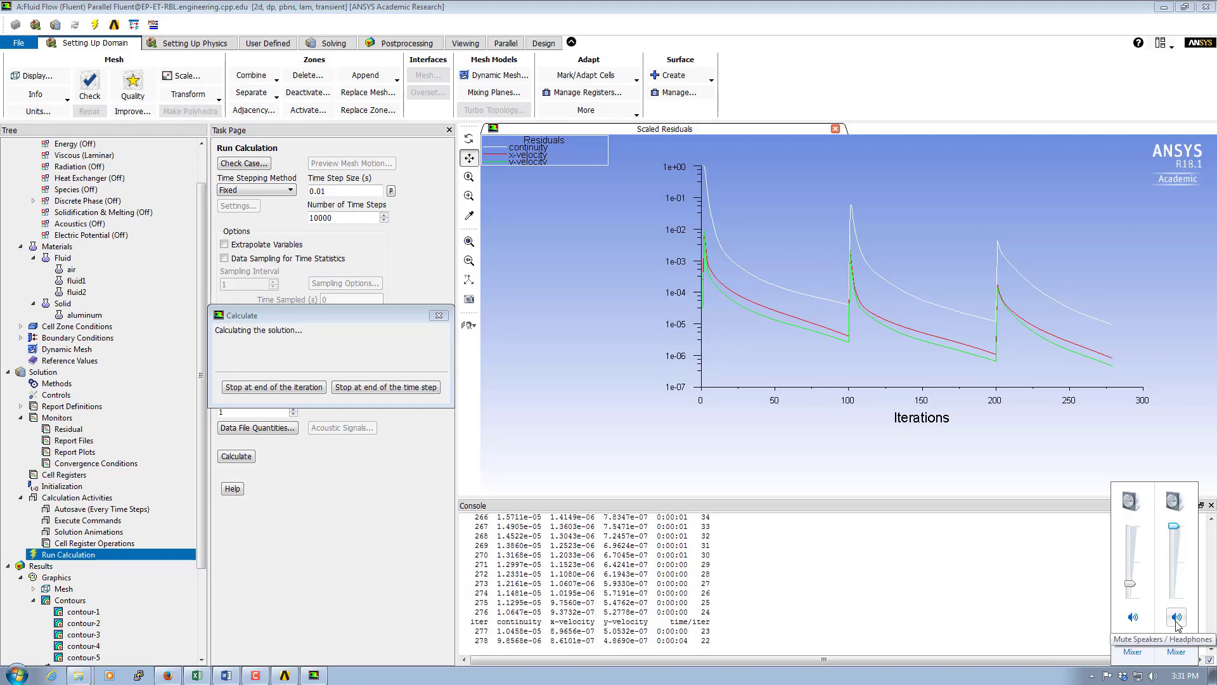
pyautogui.click(1132, 617)
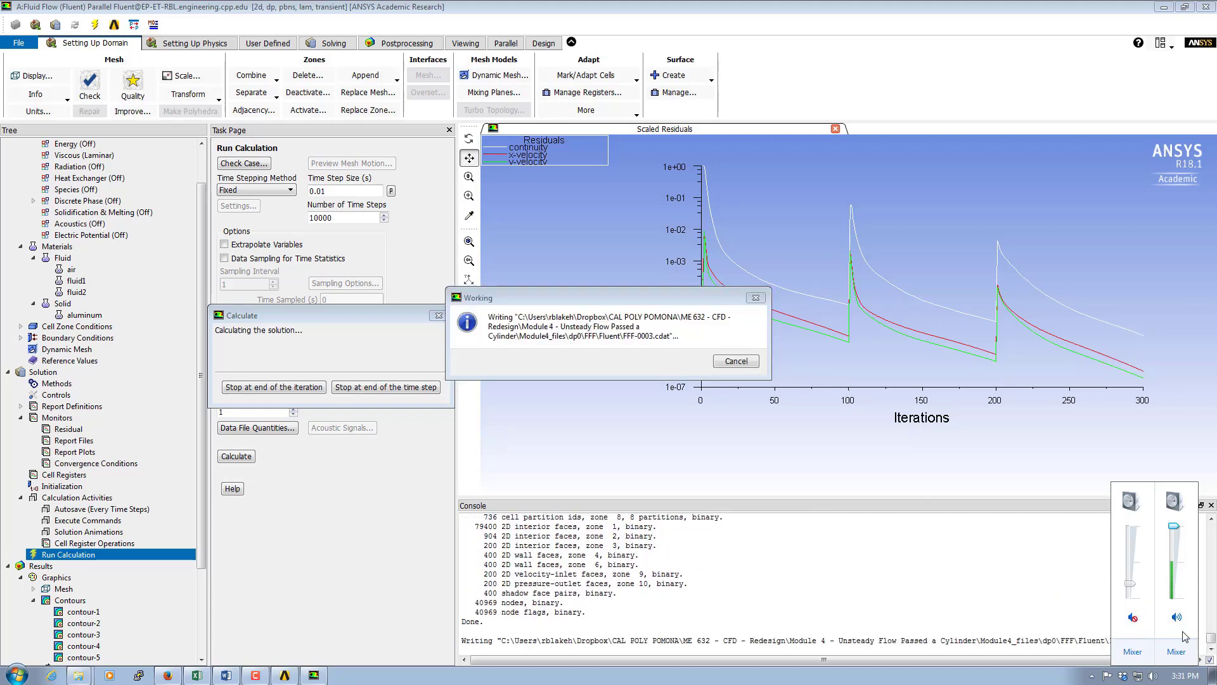
pyautogui.click(1133, 617)
pyautogui.click(1177, 617)
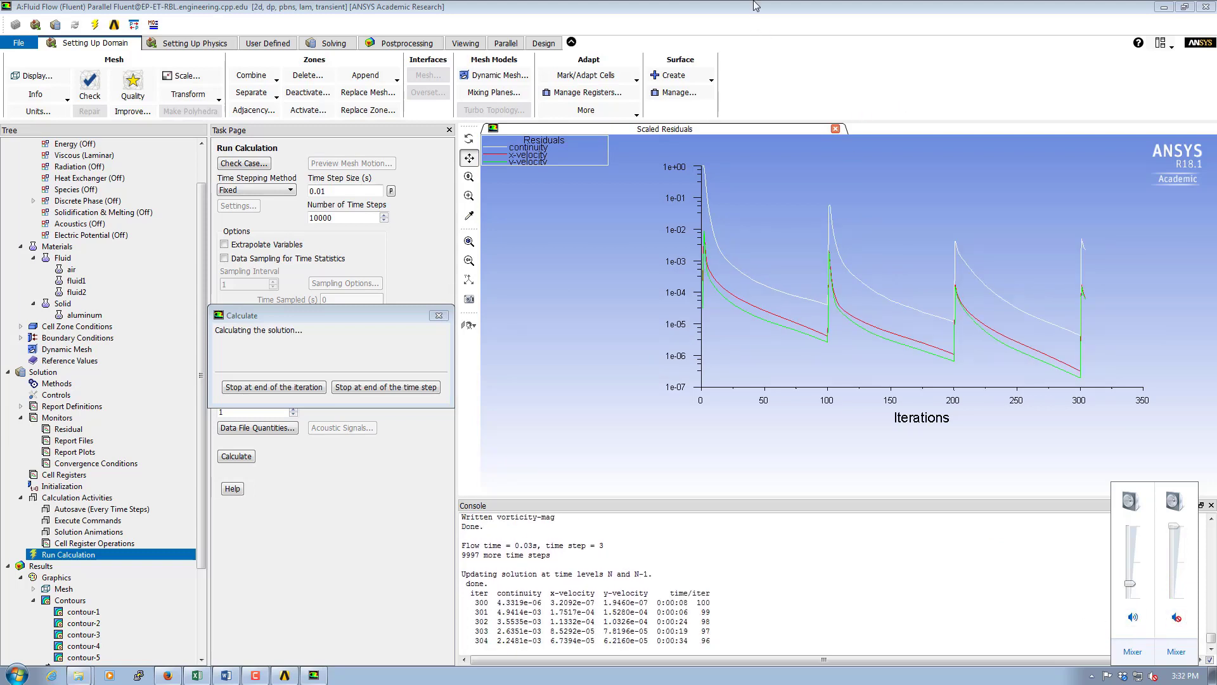
pyautogui.click(934, 263)
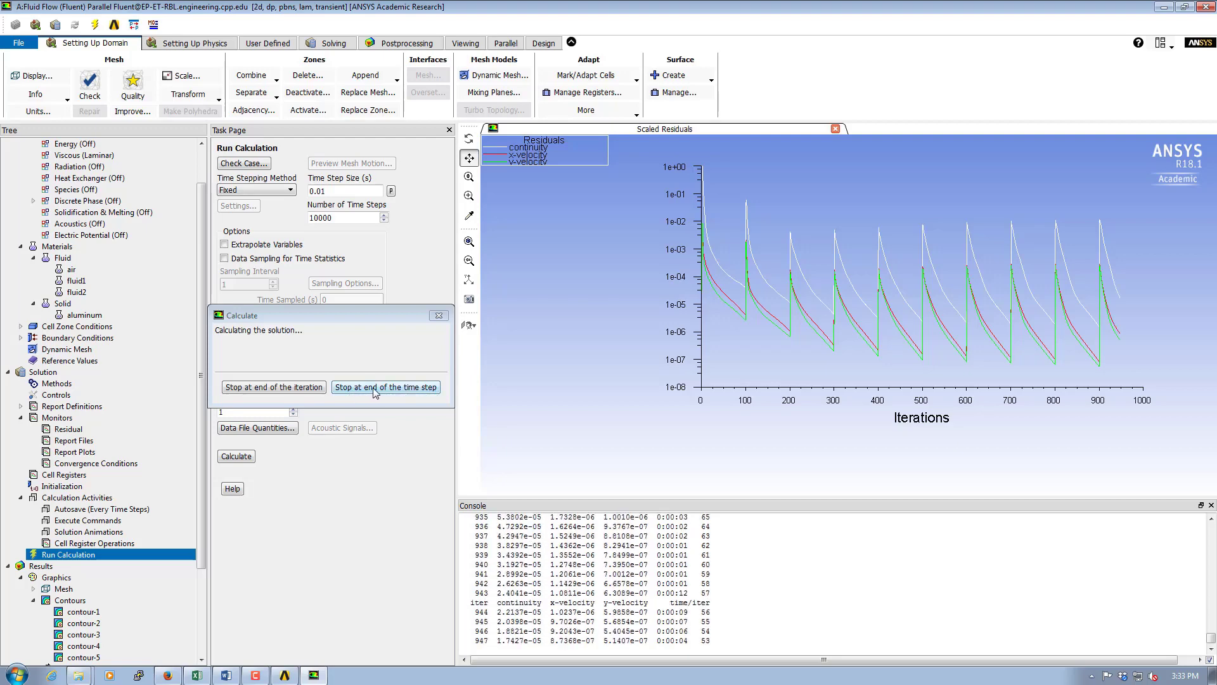
# Step: Stop the running calculation at the end of the current time step
pyautogui.click(426, 387)
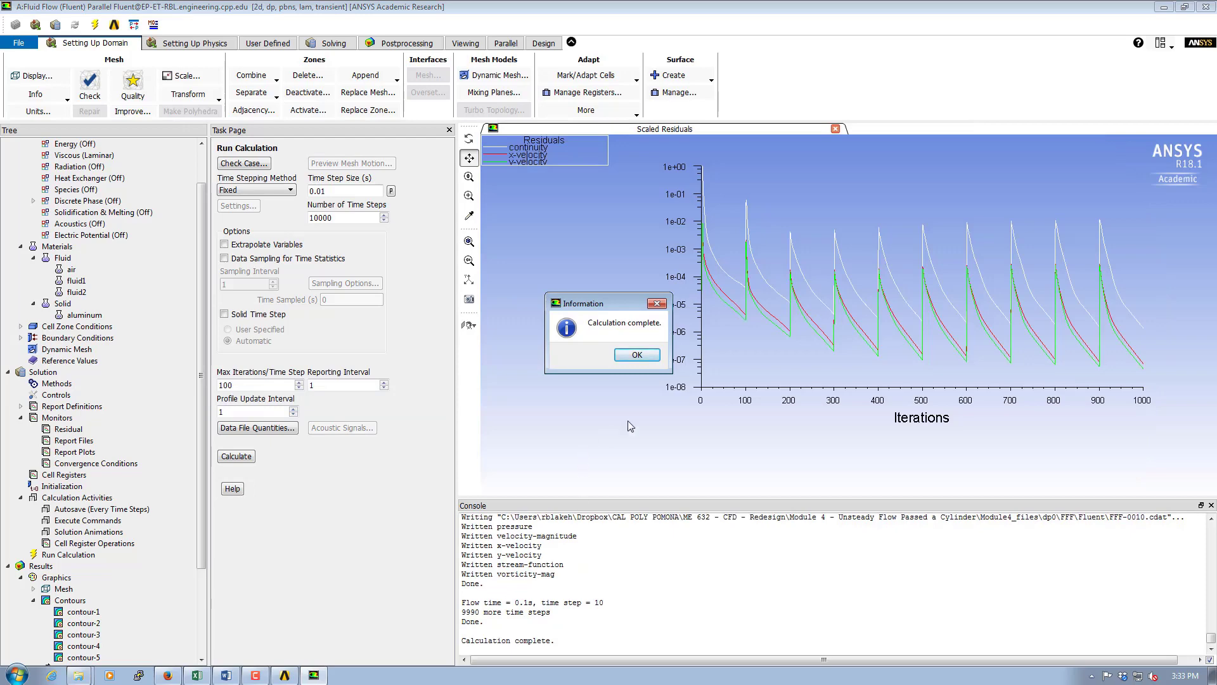
pyautogui.click(637, 356)
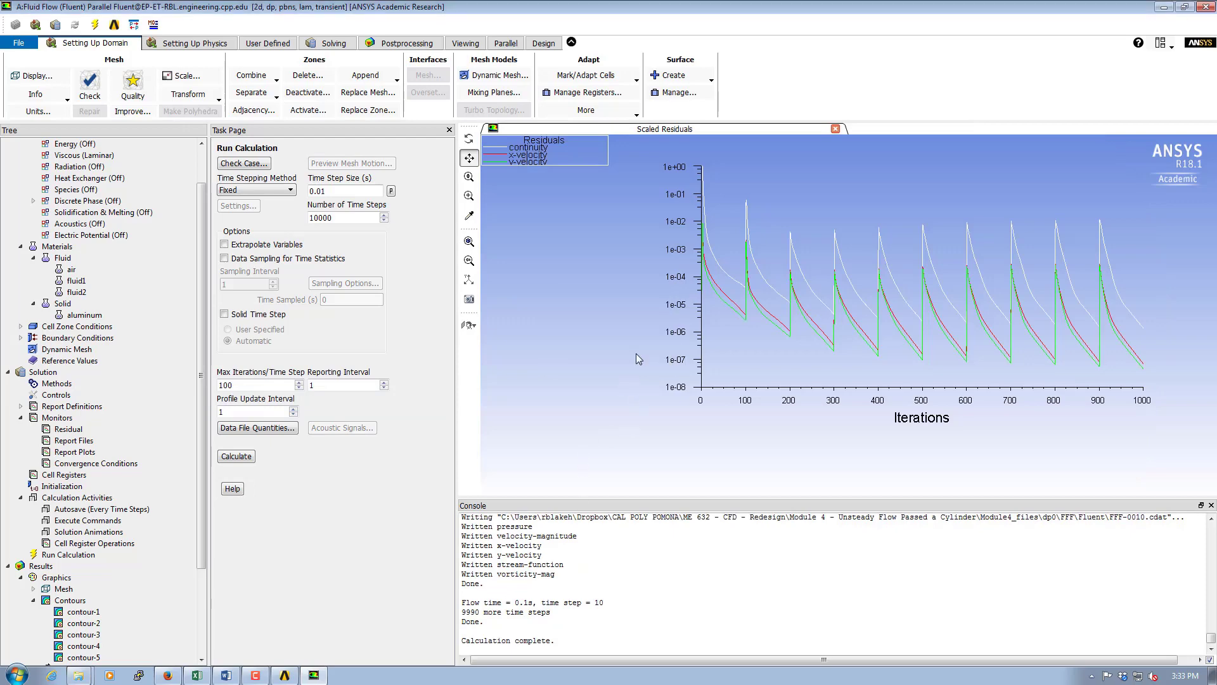
# Step: Deselect fluid-area and solid-area in contour-1, display the velocity magnitude contours and inspect the flow around the cylinder
pyautogui.doubleClick(77, 611)
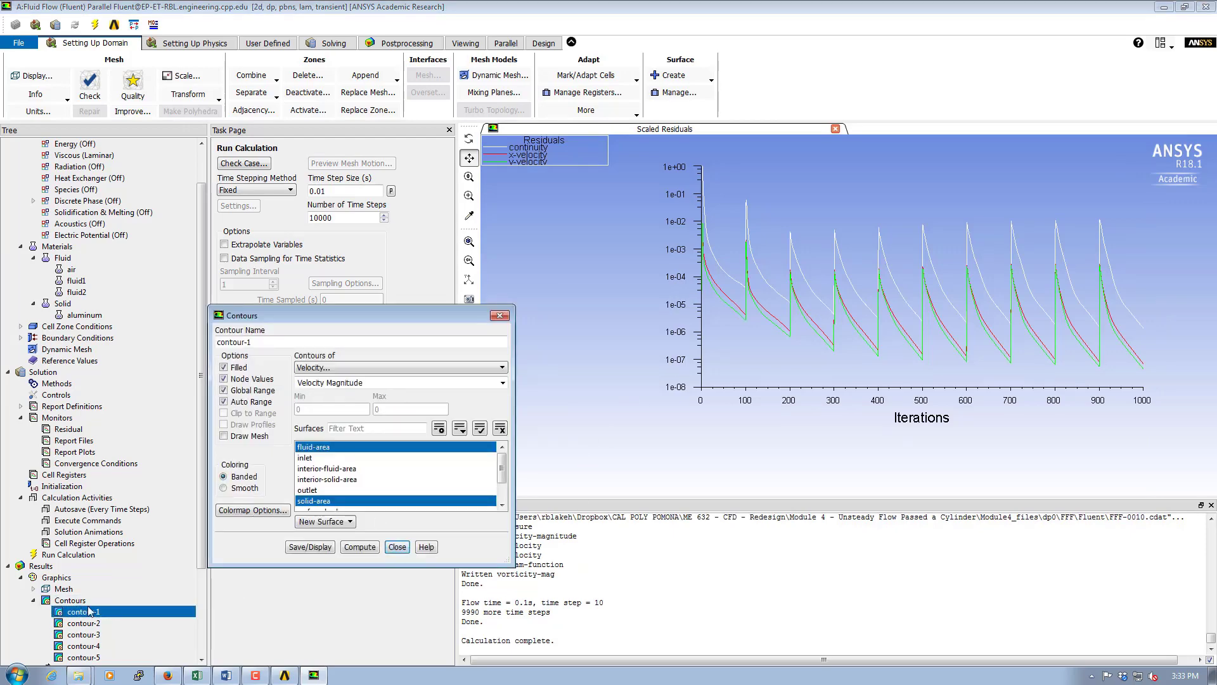
pyautogui.click(317, 447)
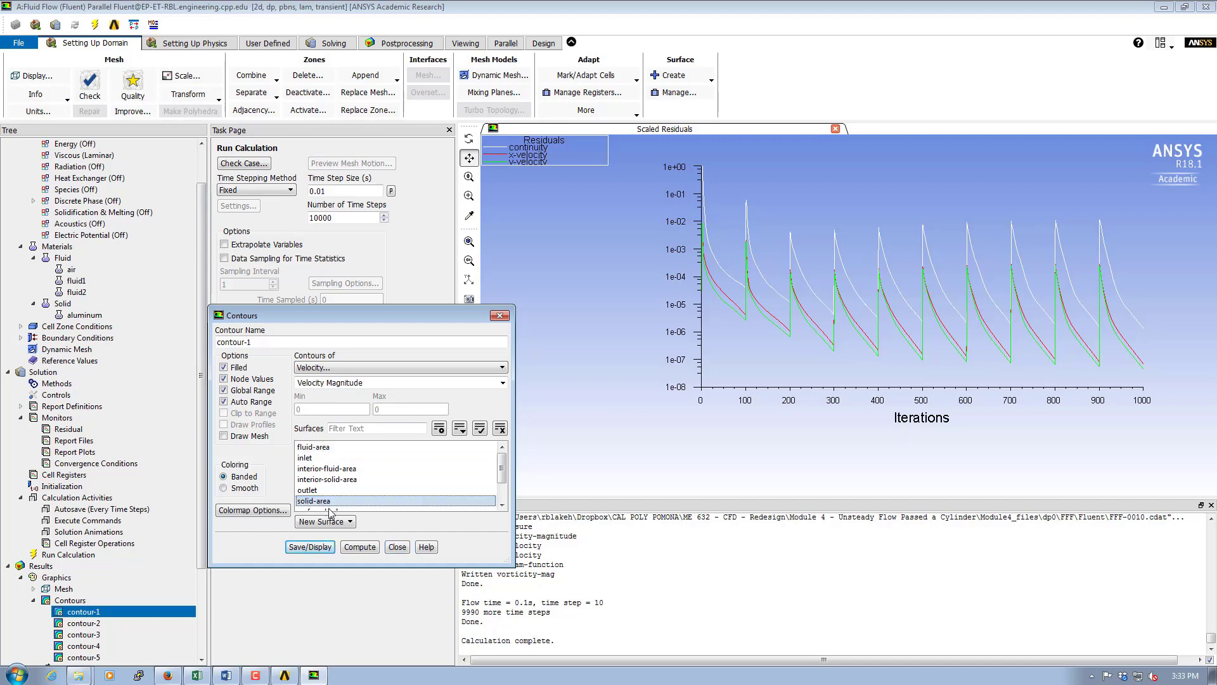
pyautogui.click(317, 501)
pyautogui.click(313, 548)
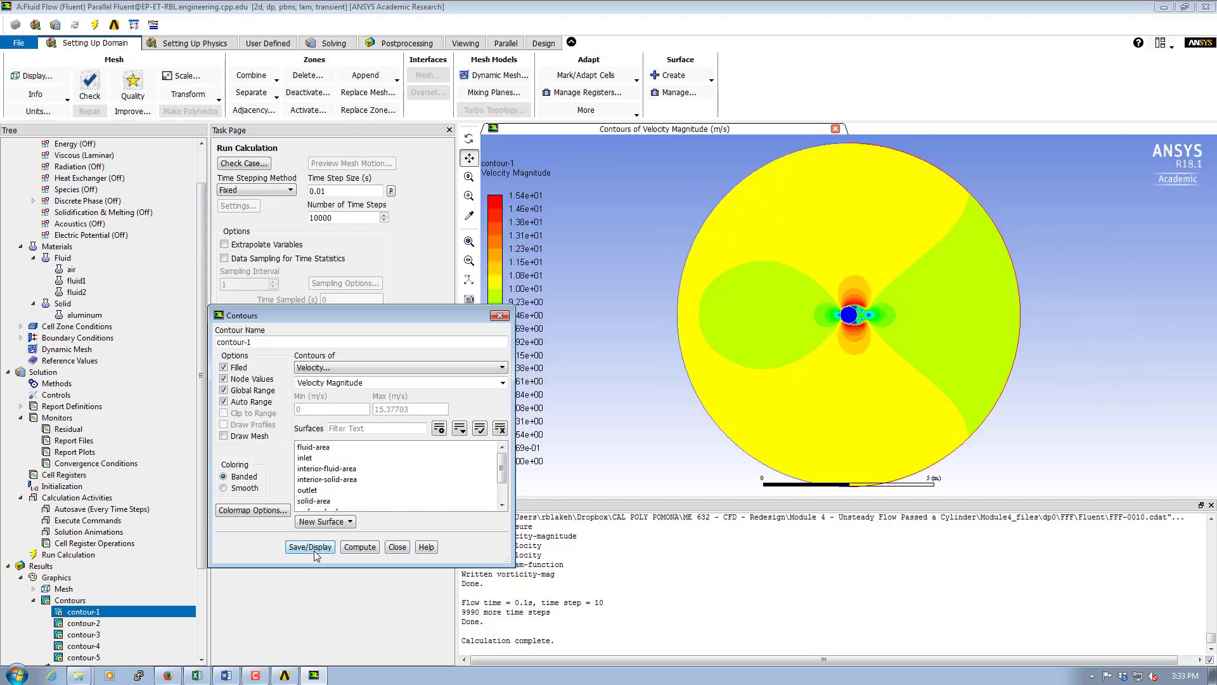
pyautogui.moveTo(818, 282); pyautogui.dragTo(793, 243, button='middle')
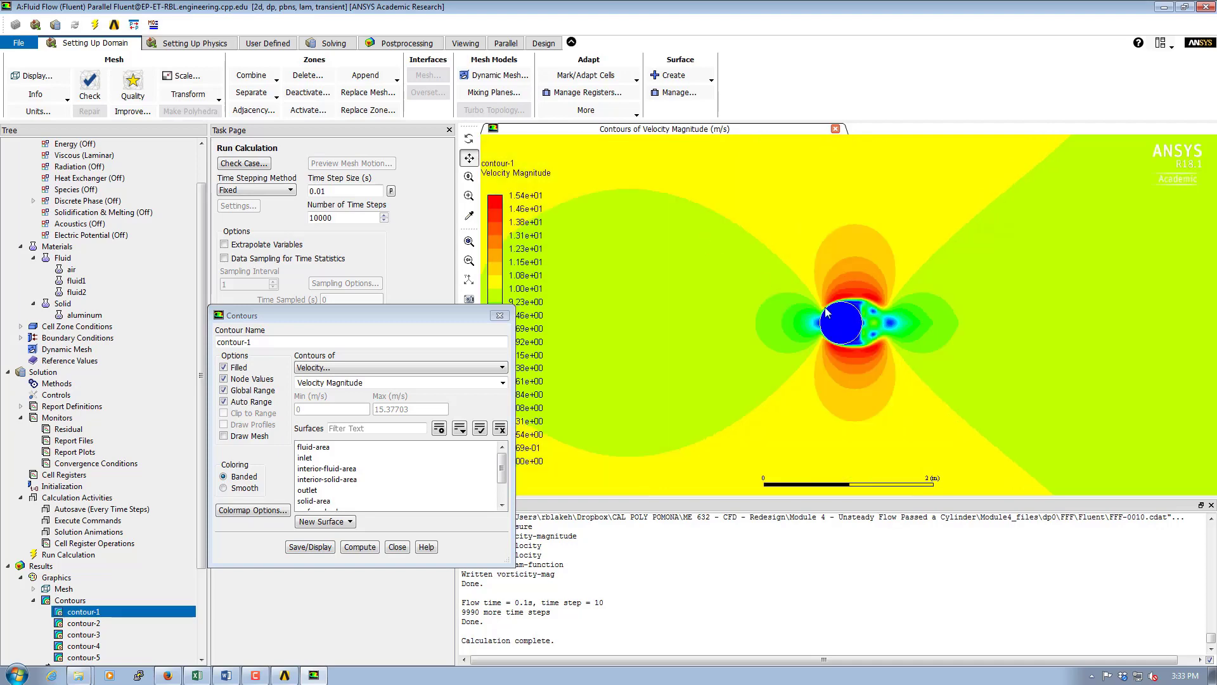
pyautogui.moveTo(878, 329); pyautogui.dragTo(797, 266, button='middle')
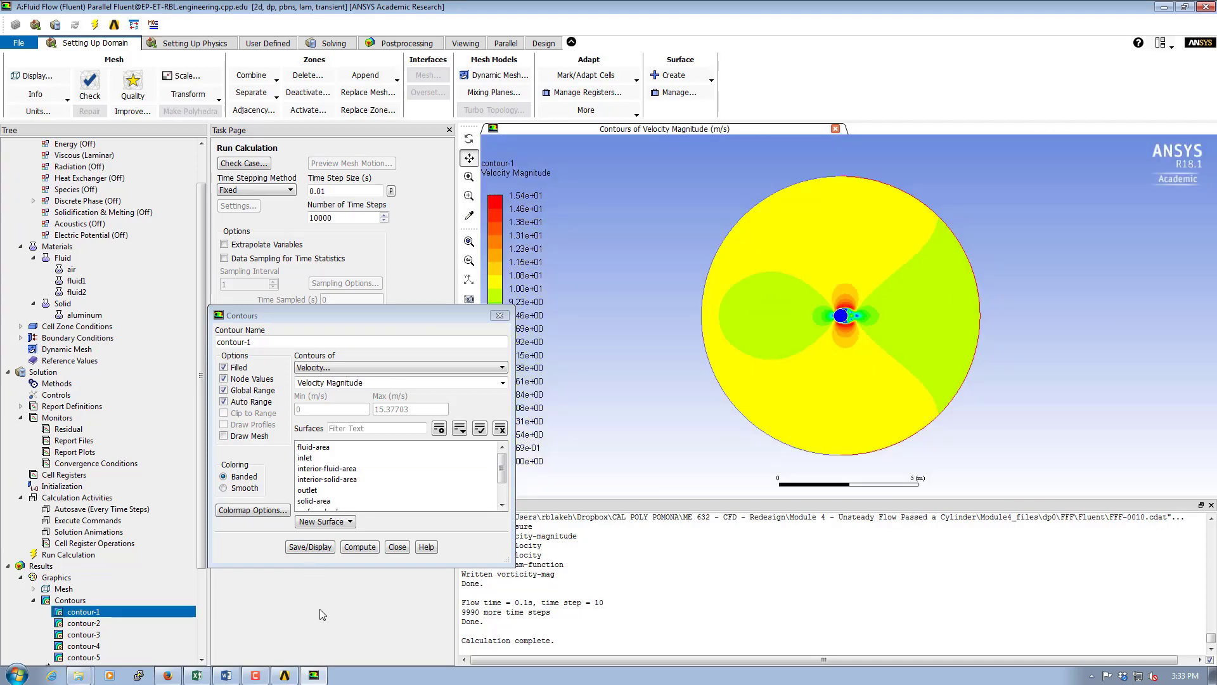
pyautogui.click(398, 547)
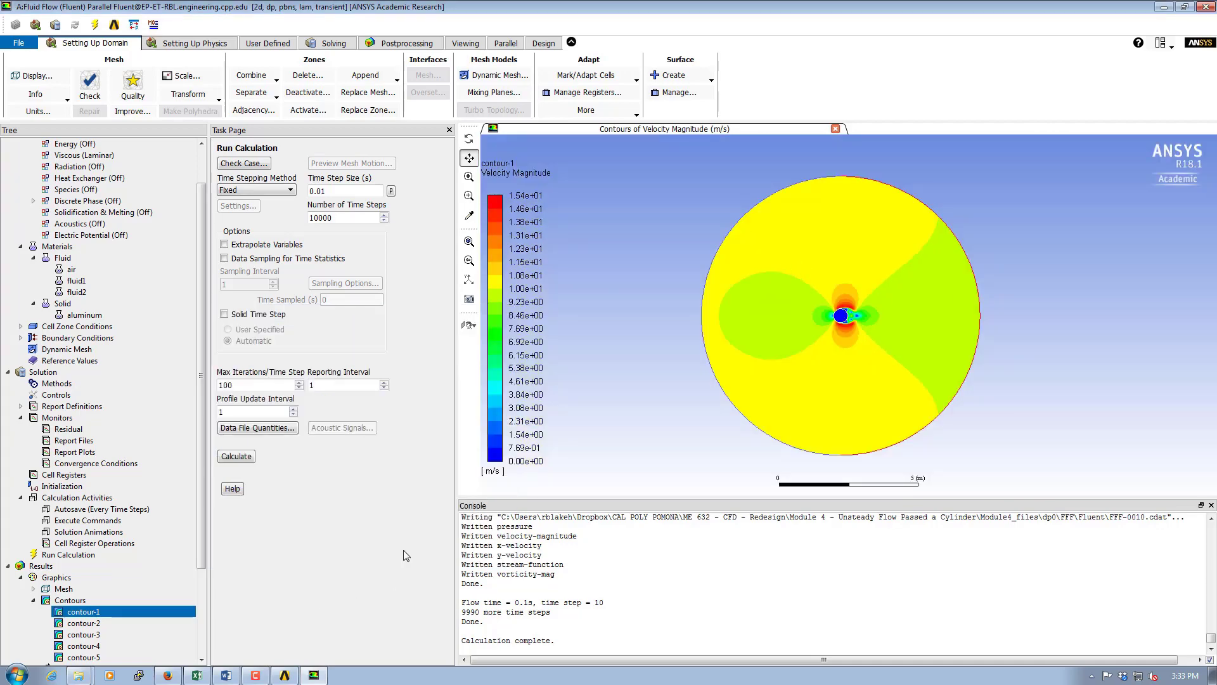
# Step: Resume the transient calculation from the current solution
pyautogui.click(242, 461)
pyautogui.click(321, 383)
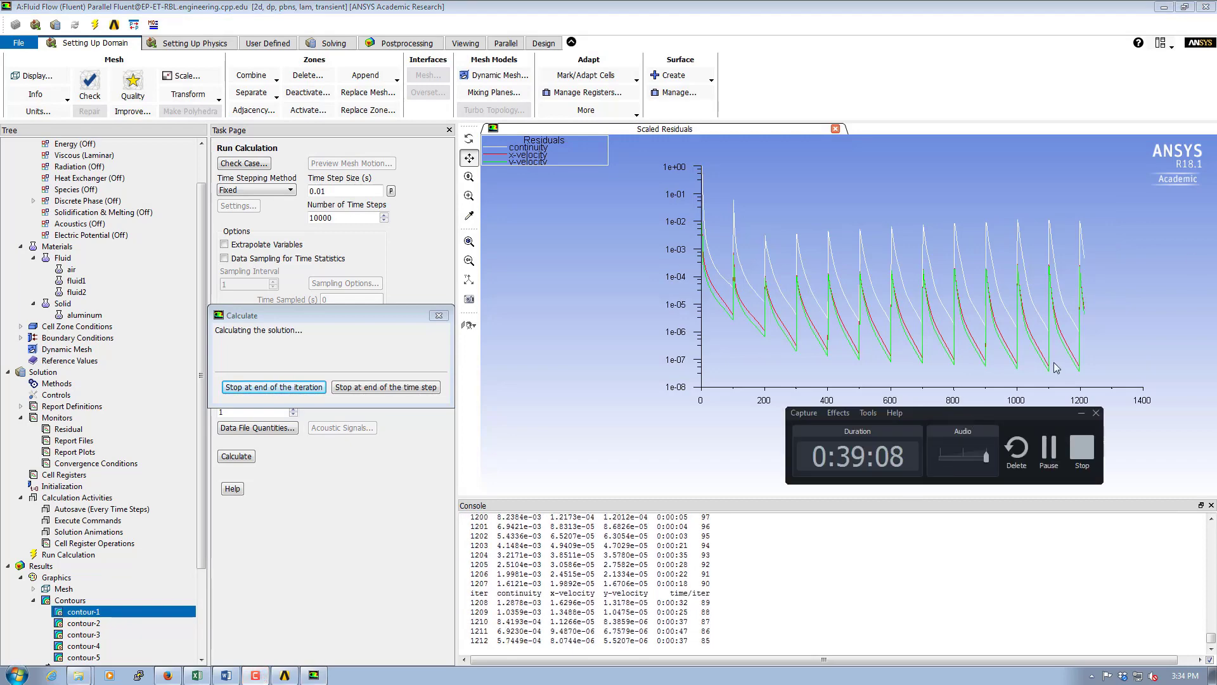
pyautogui.moveTo(1010, 411); pyautogui.dragTo(1079, 551)
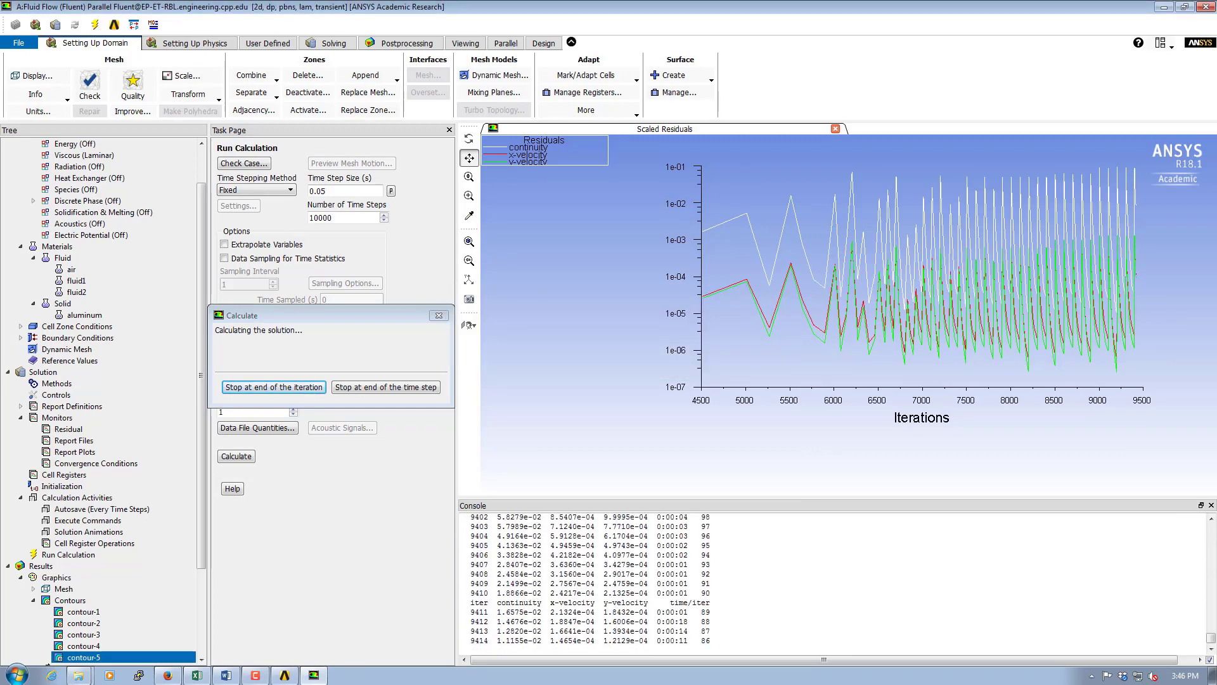
# Step: Stop the resumed calculation at the end of the time step and check the flow time in the console
pyautogui.moveTo(267, 673)
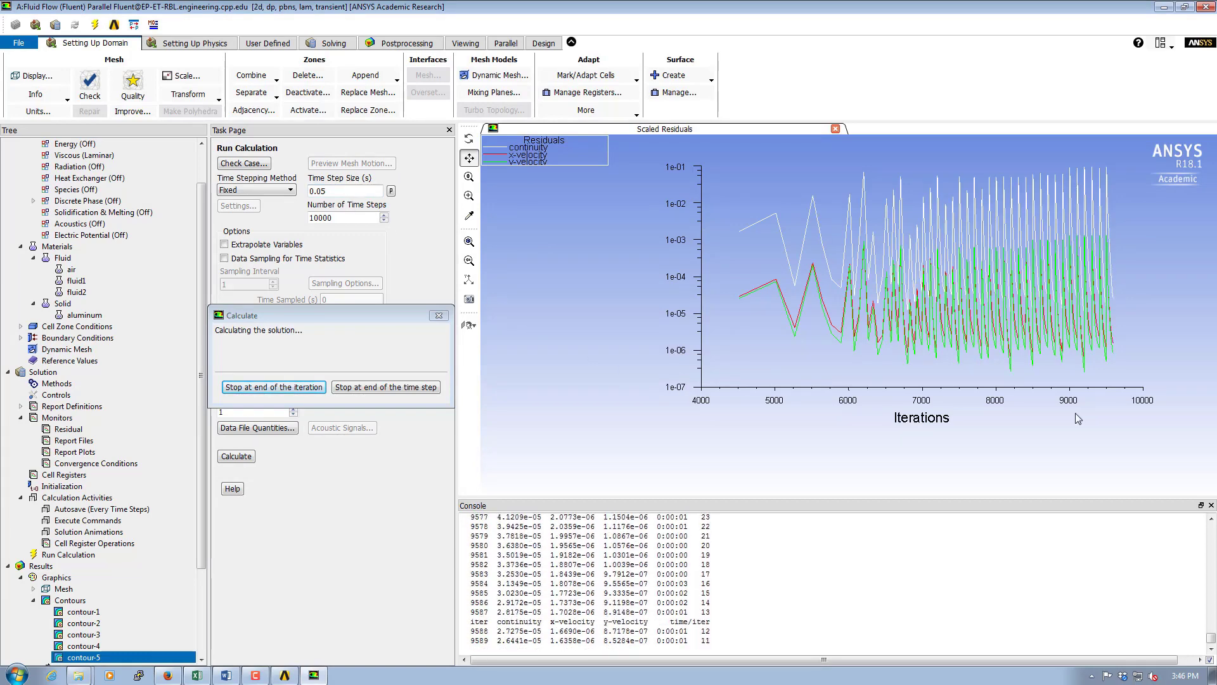
pyautogui.click(412, 388)
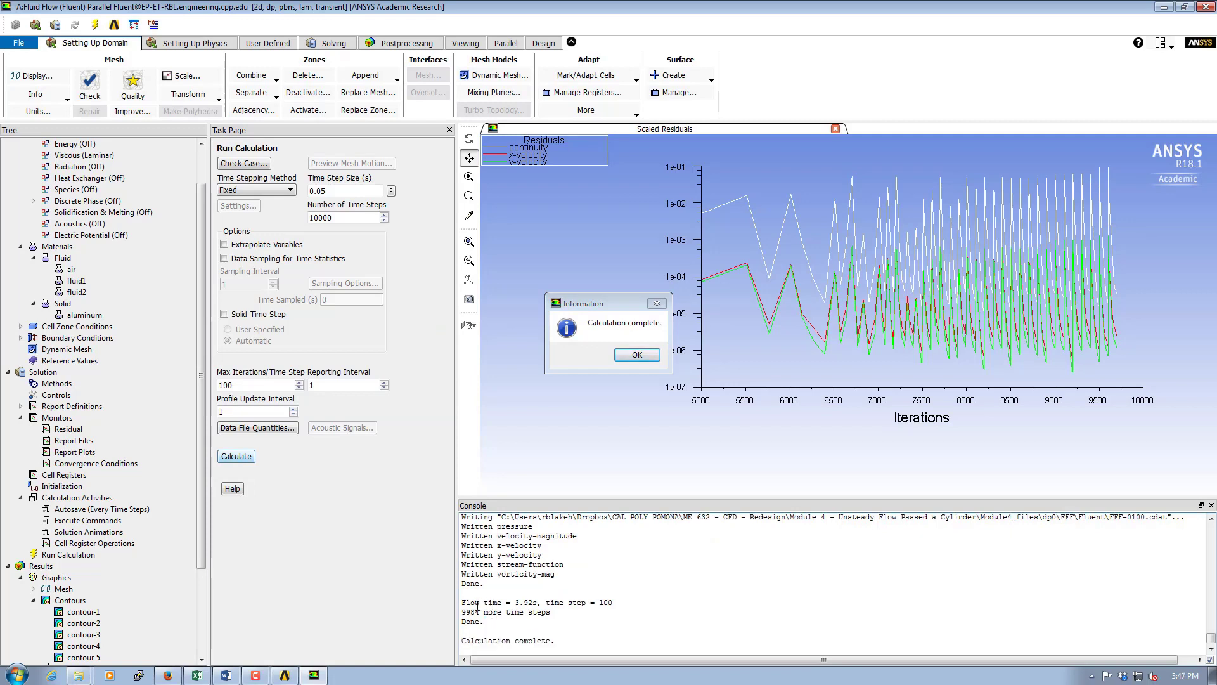
pyautogui.moveTo(488, 603); pyautogui.dragTo(541, 603)
pyautogui.click(637, 355)
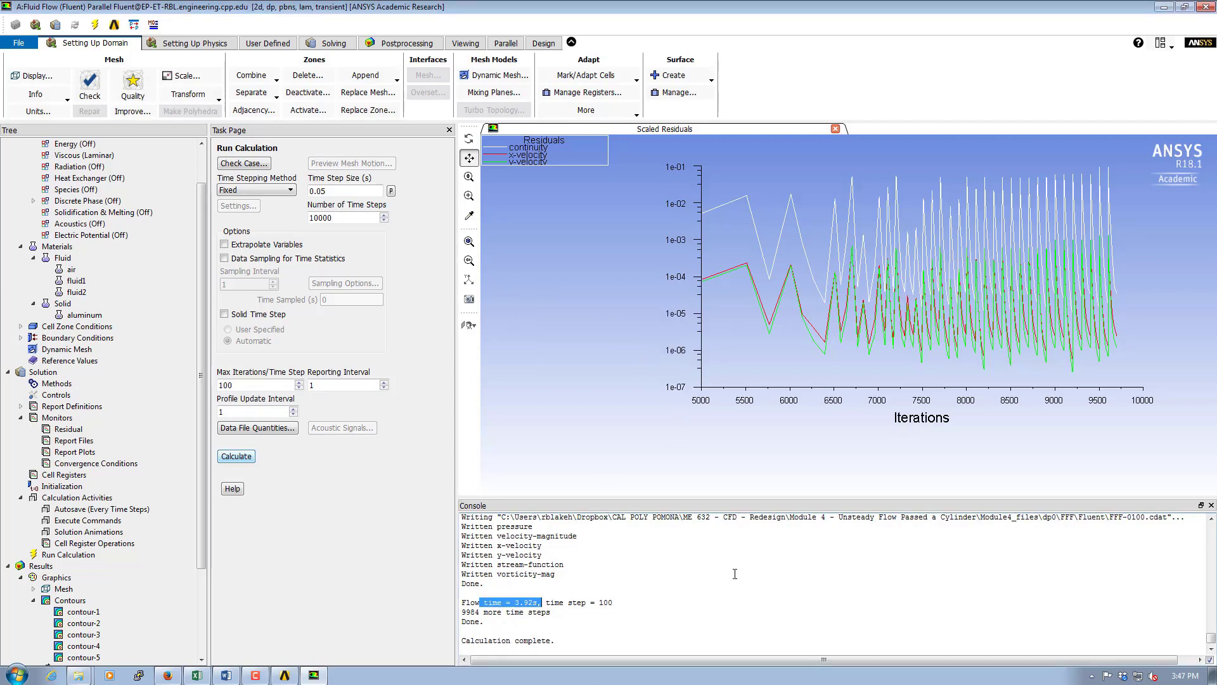
# Step: Examine the continuity residual of the last iteration in the console output
pyautogui.scroll(10, 568, 599)
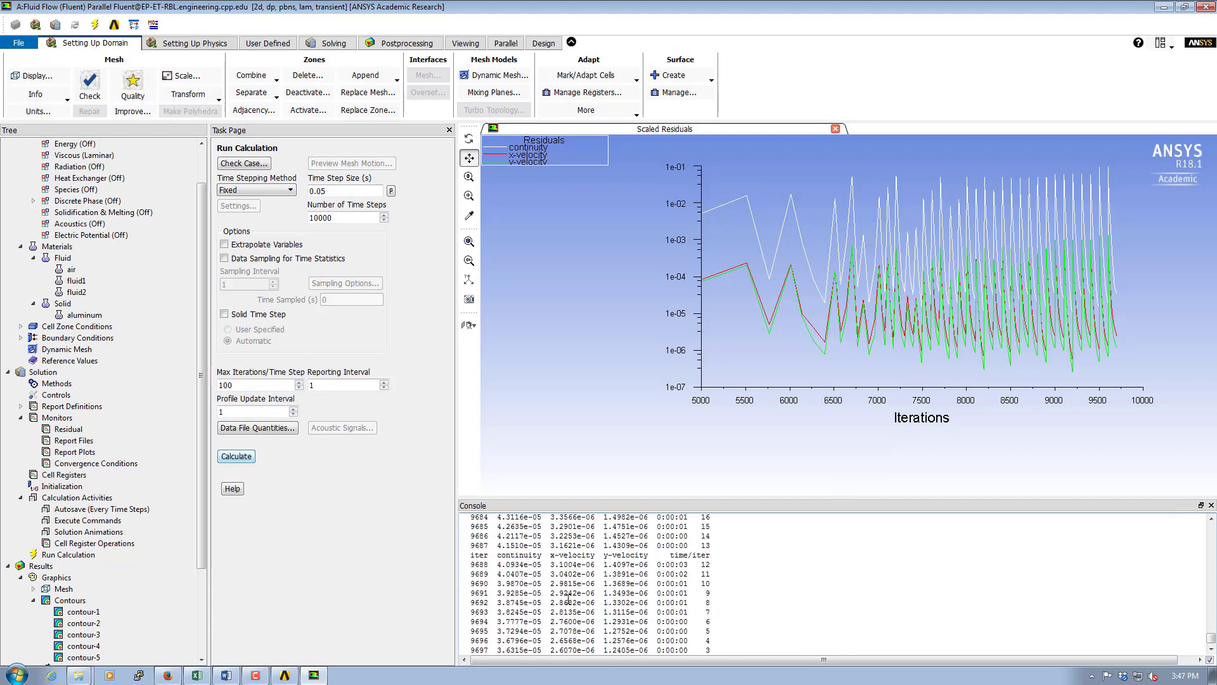
pyautogui.scroll(-4, 569, 599)
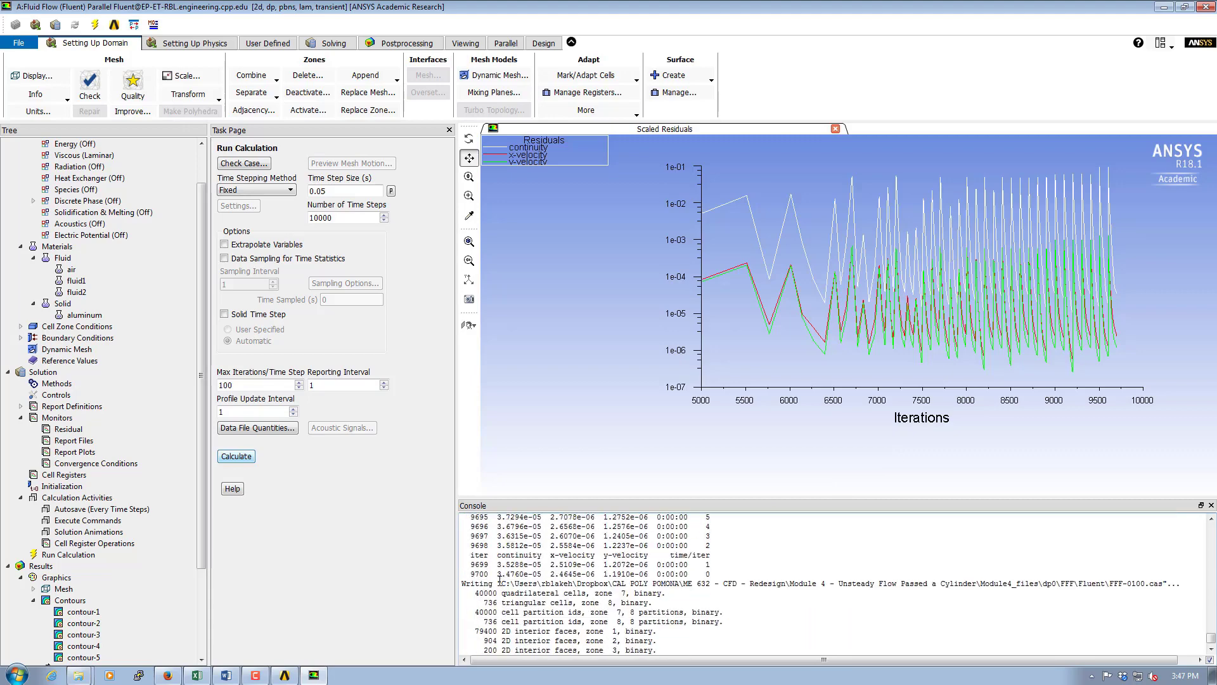
pyautogui.moveTo(497, 574); pyautogui.dragTo(544, 574)
pyautogui.moveTo(203, 507); pyautogui.dragTo(234, 573)
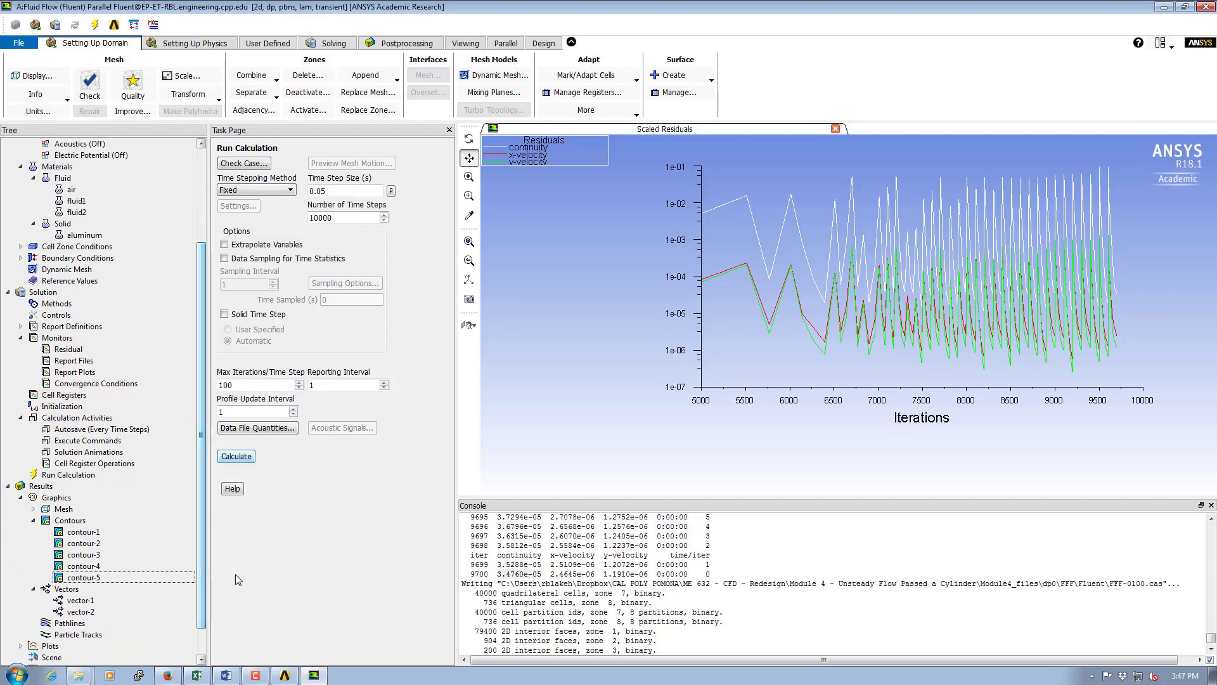
# Step: Display the contour-1 vorticity magnitude contours to inspect the wake behind the cylinder
pyautogui.click(91, 578)
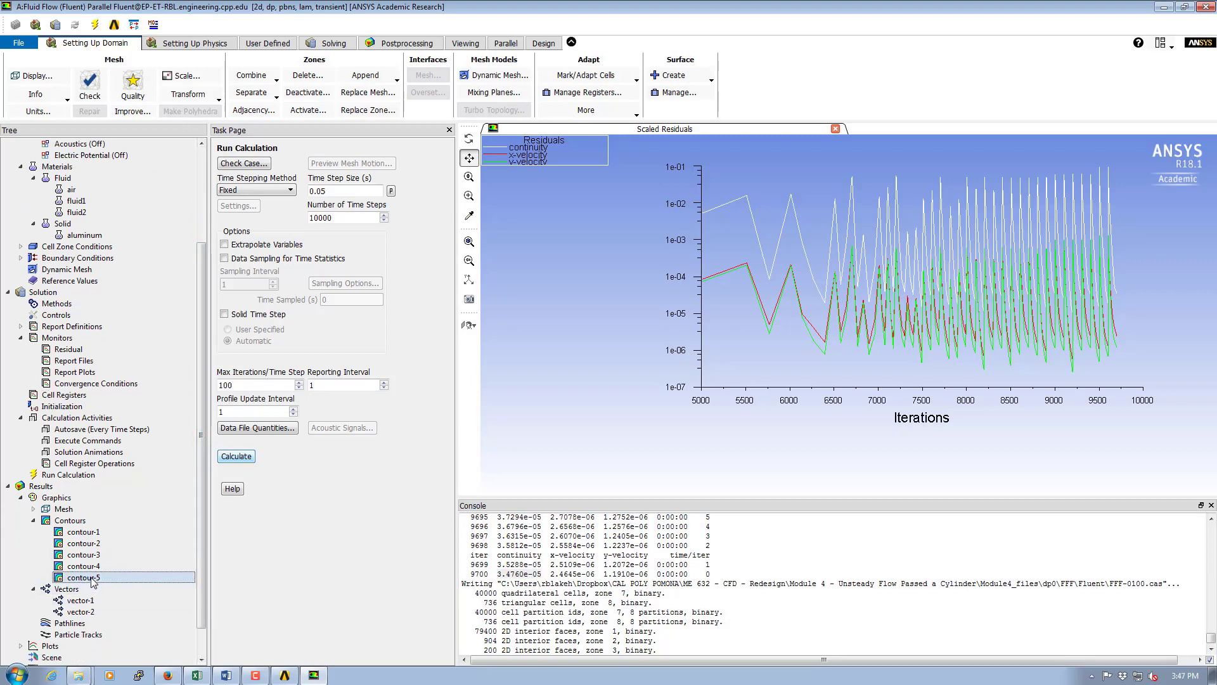
pyautogui.doubleClick(83, 532)
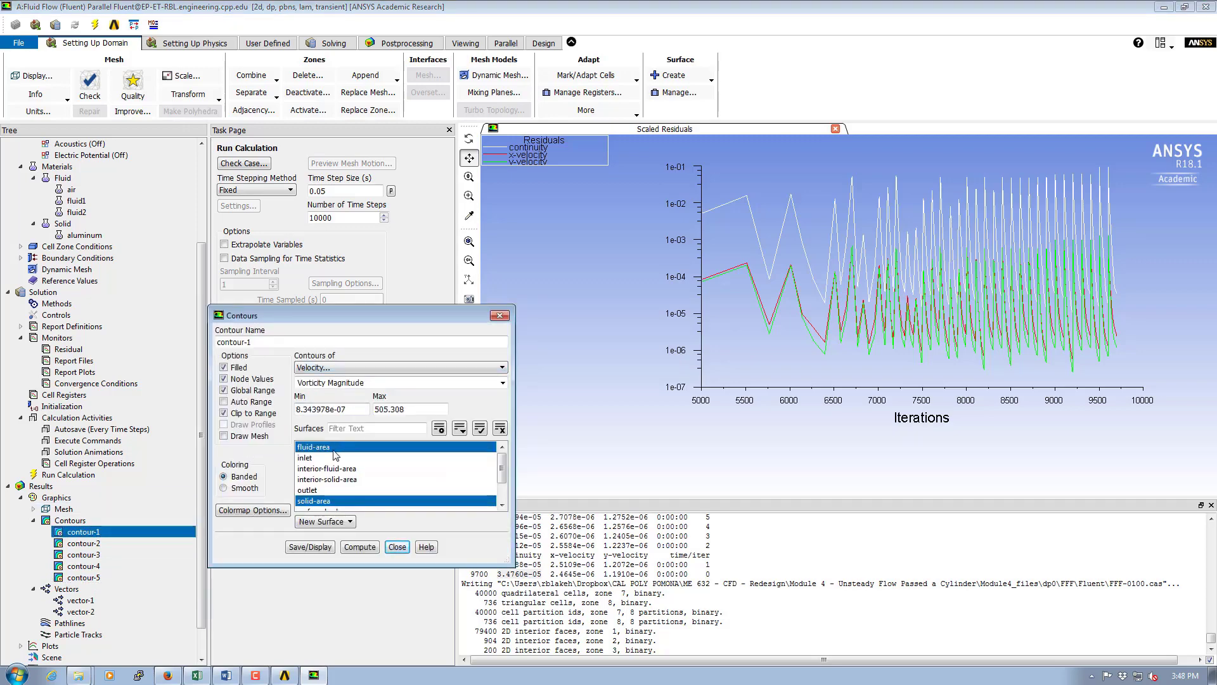
pyautogui.click(314, 549)
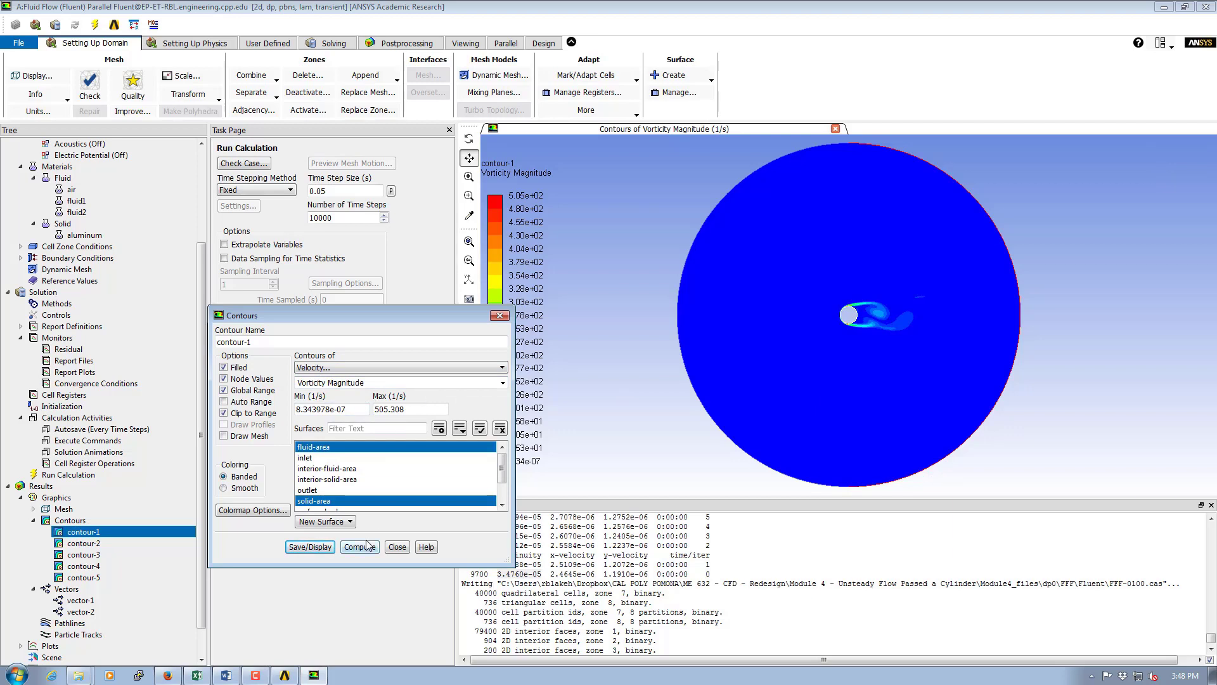
pyautogui.click(398, 547)
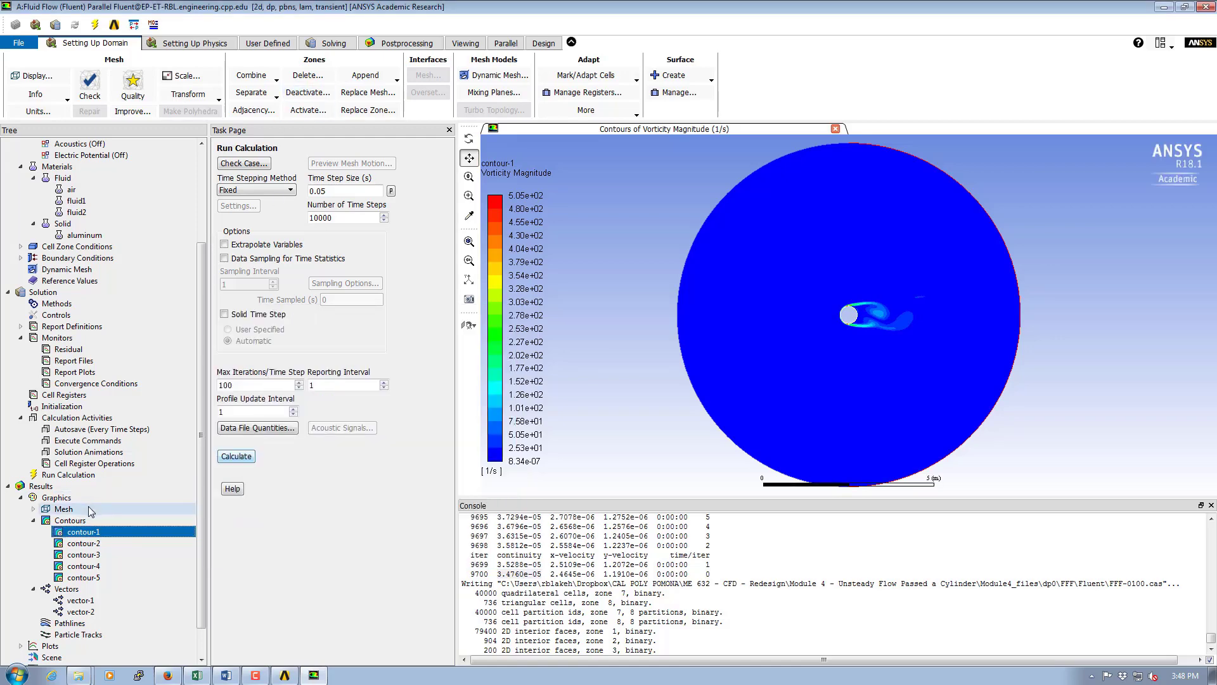
# Step: Display the stream function contours of contour-2 around the cylinder
pyautogui.click(89, 544)
pyautogui.doubleClick(89, 544)
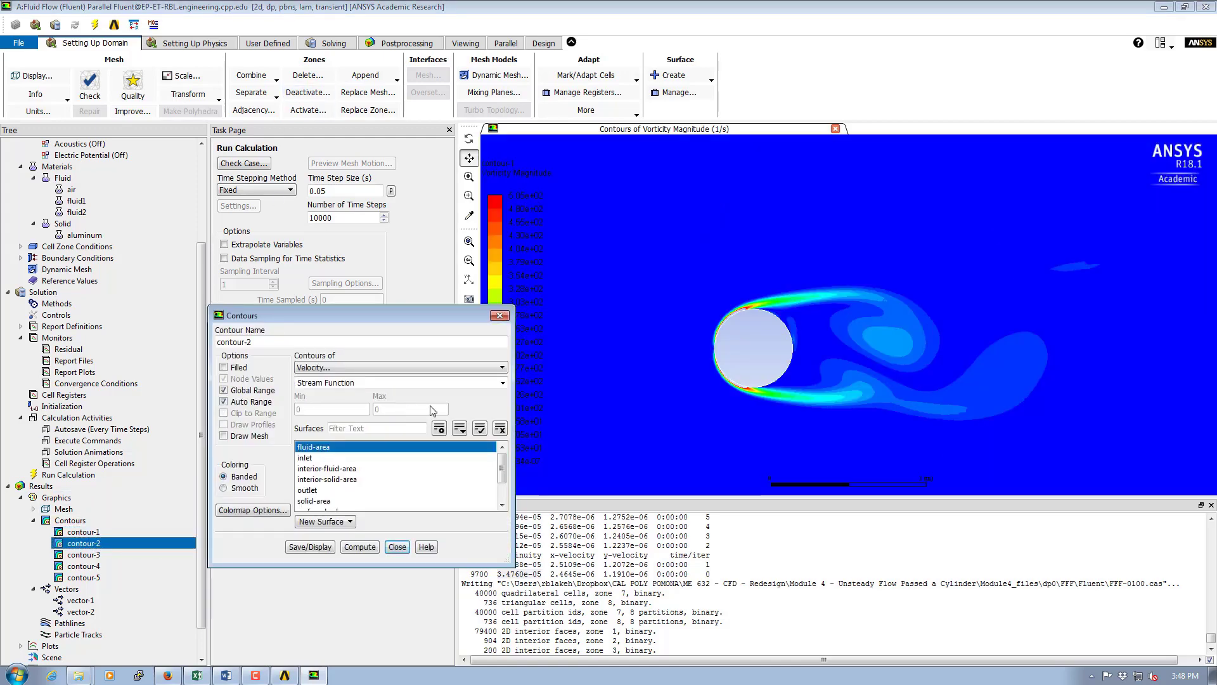
pyautogui.click(303, 550)
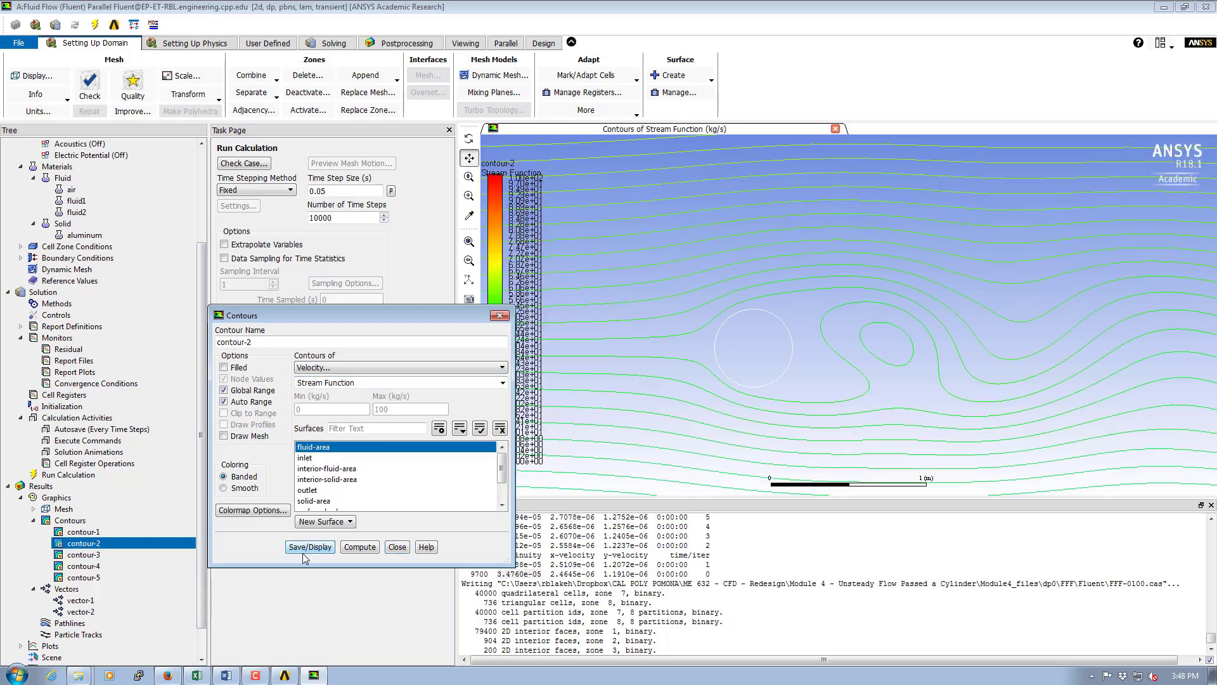
# Step: Try filled stream function contours in contour-2, return to unfilled lines and close the contour settings
pyautogui.click(238, 369)
pyautogui.click(324, 547)
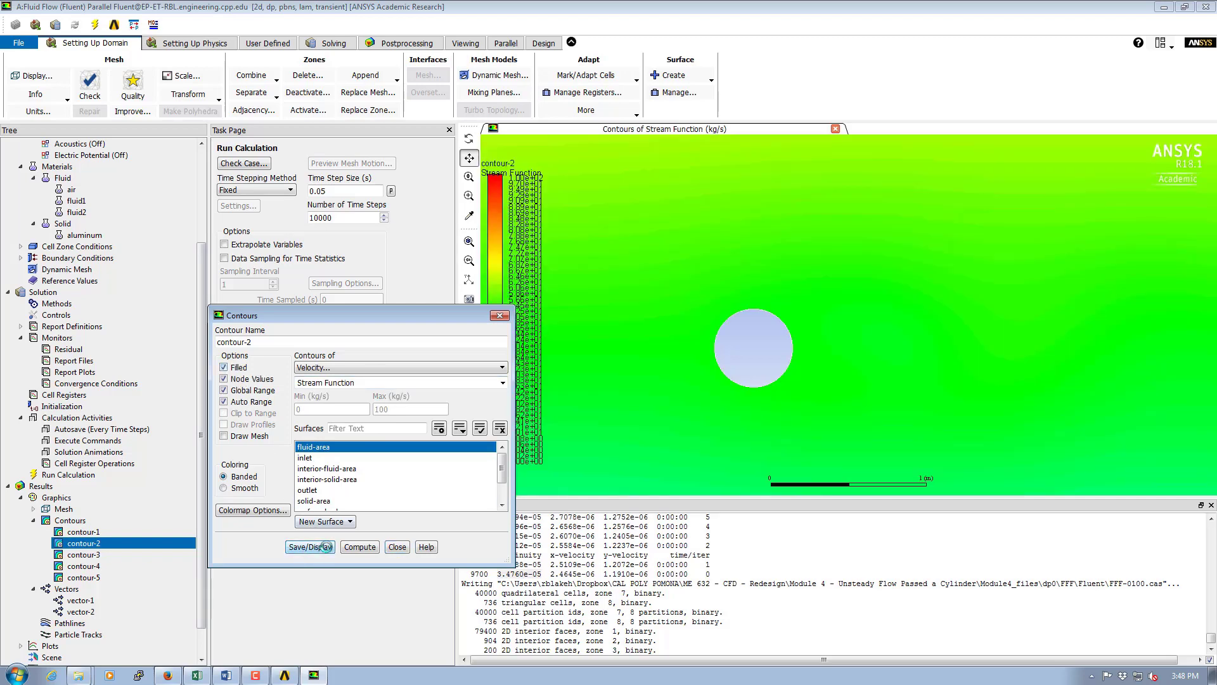
pyautogui.click(239, 368)
pyautogui.click(304, 546)
pyautogui.click(818, 296)
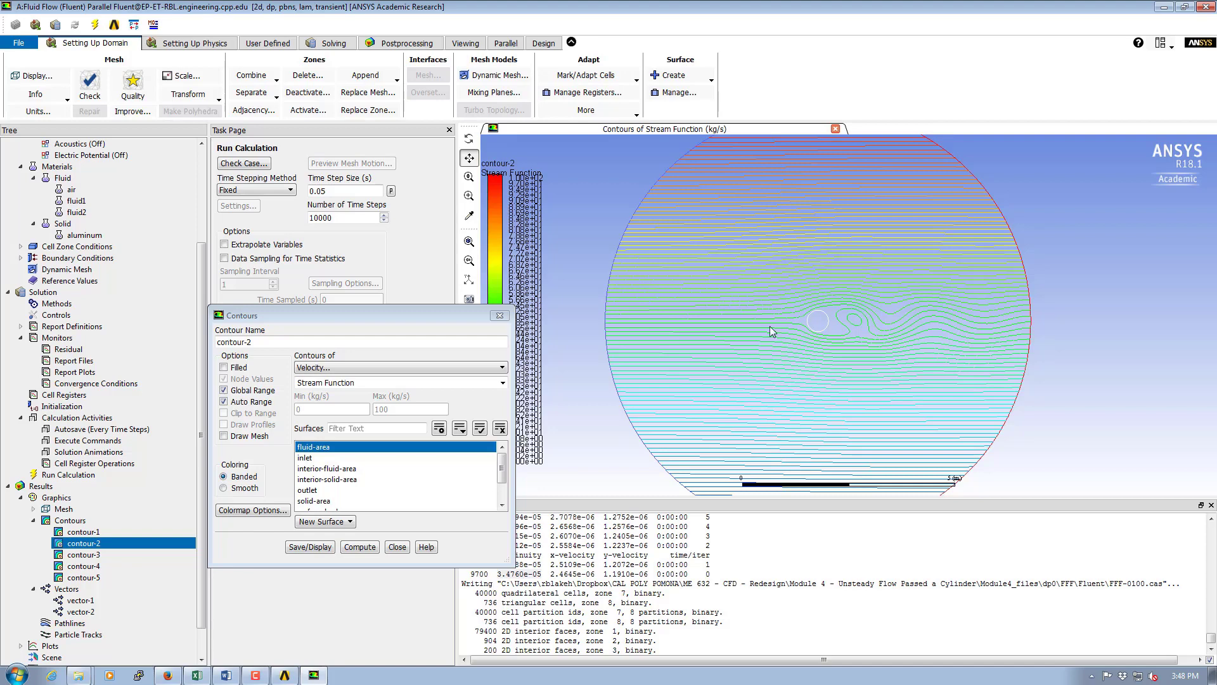
pyautogui.click(397, 547)
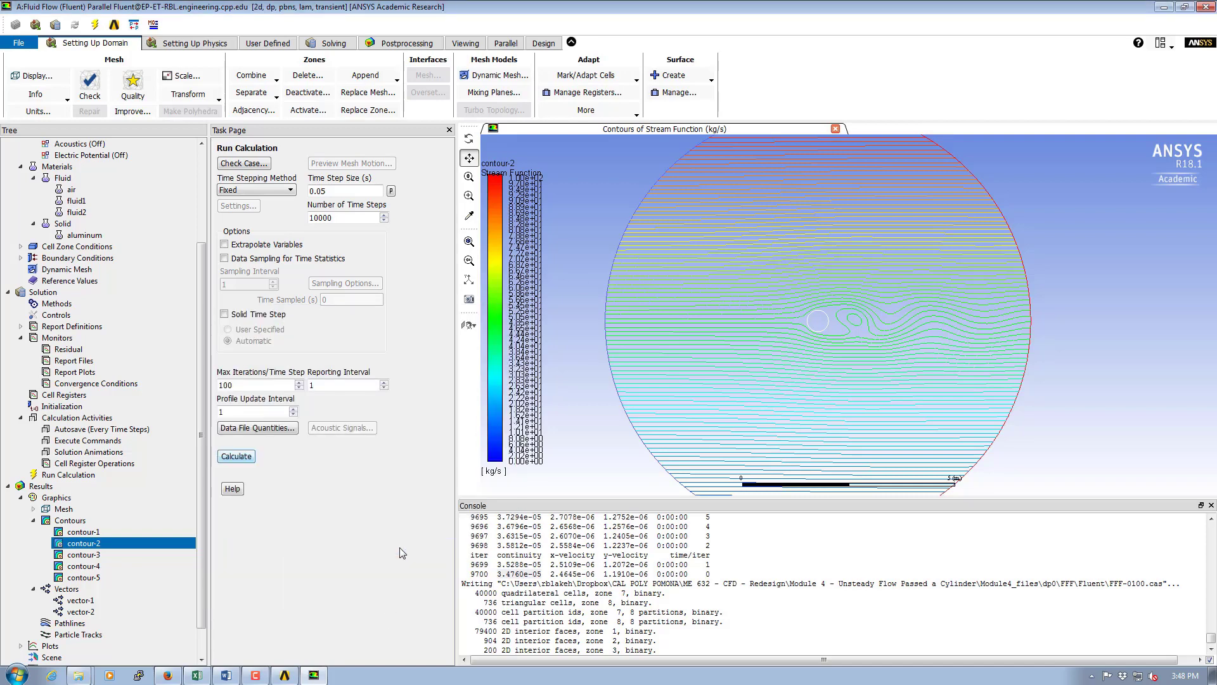
# Step: Look through the automatically exported FFF case and data files in the project's Fluent folder in Windows Explorer, and return to Fluent
pyautogui.click(24, 44)
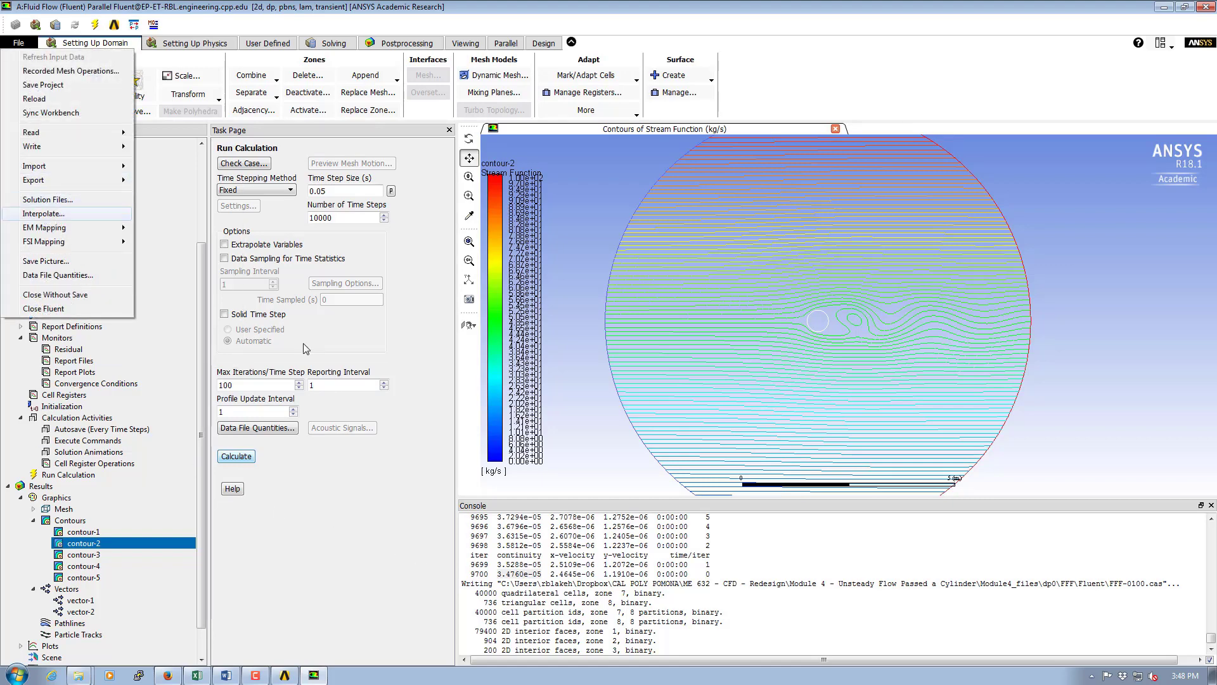
pyautogui.click(82, 678)
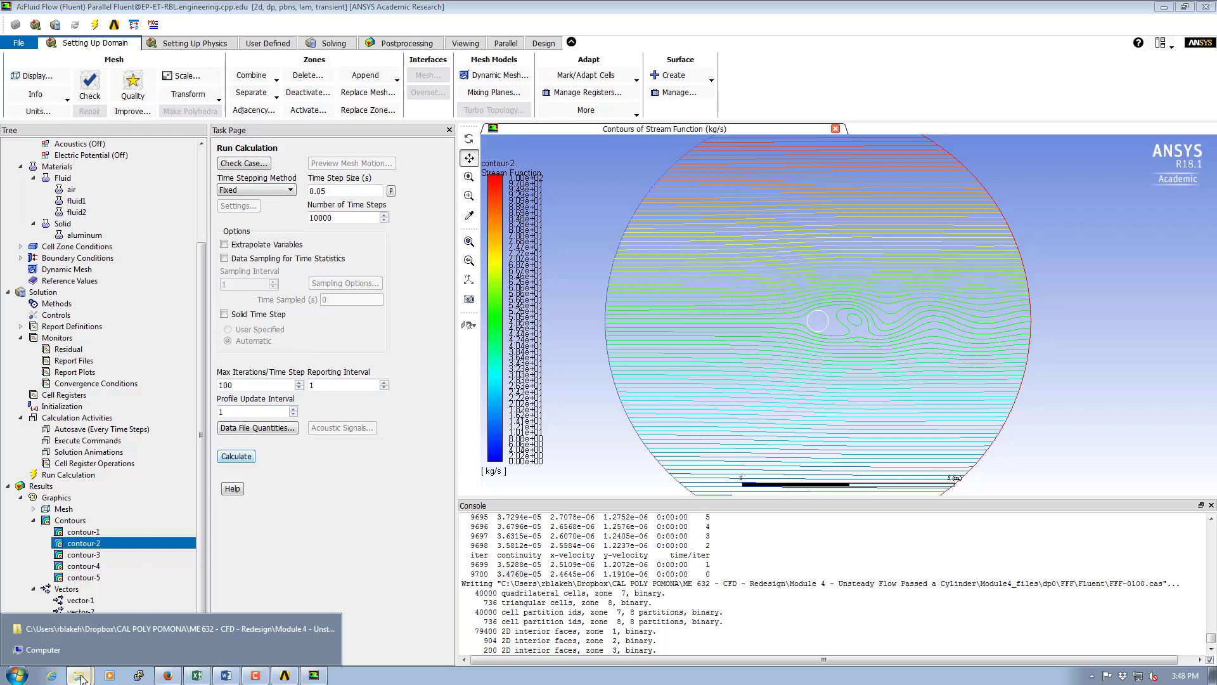
pyautogui.click(215, 632)
pyautogui.scroll(-13, 258, 277)
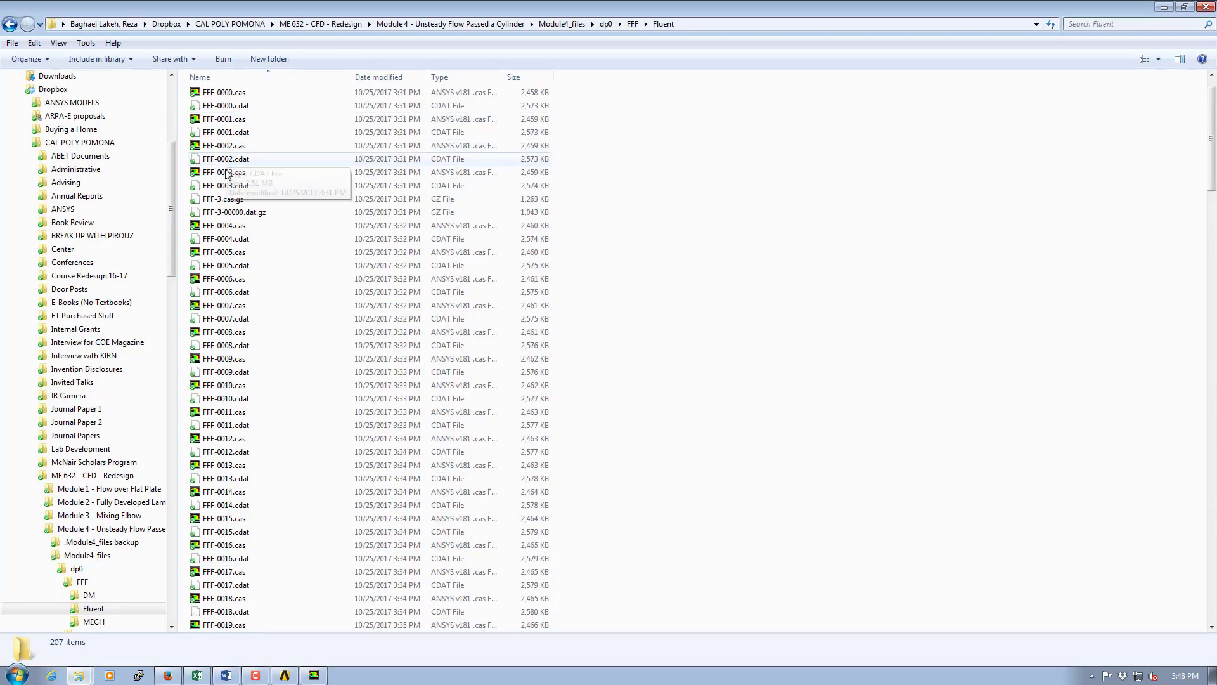
pyautogui.scroll(-20, 258, 277)
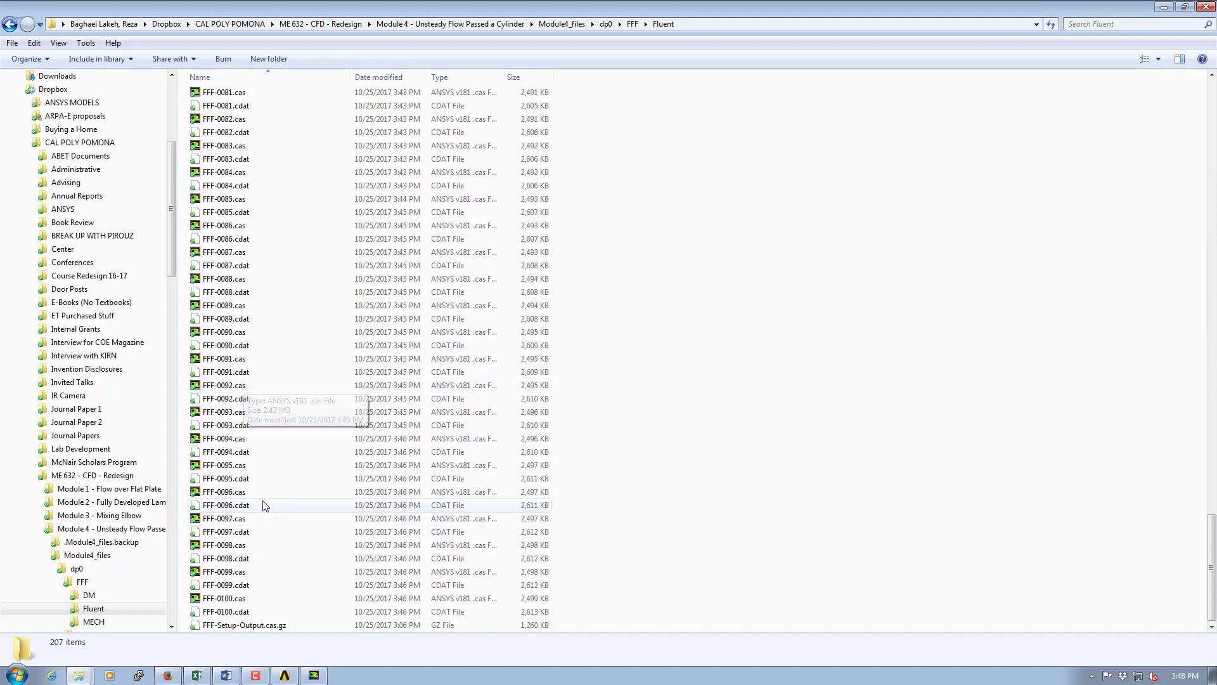
pyautogui.scroll(9, 256, 494)
pyautogui.scroll(20, 259, 498)
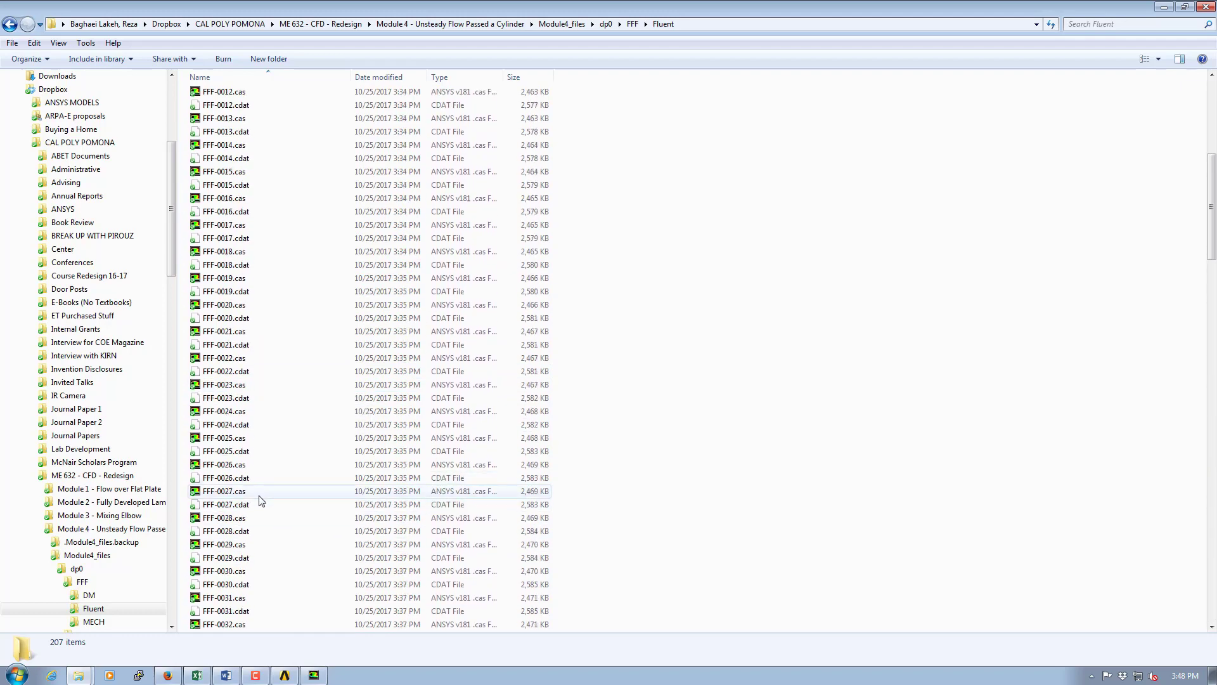
pyautogui.click(317, 677)
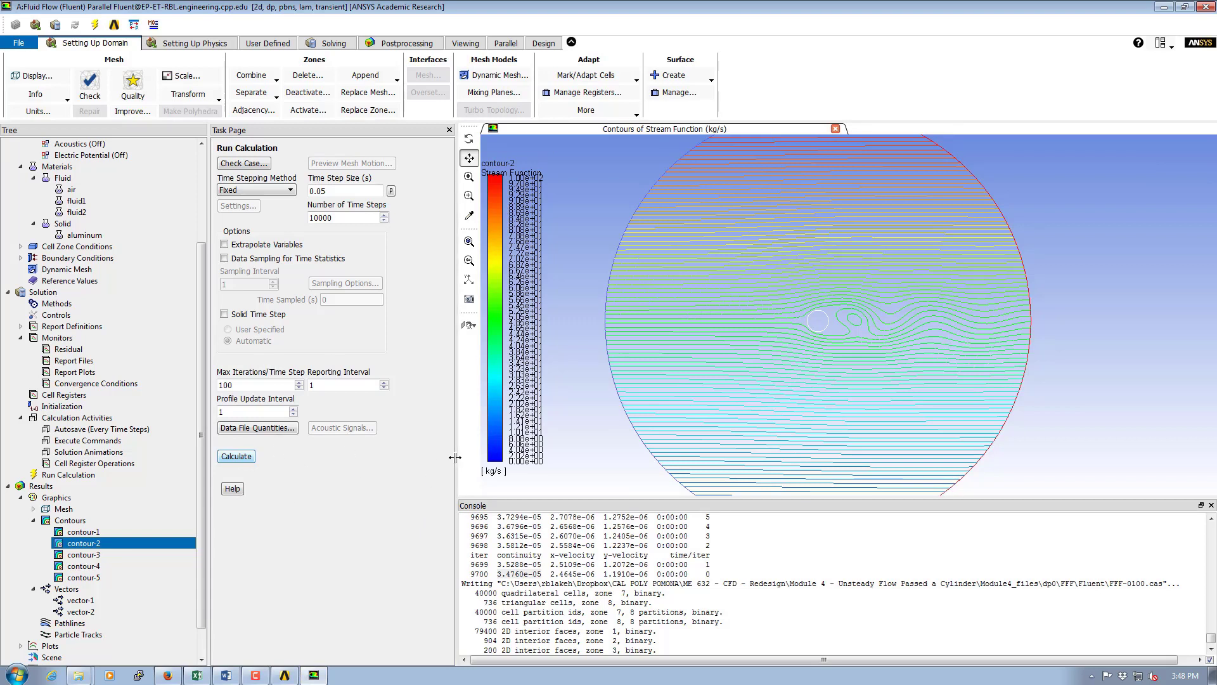
# Step: Switch to Workbench and add a standalone Results component system to the project schematic
pyautogui.click(286, 676)
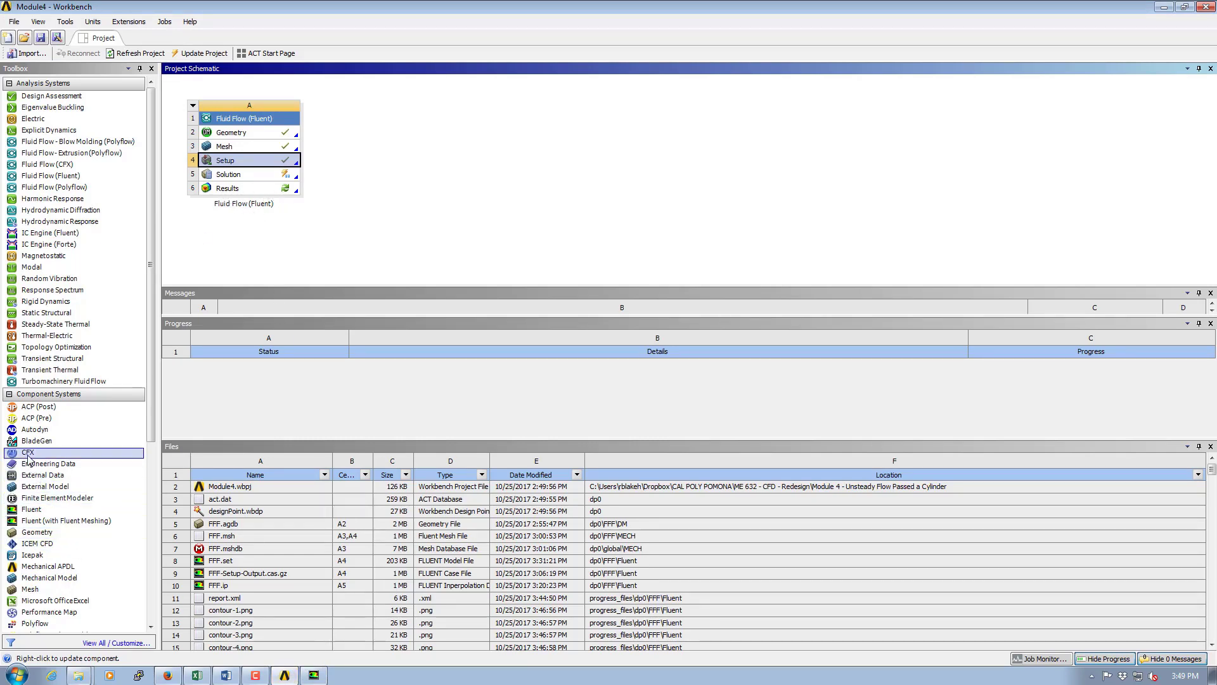
pyautogui.moveTo(150, 383); pyautogui.dragTo(148, 488)
pyautogui.moveTo(35, 491); pyautogui.dragTo(393, 155)
# Step: Update the Results cell of the standalone Results system and open it in CFD-Post
pyautogui.click(396, 132)
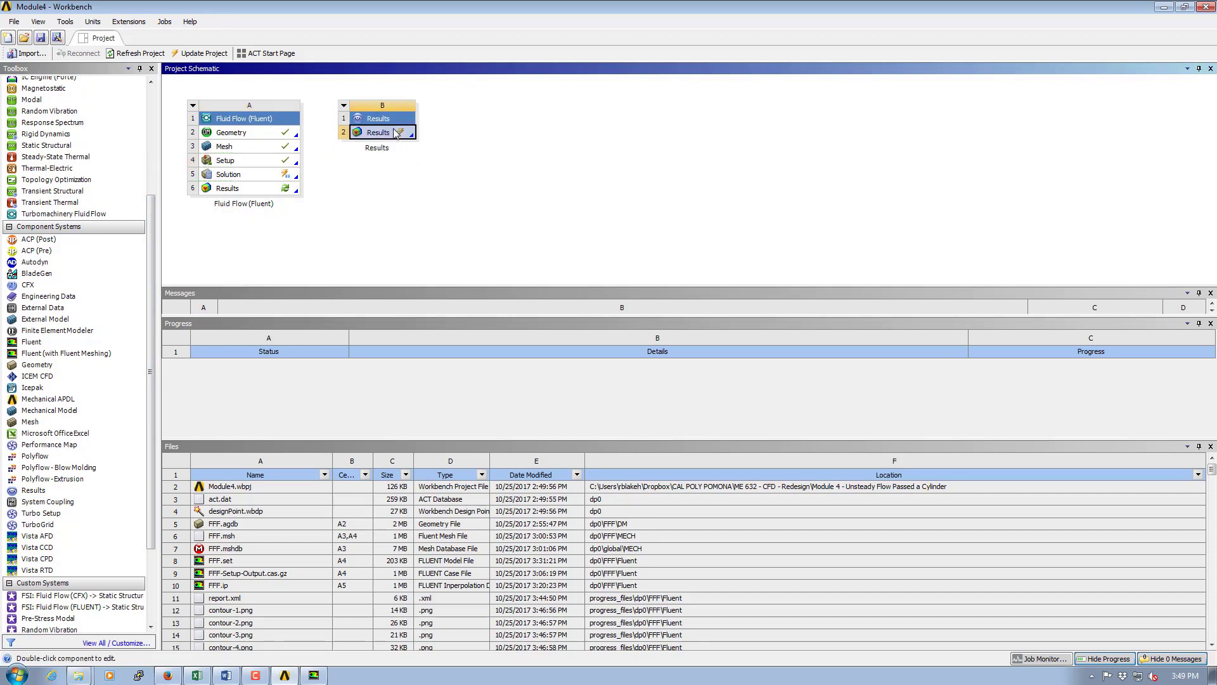
pyautogui.rightClick(395, 133)
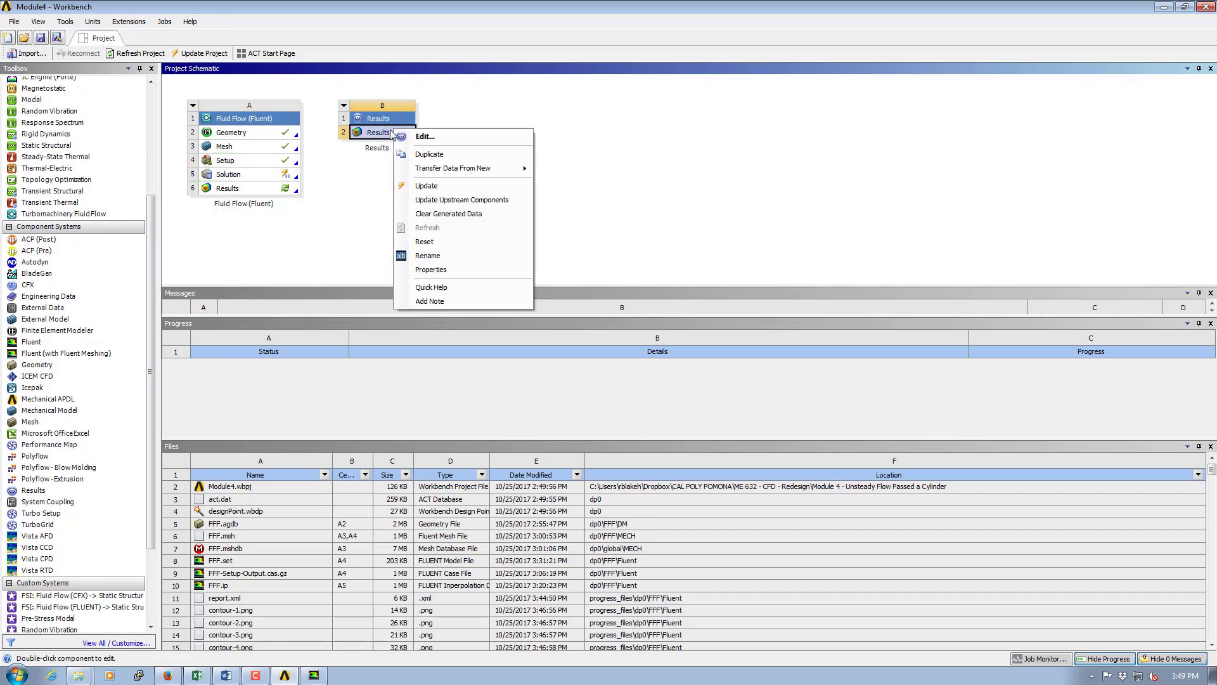
pyautogui.click(440, 185)
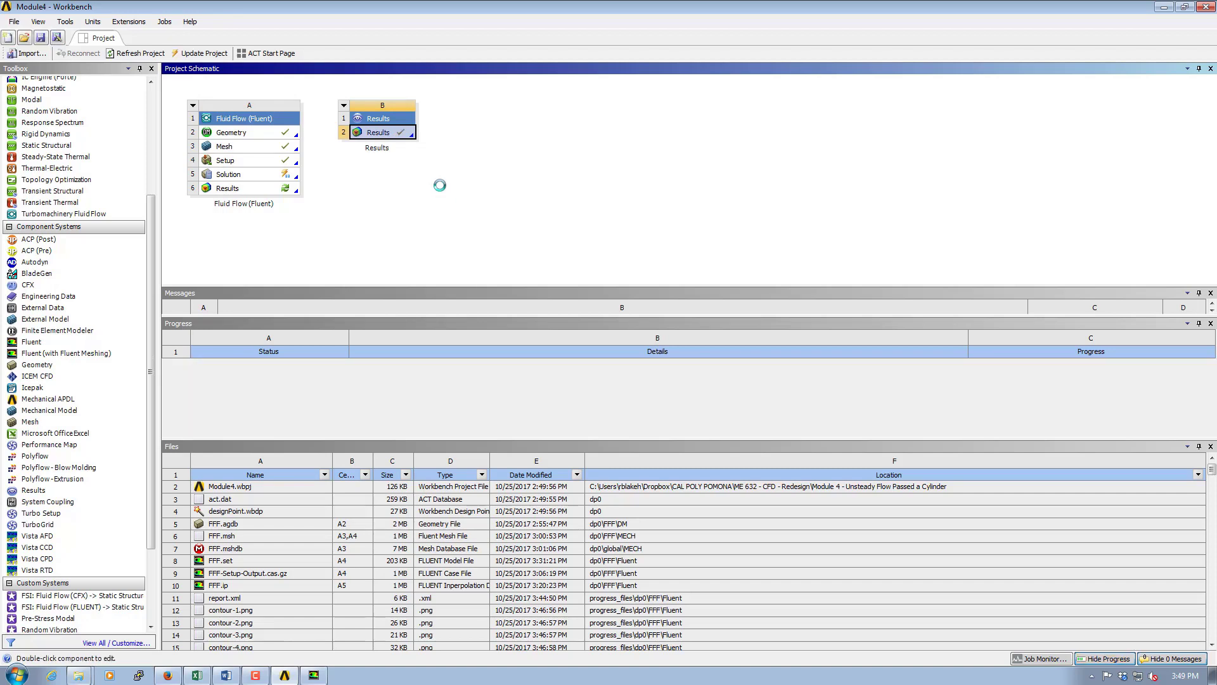
pyautogui.doubleClick(382, 132)
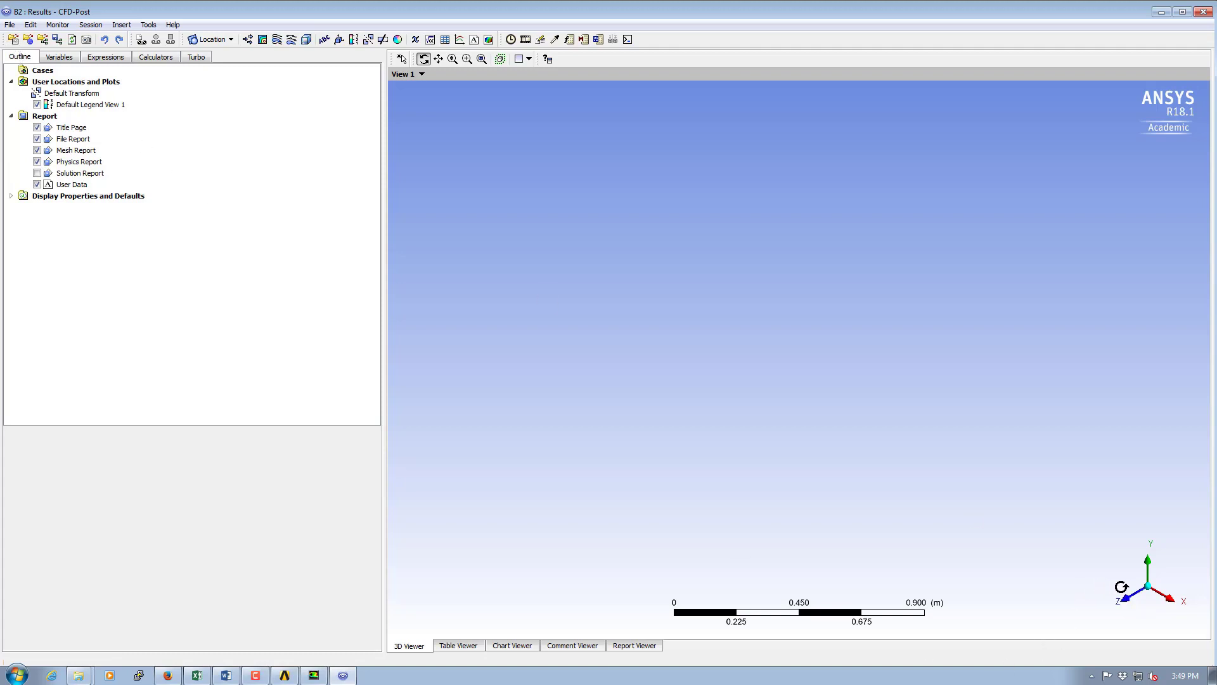
# Step: Start loading a results file in CFD-Post, ready for entering the file name
pyautogui.click(12, 40)
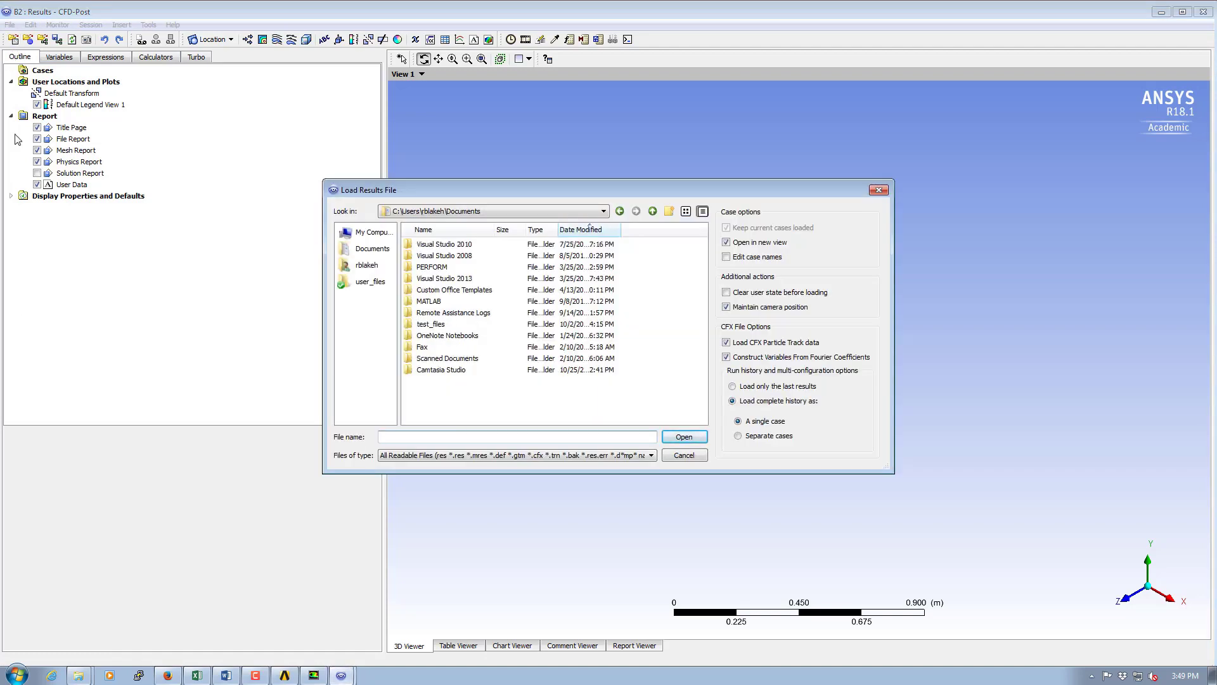
pyautogui.click(684, 456)
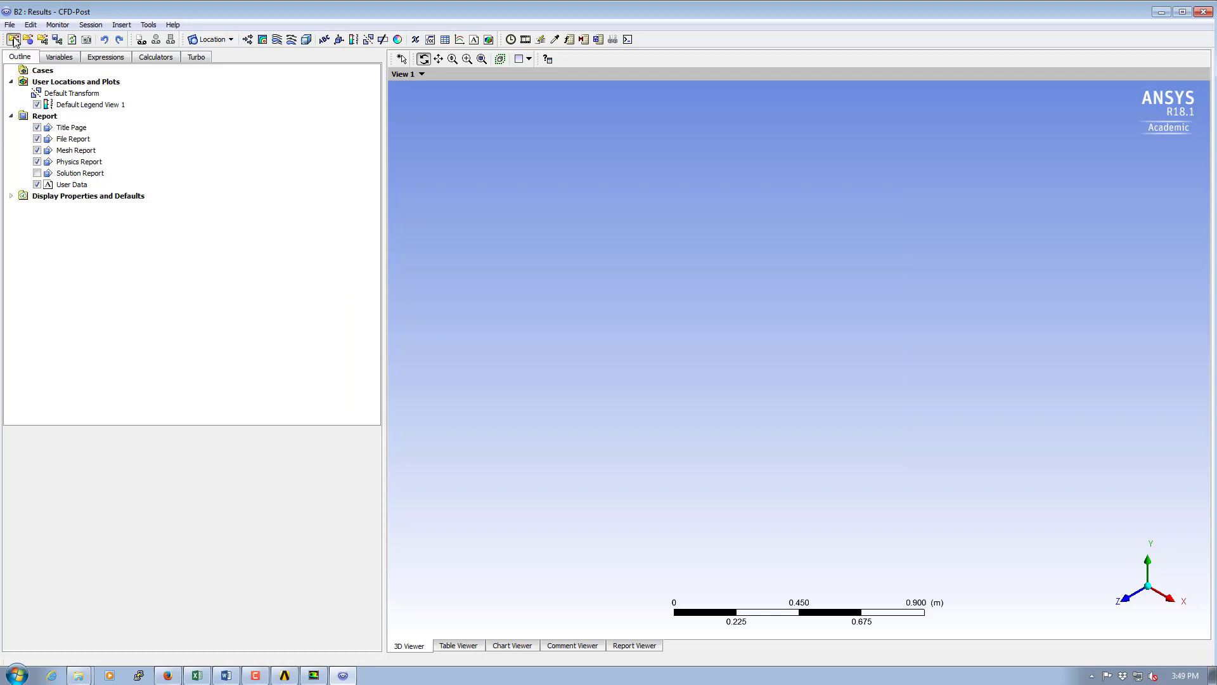
pyautogui.click(14, 39)
pyautogui.click(545, 438)
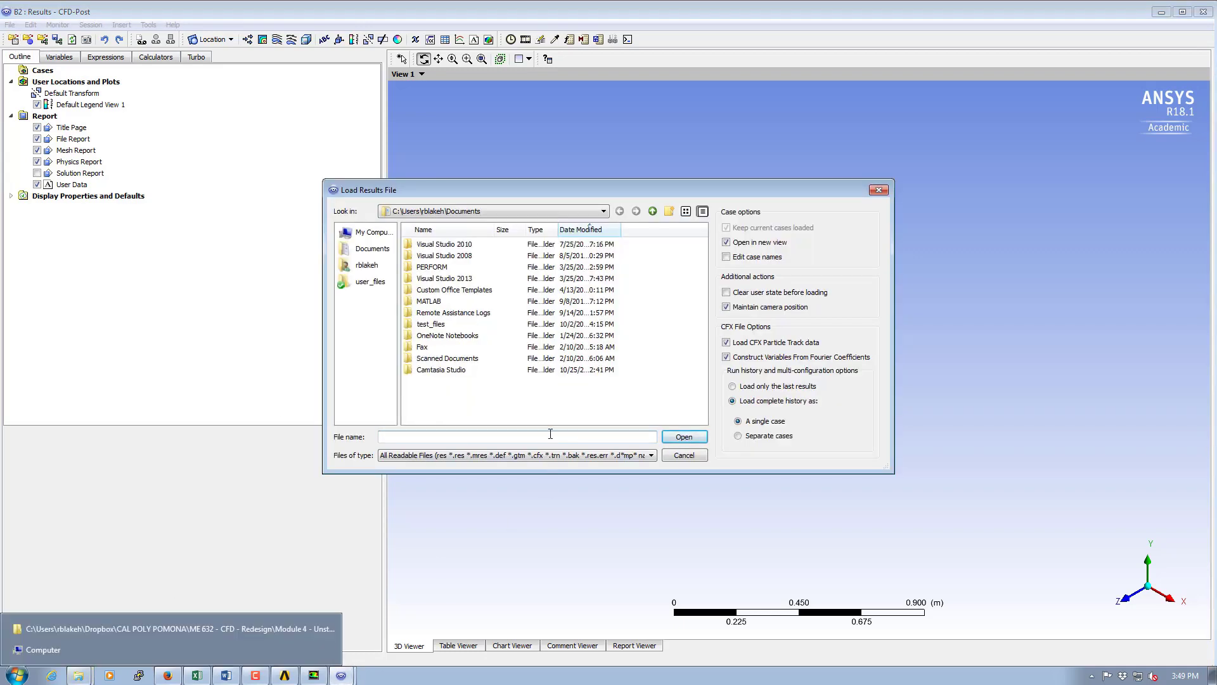
pyautogui.write('8.33E-3')
pyautogui.press('Return')
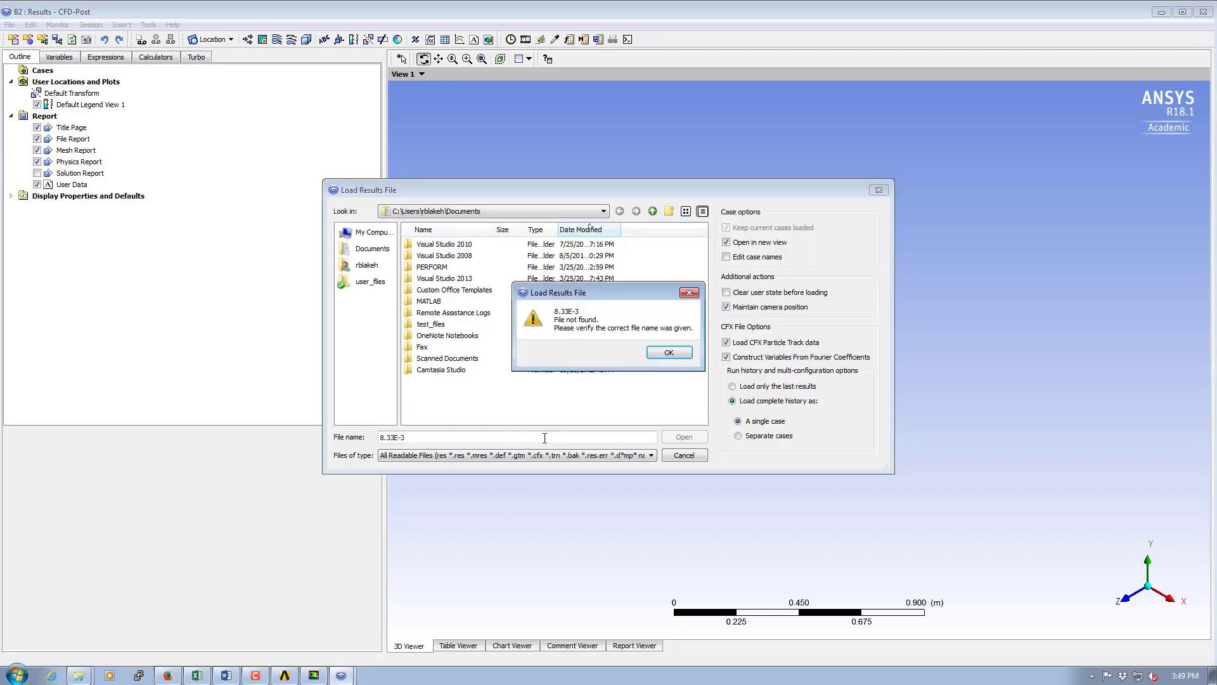
pyautogui.click(669, 353)
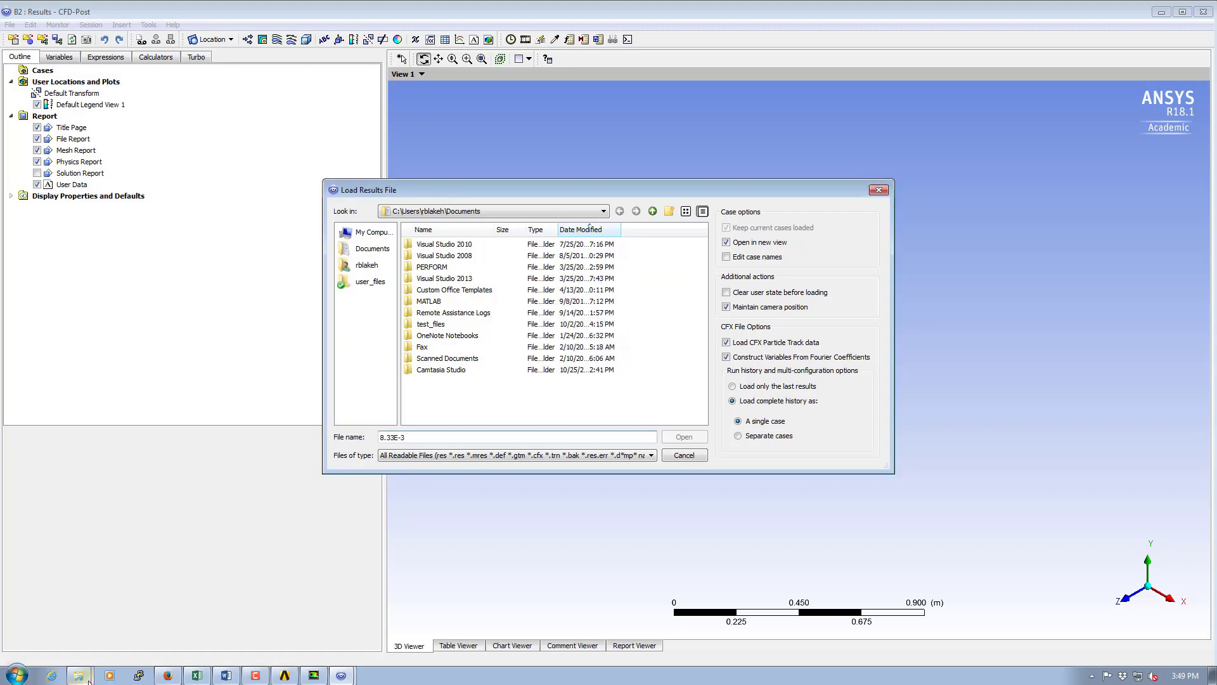
# Step: Switch to Windows Explorer and copy the full path of the project's Fluent folder
pyautogui.moveTo(78, 675)
pyautogui.click(131, 628)
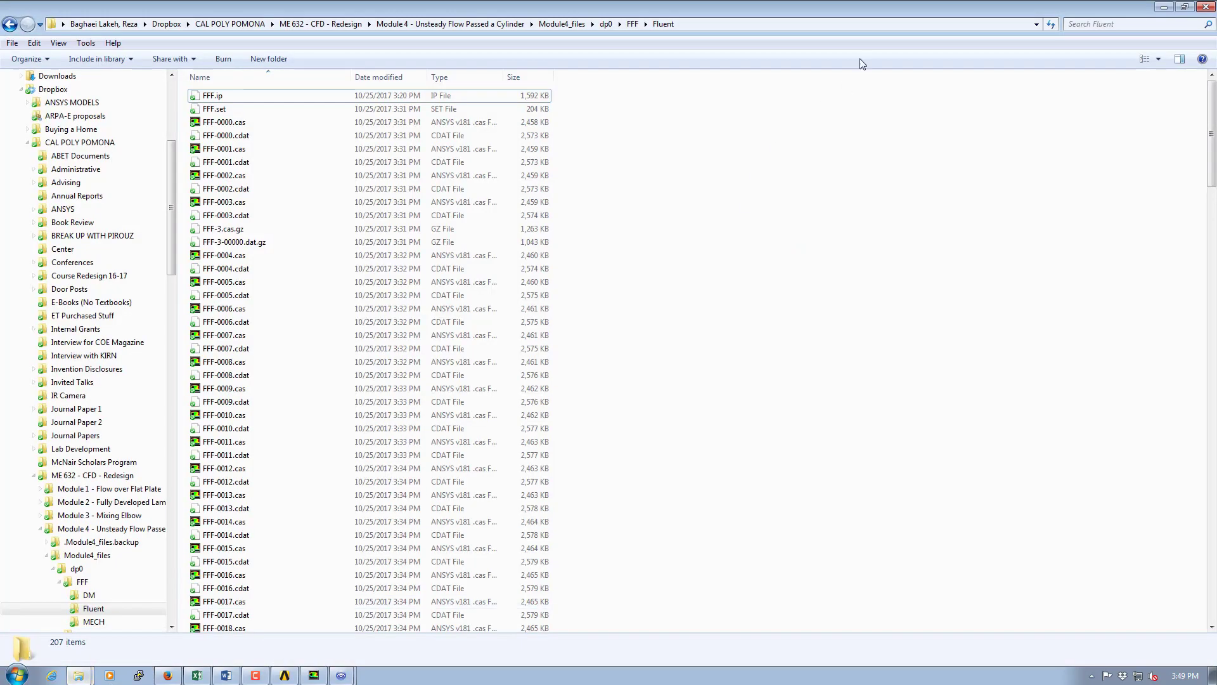
pyautogui.click(840, 21)
pyautogui.hotkey('ctrl', 'c')
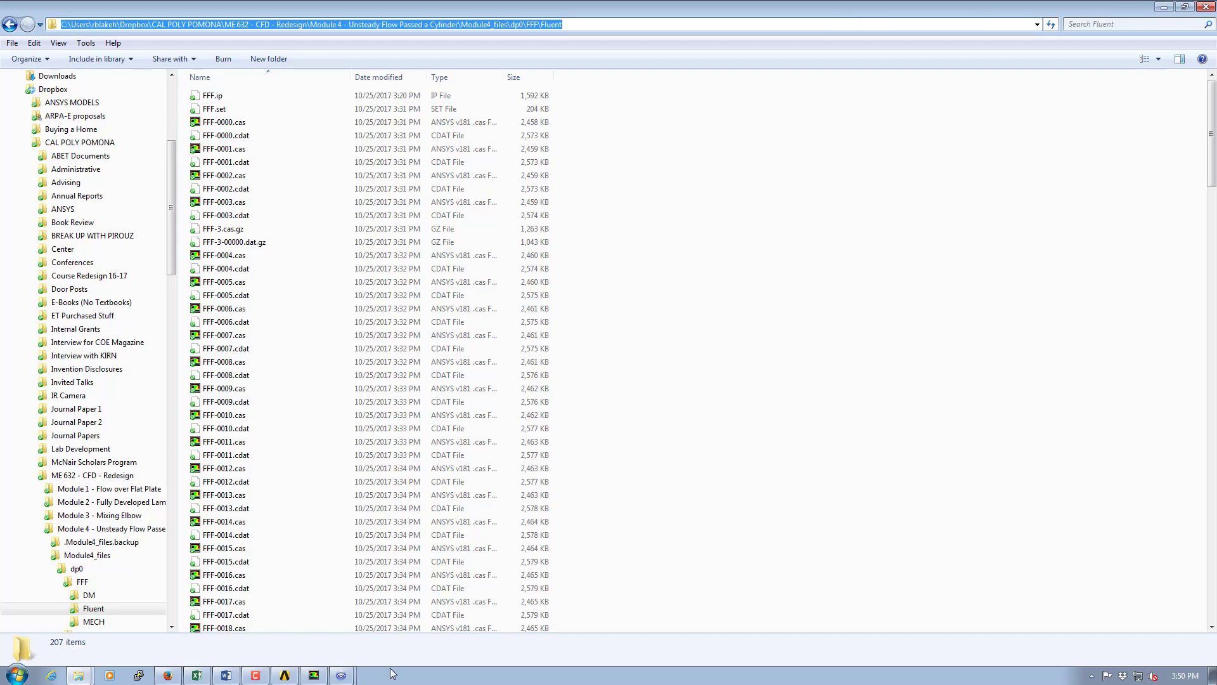
pyautogui.press('End')
# Step: Switch back to CFD-Post and browse to the copied Fluent folder path for loading results
pyautogui.hotkey('alt', 'Tab')
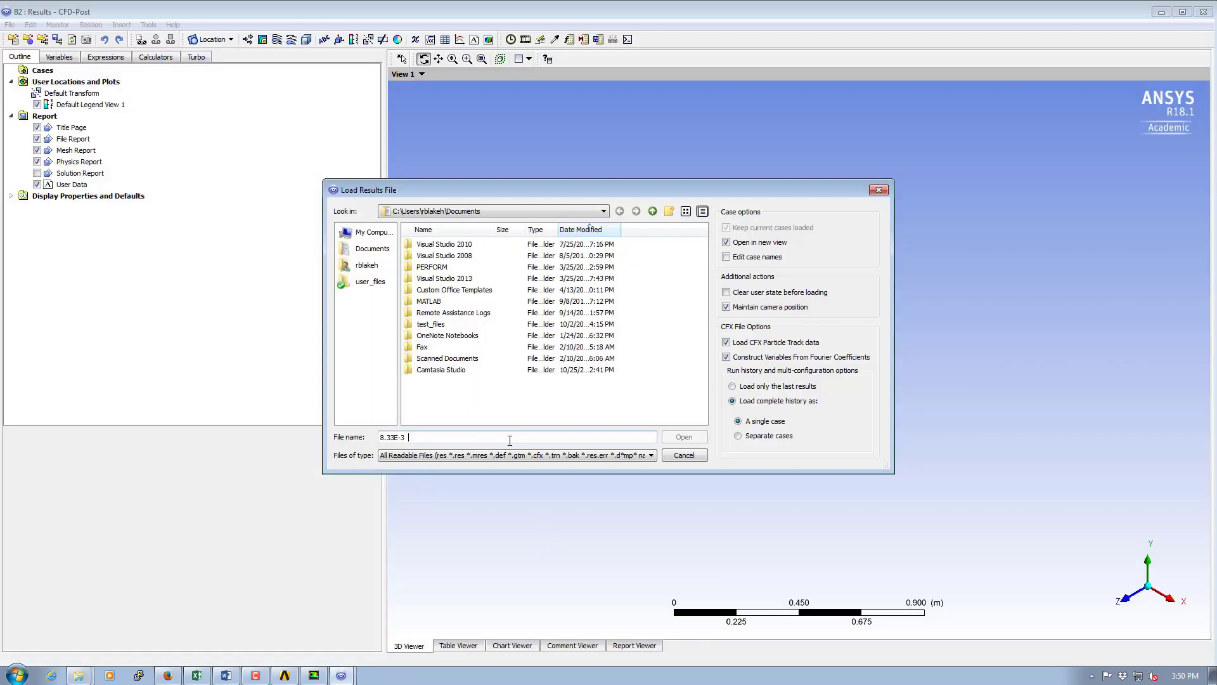
pyautogui.hotkey('ctrl', 'a')
pyautogui.hotkey('ctrl', 'v')
pyautogui.press('Return')
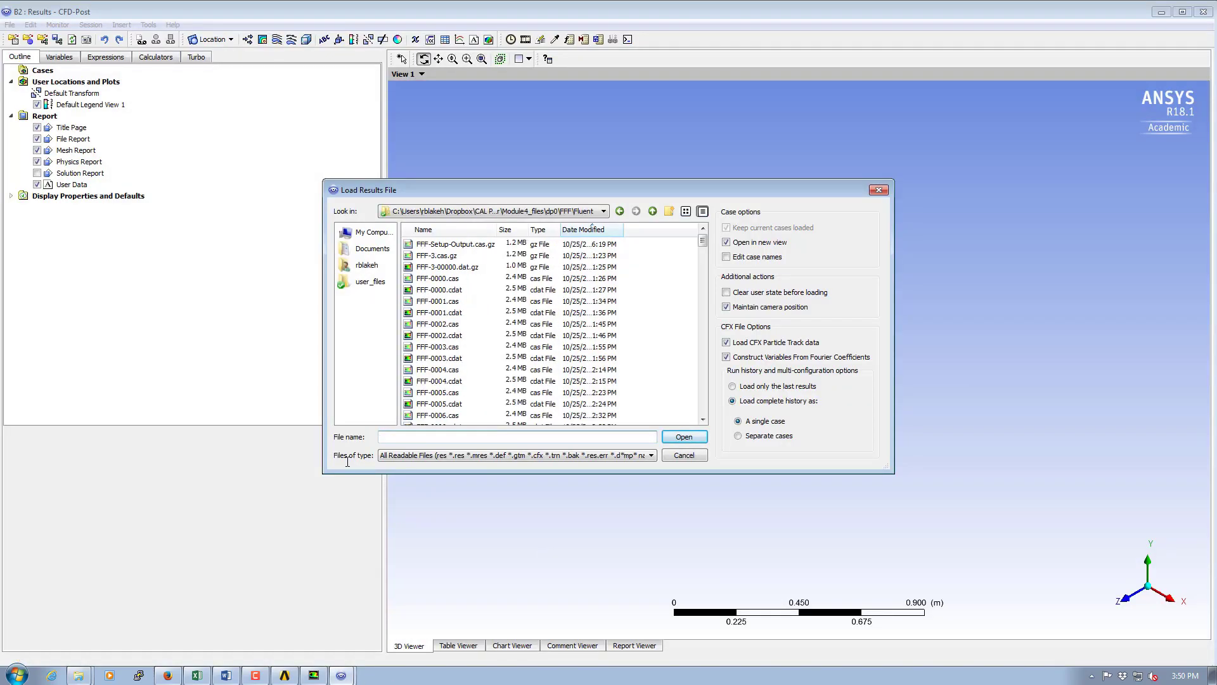
# Step: Load the results file FFF-3.cas.gz and orient the view along the Z axis
pyautogui.click(438, 257)
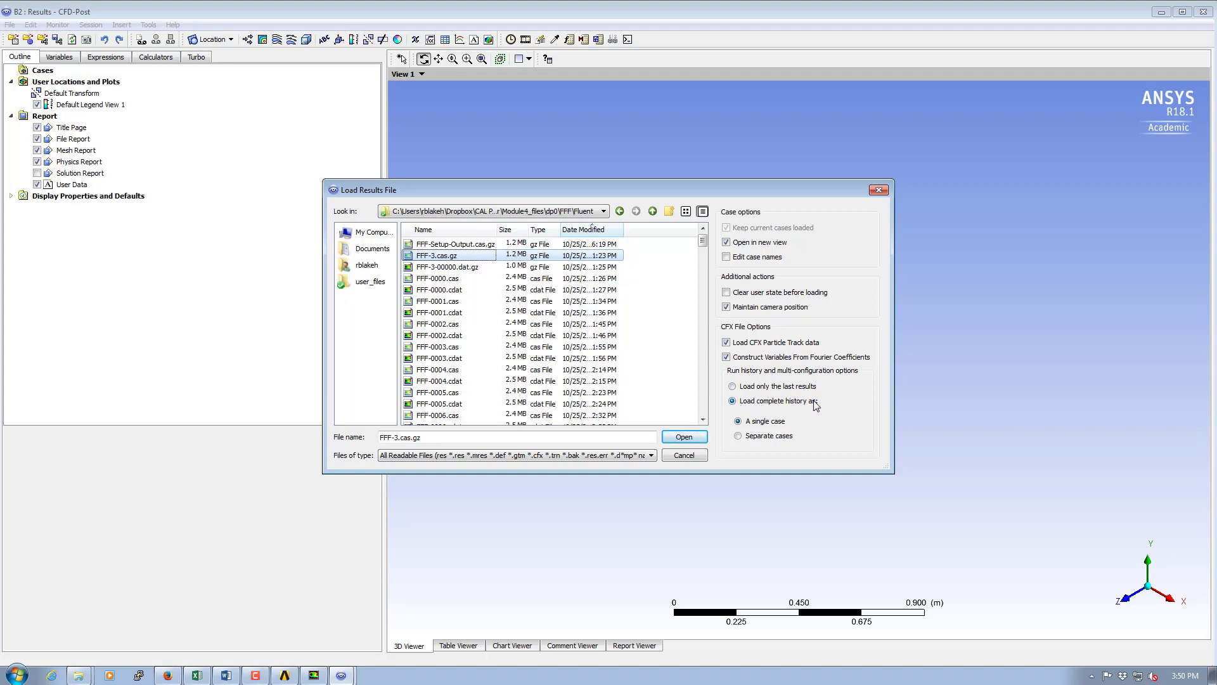
pyautogui.click(684, 437)
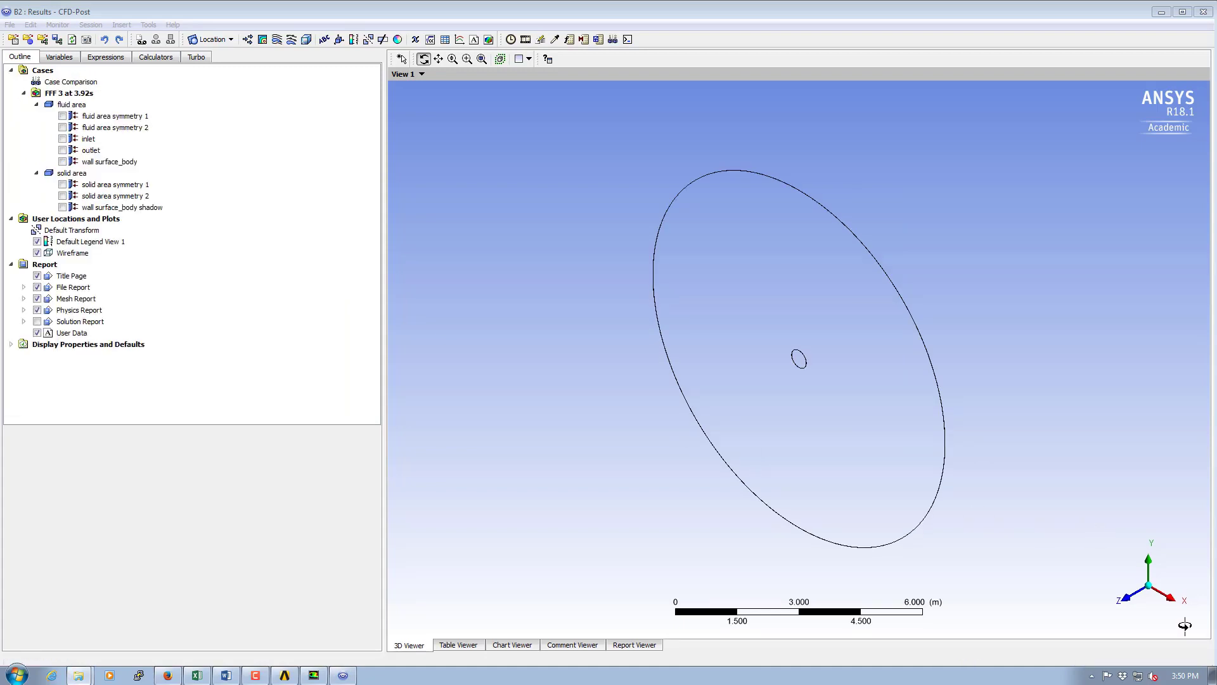
pyautogui.click(1133, 604)
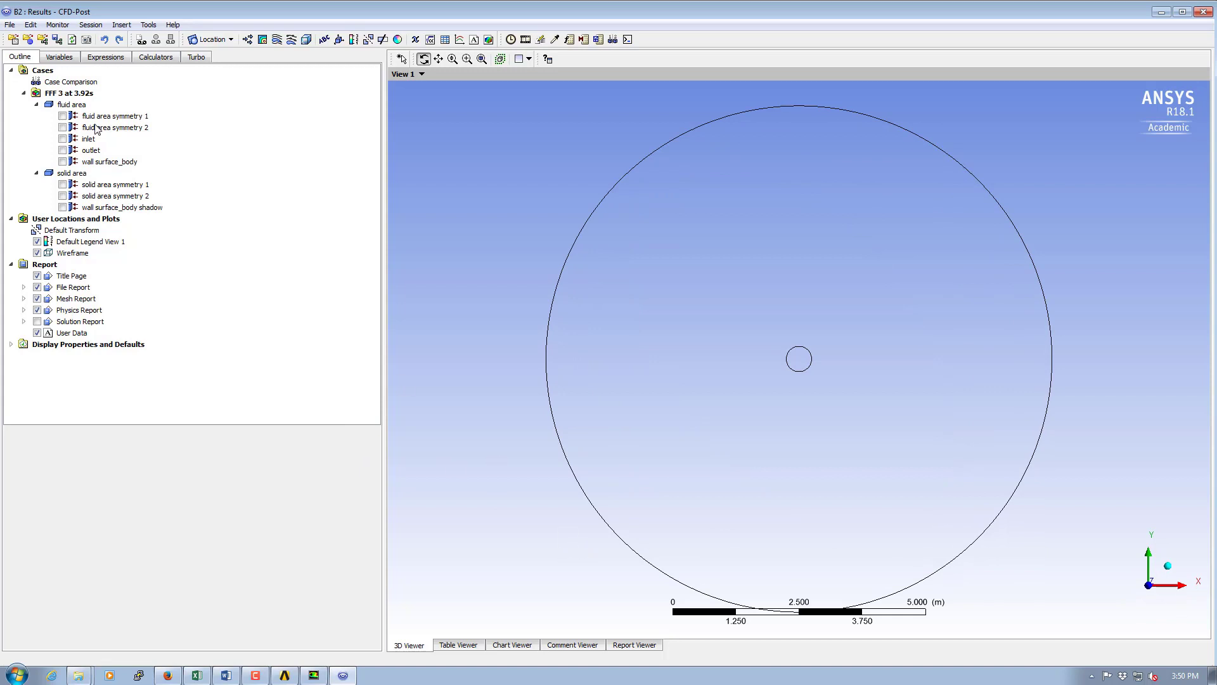
# Step: Review the loaded time steps in the Timestep Selector down to the final one
pyautogui.click(148, 26)
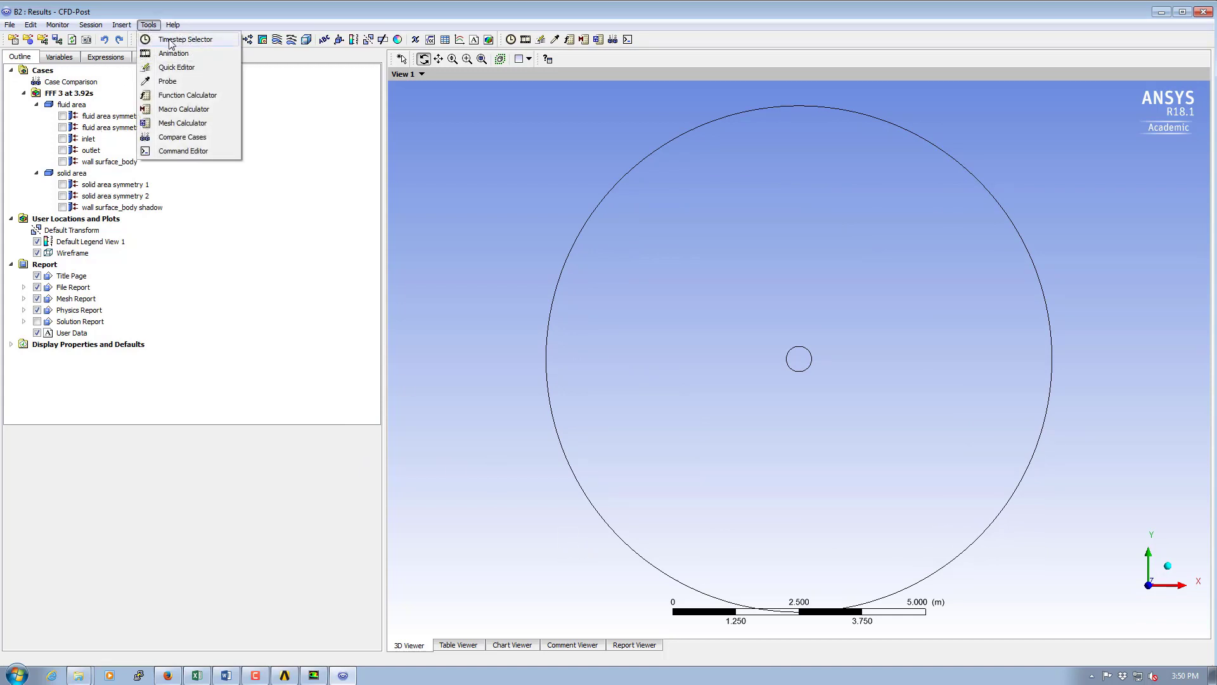
pyautogui.click(171, 42)
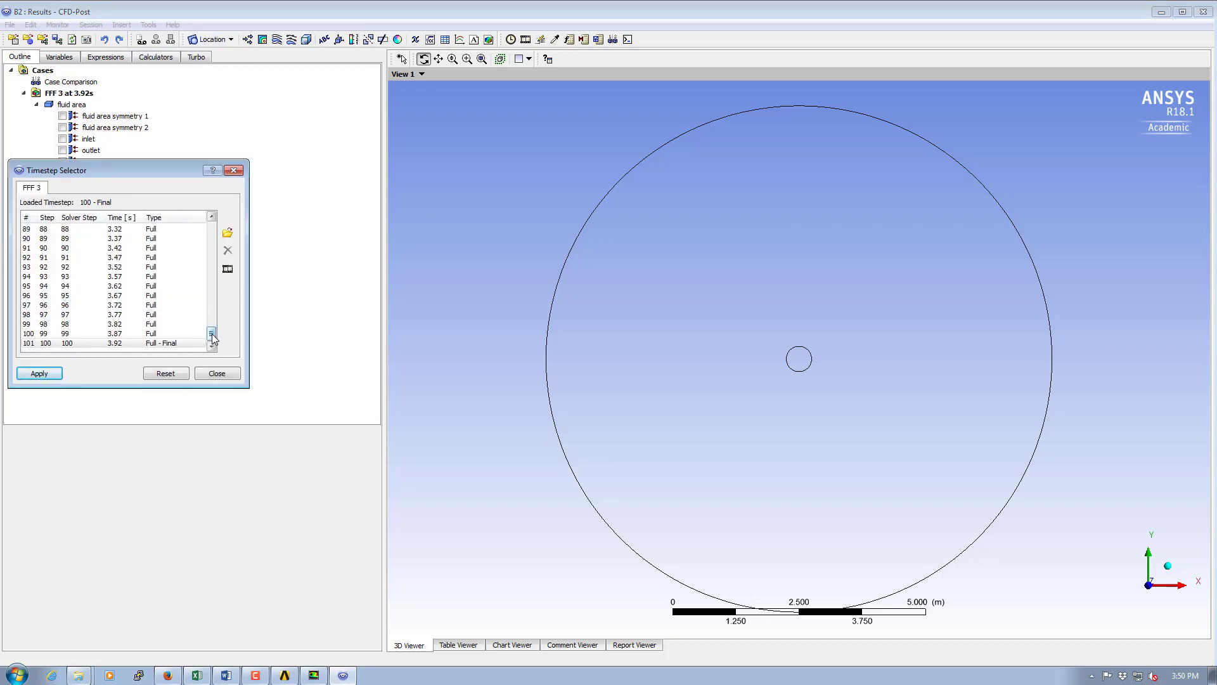
pyautogui.moveTo(212, 337)
pyautogui.mouseDown()
pyautogui.moveTo(213, 232)
pyautogui.moveTo(212, 345)
pyautogui.mouseUp()
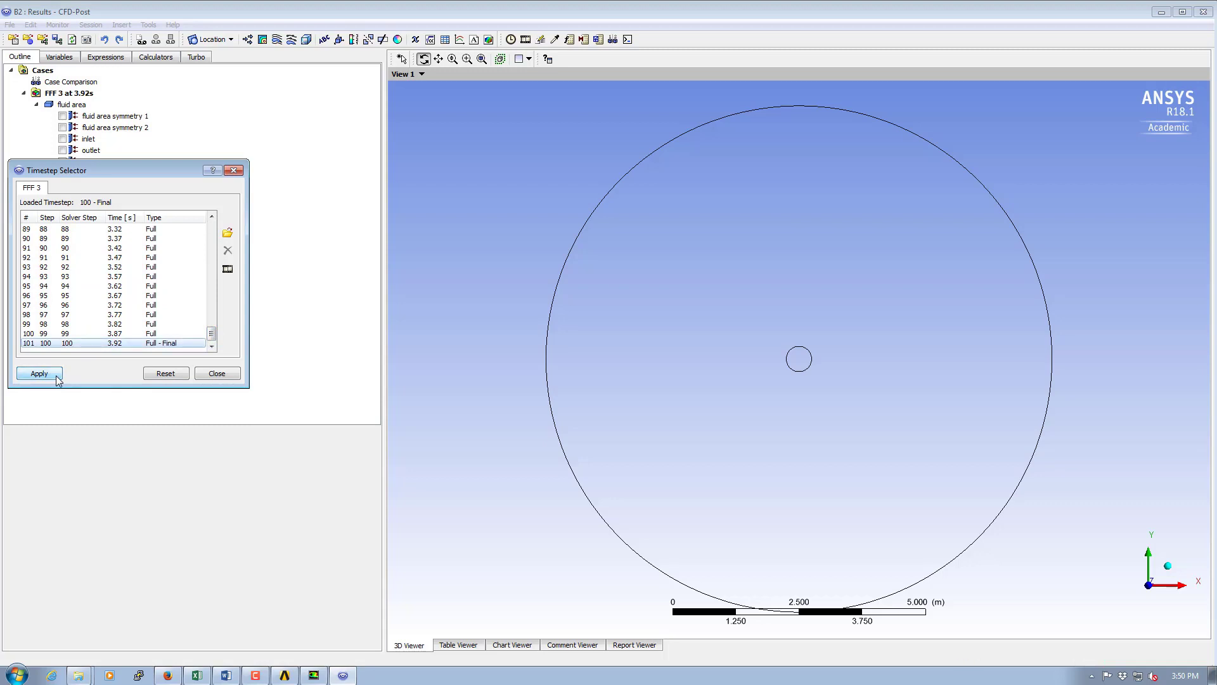
pyautogui.click(216, 374)
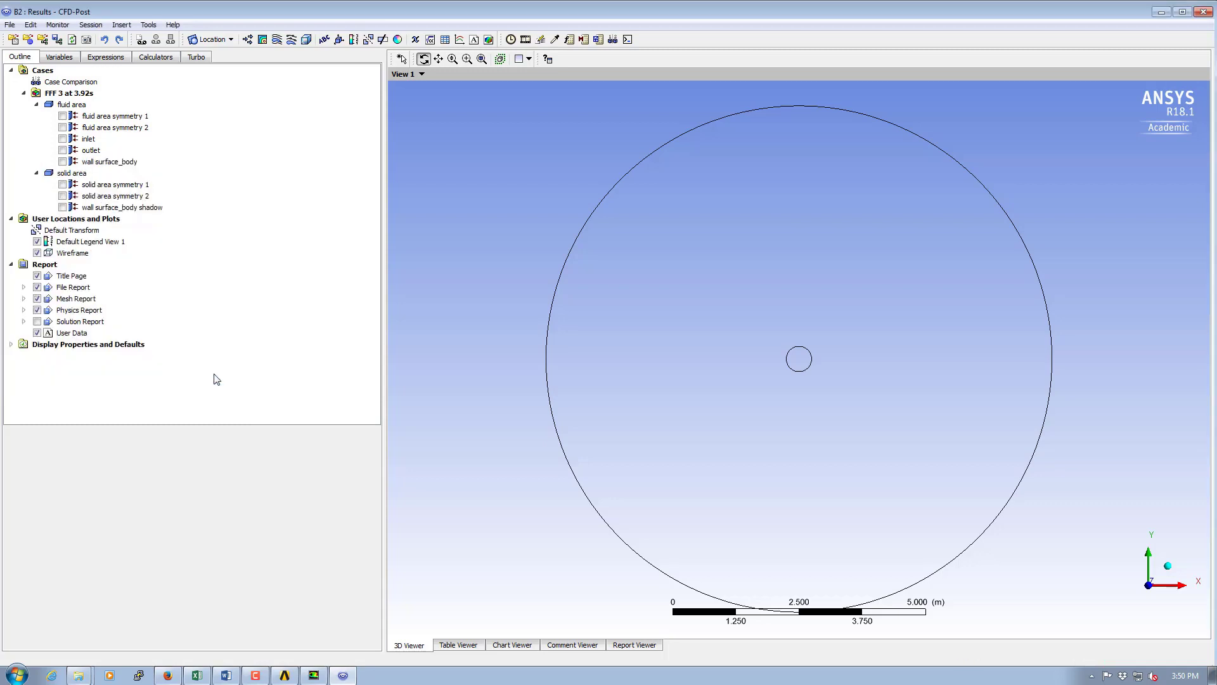
# Step: Insert a contour plot named Contour 1
pyautogui.click(262, 39)
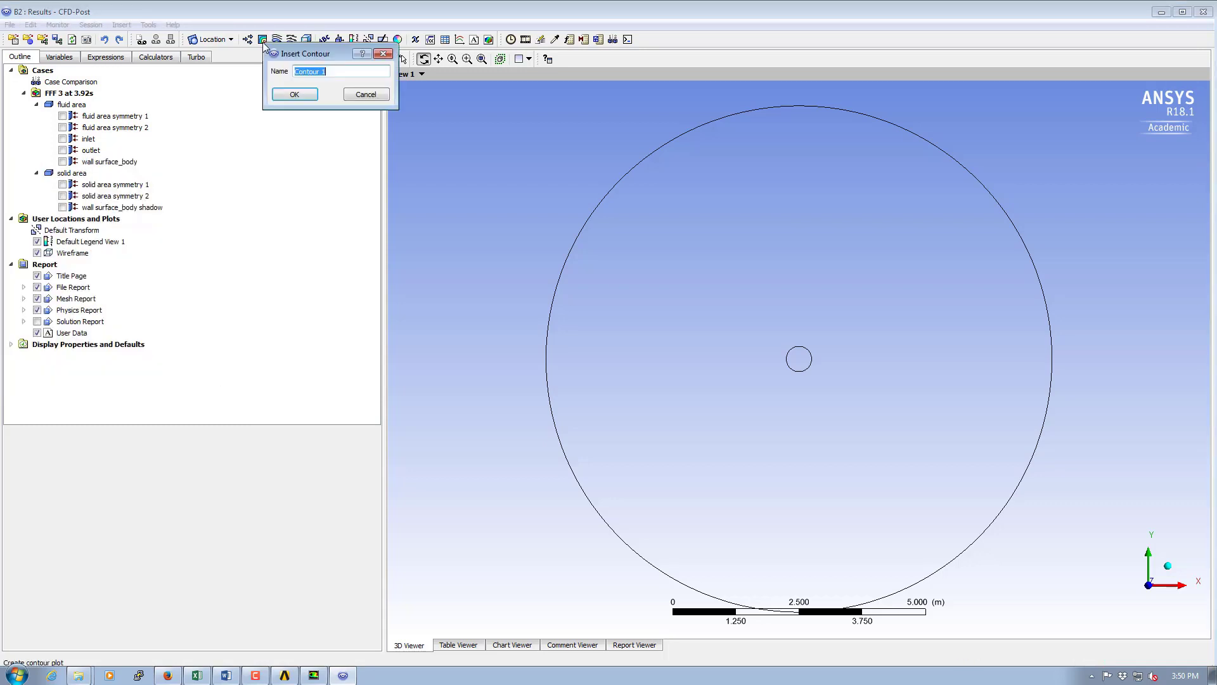
pyautogui.click(296, 95)
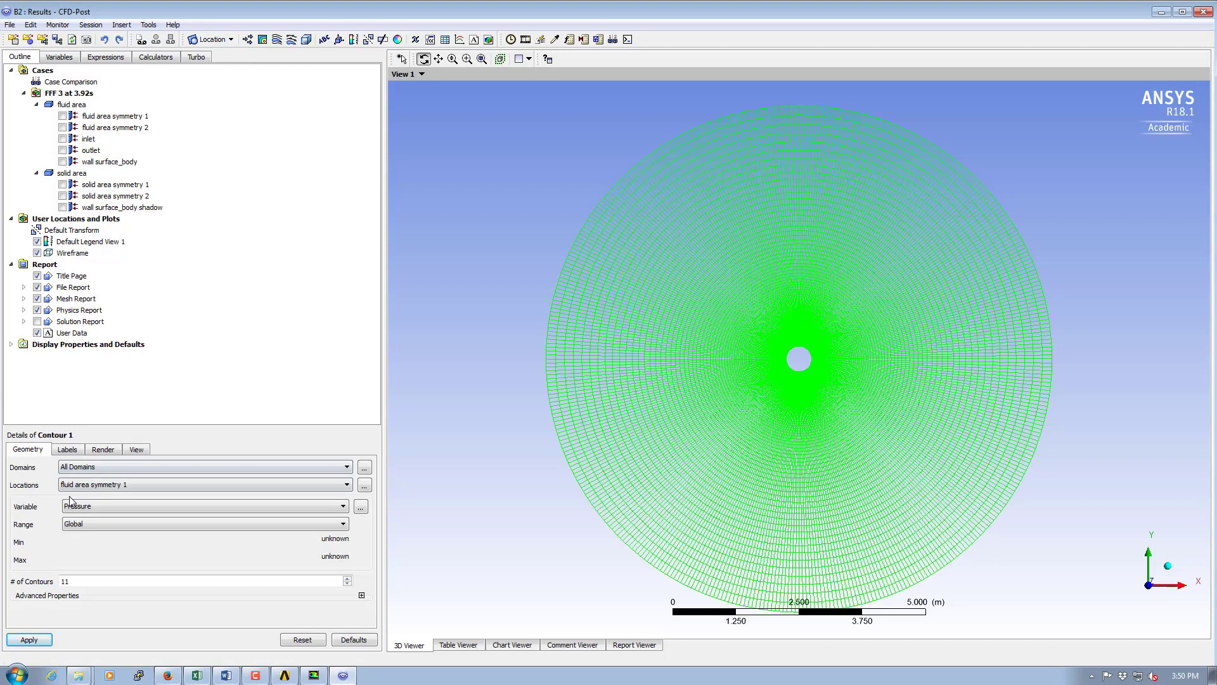